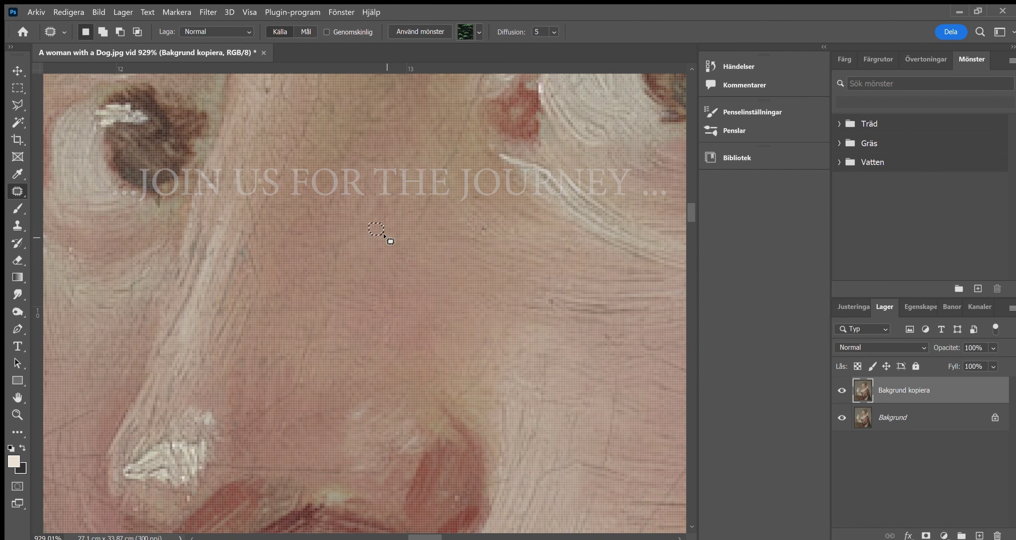
- Zoom in on the forehead and clear the finished patch selection
{"action": "scroll", "coordinate": [384, 234], "scroll_direction": "up", "scroll_amount": 2}
{"action": "scroll", "coordinate": [472, 274], "scroll_direction": "up", "scroll_amount": 1}
{"action": "scroll", "coordinate": [503, 302], "scroll_direction": "up", "scroll_amount": 1}
{"action": "scroll", "coordinate": [494, 318], "scroll_direction": "up", "scroll_amount": 2}
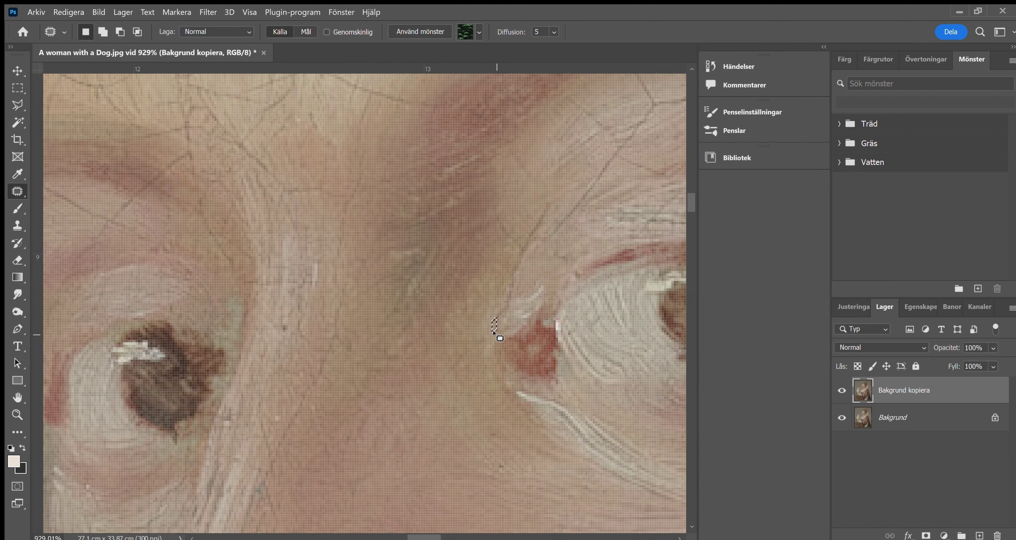
{"action": "scroll", "coordinate": [494, 329], "scroll_direction": "up", "scroll_amount": 1}
{"action": "scroll", "coordinate": [488, 337], "scroll_direction": "up", "scroll_amount": 1}
{"action": "scroll", "coordinate": [500, 341], "scroll_direction": "up", "scroll_amount": 1}
{"action": "scroll", "coordinate": [468, 357], "scroll_direction": "up", "scroll_amount": 1}
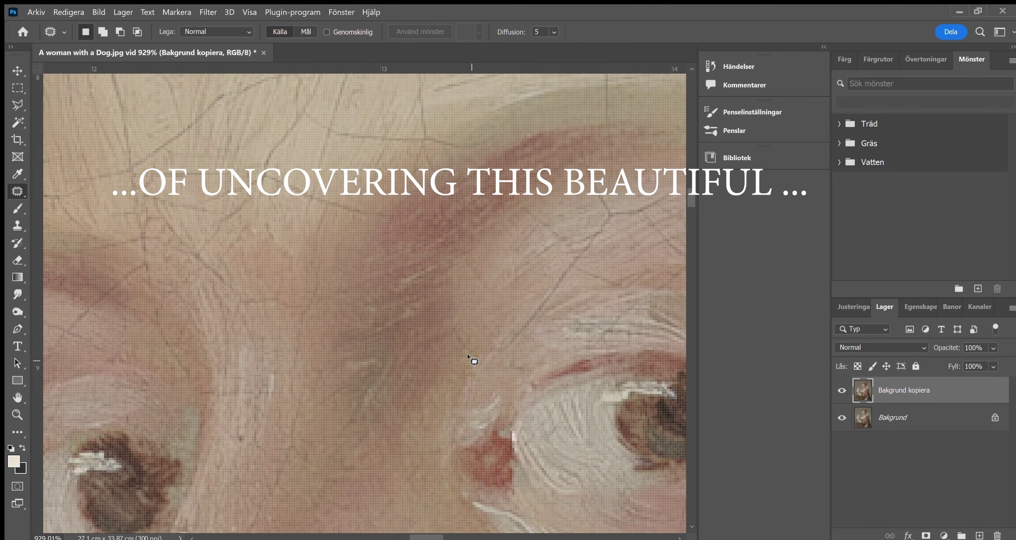
{"action": "left_click", "coordinate": [458, 356]}
{"action": "scroll", "coordinate": [460, 357], "scroll_direction": "up", "scroll_amount": 1}
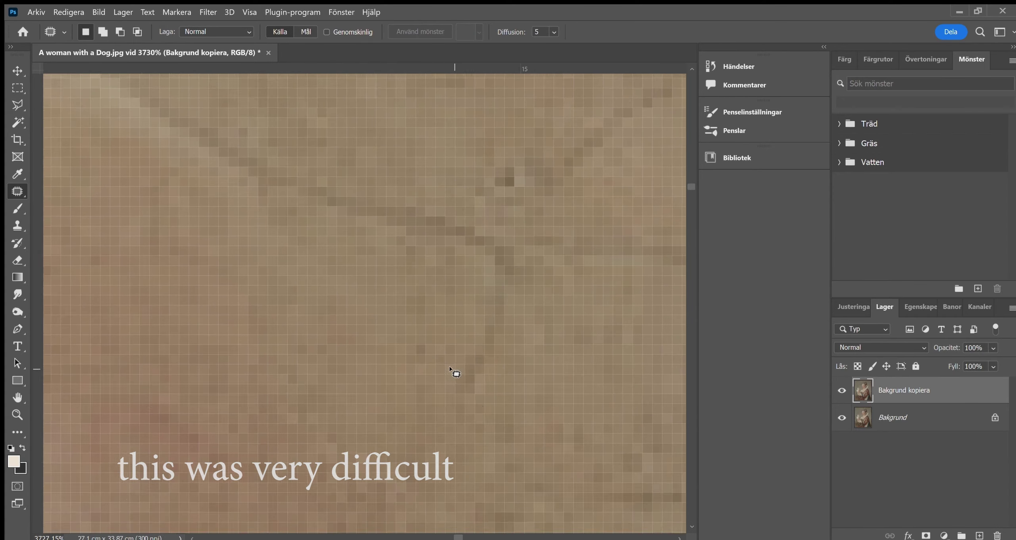
- Patch three small cracked spots on the forehead and brow with clean skin
{"action": "mouse_move", "coordinate": [404, 285]}
{"action": "left_mouse_down"}
{"action": "mouse_move", "coordinate": [435, 296]}
{"action": "mouse_move", "coordinate": [439, 402]}
{"action": "left_mouse_up"}
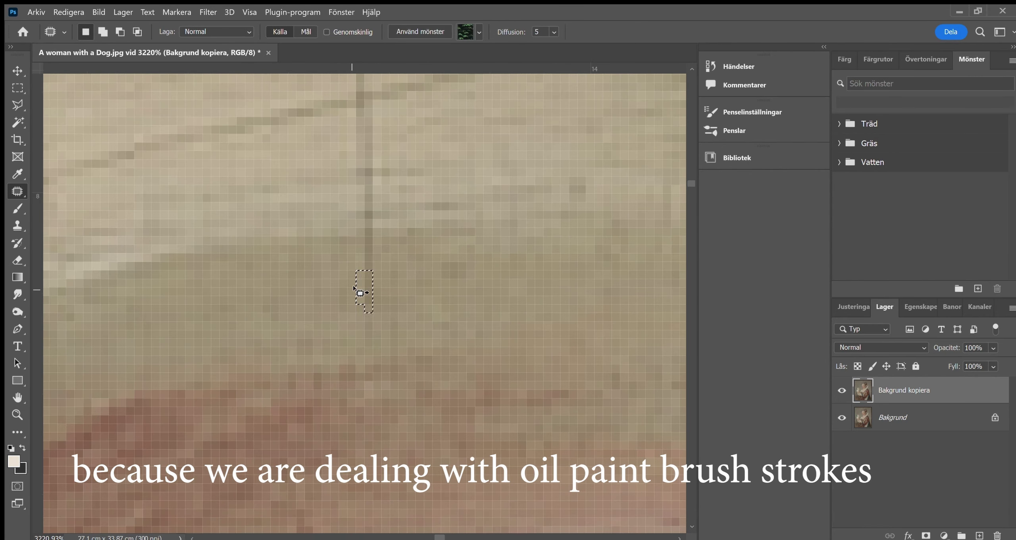
{"action": "left_click_drag", "start_coordinate": [376, 266], "coordinate": [367, 294]}
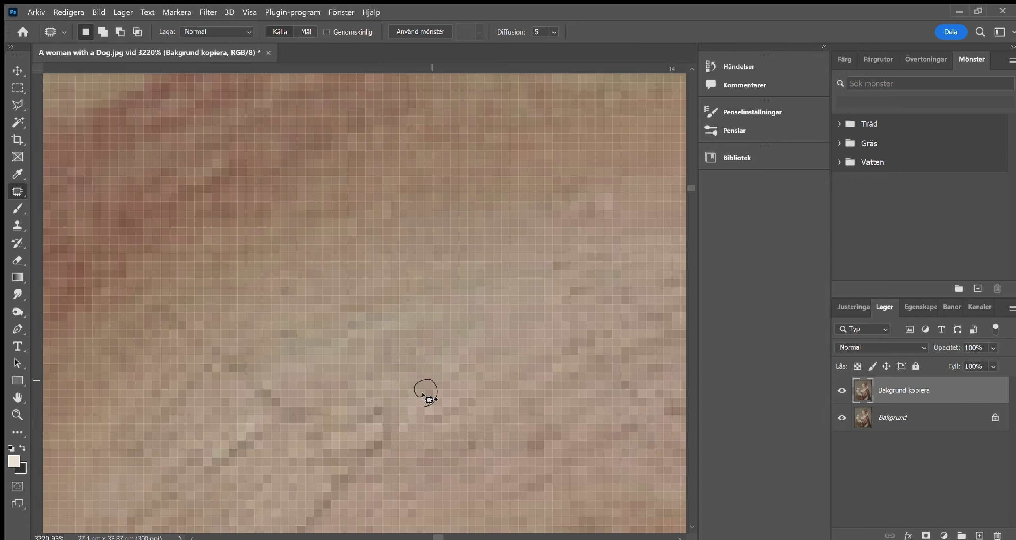
{"action": "left_click_drag", "start_coordinate": [314, 380], "coordinate": [336, 396]}
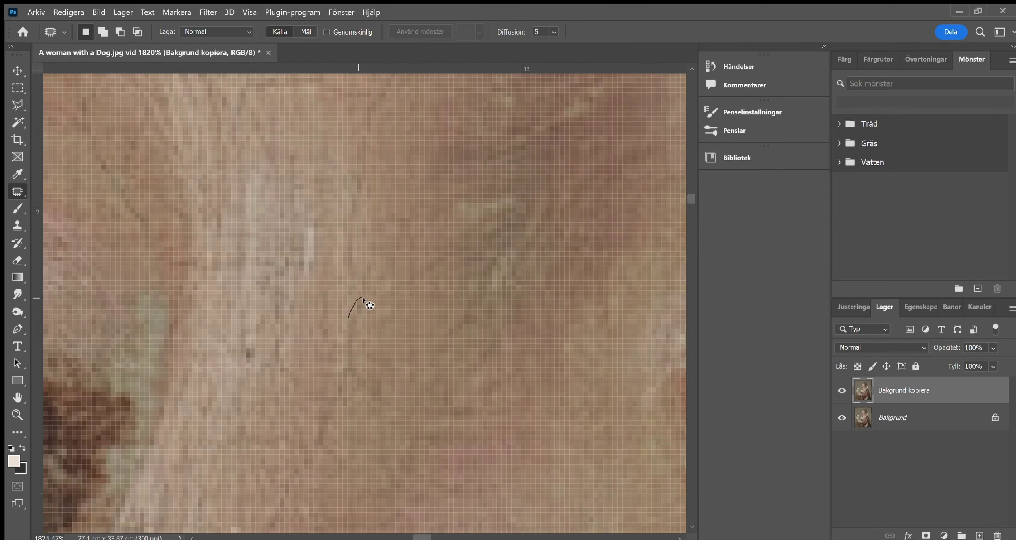
- Move down to the nose and patch a small cracked spot and a crack beside the nostril
{"action": "scroll", "coordinate": [345, 438], "scroll_direction": "down", "scroll_amount": 3}
{"action": "scroll", "coordinate": [353, 380], "scroll_direction": "left", "scroll_amount": 2}
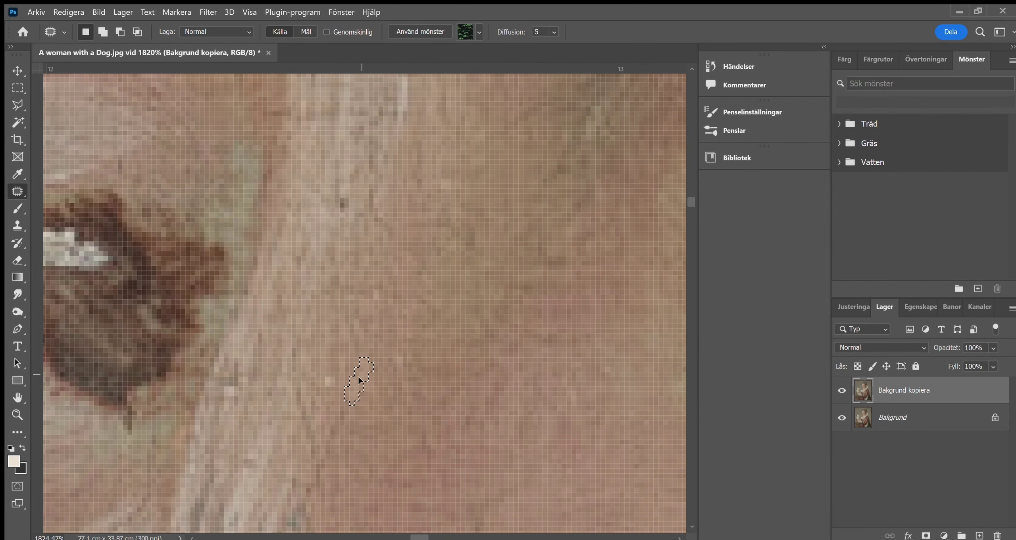
{"action": "scroll", "coordinate": [352, 381], "scroll_direction": "down", "scroll_amount": 5}
{"action": "scroll", "coordinate": [367, 357], "scroll_direction": "left", "scroll_amount": 3}
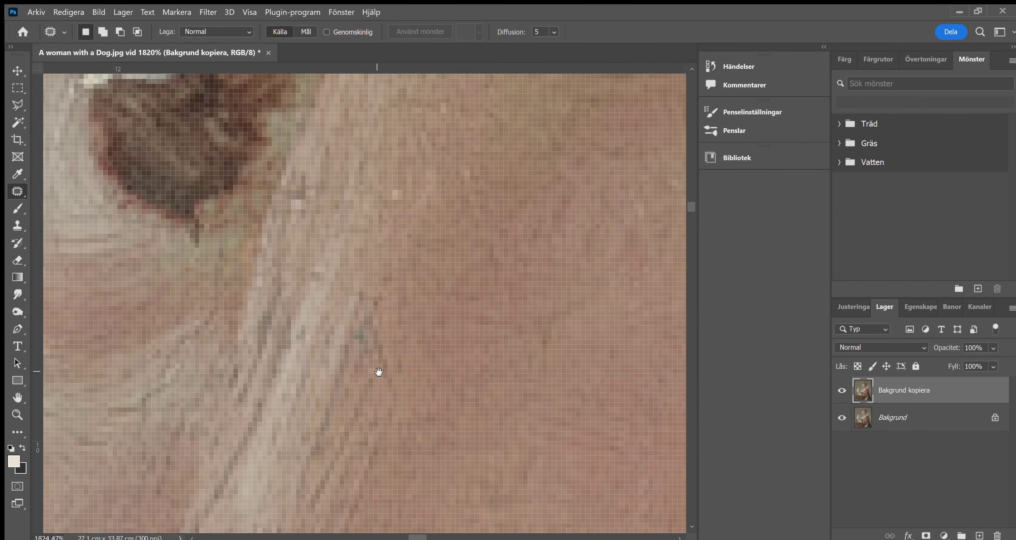
{"action": "left_click_drag", "start_coordinate": [367, 323], "coordinate": [378, 334]}
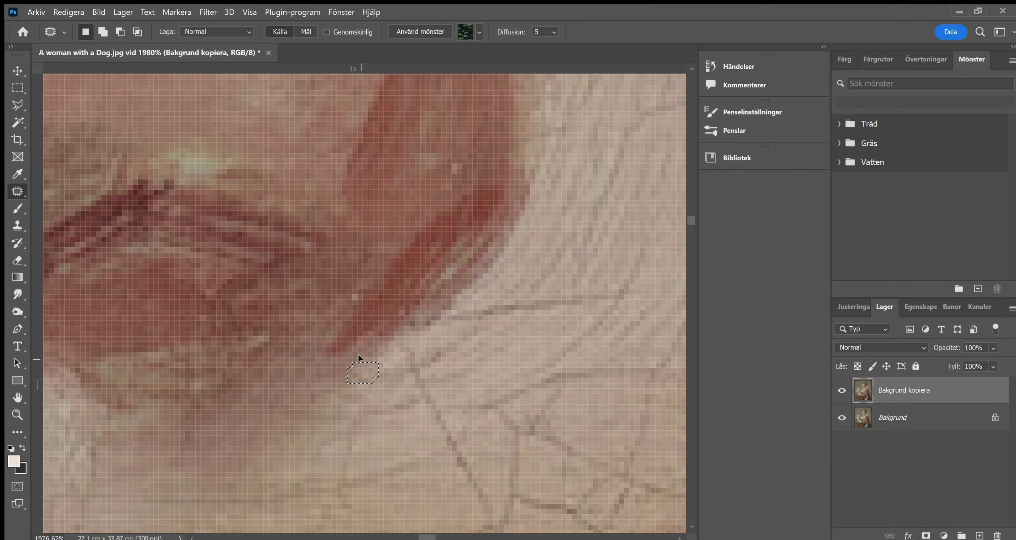
{"action": "scroll", "coordinate": [411, 414], "scroll_direction": "down", "scroll_amount": 3}
{"action": "scroll", "coordinate": [369, 286], "scroll_direction": "right", "scroll_amount": 3}
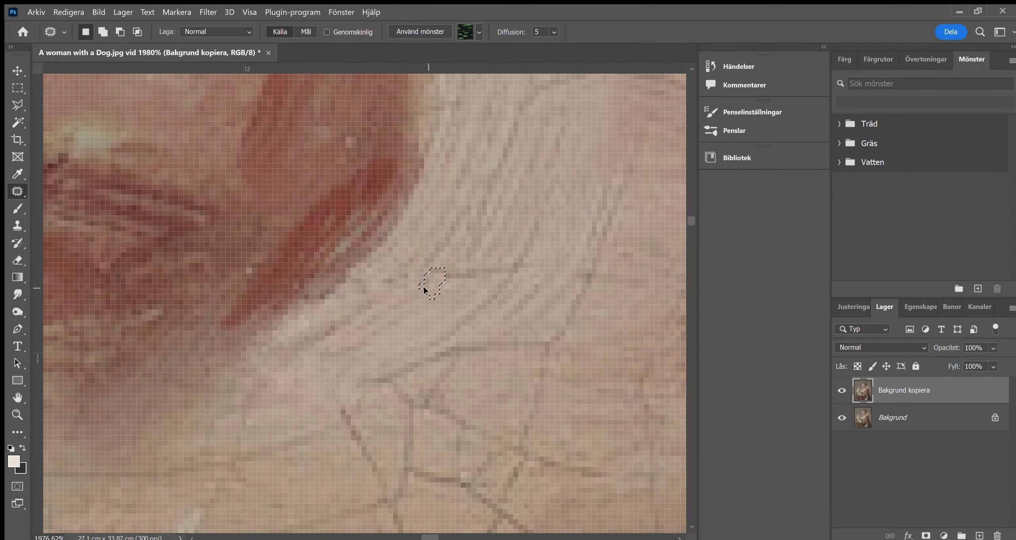
{"action": "scroll", "coordinate": [504, 318], "scroll_direction": "right", "scroll_amount": 3}
{"action": "left_click_drag", "start_coordinate": [497, 281], "coordinate": [450, 350]}
- Pan across the face with the Hand tool, then patch another crack pixel by pixel
{"action": "scroll", "coordinate": [476, 317], "scroll_direction": "up", "scroll_amount": 1}
{"action": "scroll", "coordinate": [476, 317], "scroll_direction": "left", "scroll_amount": 2}
{"action": "left_click", "coordinate": [18, 403]}
{"action": "scroll", "coordinate": [295, 345], "scroll_direction": "down", "scroll_amount": 3}
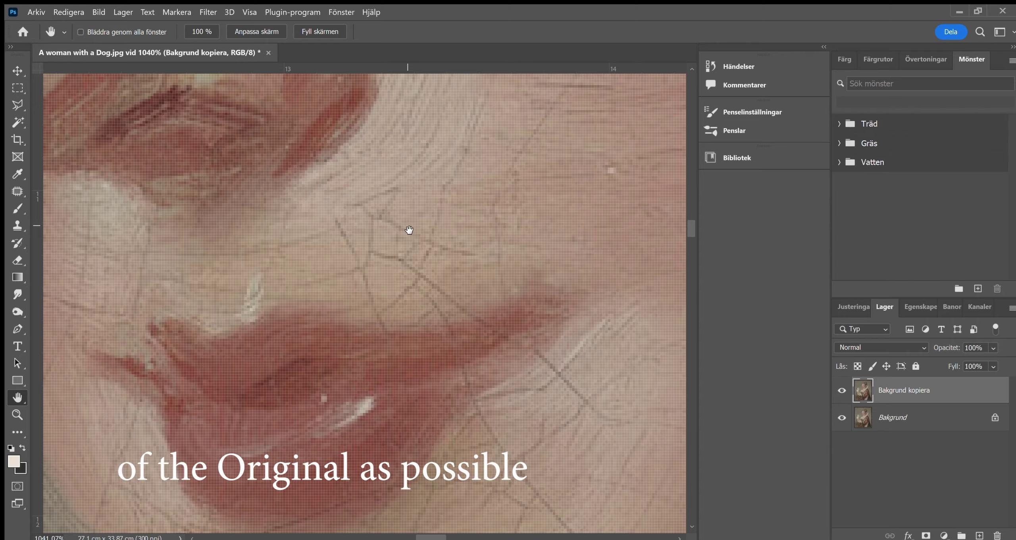
{"action": "scroll", "coordinate": [409, 230], "scroll_direction": "up", "scroll_amount": 5}
{"action": "scroll", "coordinate": [409, 230], "scroll_direction": "up", "scroll_amount": 3}
{"action": "key", "text": "j"}
{"action": "left_click_drag", "start_coordinate": [189, 268], "coordinate": [231, 337]}
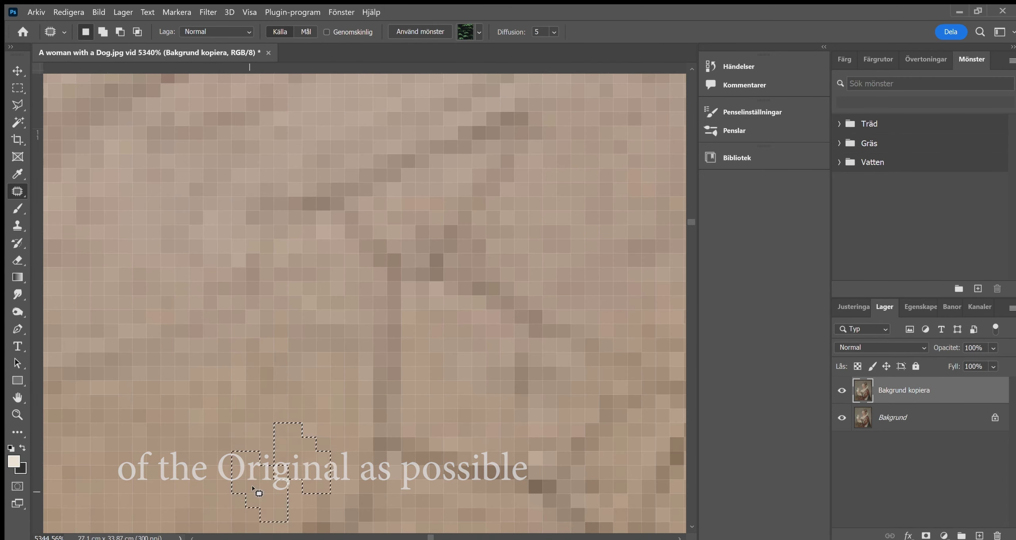
- Patch the next cracks above the lip, including a small segment and a wide strip
{"action": "scroll", "coordinate": [325, 277], "scroll_direction": "down", "scroll_amount": 3}
{"action": "left_click_drag", "start_coordinate": [325, 277], "coordinate": [328, 265]}
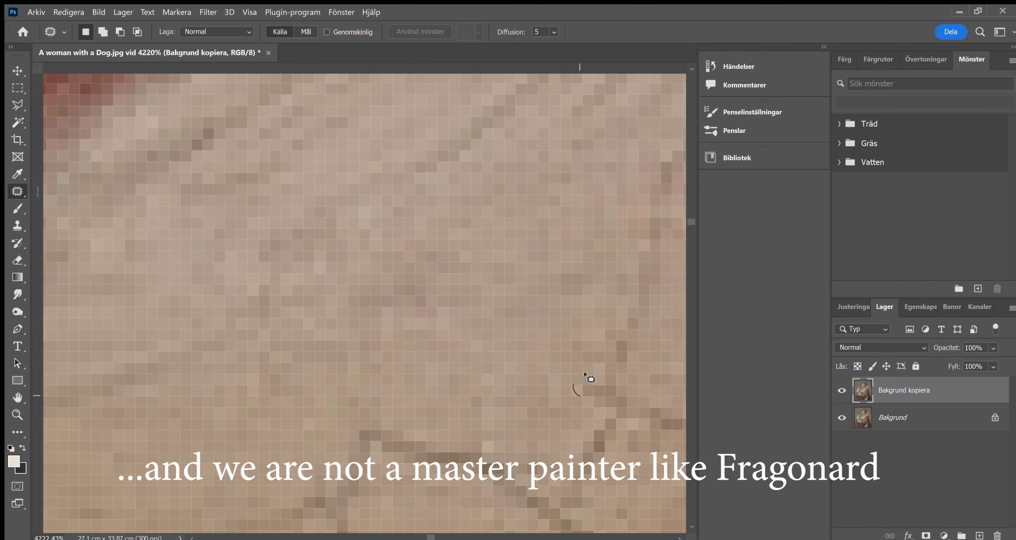
{"action": "mouse_move", "coordinate": [590, 379]}
{"action": "left_mouse_down"}
{"action": "mouse_move", "coordinate": [577, 339]}
{"action": "mouse_move", "coordinate": [499, 279]}
{"action": "left_mouse_up"}
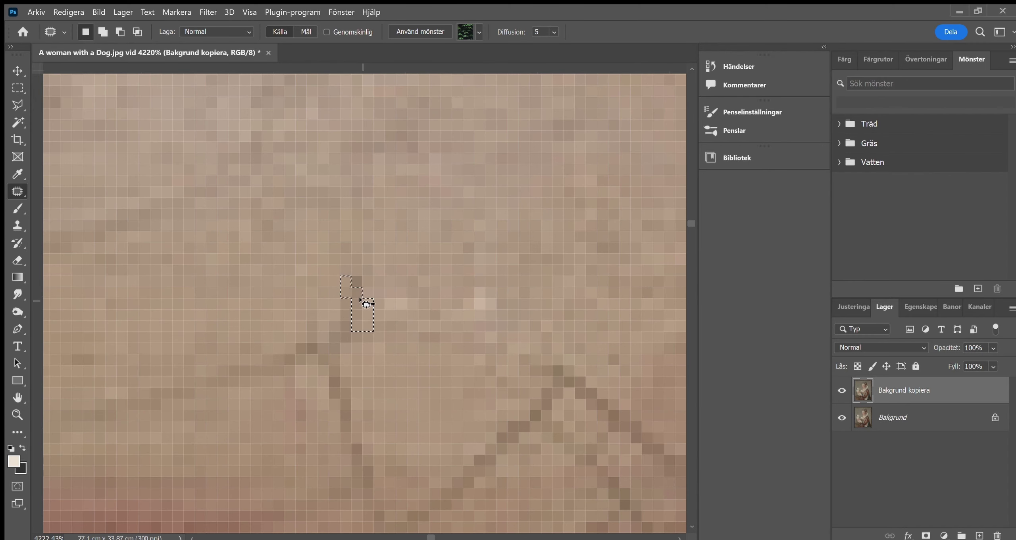
{"action": "scroll", "coordinate": [397, 317], "scroll_direction": "down", "scroll_amount": 5}
{"action": "left_click_drag", "start_coordinate": [330, 232], "coordinate": [337, 252]}
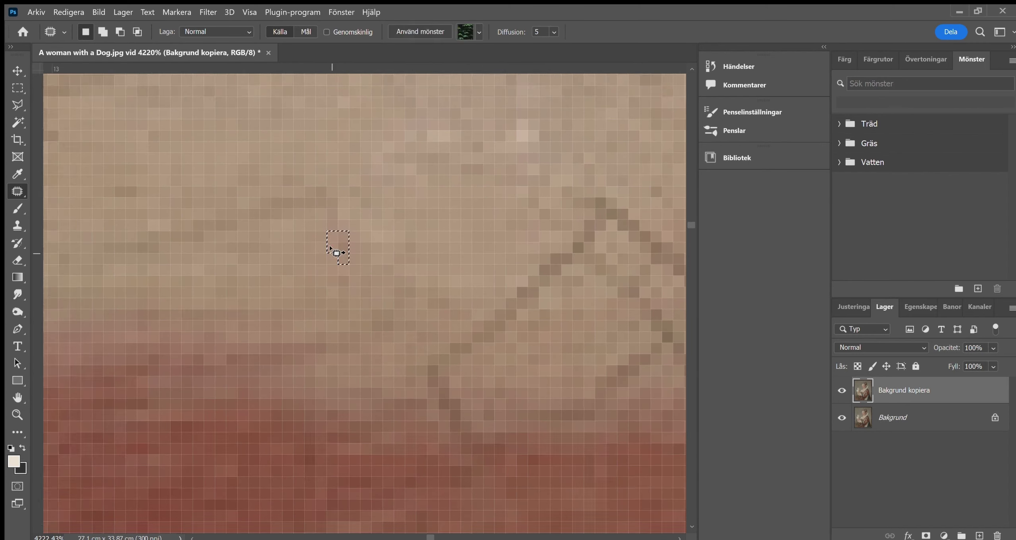
{"action": "scroll", "coordinate": [336, 252], "scroll_direction": "up", "scroll_amount": 3}
{"action": "left_click_drag", "start_coordinate": [470, 331], "coordinate": [484, 342]}
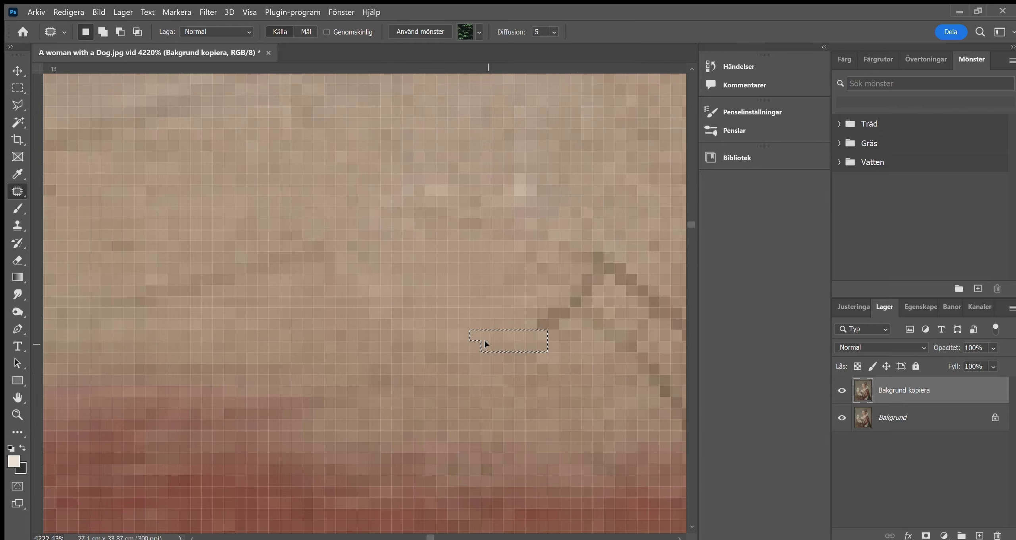
- Patch a cross-shaped crack group and nearby crack pixels, then survey and patch another section
{"action": "scroll", "coordinate": [569, 348], "scroll_direction": "up", "scroll_amount": 2}
{"action": "left_click_drag", "start_coordinate": [559, 313], "coordinate": [568, 318]}
{"action": "scroll", "coordinate": [492, 318], "scroll_direction": "right", "scroll_amount": 3}
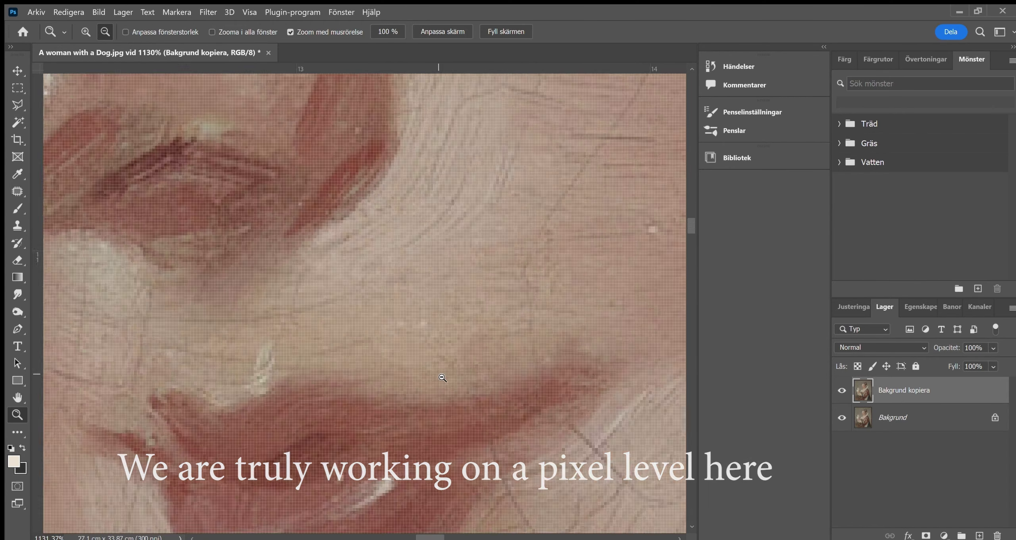
{"action": "left_click_drag", "start_coordinate": [513, 396], "coordinate": [490, 402]}
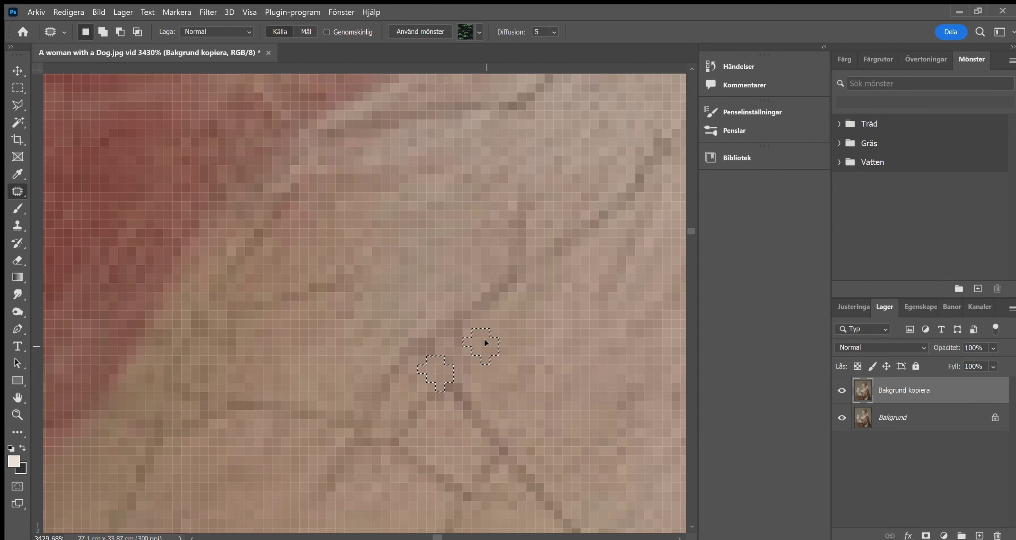
{"action": "left_click_drag", "start_coordinate": [478, 390], "coordinate": [437, 386]}
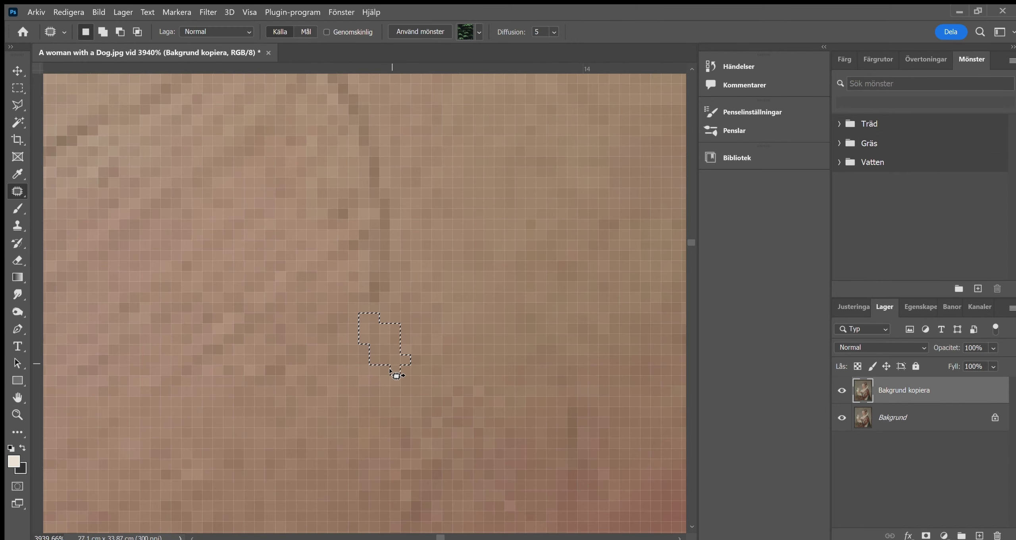
{"action": "mouse_move", "coordinate": [416, 302]}
{"action": "left_mouse_down"}
{"action": "mouse_move", "coordinate": [446, 287]}
{"action": "mouse_move", "coordinate": [446, 397]}
{"action": "left_mouse_up"}
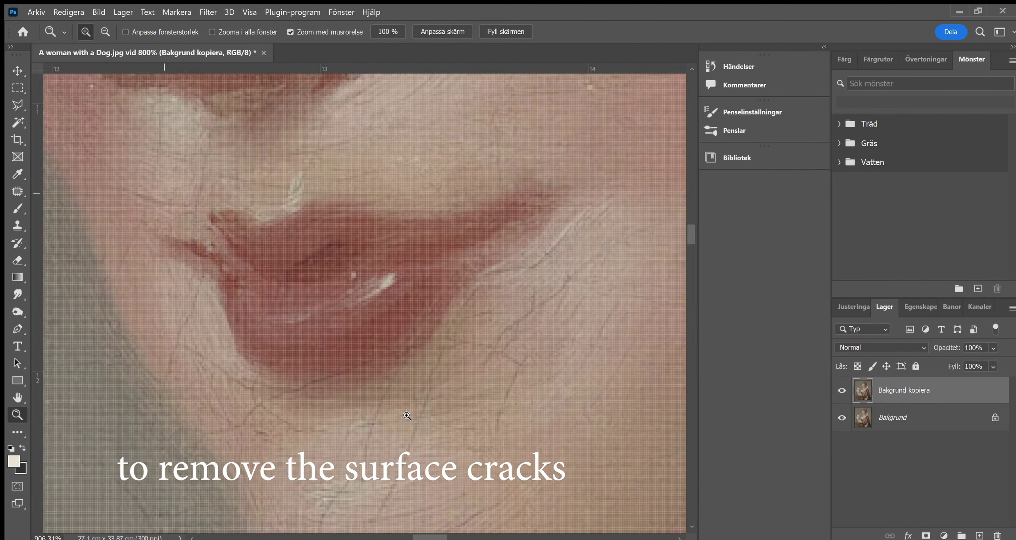
- Zoom in on the cracks near the lips and patch them with nearby clean skin
{"action": "left_click", "coordinate": [407, 416]}
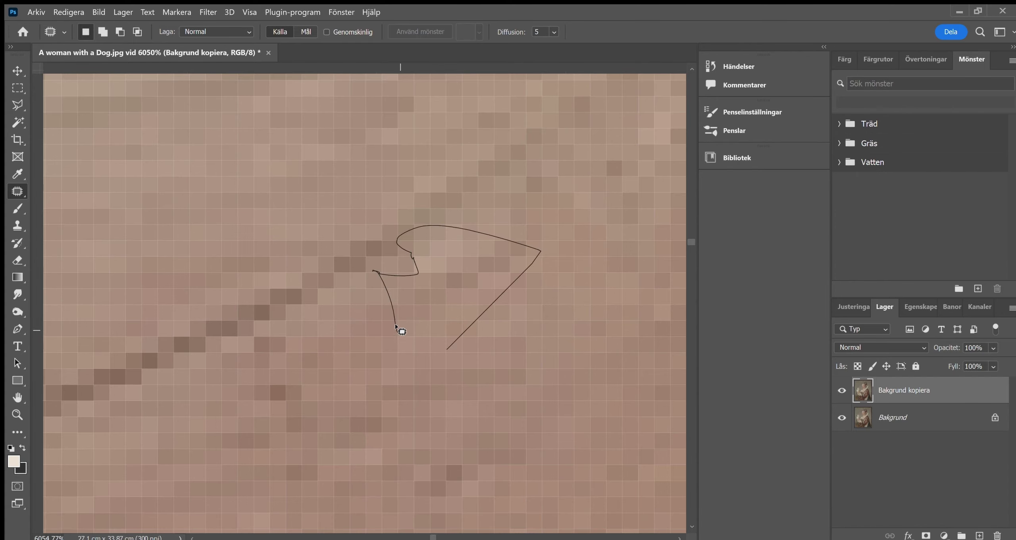
{"action": "key", "text": "z"}
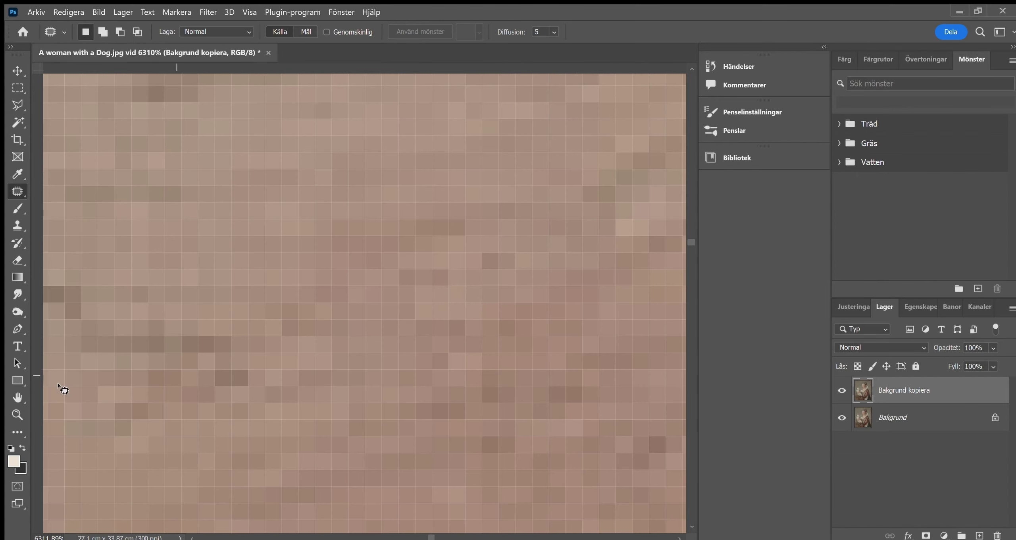
{"action": "left_click_drag", "start_coordinate": [278, 326], "coordinate": [371, 339]}
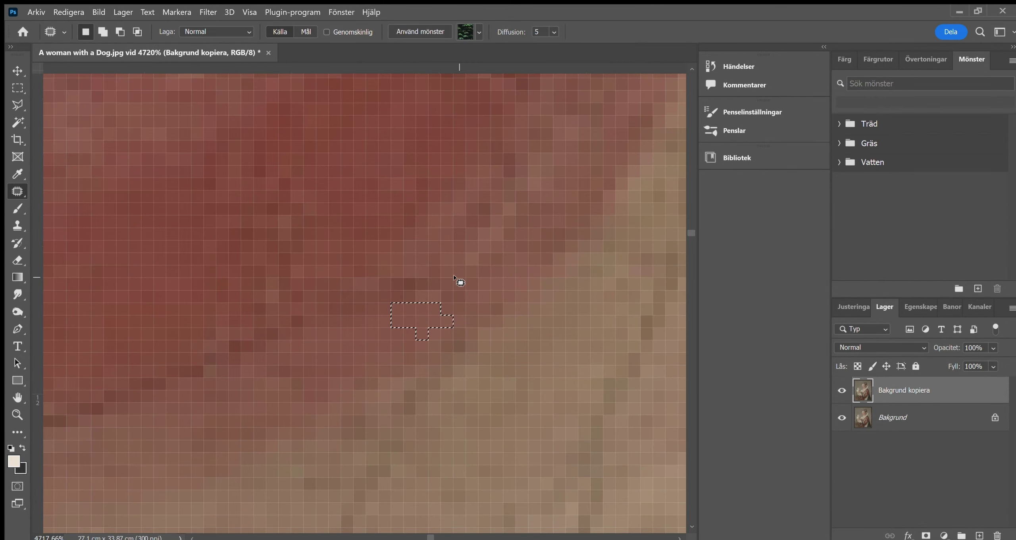
{"action": "left_click_drag", "start_coordinate": [502, 295], "coordinate": [422, 313]}
{"action": "left_click_drag", "start_coordinate": [311, 307], "coordinate": [399, 334]}
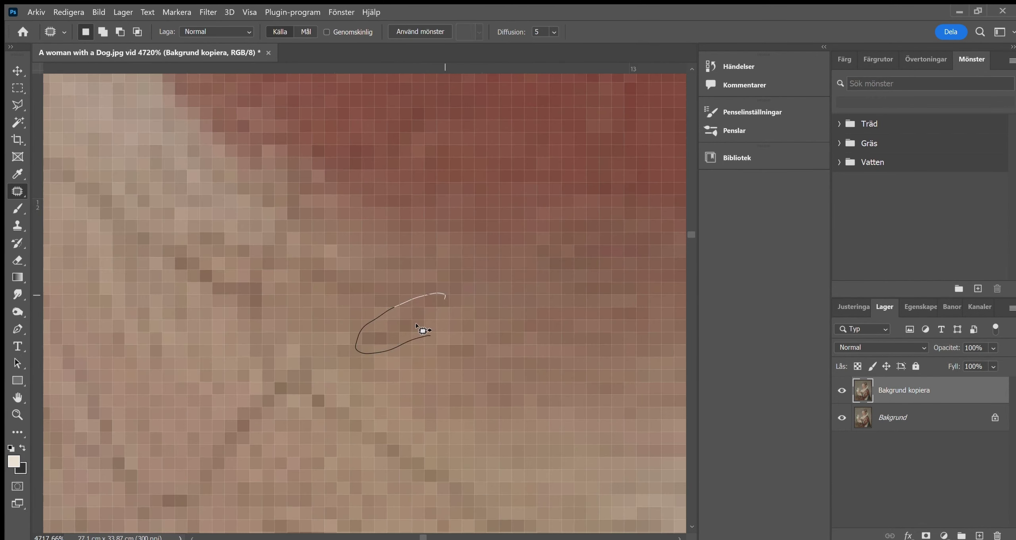
{"action": "scroll", "coordinate": [377, 318], "scroll_direction": "down", "scroll_amount": 5}
- Zoom out over the mouth and patch a crack at the lip edge onto clean skin
{"action": "left_click", "coordinate": [15, 415]}
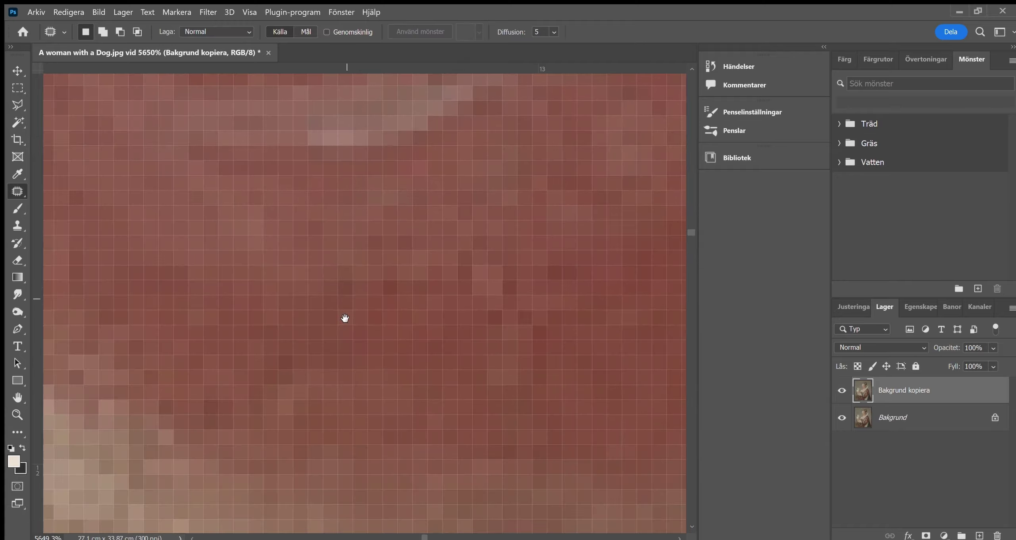
{"action": "mouse_move", "coordinate": [290, 345]}
{"action": "left_mouse_down"}
{"action": "mouse_move", "coordinate": [462, 431]}
{"action": "mouse_move", "coordinate": [516, 431]}
{"action": "mouse_move", "coordinate": [426, 359]}
{"action": "mouse_move", "coordinate": [496, 359]}
{"action": "left_mouse_up"}
{"action": "key", "text": "j"}
{"action": "mouse_move", "coordinate": [216, 270]}
{"action": "left_mouse_down"}
{"action": "mouse_move", "coordinate": [213, 249]}
{"action": "mouse_move", "coordinate": [327, 272]}
{"action": "left_mouse_up"}
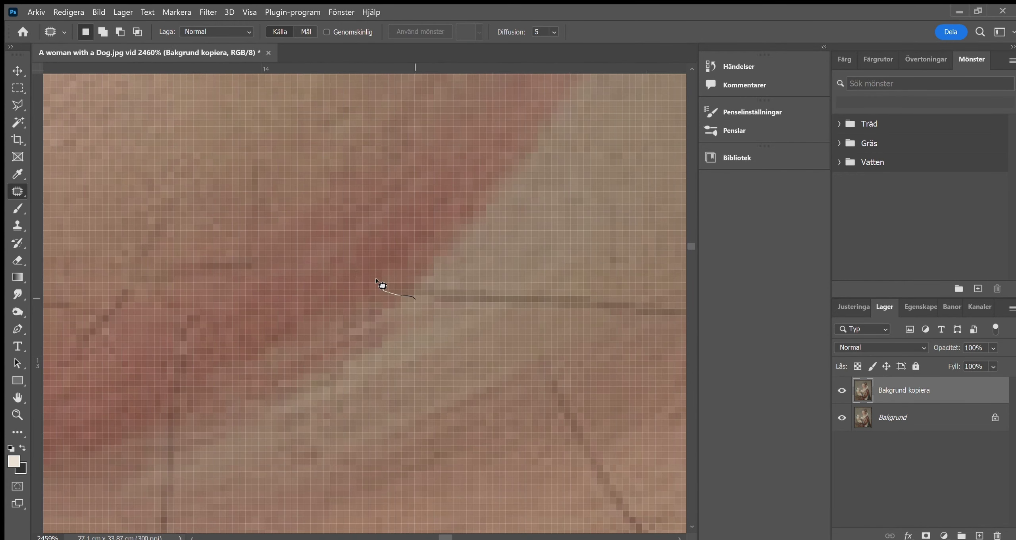
{"action": "left_click_drag", "start_coordinate": [441, 290], "coordinate": [391, 307]}
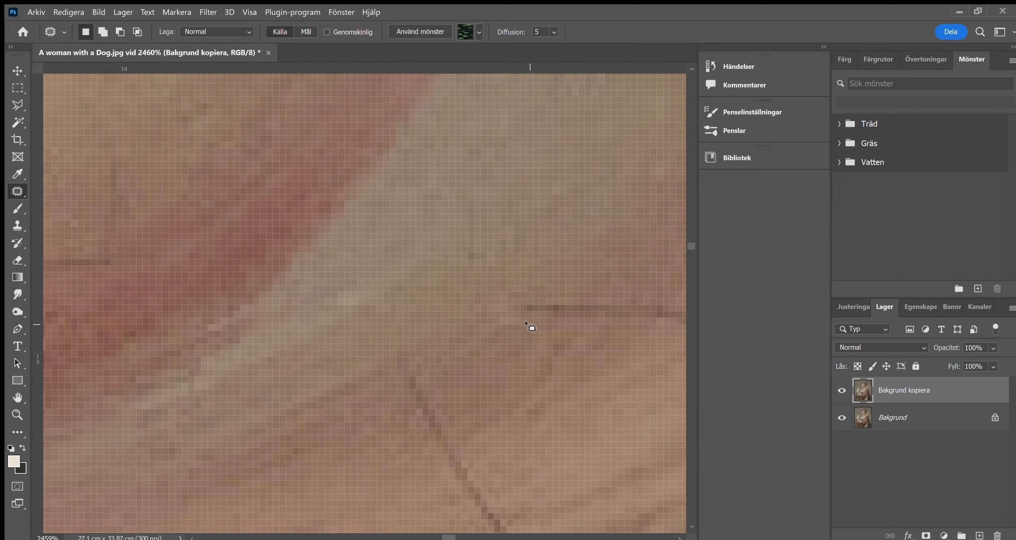
- Outline another crack, zoom closer, and select a cross-shaped group of crack pixels
{"action": "mouse_move", "coordinate": [598, 311]}
{"action": "left_mouse_down"}
{"action": "mouse_move", "coordinate": [555, 317]}
{"action": "mouse_move", "coordinate": [467, 249]}
{"action": "left_mouse_up"}
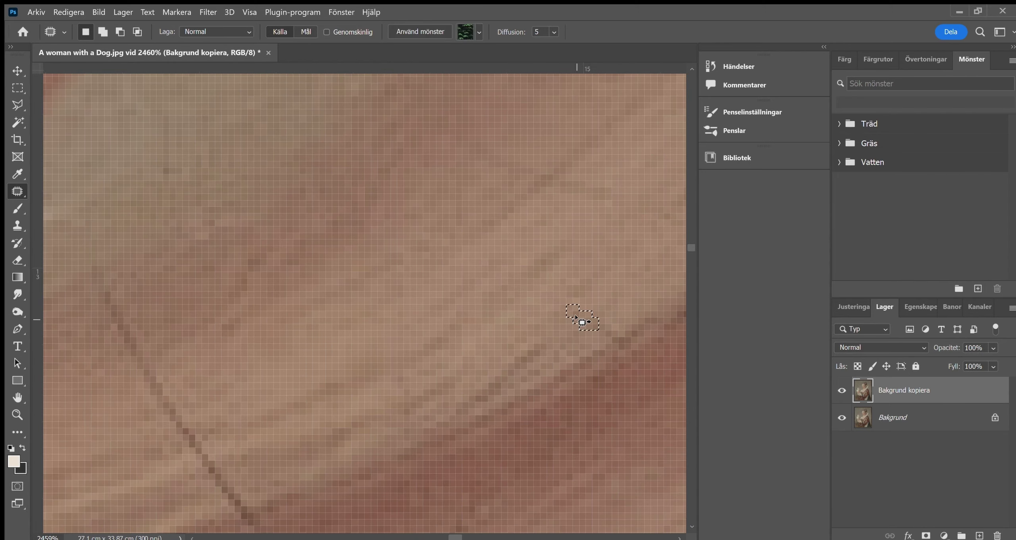
{"action": "key", "text": "z"}
{"action": "left_click", "coordinate": [382, 313]}
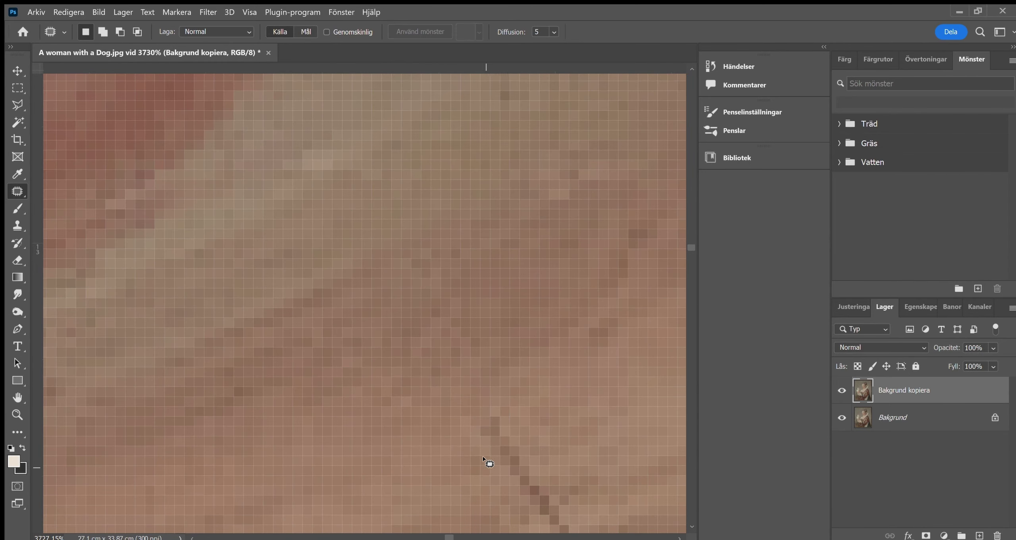
{"action": "left_click_drag", "start_coordinate": [488, 462], "coordinate": [406, 348]}
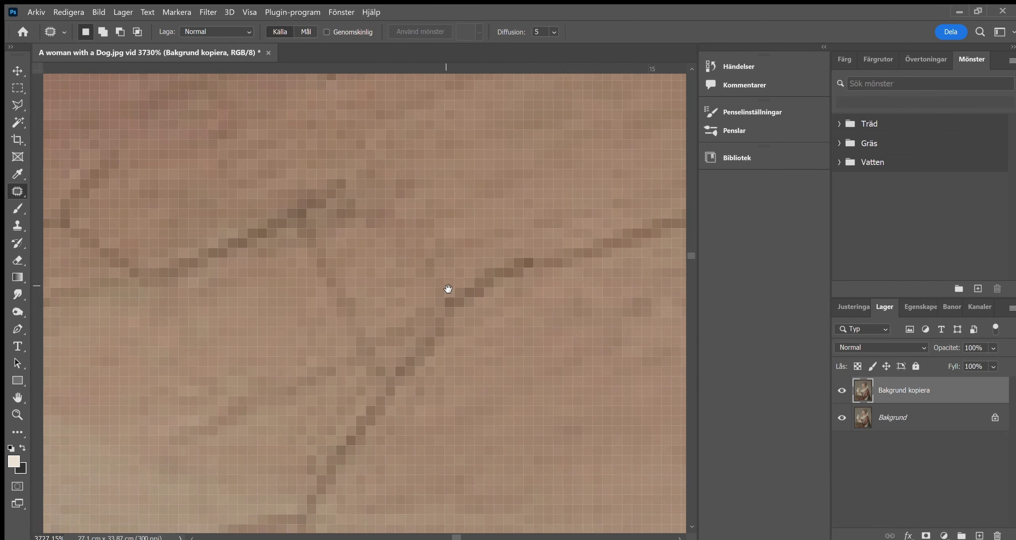
{"action": "key", "text": "z"}
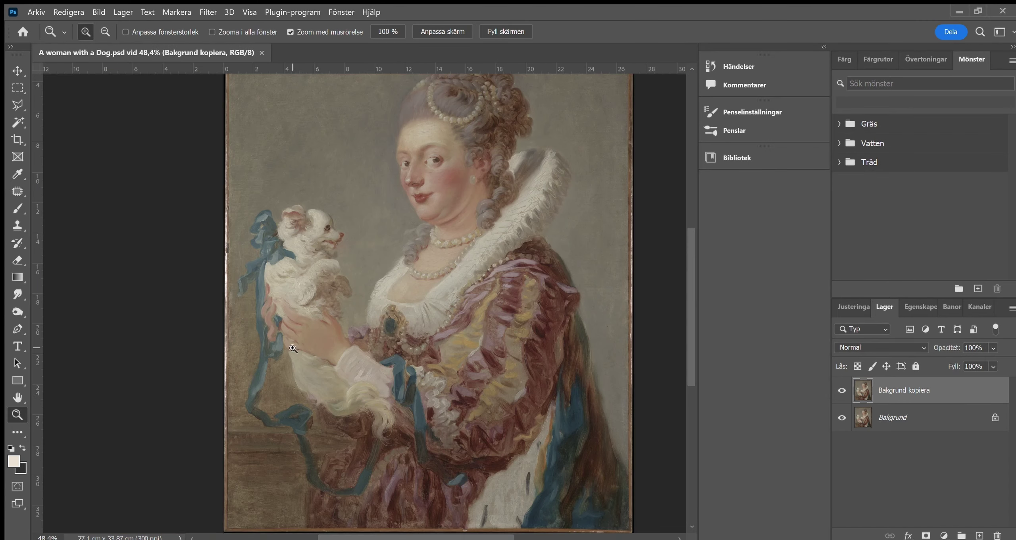
- Zoom in on a crack near the neck and patch it with nearby clean skin
{"action": "left_click_drag", "start_coordinate": [293, 348], "coordinate": [317, 348]}
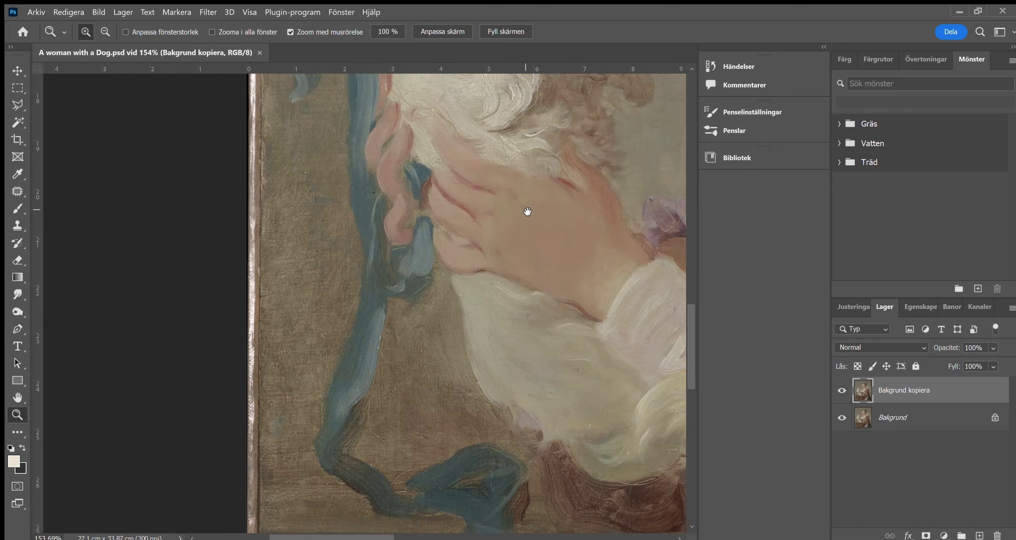
{"action": "key", "text": "j"}
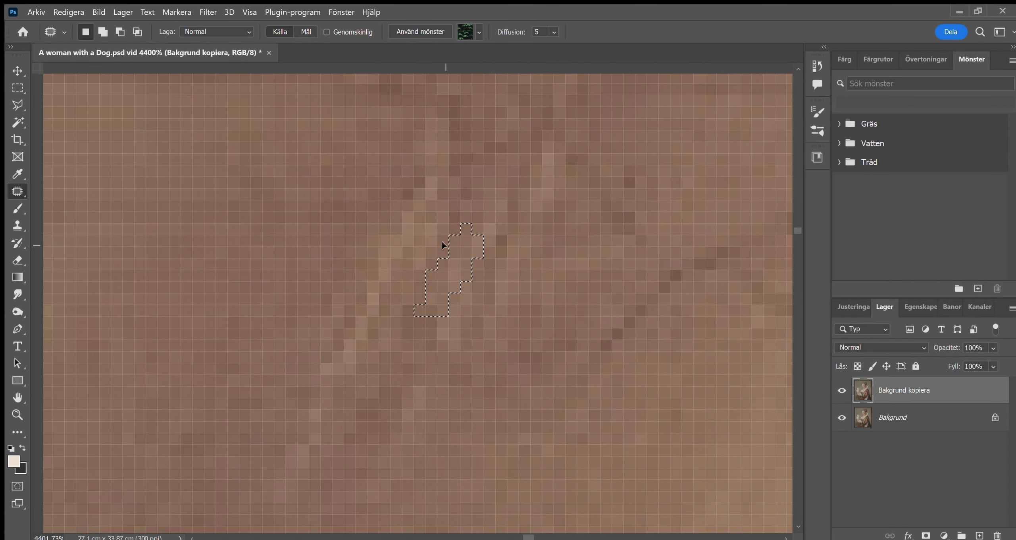
{"action": "left_click_drag", "start_coordinate": [428, 272], "coordinate": [279, 272]}
{"action": "key", "text": "z"}
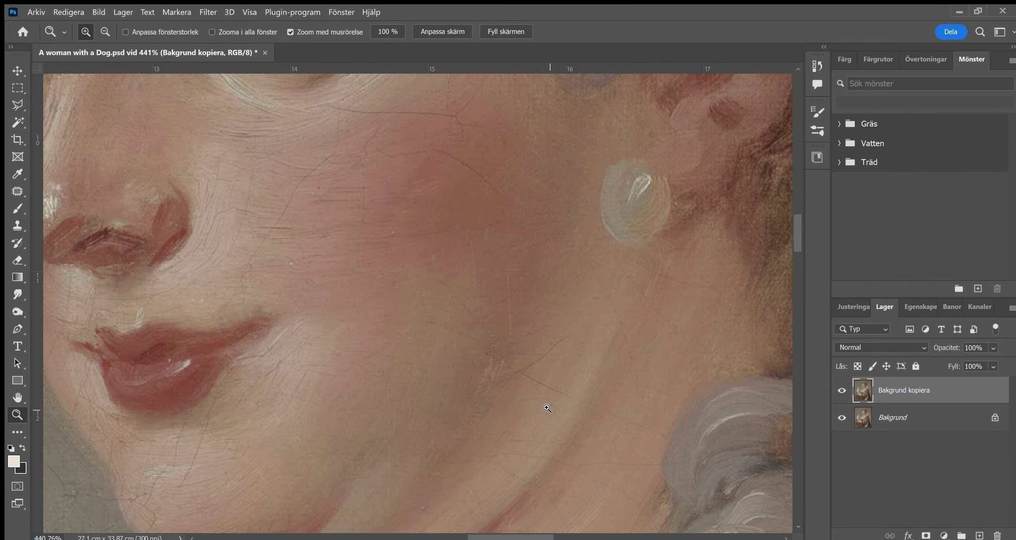
{"action": "left_click_drag", "start_coordinate": [488, 388], "coordinate": [551, 290]}
{"action": "key", "text": "j"}
{"action": "left_click_drag", "start_coordinate": [455, 220], "coordinate": [516, 238]}
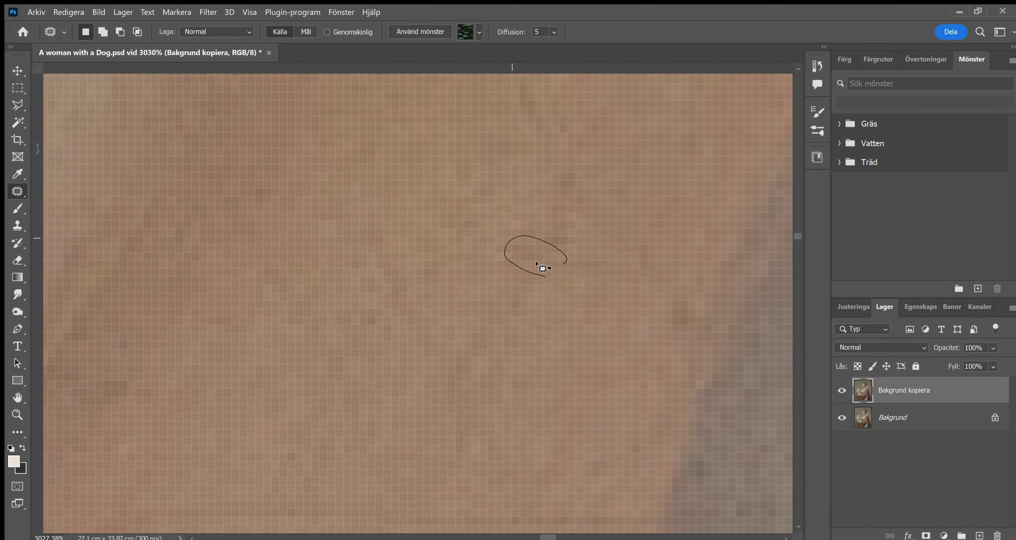
{"action": "key", "text": "z"}
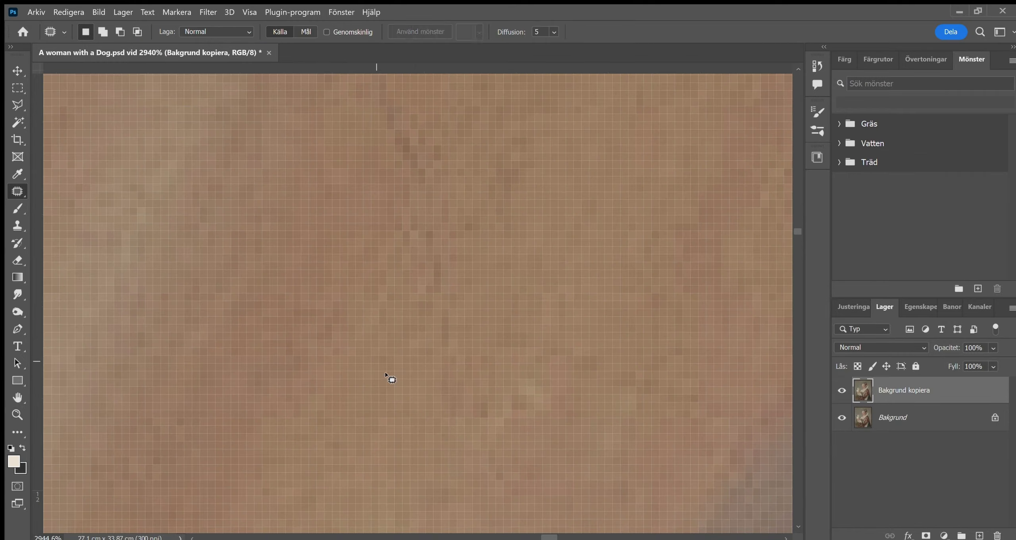
{"action": "left_click_drag", "start_coordinate": [443, 287], "coordinate": [429, 384]}
- Zoom out over the cheek, patch a crack segment, and deselect
{"action": "scroll", "coordinate": [424, 318], "scroll_direction": "up", "scroll_amount": 2}
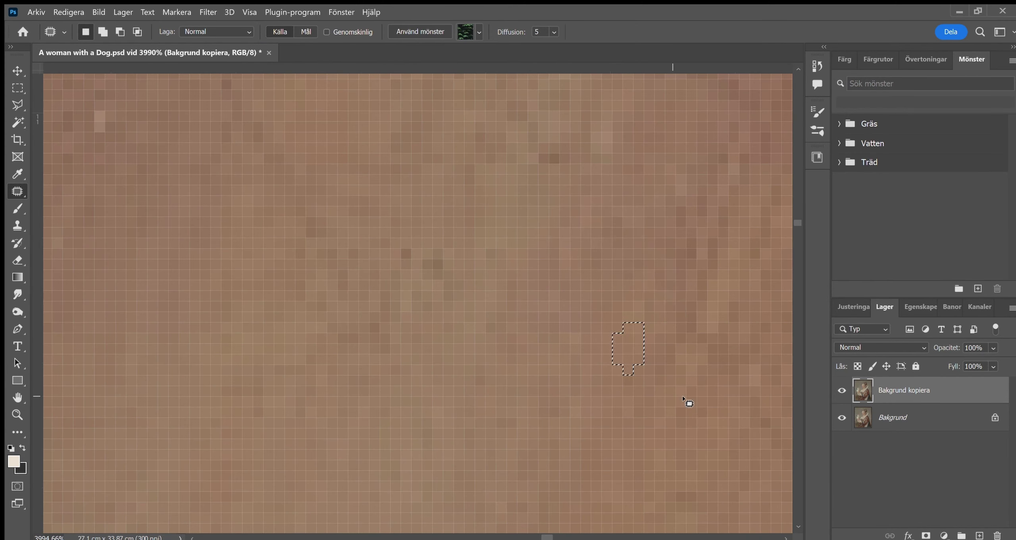
{"action": "key", "text": "z"}
{"action": "left_click_drag", "start_coordinate": [646, 408], "coordinate": [108, 238]}
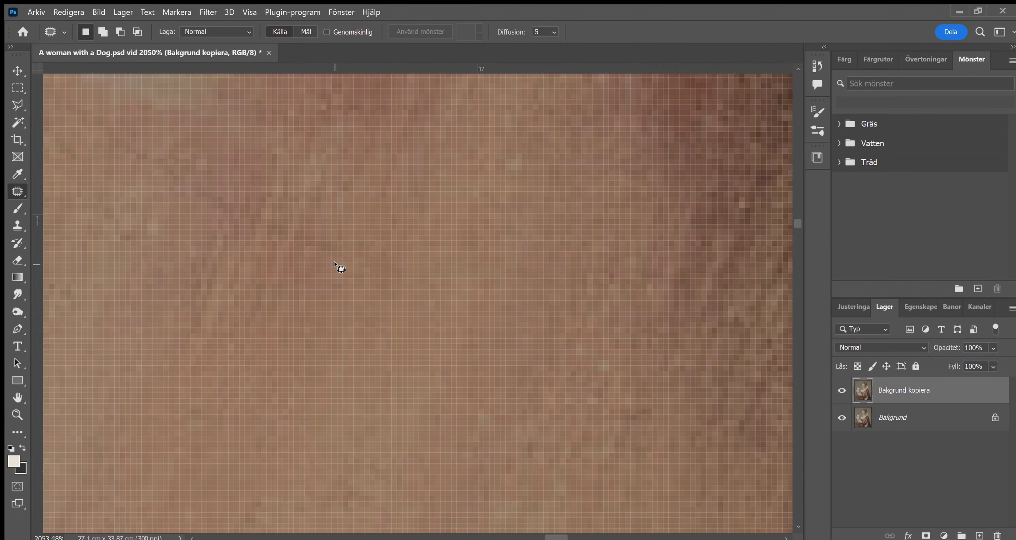
{"action": "scroll", "coordinate": [298, 268], "scroll_direction": "up", "scroll_amount": 5}
{"action": "scroll", "coordinate": [336, 261], "scroll_direction": "left", "scroll_amount": 3}
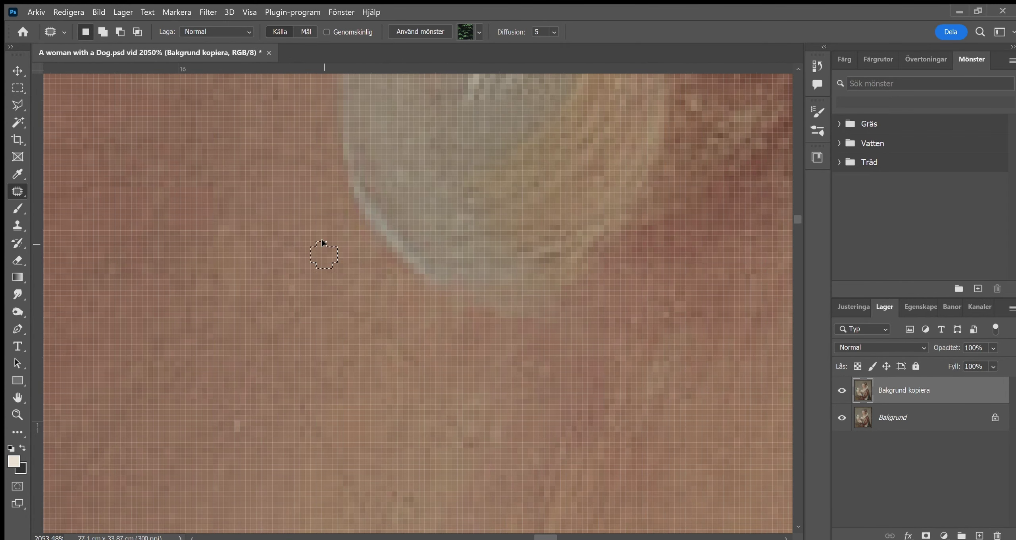
{"action": "scroll", "coordinate": [313, 234], "scroll_direction": "down", "scroll_amount": 5}
{"action": "left_click_drag", "start_coordinate": [409, 285], "coordinate": [389, 284]}
{"action": "key", "text": "ctrl+d"}
- Pan across the cheek, patch another crack, and deselect the applied patch
{"action": "scroll", "coordinate": [358, 183], "scroll_direction": "left", "scroll_amount": 5}
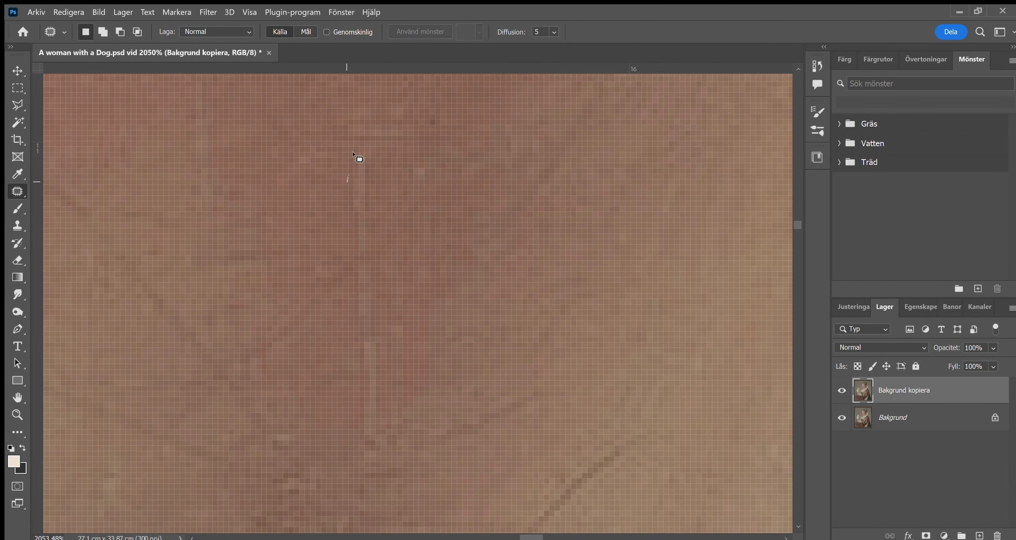
{"action": "scroll", "coordinate": [249, 168], "scroll_direction": "up", "scroll_amount": 5}
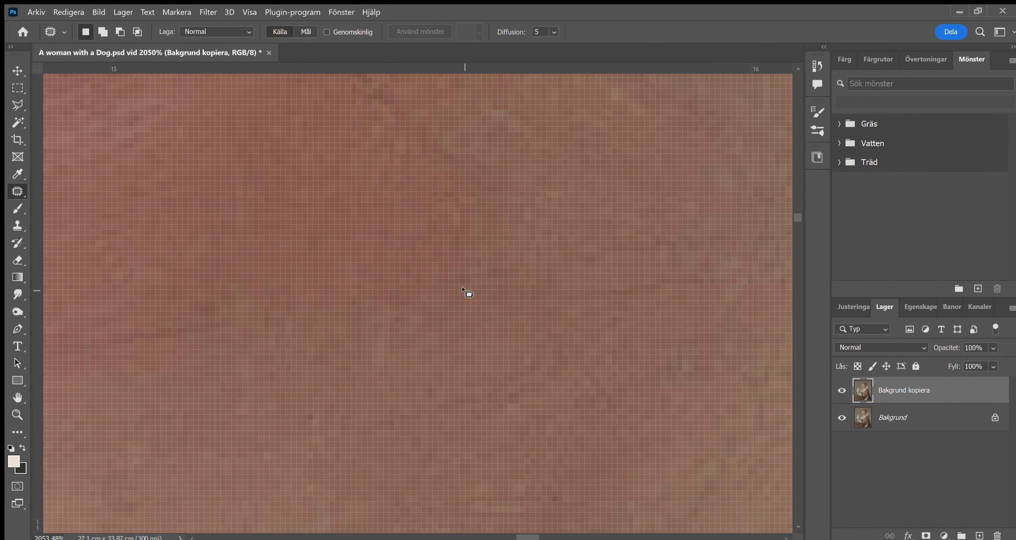
{"action": "scroll", "coordinate": [495, 269], "scroll_direction": "left", "scroll_amount": 5}
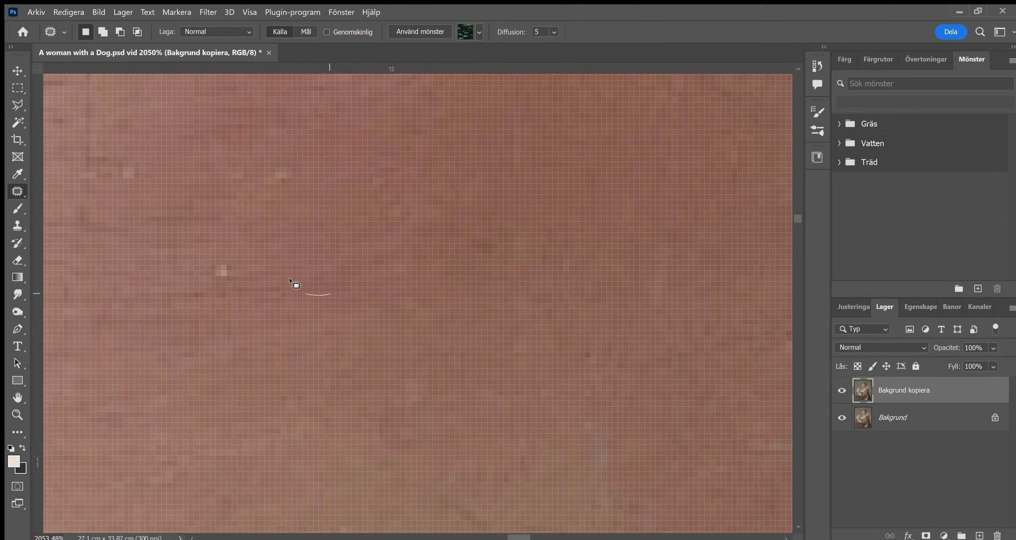
{"action": "scroll", "coordinate": [407, 288], "scroll_direction": "left", "scroll_amount": 10}
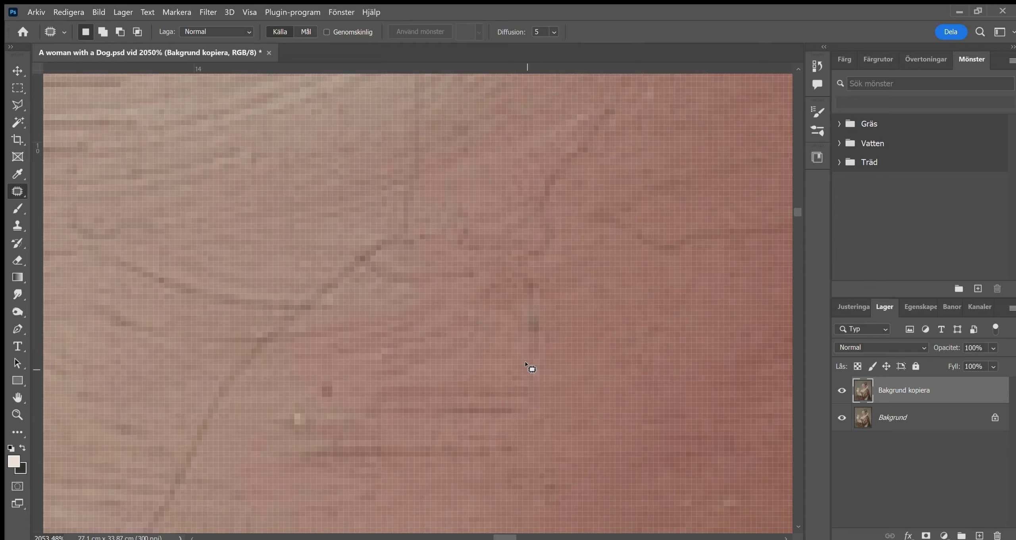
{"action": "scroll", "coordinate": [386, 360], "scroll_direction": "down", "scroll_amount": 5}
{"action": "scroll", "coordinate": [453, 301], "scroll_direction": "up", "scroll_amount": 5}
{"action": "left_click_drag", "start_coordinate": [446, 243], "coordinate": [426, 269]}
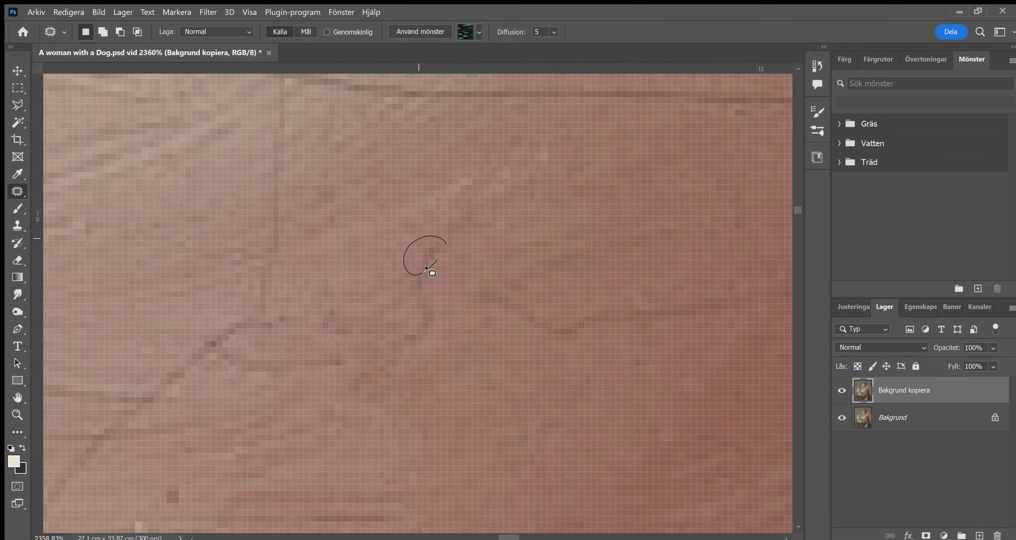
{"action": "scroll", "coordinate": [534, 310], "scroll_direction": "right", "scroll_amount": 5}
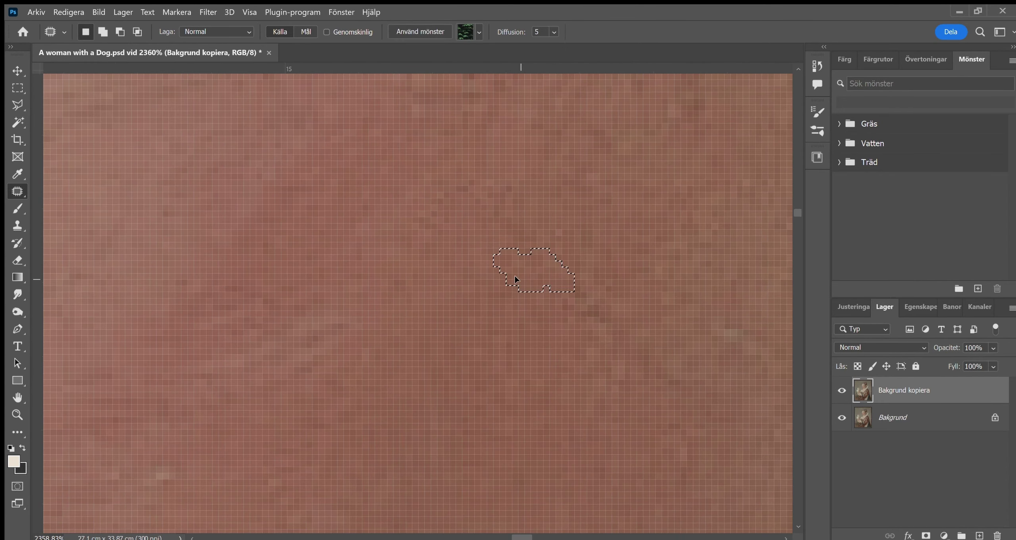
{"action": "key", "text": "ctrl+d"}
- Patch another crack on the cheek near the earring
{"action": "scroll", "coordinate": [576, 343], "scroll_direction": "up", "scroll_amount": 2}
{"action": "scroll", "coordinate": [532, 294], "scroll_direction": "down", "scroll_amount": 3}
{"action": "left_click_drag", "start_coordinate": [485, 325], "coordinate": [477, 282]}
{"action": "scroll", "coordinate": [405, 301], "scroll_direction": "up", "scroll_amount": 3}
{"action": "scroll", "coordinate": [404, 301], "scroll_direction": "up", "scroll_amount": 3}
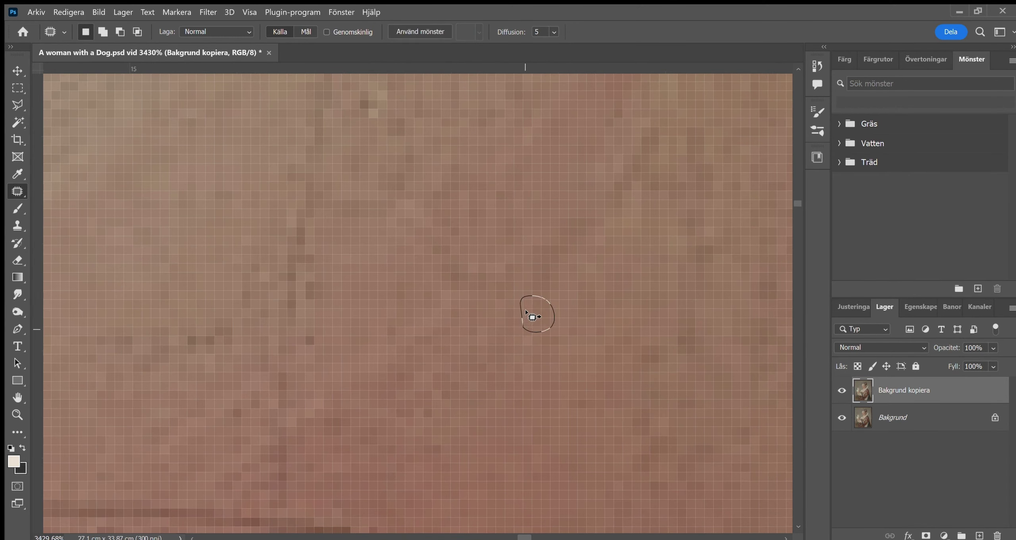
{"action": "scroll", "coordinate": [532, 314], "scroll_direction": "down", "scroll_amount": 3}
{"action": "scroll", "coordinate": [523, 397], "scroll_direction": "up", "scroll_amount": 3}
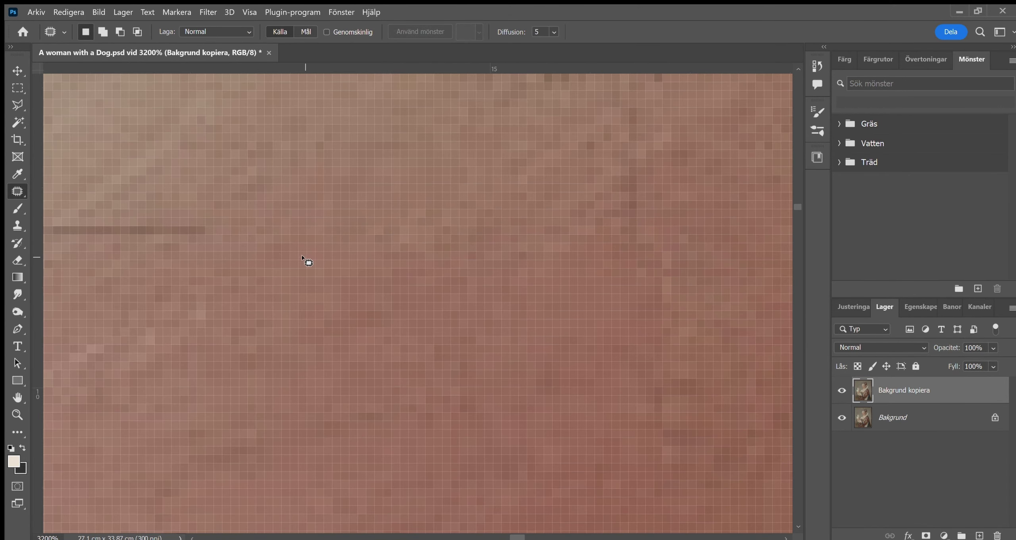
{"action": "scroll", "coordinate": [303, 258], "scroll_direction": "down", "scroll_amount": 3}
{"action": "scroll", "coordinate": [492, 257], "scroll_direction": "up", "scroll_amount": 3}
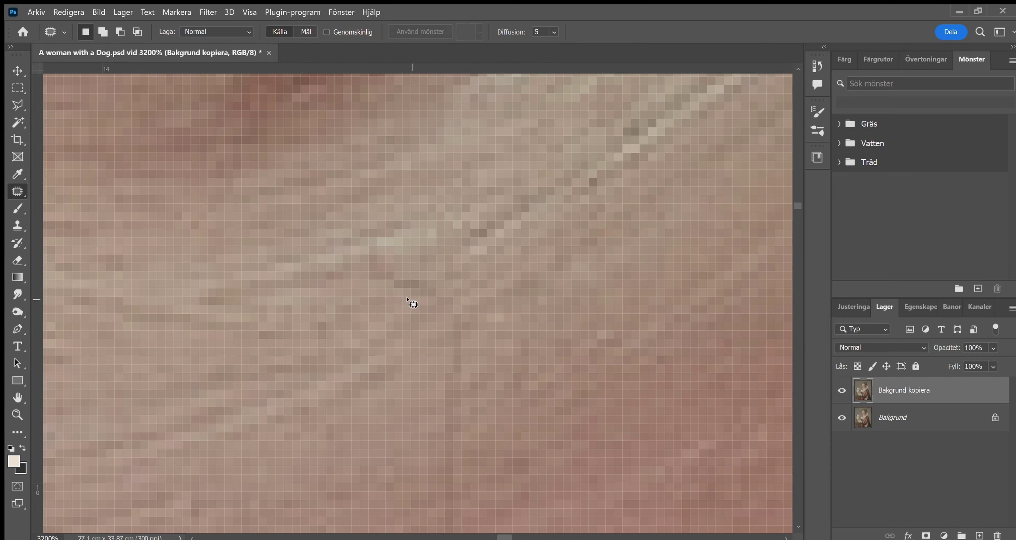
- Patch a small crack section and a vertical crack segment on the cheek
{"action": "left_click_drag", "start_coordinate": [422, 371], "coordinate": [437, 367]}
{"action": "scroll", "coordinate": [479, 302], "scroll_direction": "down", "scroll_amount": 3}
{"action": "scroll", "coordinate": [469, 322], "scroll_direction": "up", "scroll_amount": 3}
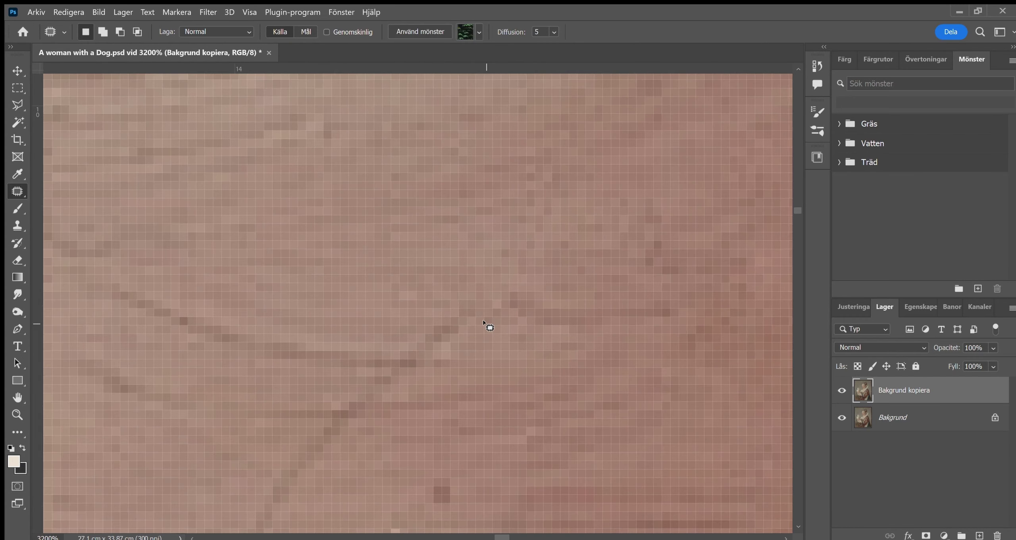
{"action": "scroll", "coordinate": [563, 274], "scroll_direction": "down", "scroll_amount": 3}
{"action": "left_click_drag", "start_coordinate": [431, 276], "coordinate": [415, 281]}
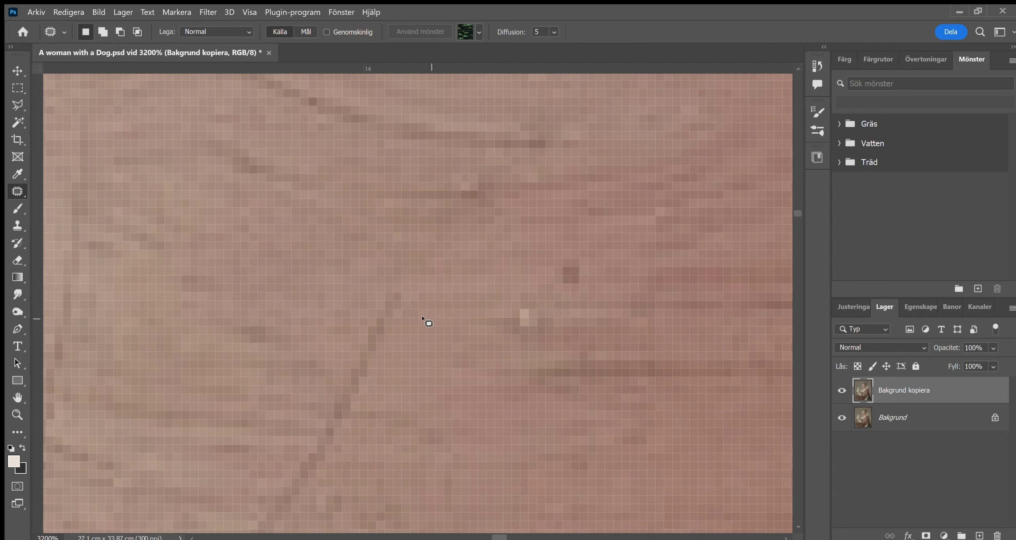
{"action": "scroll", "coordinate": [415, 281], "scroll_direction": "up", "scroll_amount": 3}
{"action": "scroll", "coordinate": [418, 242], "scroll_direction": "down", "scroll_amount": 3}
{"action": "scroll", "coordinate": [436, 298], "scroll_direction": "down", "scroll_amount": 1}
{"action": "scroll", "coordinate": [445, 338], "scroll_direction": "up", "scroll_amount": 2}
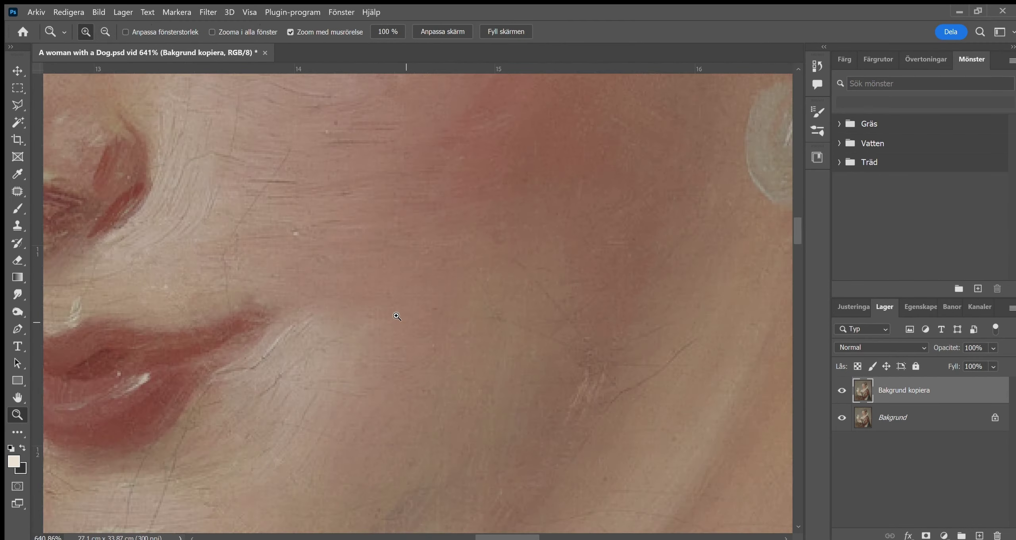
{"action": "scroll", "coordinate": [449, 359], "scroll_direction": "up", "scroll_amount": 3}
{"action": "scroll", "coordinate": [449, 359], "scroll_direction": "down", "scroll_amount": 2}
- Patch a horizontal crack and the adjacent crack segment
{"action": "left_click_drag", "start_coordinate": [456, 194], "coordinate": [457, 200]}
{"action": "left_click_drag", "start_coordinate": [368, 325], "coordinate": [378, 321]}
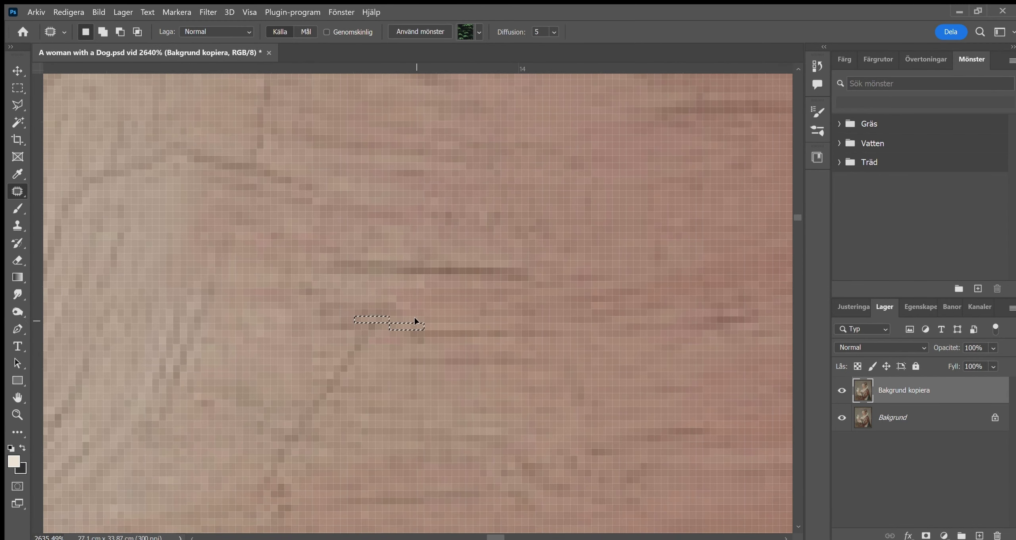
{"action": "scroll", "coordinate": [308, 352], "scroll_direction": "down", "scroll_amount": 2}
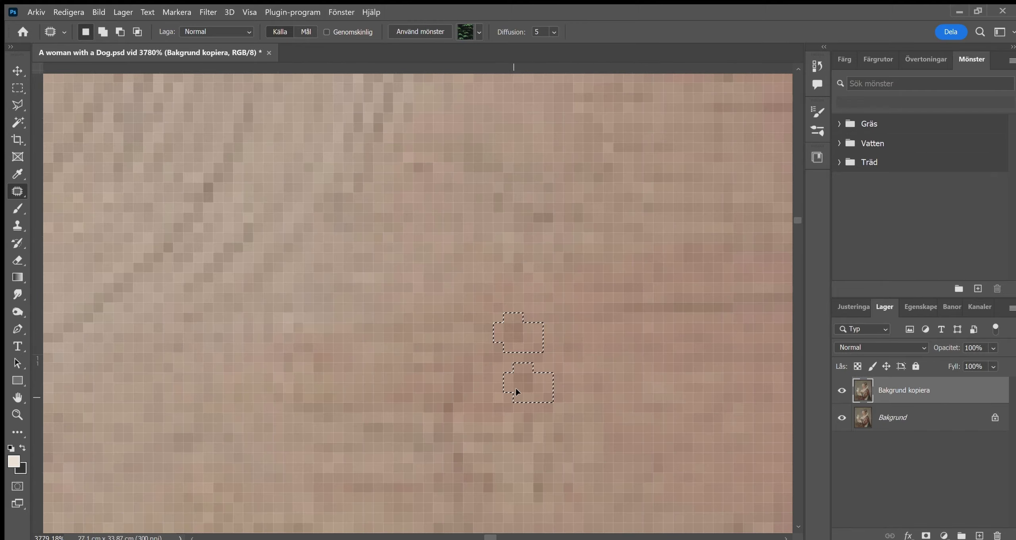
{"action": "scroll", "coordinate": [487, 363], "scroll_direction": "up", "scroll_amount": 3}
{"action": "scroll", "coordinate": [433, 263], "scroll_direction": "down", "scroll_amount": 2}
{"action": "scroll", "coordinate": [433, 264], "scroll_direction": "up", "scroll_amount": 2}
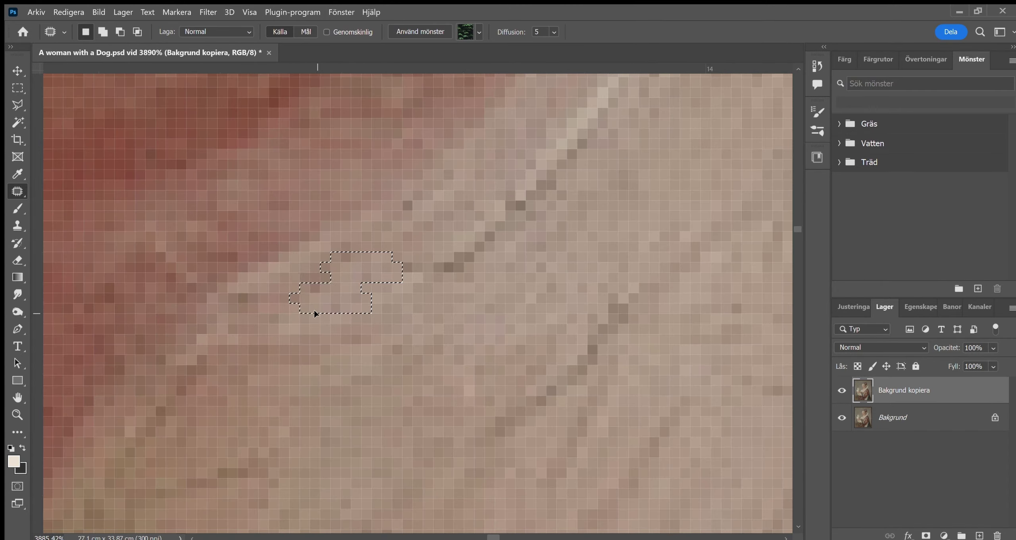
- Bring a cracked area of the neck into view and patch it with clean skin
{"action": "left_click_drag", "start_coordinate": [319, 302], "coordinate": [475, 454]}
{"action": "scroll", "coordinate": [447, 210], "scroll_direction": "down", "scroll_amount": 3}
{"action": "scroll", "coordinate": [426, 290], "scroll_direction": "up", "scroll_amount": 3}
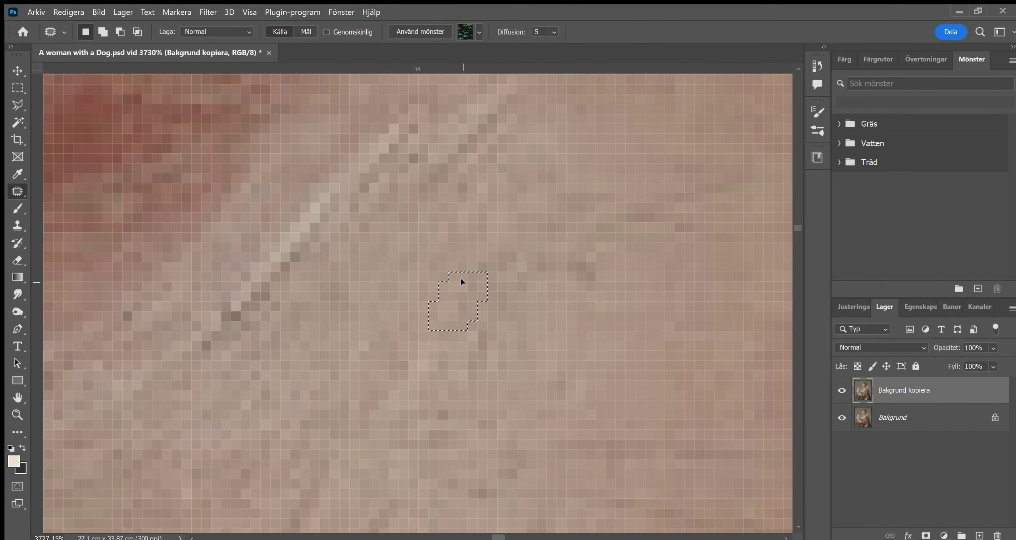
{"action": "scroll", "coordinate": [463, 281], "scroll_direction": "down", "scroll_amount": 5}
{"action": "key", "text": "z"}
{"action": "scroll", "coordinate": [397, 325], "scroll_direction": "up", "scroll_amount": 5}
{"action": "key", "text": "j"}
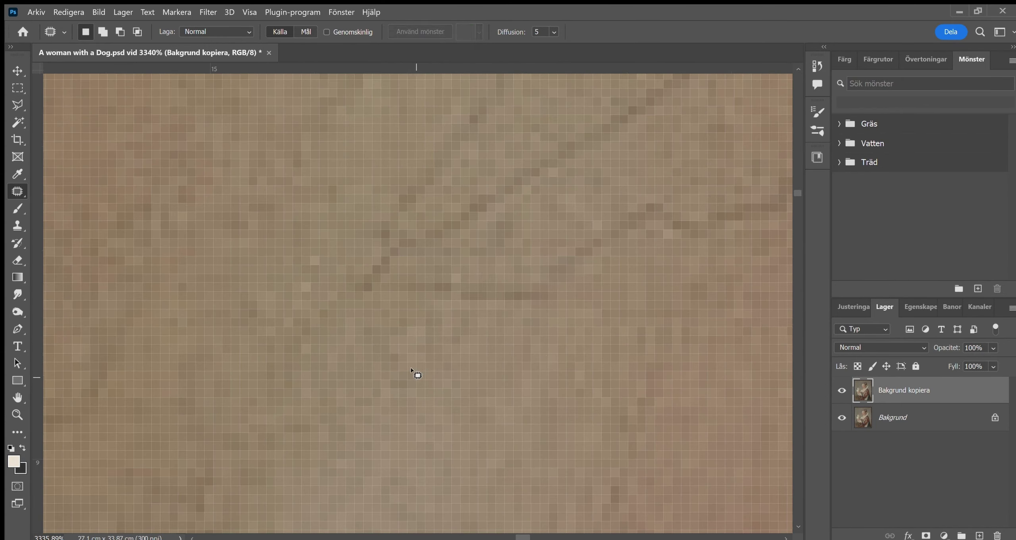
{"action": "mouse_move", "coordinate": [444, 393]}
{"action": "left_mouse_down"}
{"action": "mouse_move", "coordinate": [494, 374]}
{"action": "mouse_move", "coordinate": [472, 371]}
{"action": "left_mouse_up"}
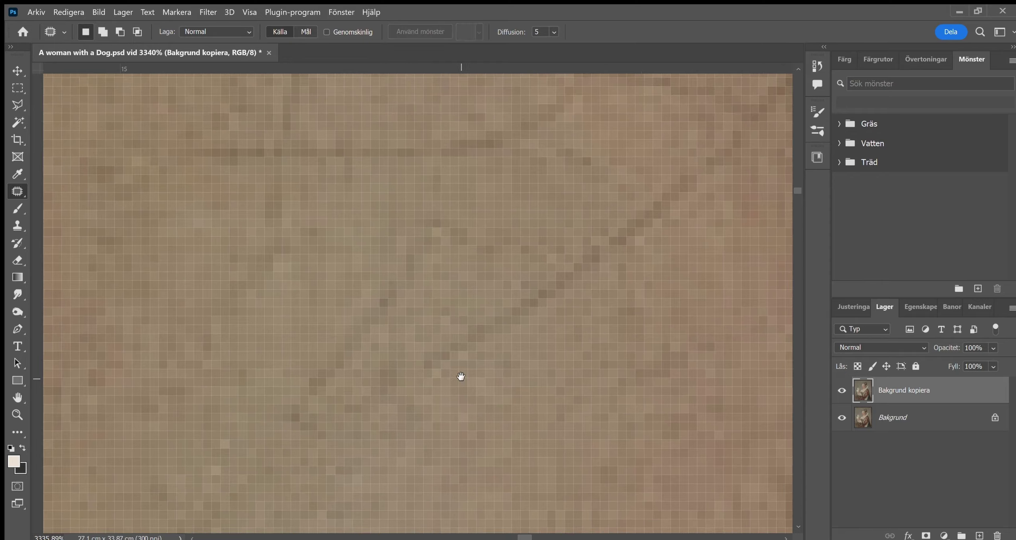
{"action": "scroll", "coordinate": [458, 254], "scroll_direction": "down", "scroll_amount": 3}
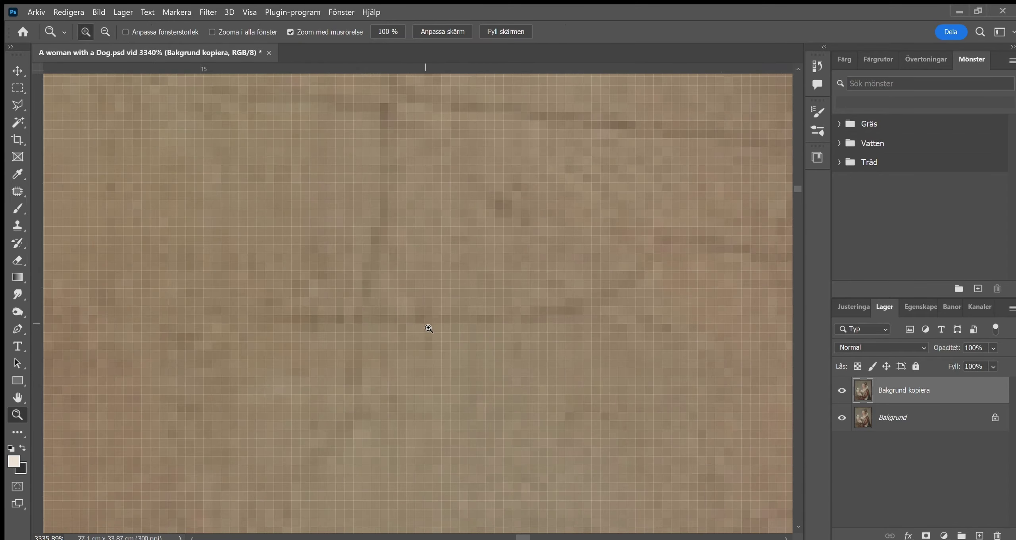
{"action": "scroll", "coordinate": [424, 220], "scroll_direction": "up", "scroll_amount": 4}
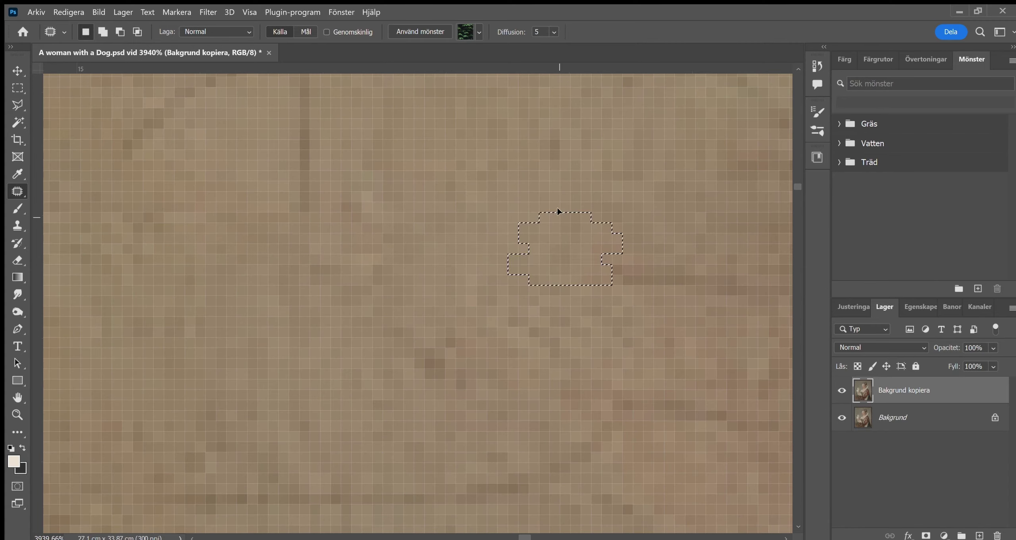
{"action": "key", "text": "z"}
{"action": "scroll", "coordinate": [452, 253], "scroll_direction": "up", "scroll_amount": 1}
{"action": "scroll", "coordinate": [452, 253], "scroll_direction": "down", "scroll_amount": 5}
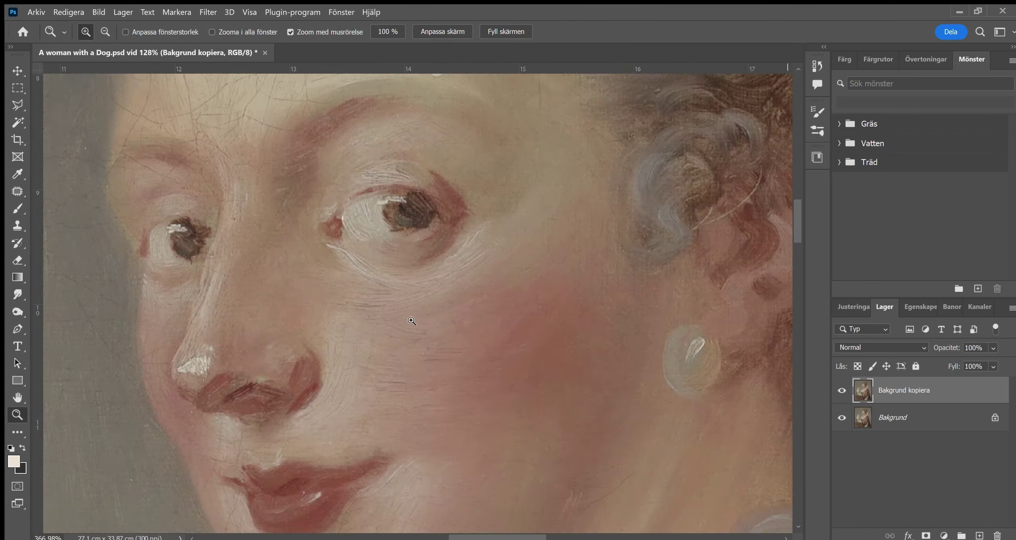
- Clear the previous patch selection and outline the first small crack segment on the cheek
{"action": "scroll", "coordinate": [508, 325], "scroll_direction": "up", "scroll_amount": 5}
{"action": "key", "text": "j"}
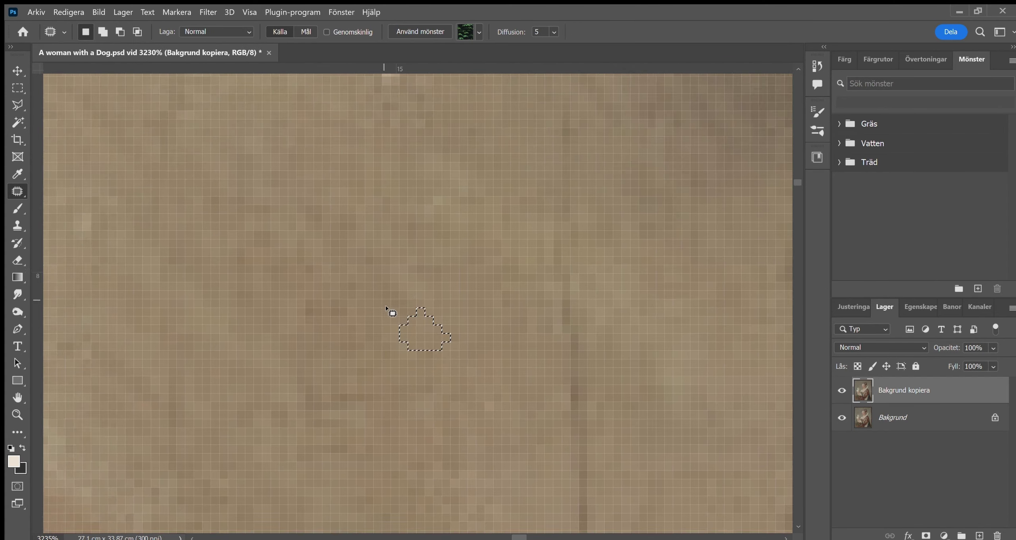
{"action": "key", "text": "ctrl+d"}
{"action": "scroll", "coordinate": [611, 219], "scroll_direction": "left", "scroll_amount": 3}
{"action": "scroll", "coordinate": [585, 274], "scroll_direction": "down", "scroll_amount": 2}
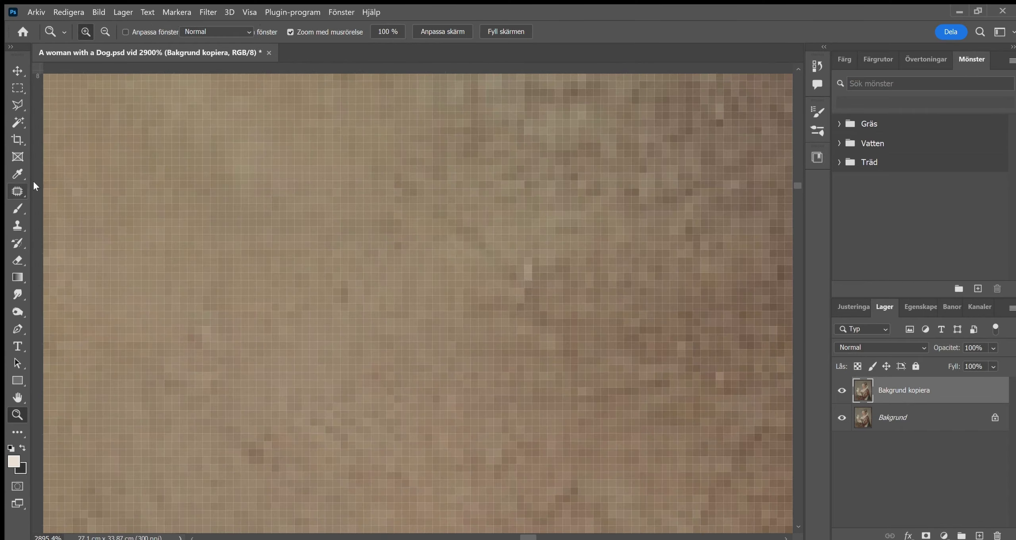
{"action": "left_click_drag", "start_coordinate": [442, 277], "coordinate": [437, 288]}
{"action": "scroll", "coordinate": [441, 293], "scroll_direction": "down", "scroll_amount": 3}
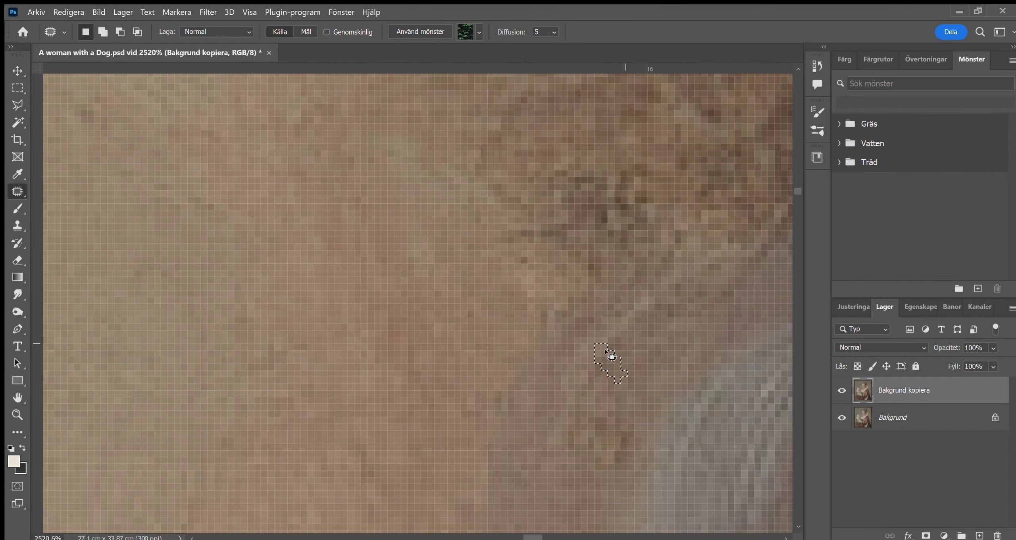
{"action": "scroll", "coordinate": [372, 194], "scroll_direction": "up", "scroll_amount": 4}
- Lasso three more short crack lines on the cheek between the eye and nose
{"action": "left_click_drag", "start_coordinate": [373, 159], "coordinate": [371, 194]}
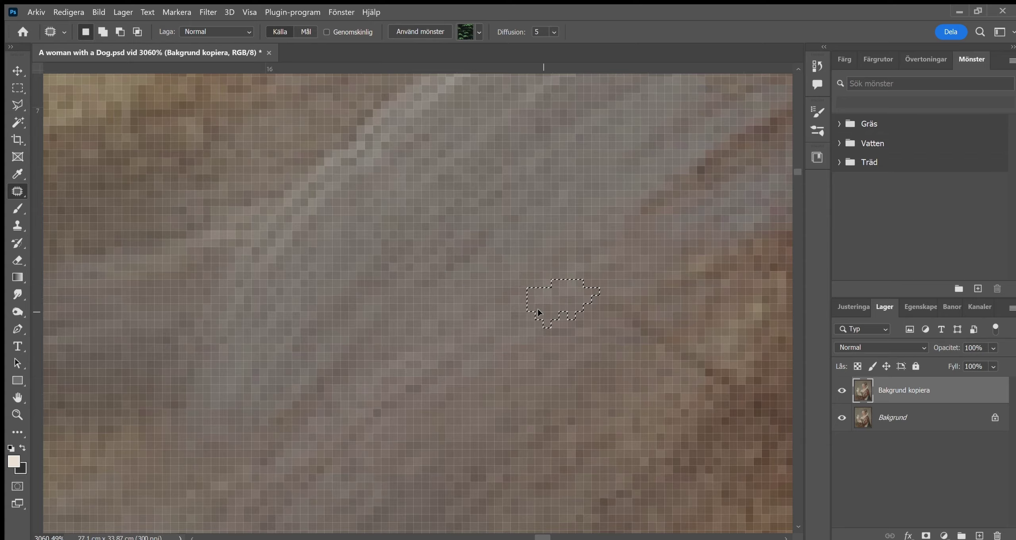
{"action": "scroll", "coordinate": [715, 334], "scroll_direction": "down", "scroll_amount": 2}
{"action": "scroll", "coordinate": [512, 416], "scroll_direction": "down", "scroll_amount": 2}
{"action": "scroll", "coordinate": [395, 243], "scroll_direction": "up", "scroll_amount": 4}
{"action": "left_click_drag", "start_coordinate": [345, 254], "coordinate": [395, 242]}
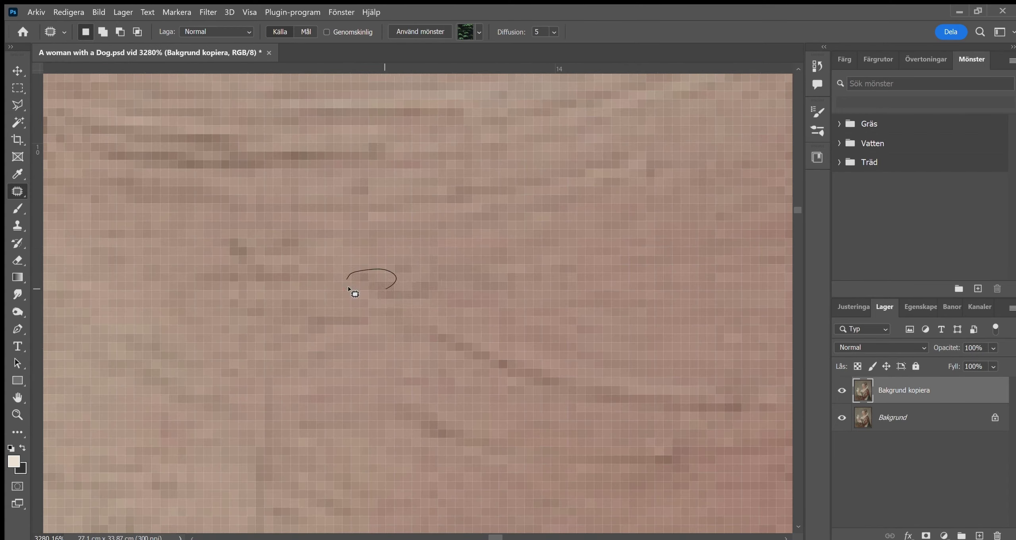
{"action": "scroll", "coordinate": [334, 365], "scroll_direction": "down", "scroll_amount": 2}
{"action": "scroll", "coordinate": [357, 278], "scroll_direction": "down", "scroll_amount": 2}
{"action": "scroll", "coordinate": [390, 193], "scroll_direction": "up", "scroll_amount": 4}
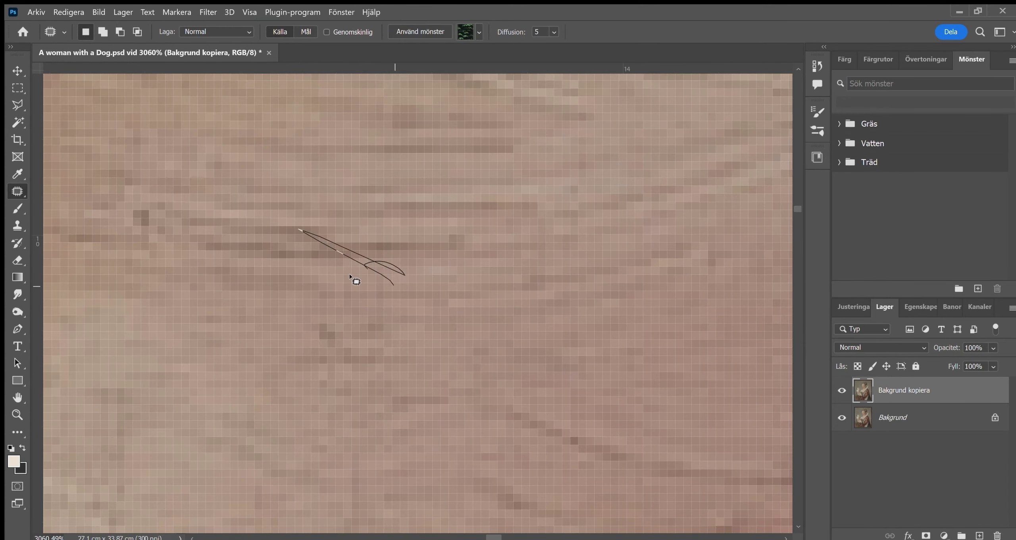
{"action": "left_click_drag", "start_coordinate": [319, 248], "coordinate": [406, 252]}
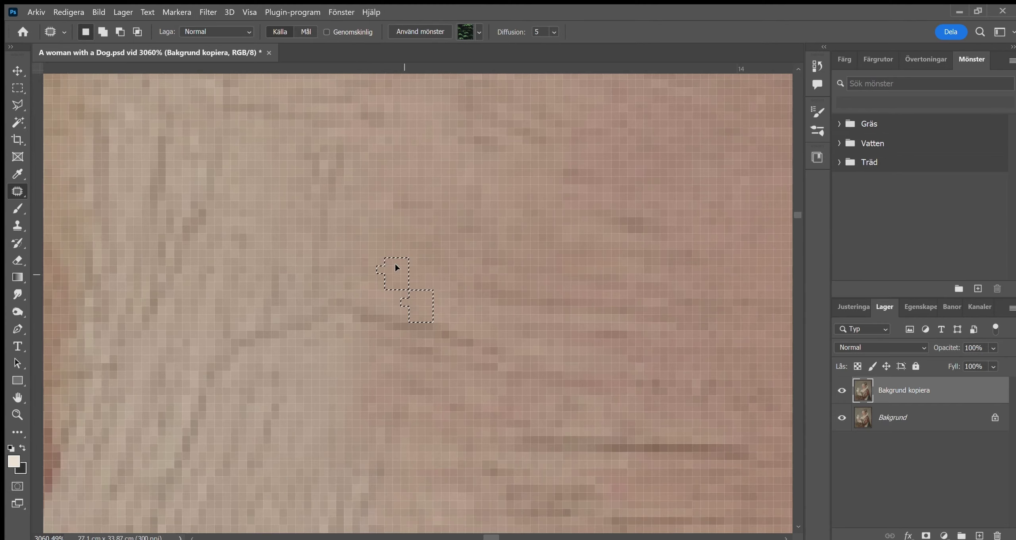
- Patch the outlined crack with nearby clean skin and zoom out to review the face
{"action": "key", "text": "z"}
{"action": "left_click_drag", "start_coordinate": [472, 317], "coordinate": [453, 341]}
{"action": "key", "text": "j"}
{"action": "scroll", "coordinate": [453, 342], "scroll_direction": "up", "scroll_amount": 4}
{"action": "key", "text": "z"}
{"action": "left_click_drag", "start_coordinate": [126, 391], "coordinate": [99, 393]}
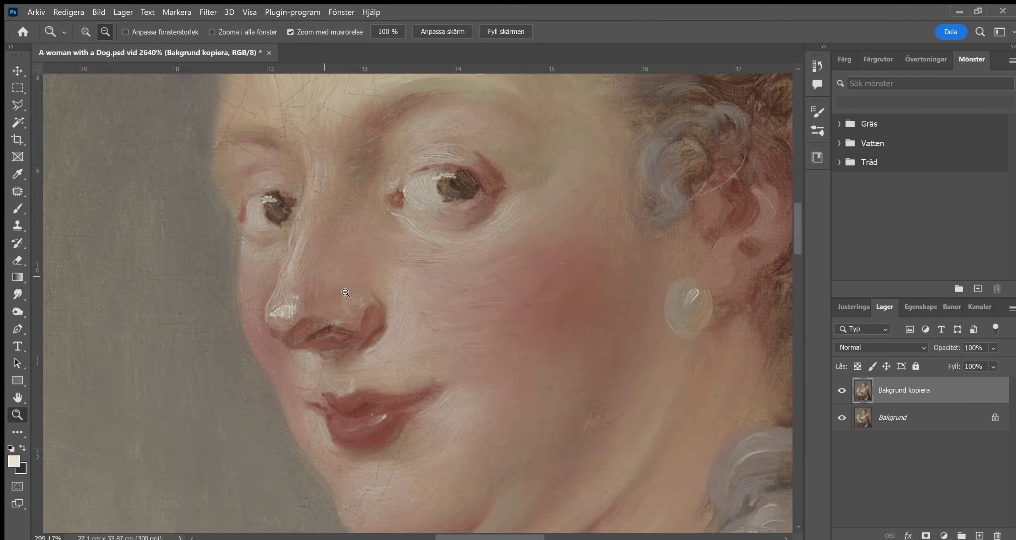
{"action": "left_click_drag", "start_coordinate": [357, 257], "coordinate": [423, 251]}
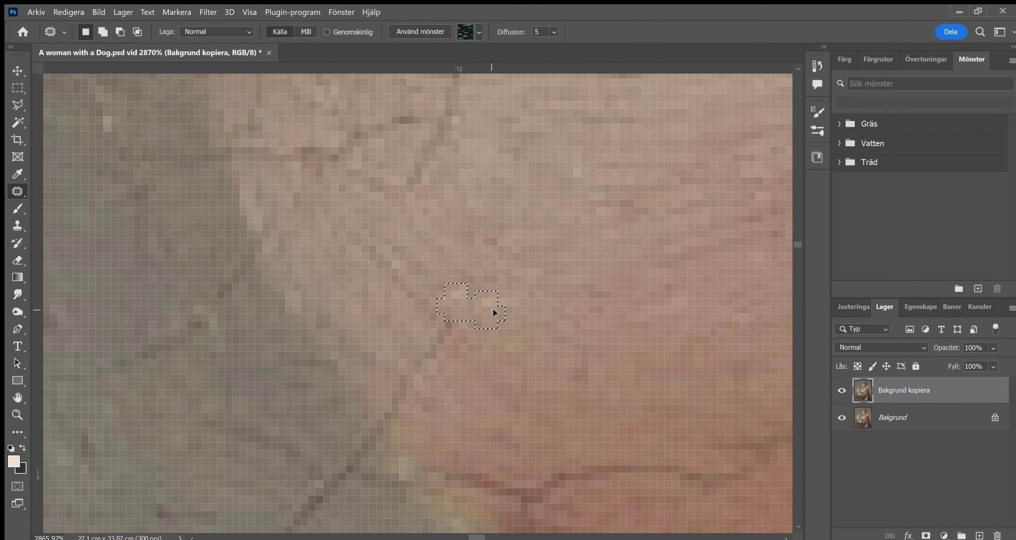
- Patch a crack near the nose by dragging its outline onto clean skin
{"action": "scroll", "coordinate": [487, 413], "scroll_direction": "down", "scroll_amount": 3}
{"action": "scroll", "coordinate": [494, 362], "scroll_direction": "right", "scroll_amount": 10}
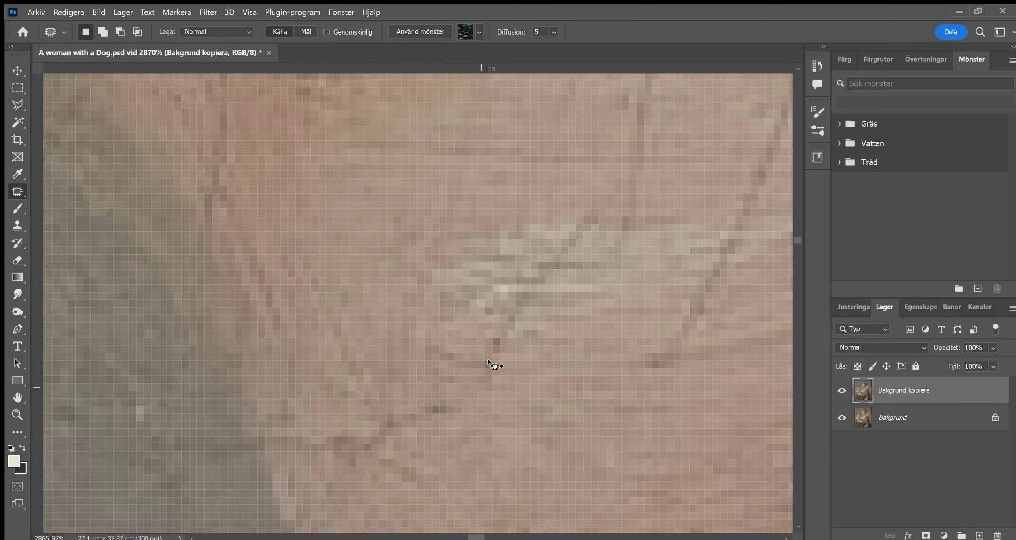
{"action": "mouse_move", "coordinate": [380, 324]}
{"action": "left_mouse_down"}
{"action": "mouse_move", "coordinate": [373, 342]}
{"action": "mouse_move", "coordinate": [390, 363]}
{"action": "mouse_move", "coordinate": [382, 430]}
{"action": "left_mouse_up"}
{"action": "scroll", "coordinate": [374, 342], "scroll_direction": "up", "scroll_amount": 3}
{"action": "scroll", "coordinate": [373, 342], "scroll_direction": "right", "scroll_amount": 3}
{"action": "scroll", "coordinate": [400, 402], "scroll_direction": "up", "scroll_amount": 5}
{"action": "scroll", "coordinate": [397, 367], "scroll_direction": "right", "scroll_amount": 3}
{"action": "scroll", "coordinate": [437, 416], "scroll_direction": "up", "scroll_amount": 3}
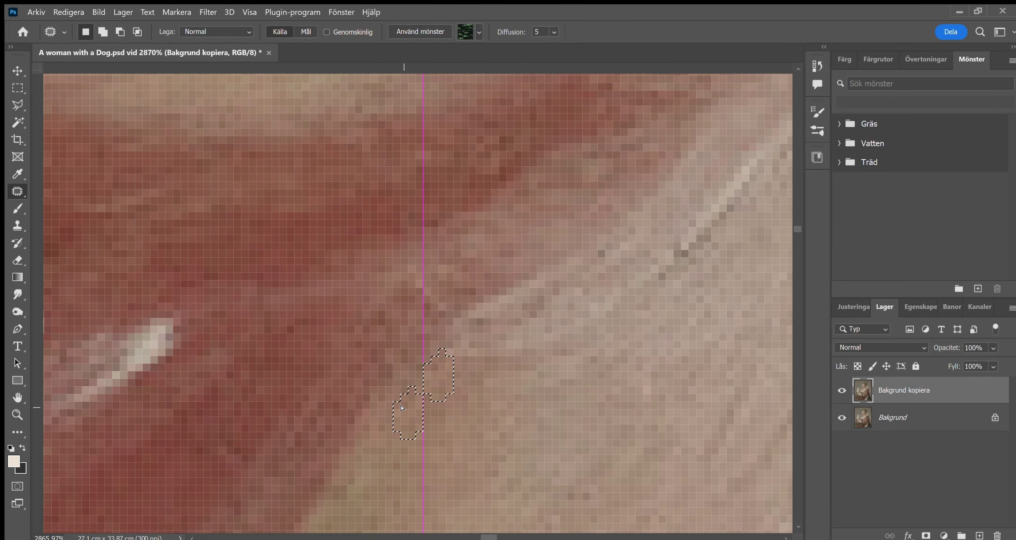
{"action": "key", "text": "z"}
{"action": "left_click", "coordinate": [526, 391], "text": "alt"}
{"action": "key", "text": "j"}
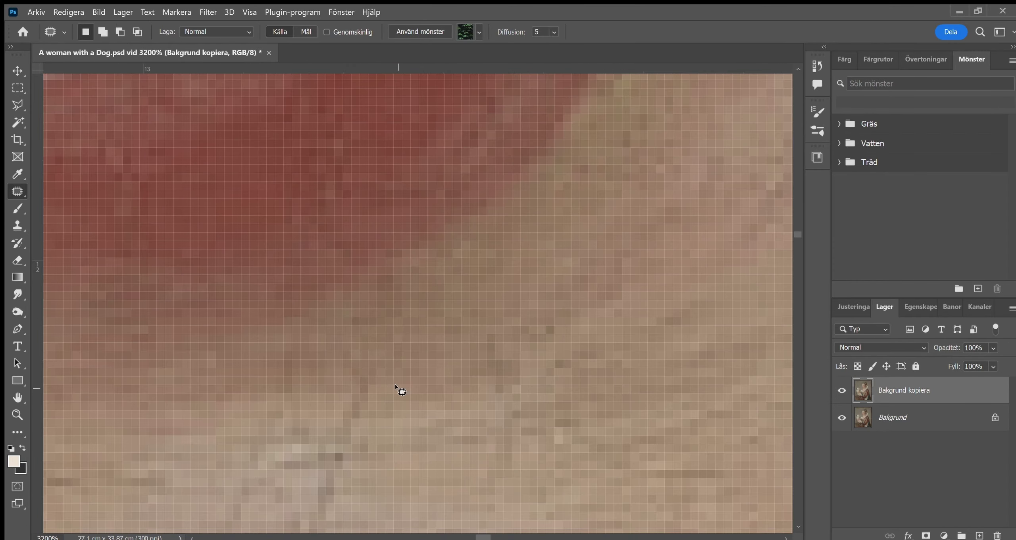
{"action": "left_click_drag", "start_coordinate": [396, 384], "coordinate": [462, 240]}
- Zoom in closer and lasso two more cracks on the cheek
{"action": "key", "text": "z"}
{"action": "scroll", "coordinate": [451, 316], "scroll_direction": "up", "scroll_amount": 3}
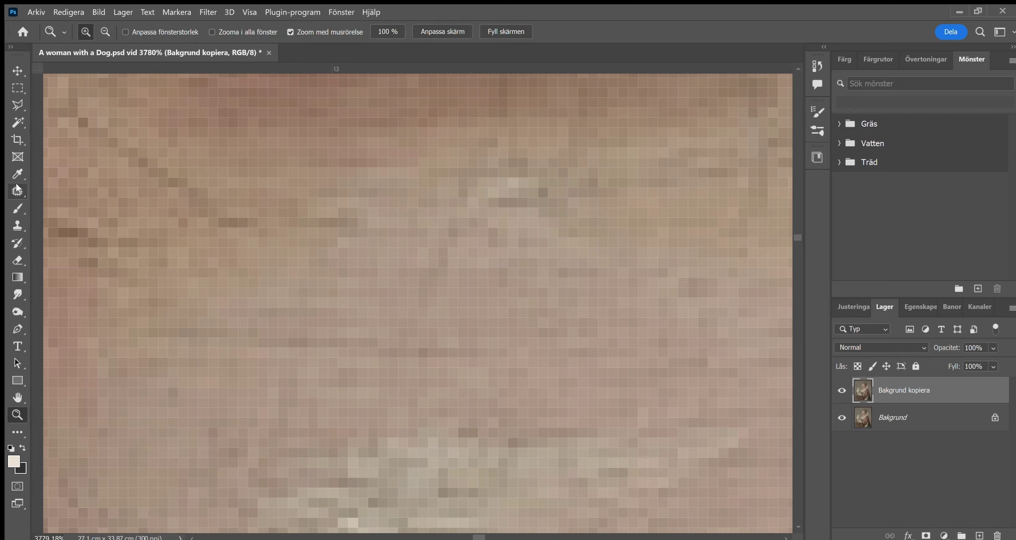
{"action": "scroll", "coordinate": [512, 302], "scroll_direction": "left", "scroll_amount": 5}
{"action": "left_click_drag", "start_coordinate": [347, 174], "coordinate": [372, 216]}
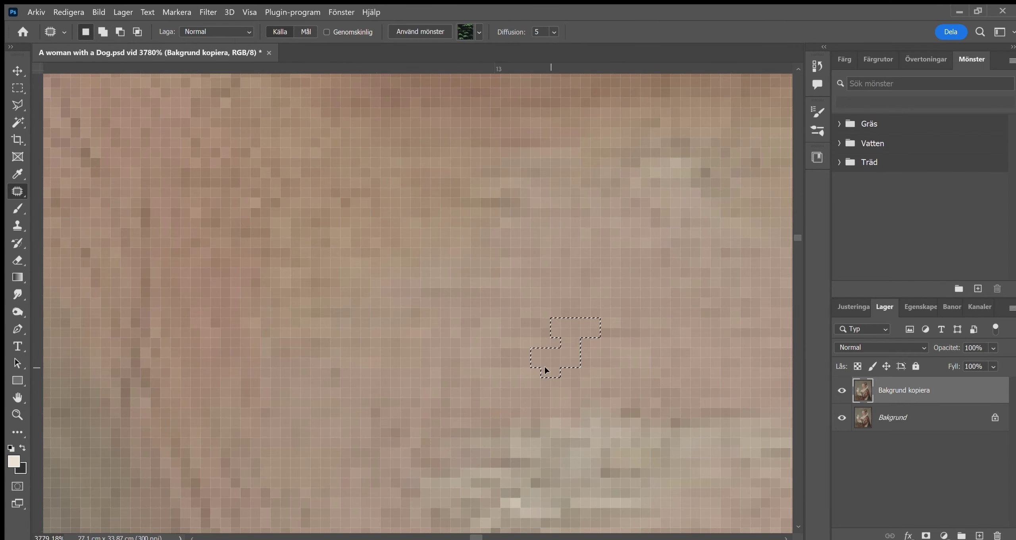
{"action": "scroll", "coordinate": [544, 369], "scroll_direction": "down", "scroll_amount": 5}
{"action": "scroll", "coordinate": [651, 274], "scroll_direction": "up", "scroll_amount": 6}
{"action": "left_click_drag", "start_coordinate": [670, 289], "coordinate": [651, 274]}
{"action": "scroll", "coordinate": [677, 187], "scroll_direction": "down", "scroll_amount": 5}
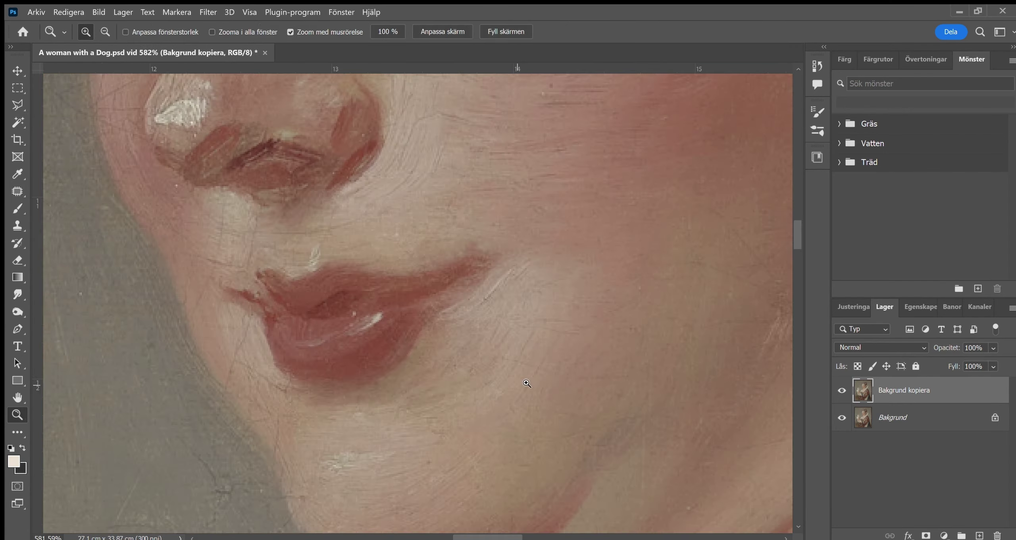
- Patch the cracks near the mouth with nearby clean skin
{"action": "scroll", "coordinate": [489, 289], "scroll_direction": "up", "scroll_amount": 4}
{"action": "left_click_drag", "start_coordinate": [490, 290], "coordinate": [503, 279]}
{"action": "scroll", "coordinate": [379, 352], "scroll_direction": "down", "scroll_amount": 1}
{"action": "left_click_drag", "start_coordinate": [453, 207], "coordinate": [432, 177]}
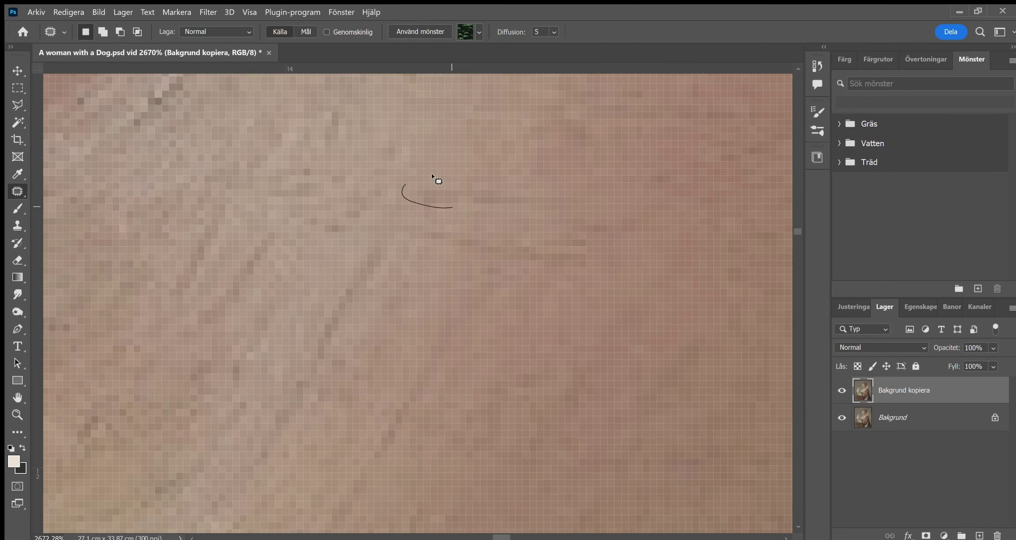
{"action": "left_click_drag", "start_coordinate": [360, 229], "coordinate": [397, 222]}
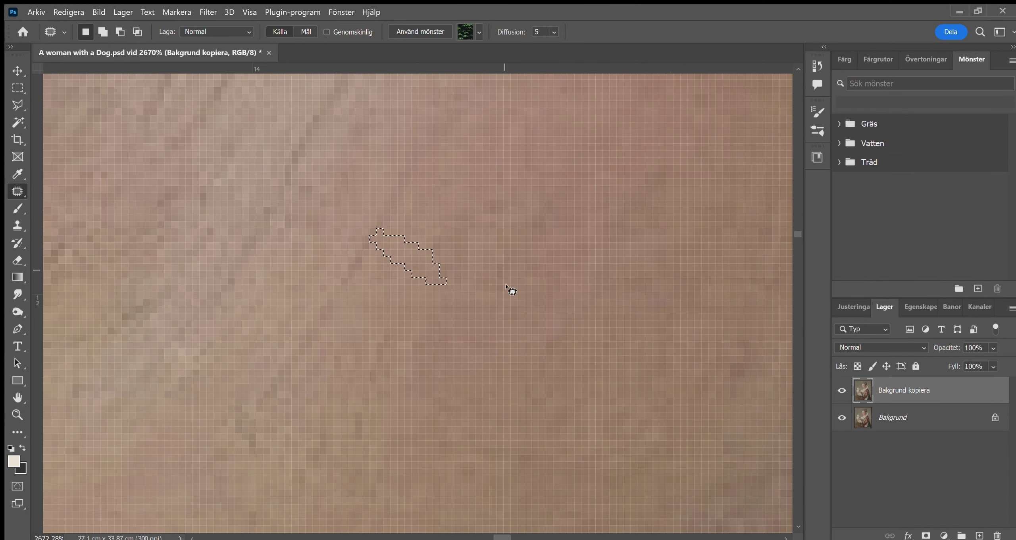
{"action": "scroll", "coordinate": [467, 201], "scroll_direction": "down", "scroll_amount": 5}
{"action": "scroll", "coordinate": [475, 361], "scroll_direction": "down", "scroll_amount": 3}
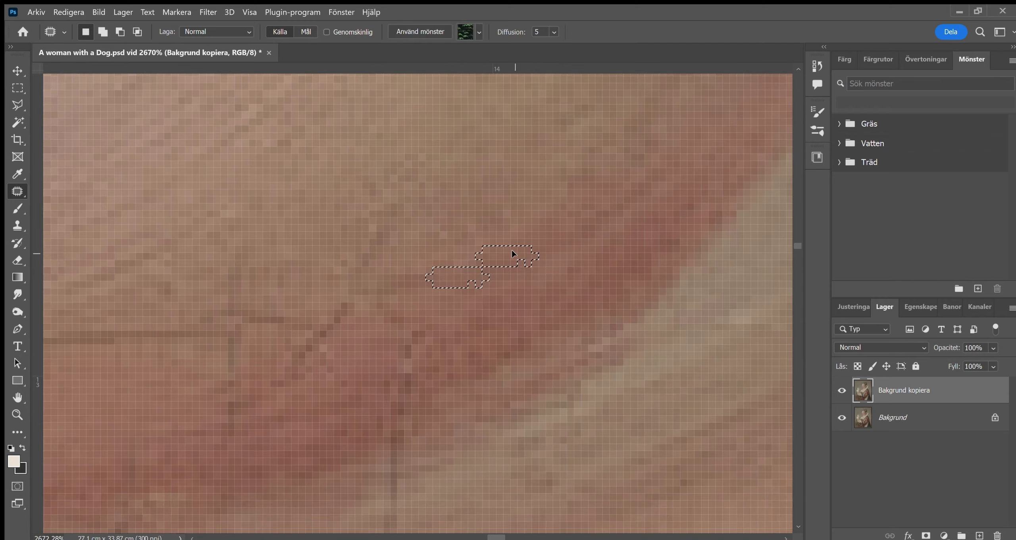
- Outline a short crack and another crack segment on the neck skin
{"action": "left_click_drag", "start_coordinate": [501, 277], "coordinate": [481, 293]}
{"action": "scroll", "coordinate": [487, 297], "scroll_direction": "left", "scroll_amount": 5}
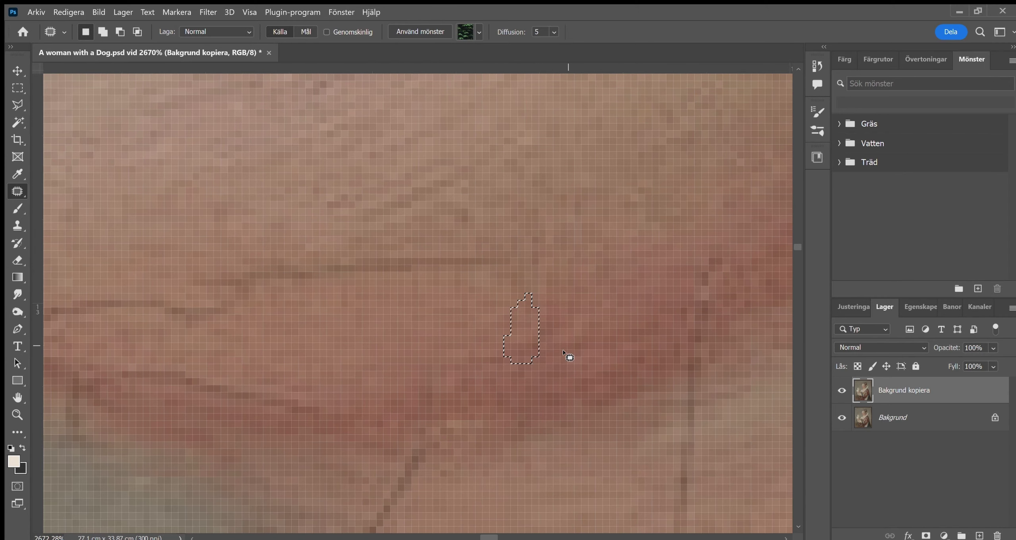
{"action": "scroll", "coordinate": [496, 274], "scroll_direction": "left", "scroll_amount": 10}
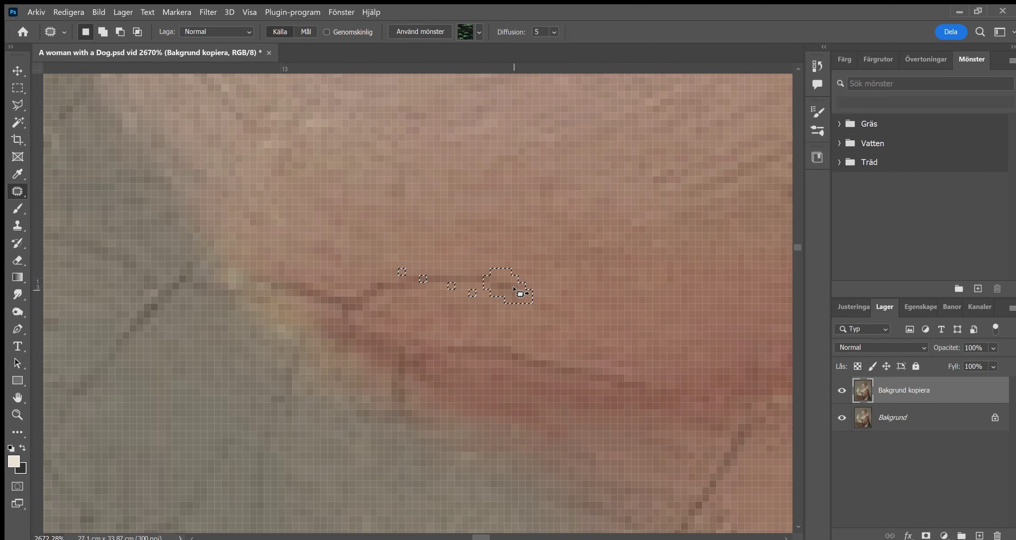
{"action": "scroll", "coordinate": [562, 338], "scroll_direction": "right", "scroll_amount": 9}
{"action": "scroll", "coordinate": [517, 288], "scroll_direction": "down", "scroll_amount": 4}
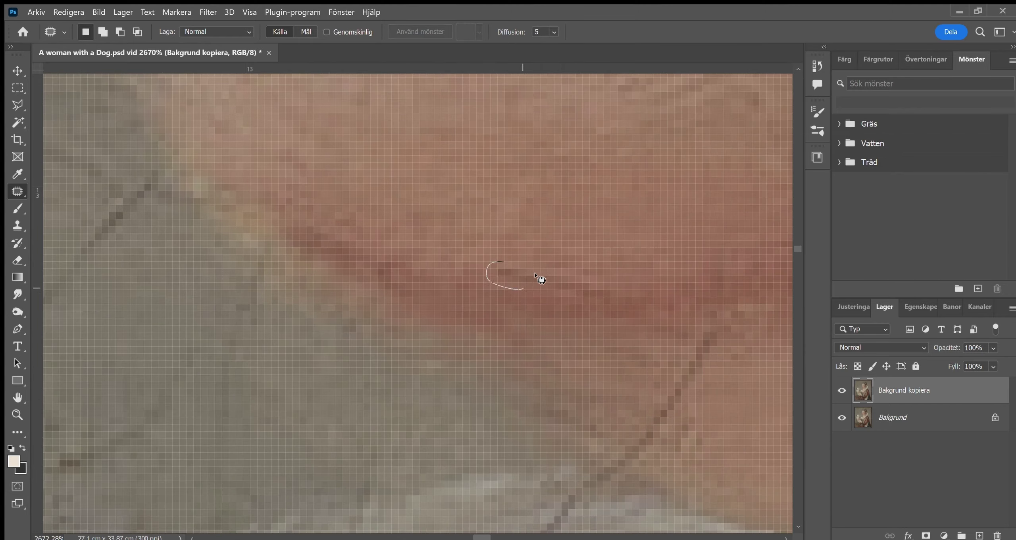
{"action": "left_click_drag", "start_coordinate": [618, 203], "coordinate": [569, 267]}
{"action": "scroll", "coordinate": [600, 297], "scroll_direction": "down", "scroll_amount": 3}
{"action": "scroll", "coordinate": [511, 311], "scroll_direction": "right", "scroll_amount": 3}
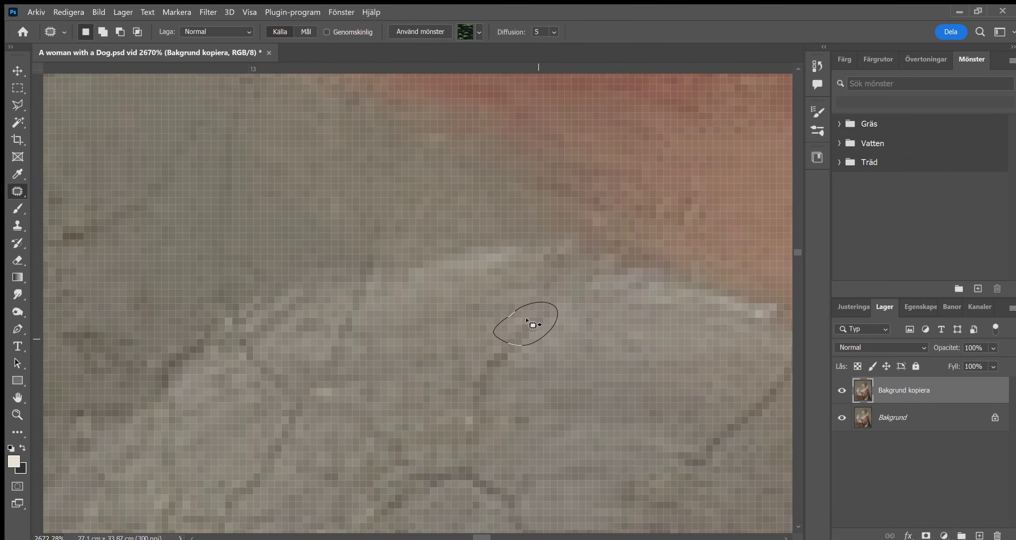
- Patch a small crack junction with clean skin and drop the selection
{"action": "left_click_drag", "start_coordinate": [571, 278], "coordinate": [580, 269]}
{"action": "scroll", "coordinate": [580, 269], "scroll_direction": "up", "scroll_amount": 3}
{"action": "scroll", "coordinate": [424, 276], "scroll_direction": "down", "scroll_amount": 5}
{"action": "left_click_drag", "start_coordinate": [496, 254], "coordinate": [476, 302]}
{"action": "left_click", "coordinate": [476, 302]}
{"action": "scroll", "coordinate": [631, 375], "scroll_direction": "down", "scroll_amount": 3}
{"action": "scroll", "coordinate": [445, 351], "scroll_direction": "down", "scroll_amount": 3}
{"action": "scroll", "coordinate": [526, 298], "scroll_direction": "down", "scroll_amount": 2}
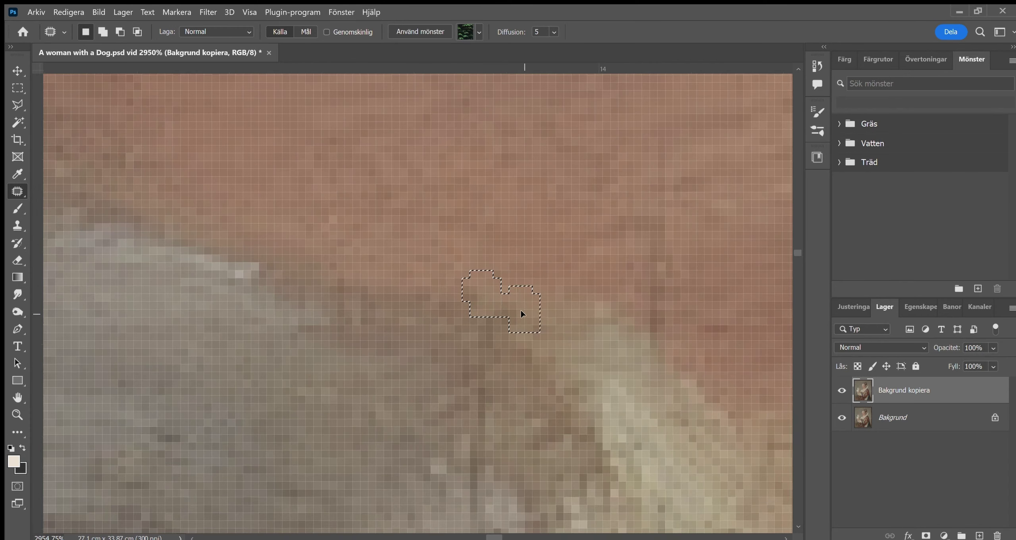
{"action": "scroll", "coordinate": [492, 315], "scroll_direction": "down", "scroll_amount": 2}
{"action": "scroll", "coordinate": [489, 364], "scroll_direction": "down", "scroll_amount": 2}
{"action": "scroll", "coordinate": [489, 364], "scroll_direction": "down", "scroll_amount": 3}
{"action": "scroll", "coordinate": [462, 277], "scroll_direction": "down", "scroll_amount": 3}
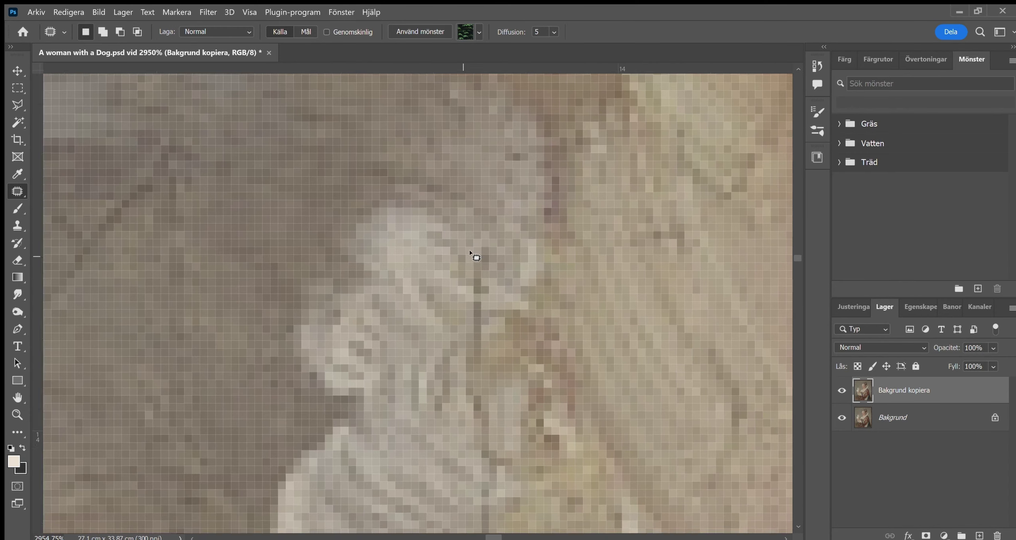
{"action": "scroll", "coordinate": [474, 256], "scroll_direction": "down", "scroll_amount": 3}
{"action": "scroll", "coordinate": [437, 304], "scroll_direction": "down", "scroll_amount": 2}
- Outline another crack lower down and check the face with the Zoom tool
{"action": "left_click_drag", "start_coordinate": [496, 285], "coordinate": [505, 298]}
{"action": "scroll", "coordinate": [505, 298], "scroll_direction": "down", "scroll_amount": 5}
{"action": "scroll", "coordinate": [444, 292], "scroll_direction": "down", "scroll_amount": 5}
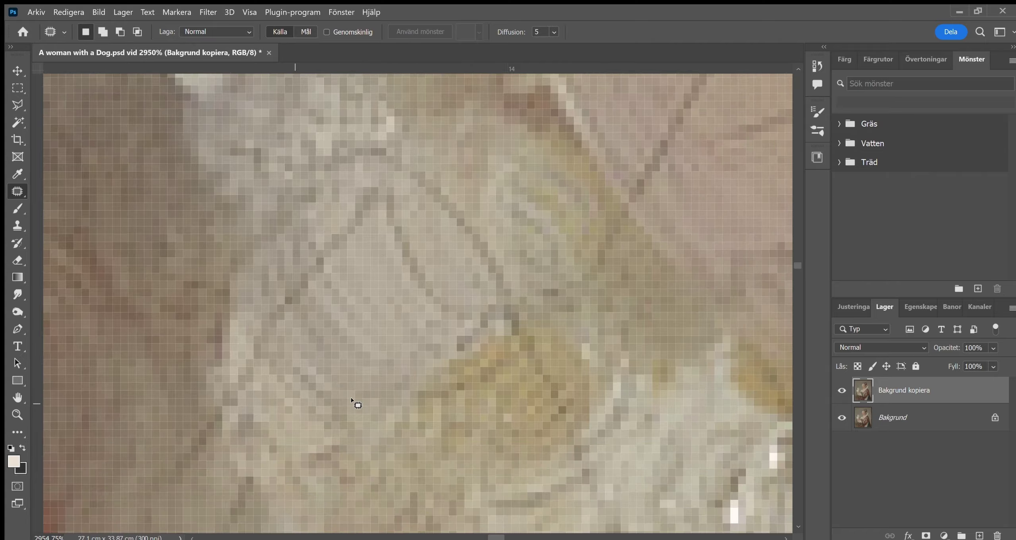
{"action": "key", "text": "z"}
{"action": "scroll", "coordinate": [501, 320], "scroll_direction": "up", "scroll_amount": 5}
{"action": "key", "text": "j"}
{"action": "scroll", "coordinate": [499, 284], "scroll_direction": "up", "scroll_amount": 3}
{"action": "scroll", "coordinate": [535, 205], "scroll_direction": "up", "scroll_amount": 3}
{"action": "scroll", "coordinate": [534, 205], "scroll_direction": "down", "scroll_amount": 3}
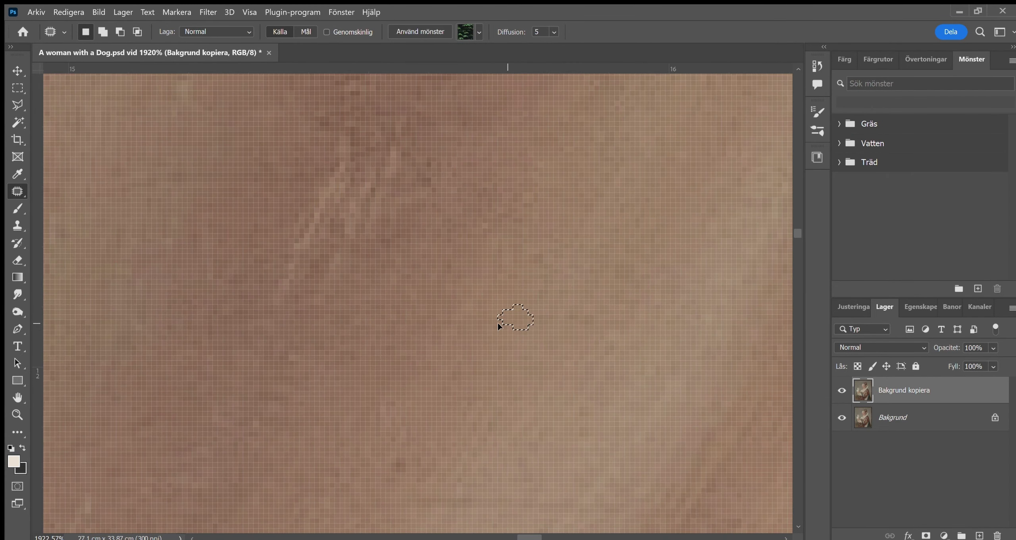
{"action": "scroll", "coordinate": [497, 324], "scroll_direction": "up", "scroll_amount": 3}
- Patch a small crack on the cheek by moving it onto clean skin
{"action": "left_click_drag", "start_coordinate": [457, 293], "coordinate": [463, 298]}
{"action": "scroll", "coordinate": [463, 299], "scroll_direction": "down", "scroll_amount": 3}
{"action": "scroll", "coordinate": [612, 333], "scroll_direction": "up", "scroll_amount": 3}
{"action": "left_click_drag", "start_coordinate": [382, 325], "coordinate": [401, 299]}
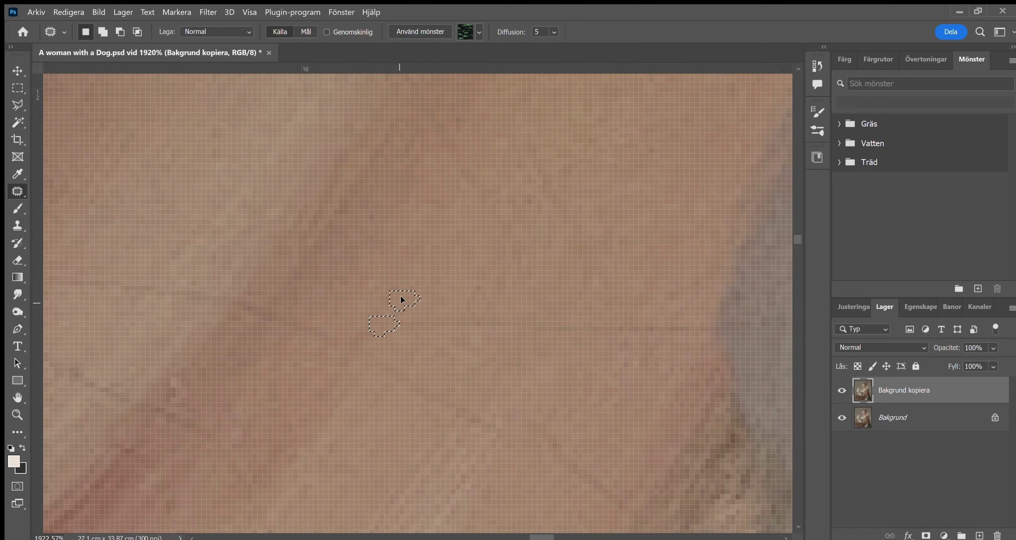
{"action": "scroll", "coordinate": [658, 347], "scroll_direction": "down", "scroll_amount": 3}
{"action": "scroll", "coordinate": [605, 292], "scroll_direction": "up", "scroll_amount": 3}
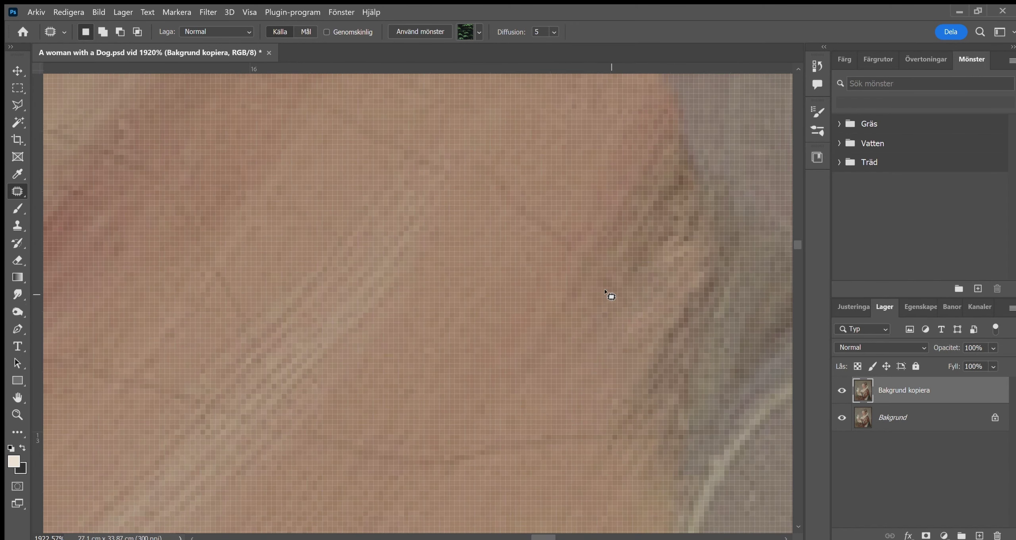
- Cover another small crack spot with clean neighbouring skin
{"action": "left_click_drag", "start_coordinate": [460, 196], "coordinate": [477, 370]}
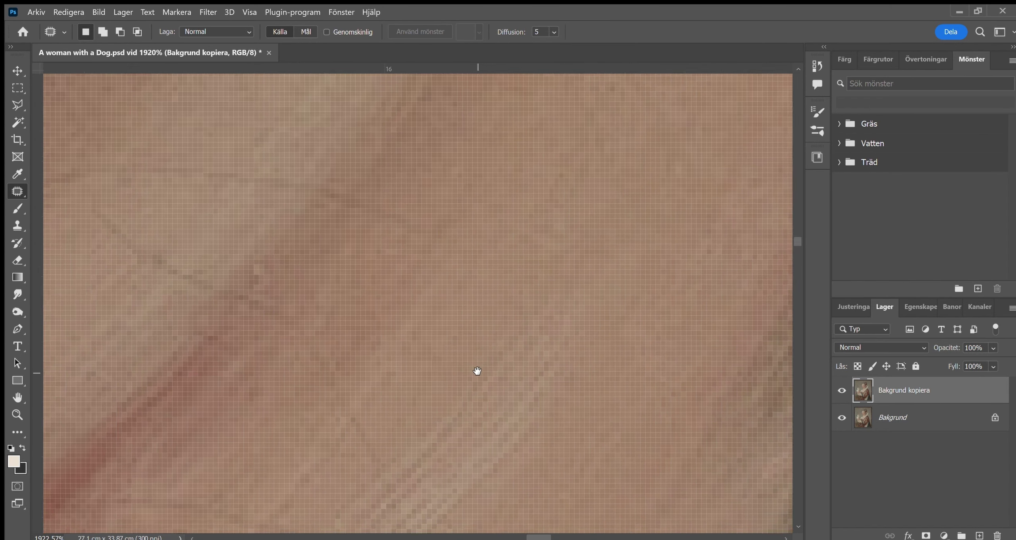
{"action": "scroll", "coordinate": [234, 192], "scroll_direction": "left", "scroll_amount": 5}
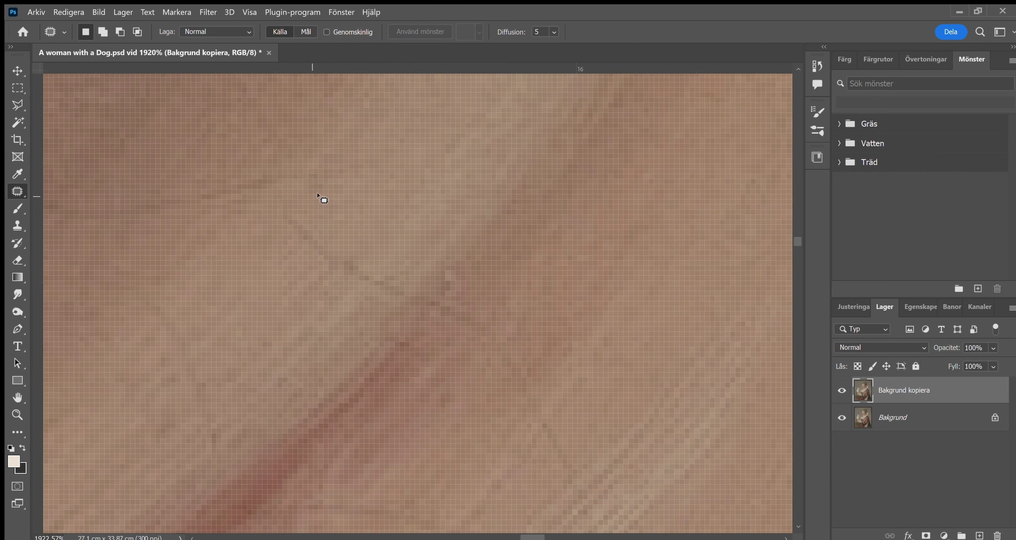
{"action": "left_click_drag", "start_coordinate": [256, 183], "coordinate": [254, 190]}
{"action": "left_click_drag", "start_coordinate": [254, 191], "coordinate": [545, 268]}
{"action": "scroll", "coordinate": [646, 310], "scroll_direction": "down", "scroll_amount": 5}
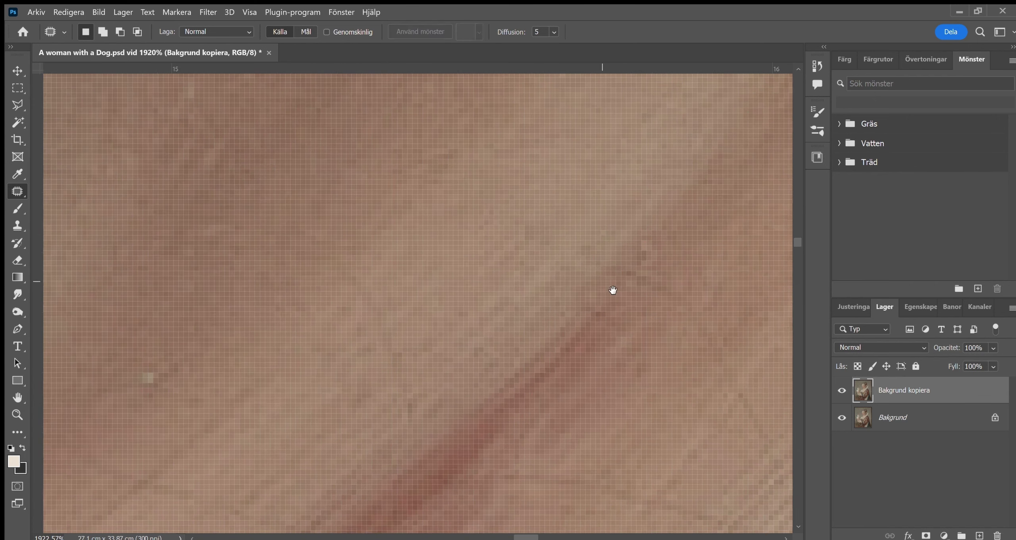
{"action": "scroll", "coordinate": [646, 288], "scroll_direction": "right", "scroll_amount": 3}
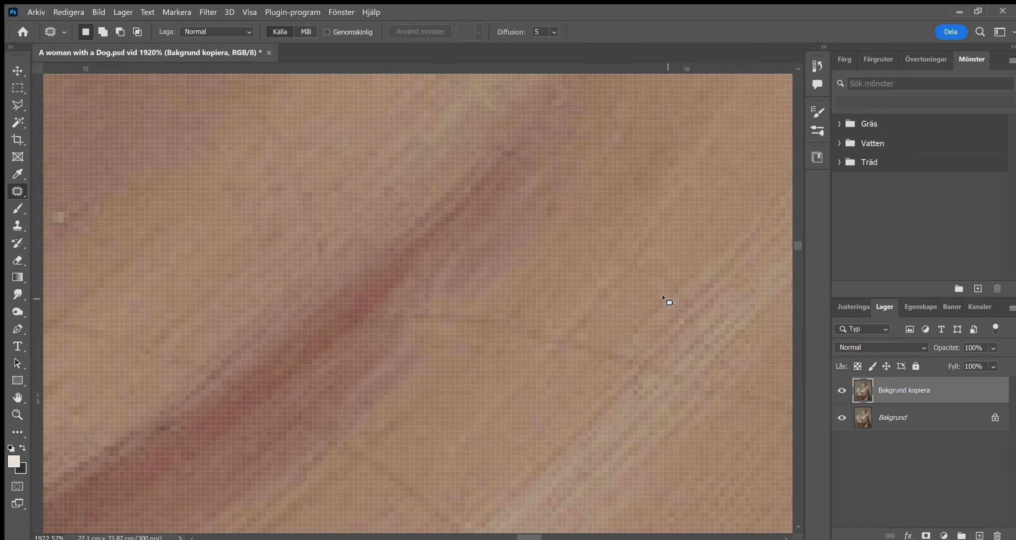
{"action": "scroll", "coordinate": [647, 309], "scroll_direction": "down", "scroll_amount": 3}
{"action": "scroll", "coordinate": [648, 309], "scroll_direction": "right", "scroll_amount": 2}
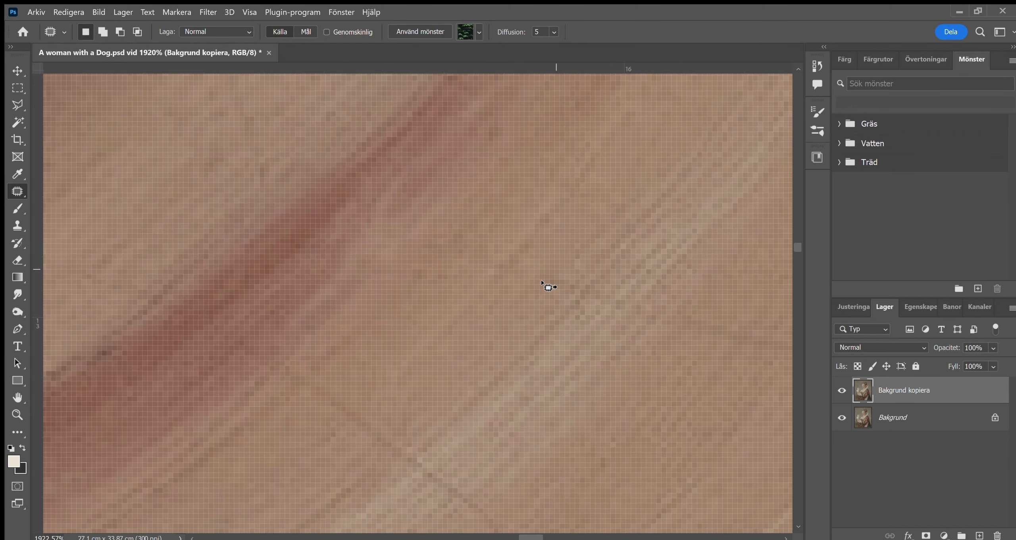
{"action": "scroll", "coordinate": [602, 304], "scroll_direction": "right", "scroll_amount": 4}
{"action": "scroll", "coordinate": [601, 304], "scroll_direction": "down", "scroll_amount": 1}
- Select another crack section on the neck and pan across the area
{"action": "left_click_drag", "start_coordinate": [594, 306], "coordinate": [561, 334]}
{"action": "scroll", "coordinate": [626, 362], "scroll_direction": "down", "scroll_amount": 5}
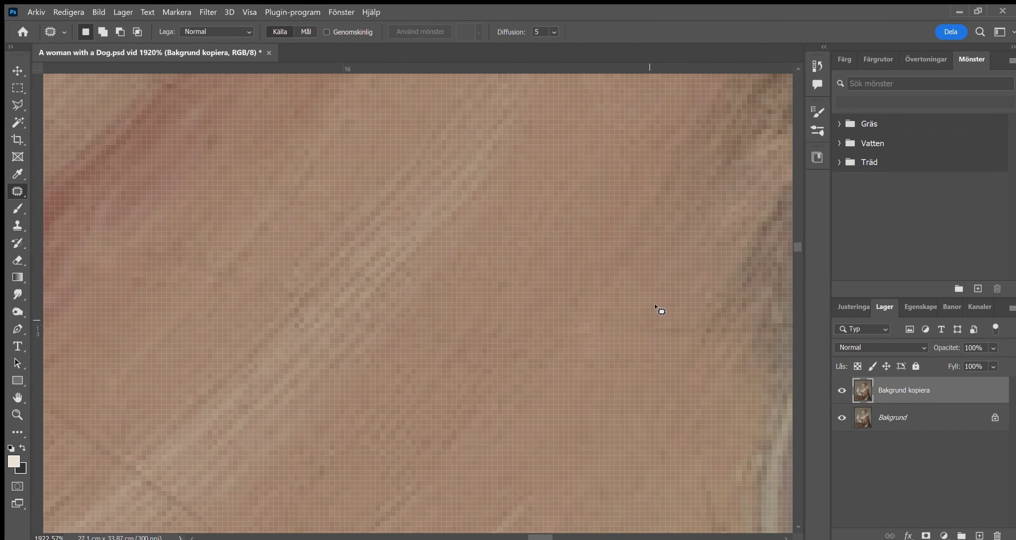
{"action": "scroll", "coordinate": [601, 290], "scroll_direction": "right", "scroll_amount": 4}
{"action": "scroll", "coordinate": [526, 320], "scroll_direction": "right", "scroll_amount": 4}
{"action": "scroll", "coordinate": [431, 341], "scroll_direction": "right", "scroll_amount": 2}
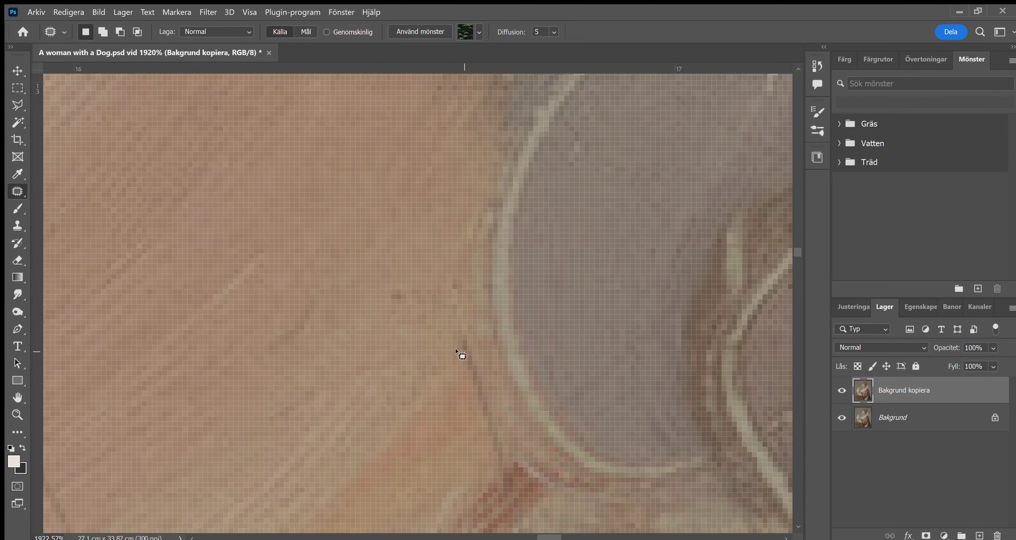
{"action": "scroll", "coordinate": [479, 396], "scroll_direction": "down", "scroll_amount": 2}
{"action": "scroll", "coordinate": [496, 392], "scroll_direction": "down", "scroll_amount": 4}
{"action": "scroll", "coordinate": [511, 391], "scroll_direction": "down", "scroll_amount": 4}
{"action": "scroll", "coordinate": [508, 386], "scroll_direction": "down", "scroll_amount": 3}
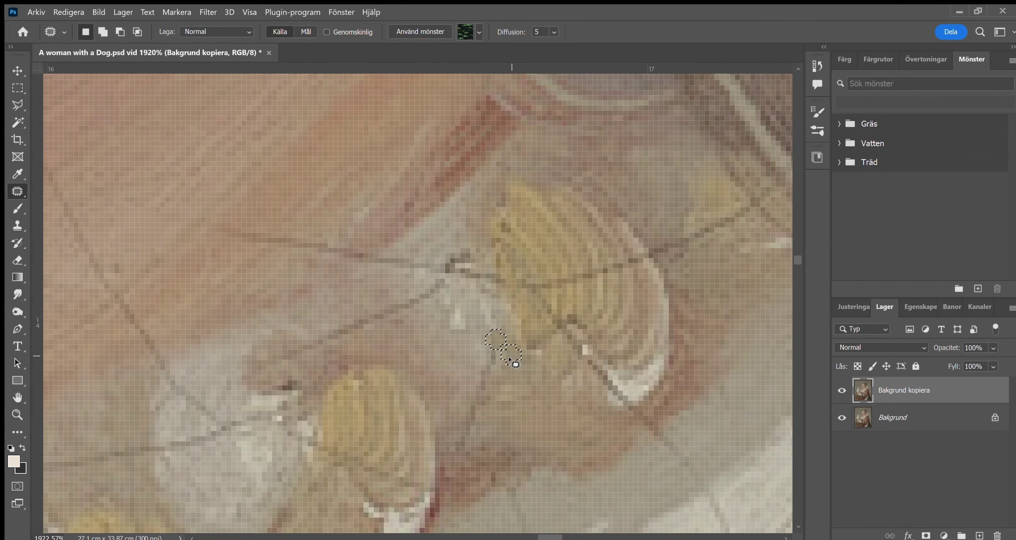
{"action": "scroll", "coordinate": [510, 352], "scroll_direction": "left", "scroll_amount": 1}
{"action": "scroll", "coordinate": [476, 278], "scroll_direction": "down", "scroll_amount": 2}
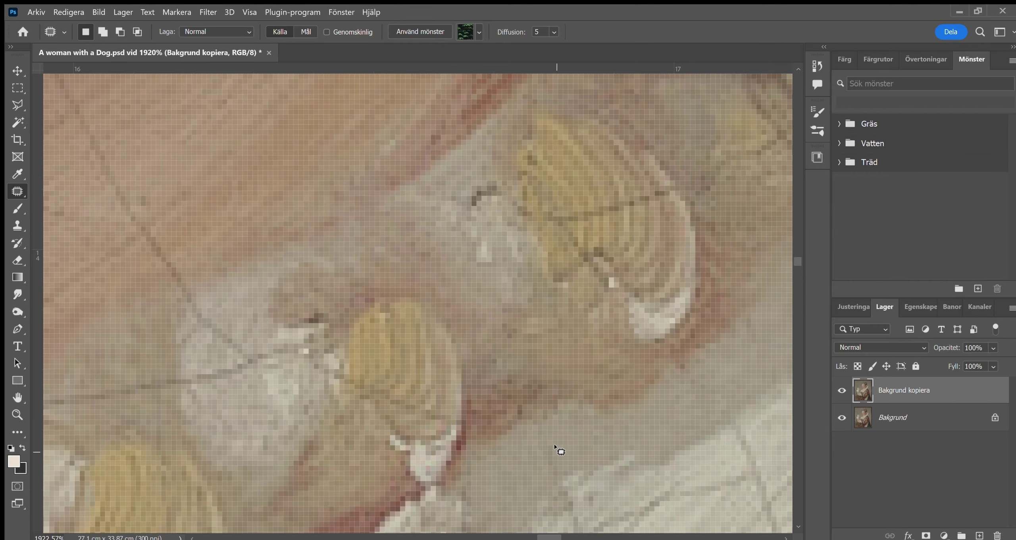
- Outline a tiny crack spot at high magnification and patch it with nearby skin
{"action": "scroll", "coordinate": [555, 396], "scroll_direction": "down", "scroll_amount": 5}
{"action": "scroll", "coordinate": [576, 309], "scroll_direction": "up", "scroll_amount": 10}
{"action": "left_click_drag", "start_coordinate": [595, 315], "coordinate": [578, 286]}
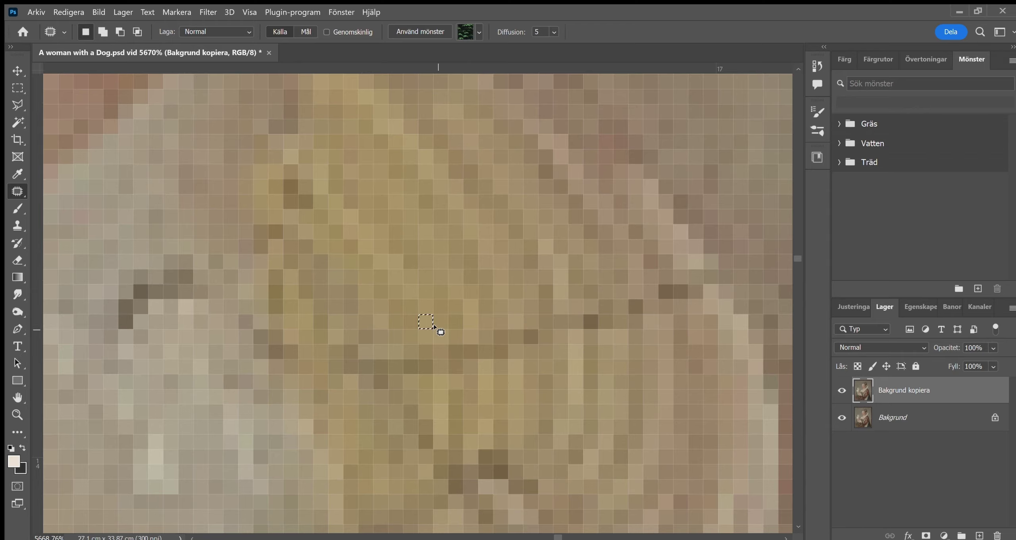
{"action": "scroll", "coordinate": [677, 296], "scroll_direction": "down", "scroll_amount": 10}
{"action": "scroll", "coordinate": [479, 358], "scroll_direction": "up", "scroll_amount": 5}
{"action": "key", "text": "z"}
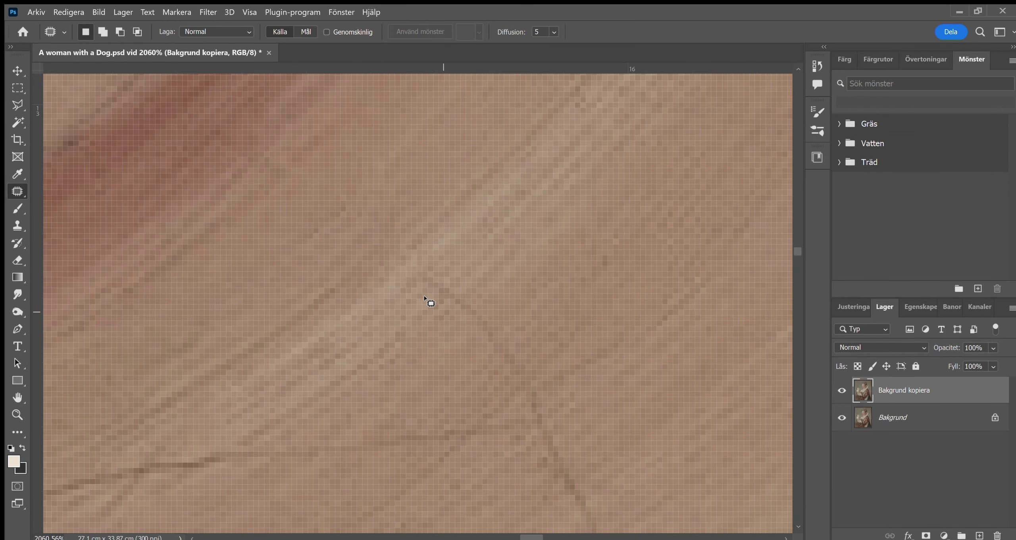
{"action": "scroll", "coordinate": [496, 392], "scroll_direction": "down", "scroll_amount": 5}
{"action": "left_click_drag", "start_coordinate": [512, 153], "coordinate": [542, 180]}
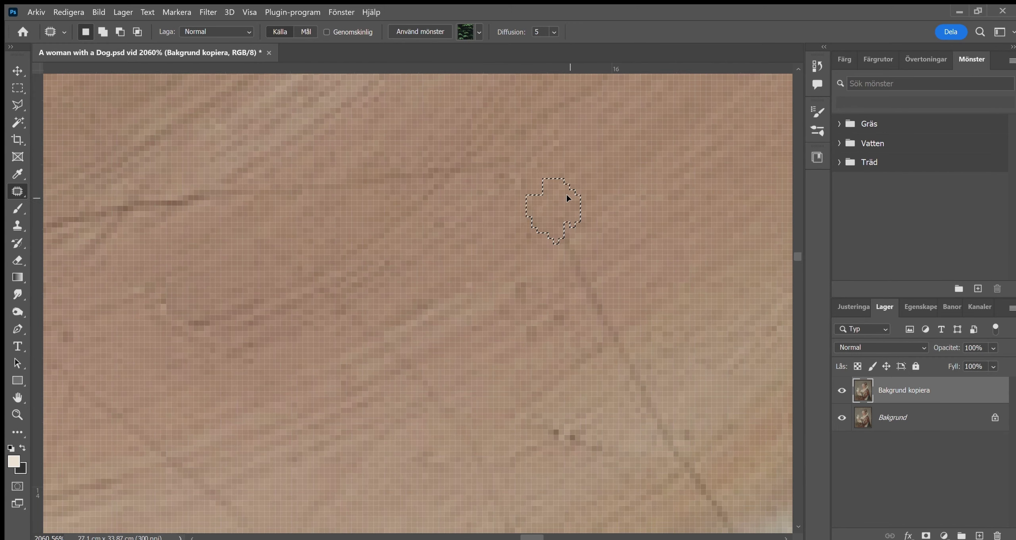
- Select a larger crack area on the skin for patching
{"action": "scroll", "coordinate": [634, 307], "scroll_direction": "down", "scroll_amount": 6}
{"action": "scroll", "coordinate": [643, 290], "scroll_direction": "right", "scroll_amount": 3}
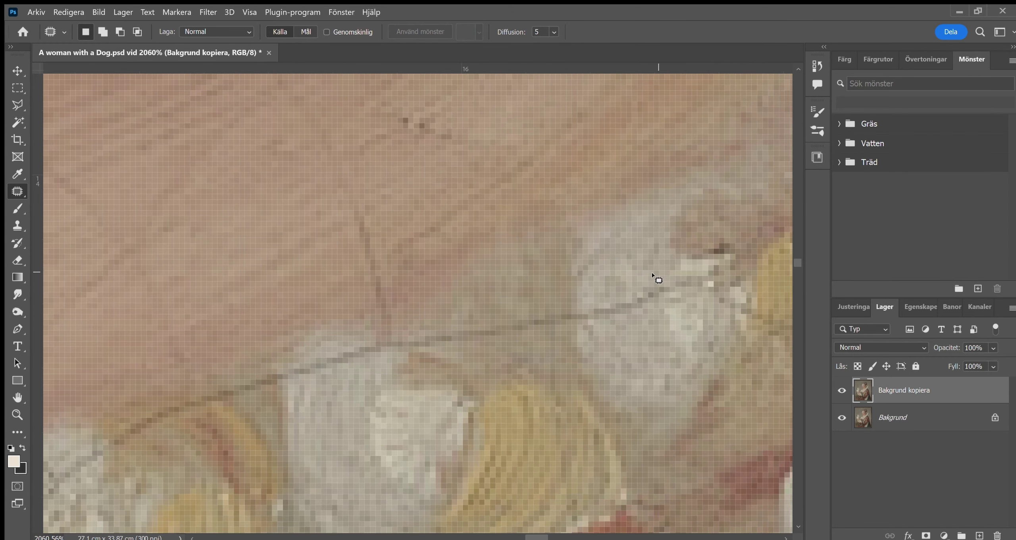
{"action": "scroll", "coordinate": [563, 306], "scroll_direction": "down", "scroll_amount": 3}
{"action": "scroll", "coordinate": [500, 314], "scroll_direction": "left", "scroll_amount": 4}
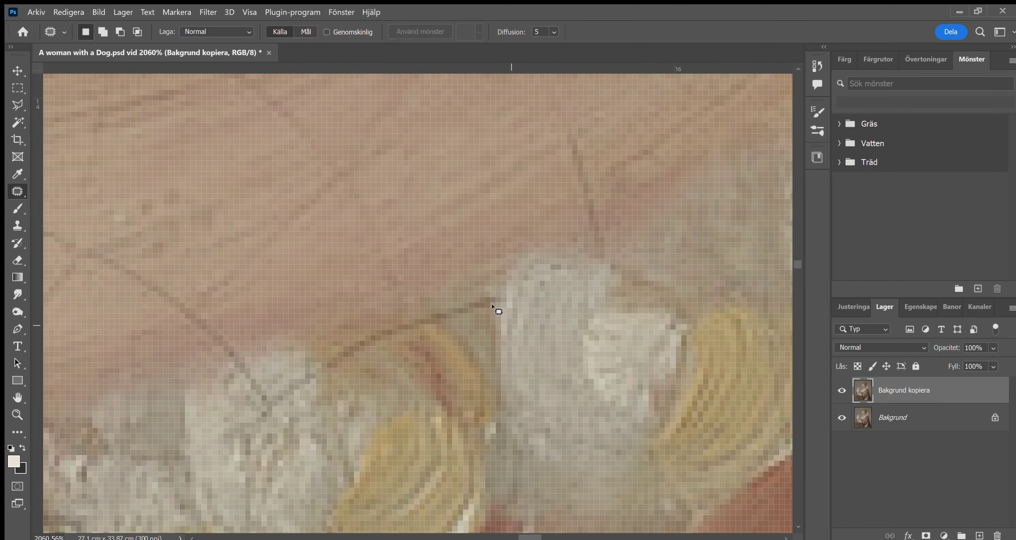
{"action": "scroll", "coordinate": [481, 296], "scroll_direction": "left", "scroll_amount": 5}
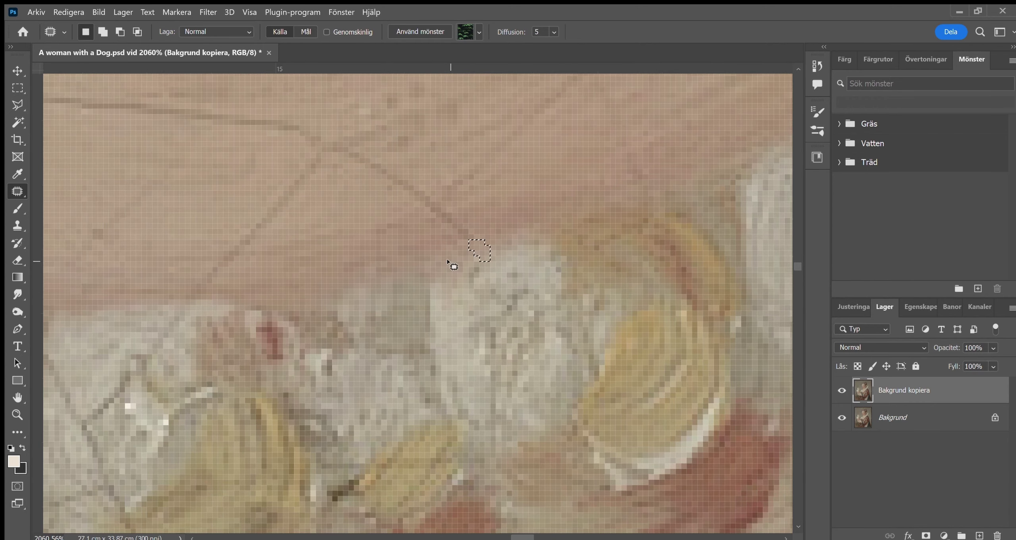
{"action": "left_click_drag", "start_coordinate": [450, 257], "coordinate": [454, 269]}
{"action": "scroll", "coordinate": [454, 269], "scroll_direction": "up", "scroll_amount": 2}
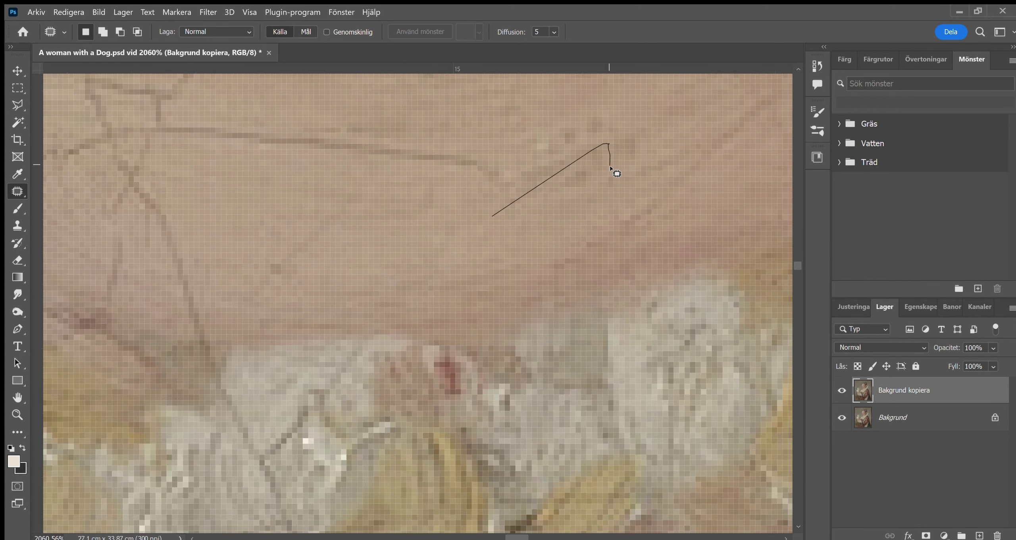
- Zoom out to see the whole face, then zoom in on the skin near the chin
{"action": "key", "text": "z"}
{"action": "scroll", "coordinate": [694, 285], "scroll_direction": "down", "scroll_amount": 2}
{"action": "left_click_drag", "start_coordinate": [694, 284], "coordinate": [478, 421]}
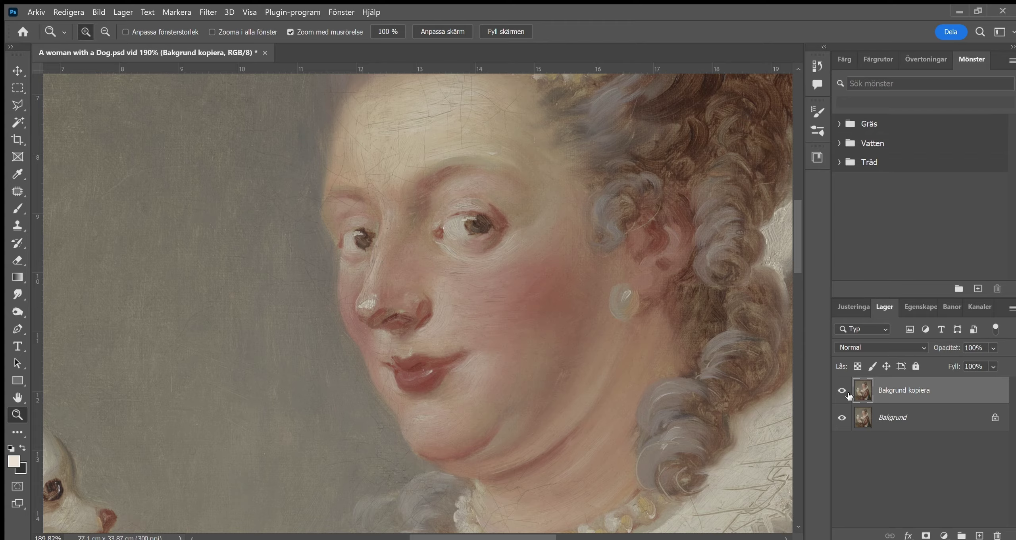
{"action": "scroll", "coordinate": [453, 299], "scroll_direction": "down", "scroll_amount": 3}
{"action": "left_click_drag", "start_coordinate": [453, 299], "coordinate": [669, 290]}
{"action": "key", "text": "j"}
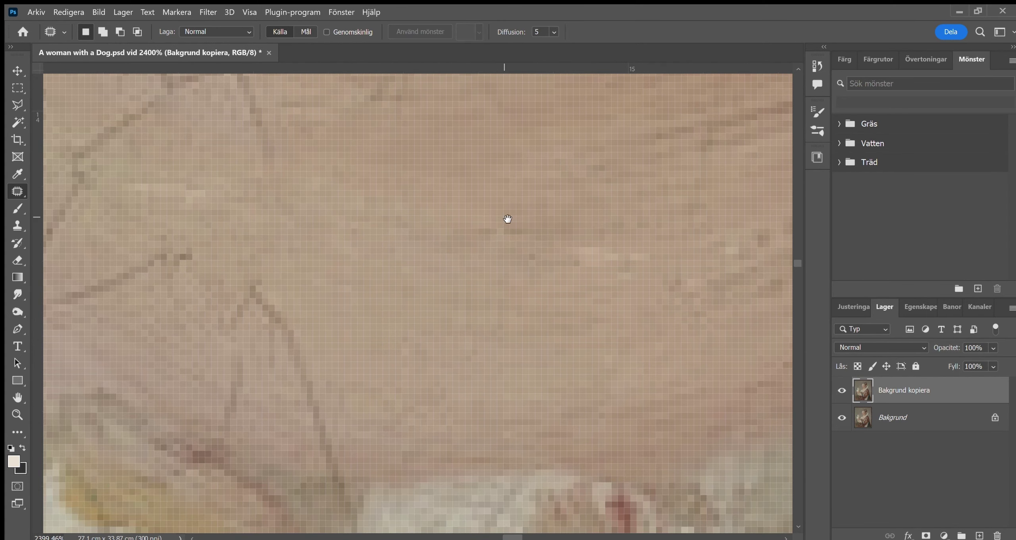
- Select two more small crack spots where the face meets the background
{"action": "scroll", "coordinate": [375, 154], "scroll_direction": "up", "scroll_amount": 3}
{"action": "left_click_drag", "start_coordinate": [675, 167], "coordinate": [691, 182]}
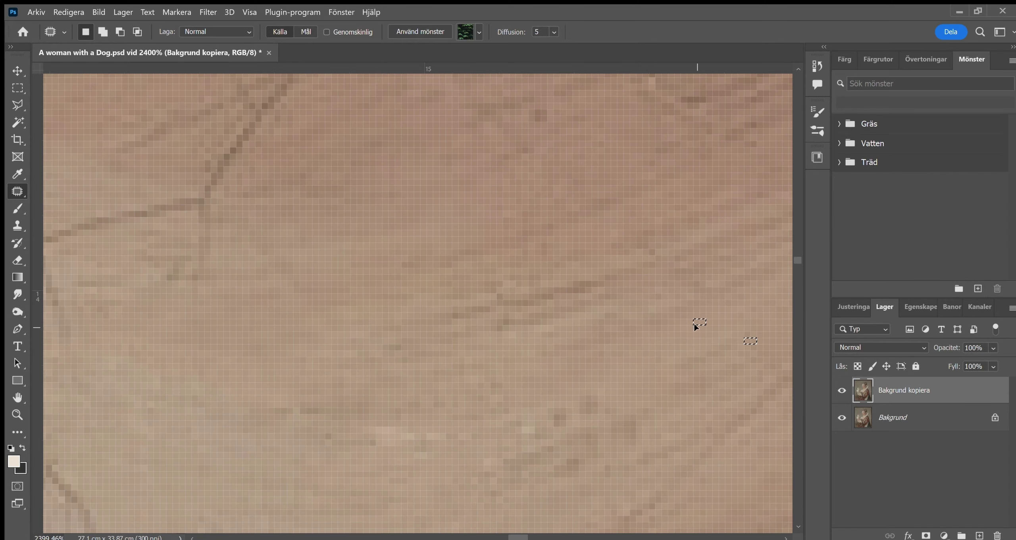
{"action": "scroll", "coordinate": [669, 333], "scroll_direction": "up", "scroll_amount": 2}
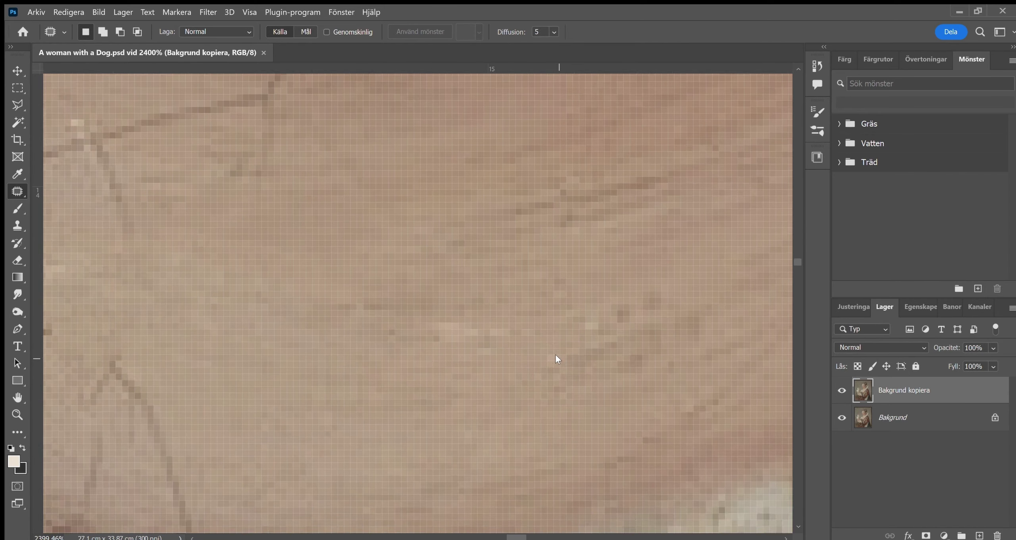
{"action": "left_click_drag", "start_coordinate": [136, 170], "coordinate": [578, 363]}
{"action": "scroll", "coordinate": [578, 363], "scroll_direction": "down", "scroll_amount": 1}
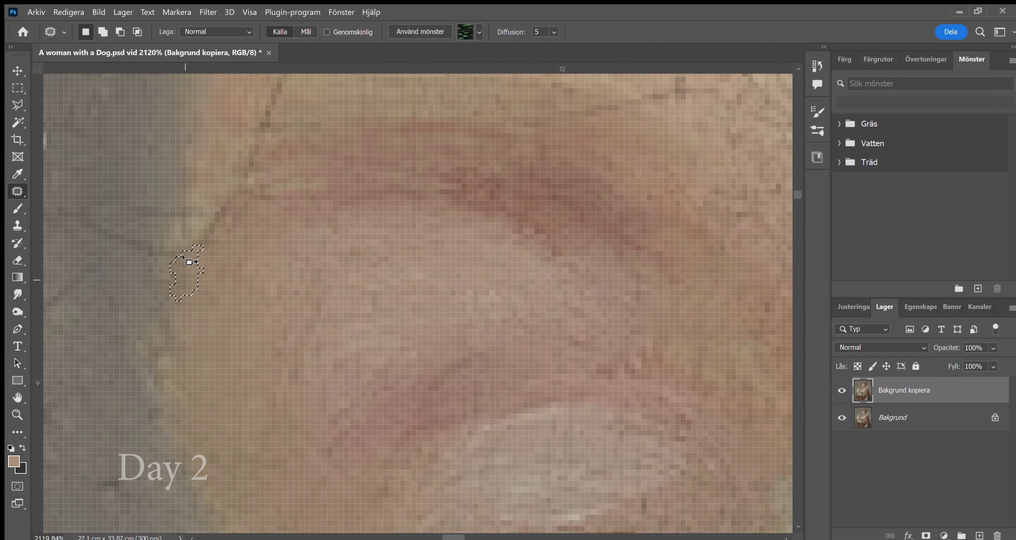
- Clear the previous patch and outline cracks near the face's left edge
{"action": "left_click", "coordinate": [212, 193]}
{"action": "scroll", "coordinate": [187, 317], "scroll_direction": "up", "scroll_amount": 2}
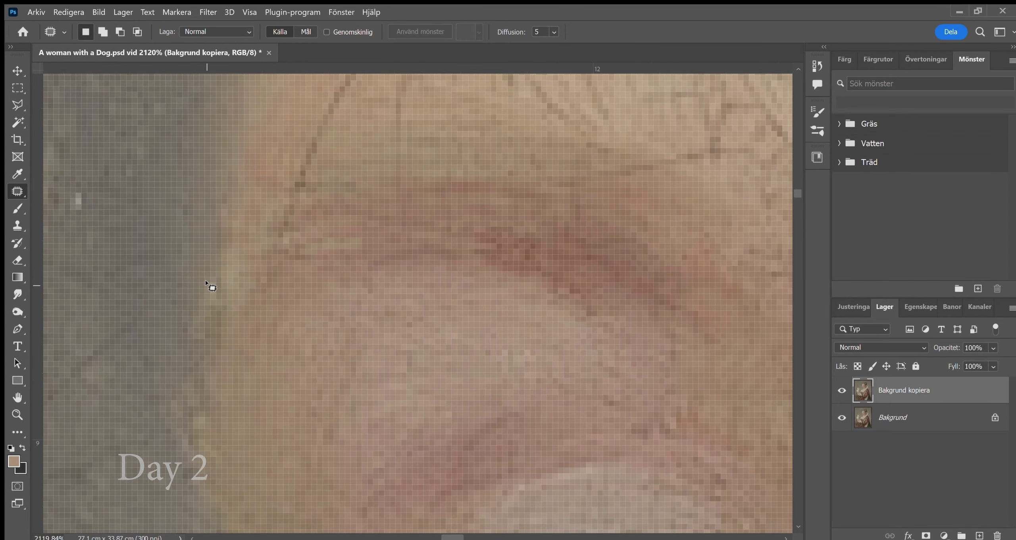
{"action": "scroll", "coordinate": [194, 272], "scroll_direction": "up", "scroll_amount": 3}
{"action": "left_click_drag", "start_coordinate": [274, 317], "coordinate": [275, 321]}
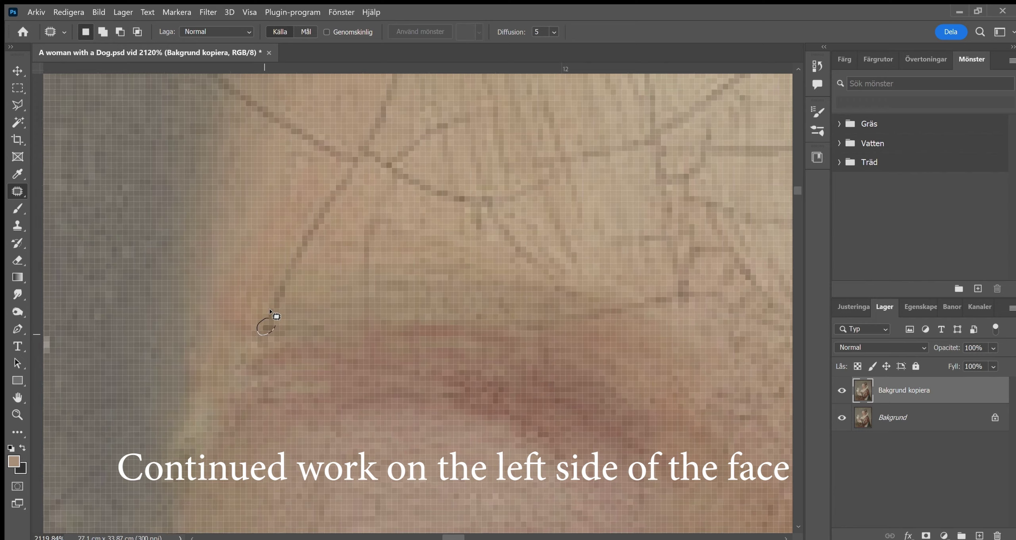
{"action": "scroll", "coordinate": [278, 319], "scroll_direction": "up", "scroll_amount": 2}
{"action": "scroll", "coordinate": [274, 330], "scroll_direction": "up", "scroll_amount": 1}
{"action": "scroll", "coordinate": [269, 338], "scroll_direction": "up", "scroll_amount": 1}
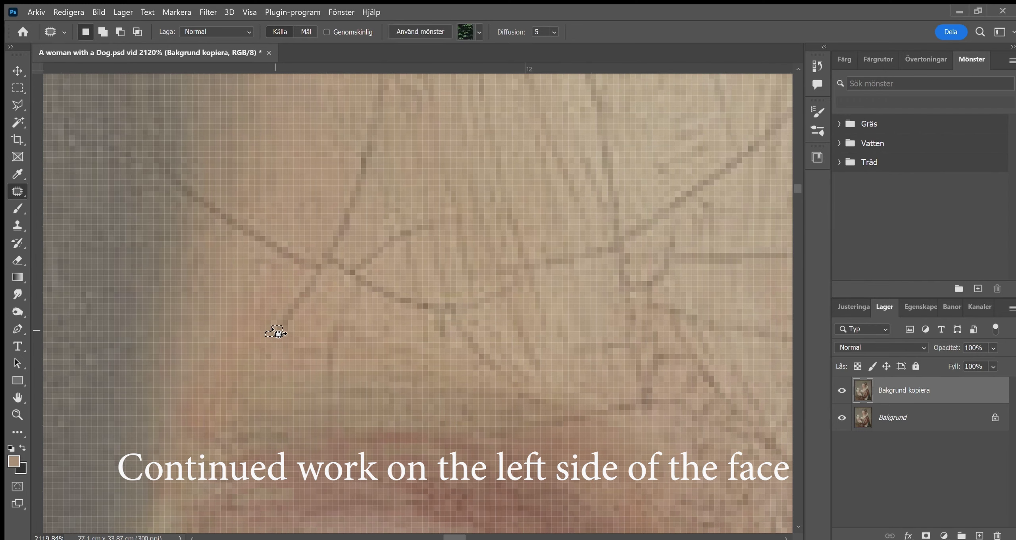
{"action": "scroll", "coordinate": [276, 335], "scroll_direction": "up", "scroll_amount": 2}
{"action": "left_click_drag", "start_coordinate": [282, 341], "coordinate": [303, 363]}
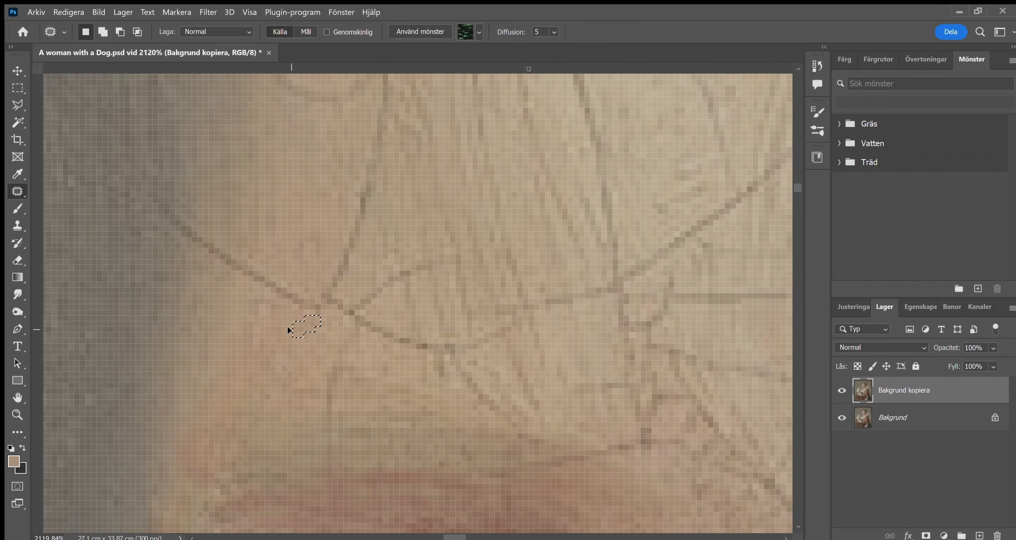
- Check the patched area, then patch a crack with neighbouring skin
{"action": "scroll", "coordinate": [287, 328], "scroll_direction": "down", "scroll_amount": 1}
{"action": "scroll", "coordinate": [310, 328], "scroll_direction": "down", "scroll_amount": 2}
{"action": "scroll", "coordinate": [308, 377], "scroll_direction": "down", "scroll_amount": 2}
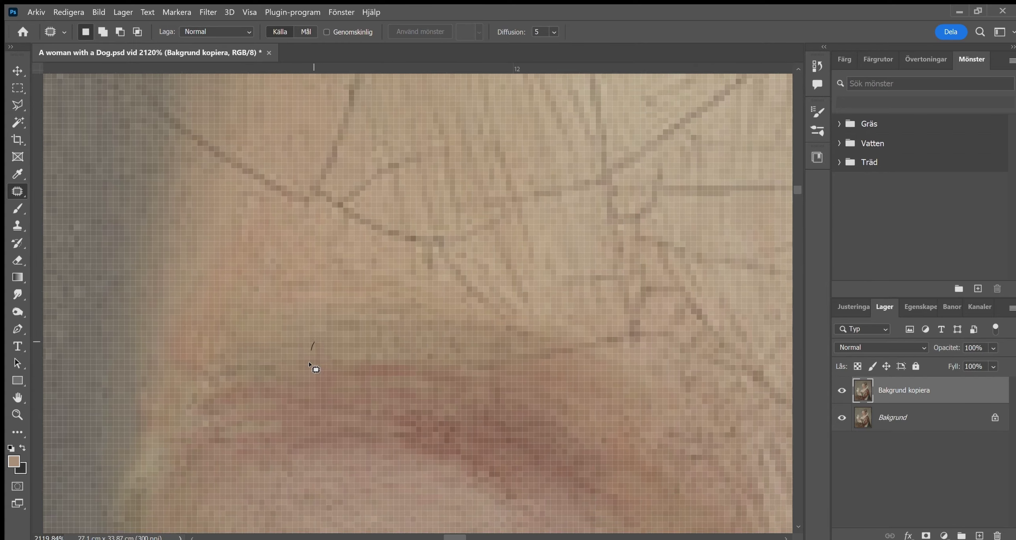
{"action": "key", "text": "ctrl+space"}
{"action": "left_click_drag", "start_coordinate": [310, 344], "coordinate": [435, 371]}
{"action": "scroll", "coordinate": [435, 371], "scroll_direction": "up", "scroll_amount": 2}
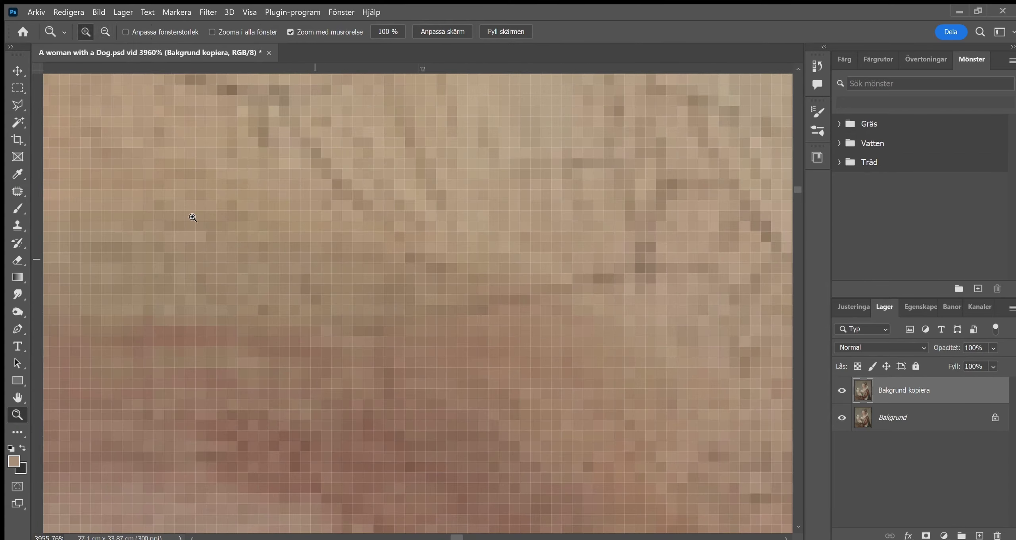
{"action": "key", "text": "ctrl+space"}
{"action": "left_click_drag", "start_coordinate": [615, 331], "coordinate": [363, 307]}
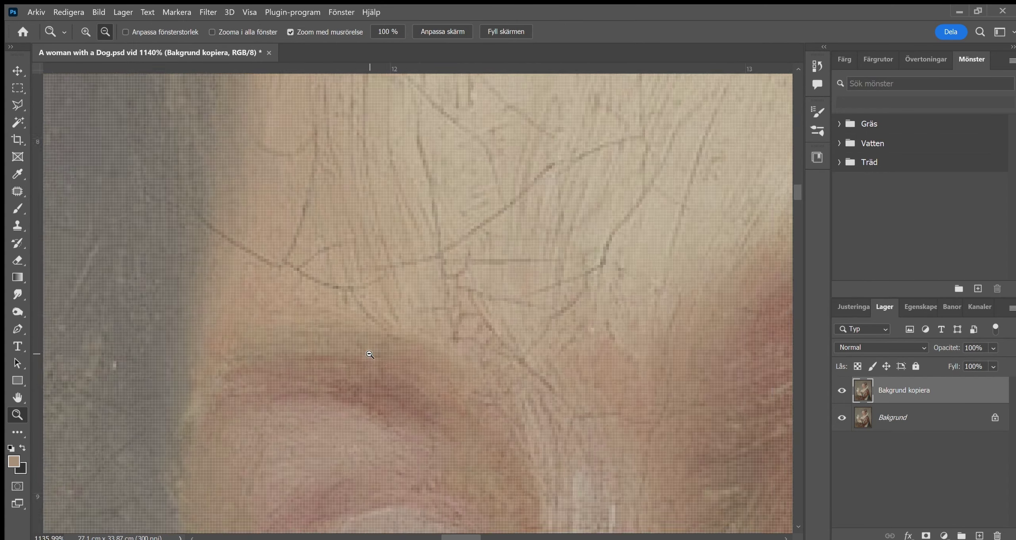
{"action": "scroll", "coordinate": [231, 262], "scroll_direction": "up", "scroll_amount": 2}
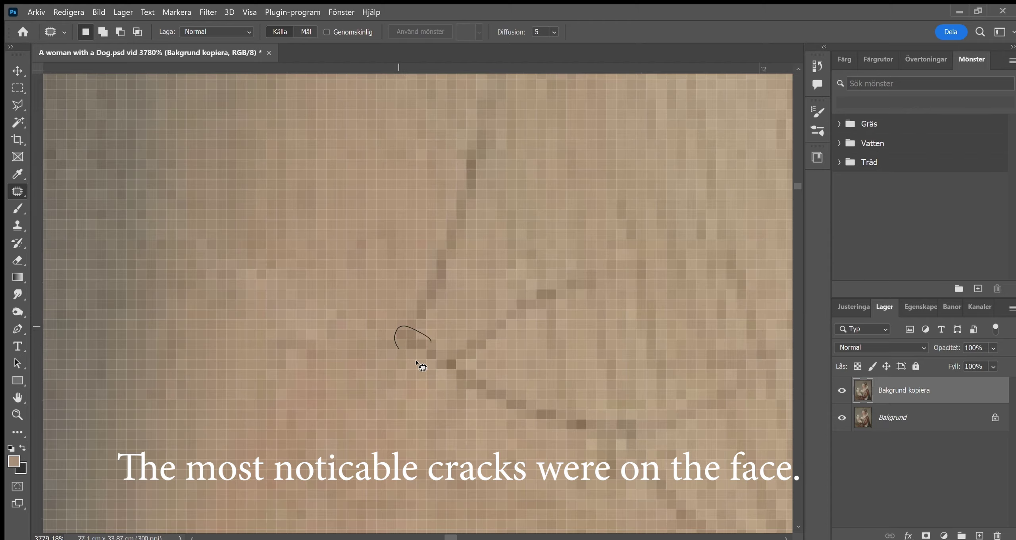
{"action": "scroll", "coordinate": [260, 301], "scroll_direction": "up", "scroll_amount": 2}
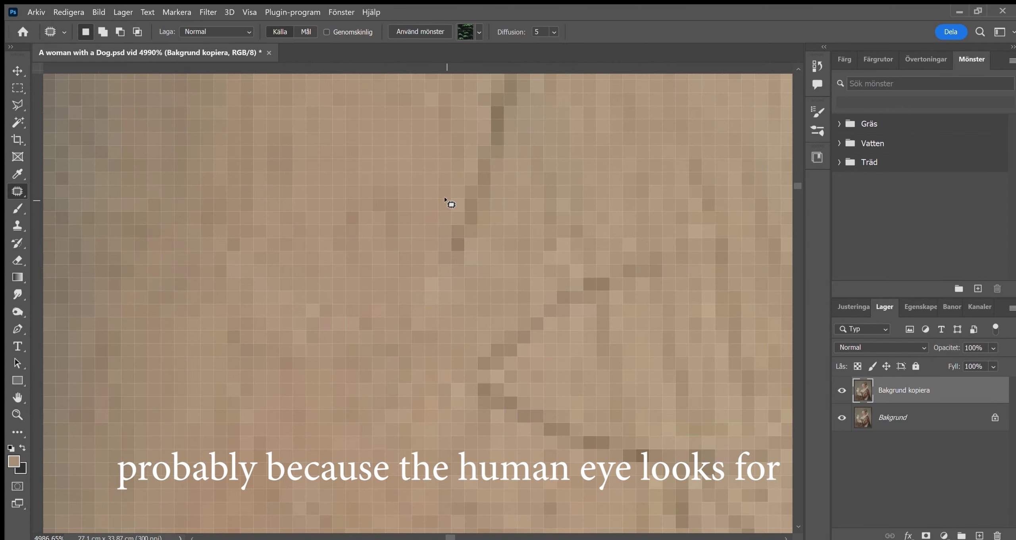
{"action": "mouse_move", "coordinate": [385, 408]}
{"action": "left_mouse_down"}
{"action": "mouse_move", "coordinate": [442, 277]}
{"action": "mouse_move", "coordinate": [469, 291]}
{"action": "mouse_move", "coordinate": [431, 356]}
{"action": "left_mouse_up"}
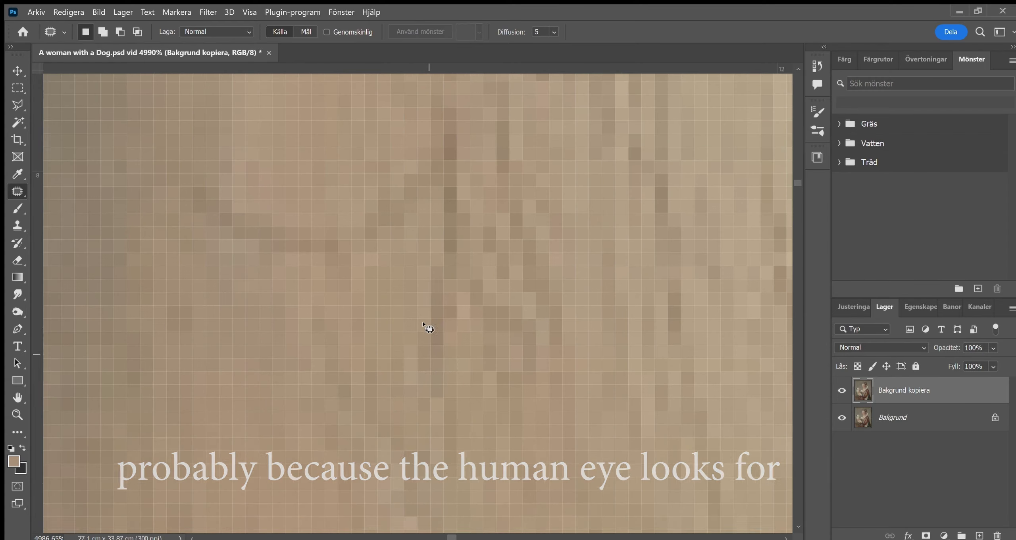
- Patch the next crack section and outline another crack spot
{"action": "left_click_drag", "start_coordinate": [430, 294], "coordinate": [431, 281]}
{"action": "left_click_drag", "start_coordinate": [186, 396], "coordinate": [294, 408]}
{"action": "key", "text": "z"}
{"action": "scroll", "coordinate": [295, 408], "scroll_direction": "down", "scroll_amount": 5}
- Zoom into the forehead and patch a crack section with clean paint
{"action": "scroll", "coordinate": [316, 263], "scroll_direction": "down", "scroll_amount": 5}
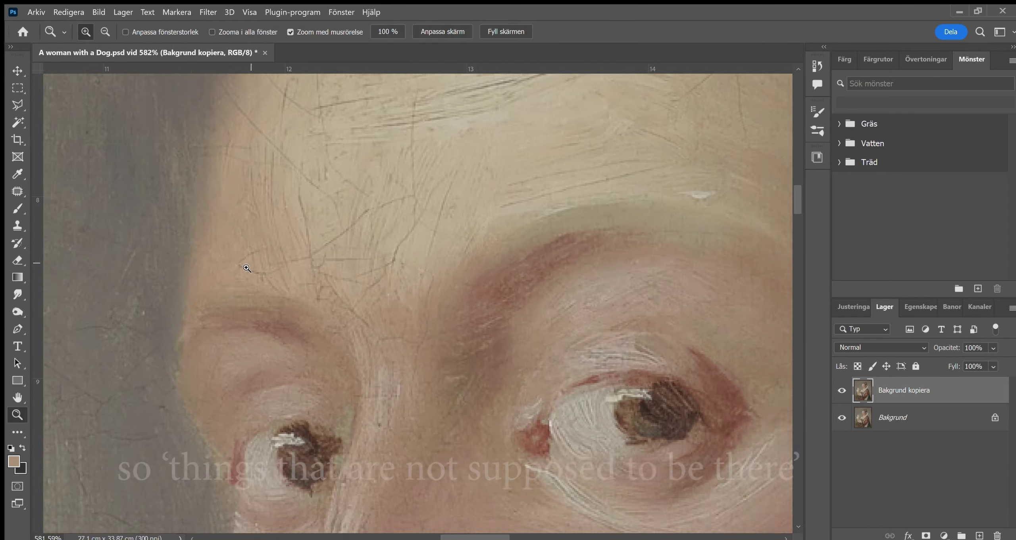
{"action": "scroll", "coordinate": [305, 238], "scroll_direction": "up", "scroll_amount": 2}
{"action": "scroll", "coordinate": [305, 238], "scroll_direction": "up", "scroll_amount": 2}
{"action": "scroll", "coordinate": [223, 204], "scroll_direction": "up", "scroll_amount": 3}
{"action": "scroll", "coordinate": [223, 204], "scroll_direction": "up", "scroll_amount": 3}
{"action": "scroll", "coordinate": [224, 204], "scroll_direction": "up", "scroll_amount": 2}
{"action": "key", "text": "j"}
{"action": "mouse_move", "coordinate": [294, 173]}
{"action": "left_mouse_down"}
{"action": "mouse_move", "coordinate": [300, 191]}
{"action": "mouse_move", "coordinate": [313, 188]}
{"action": "left_mouse_up"}
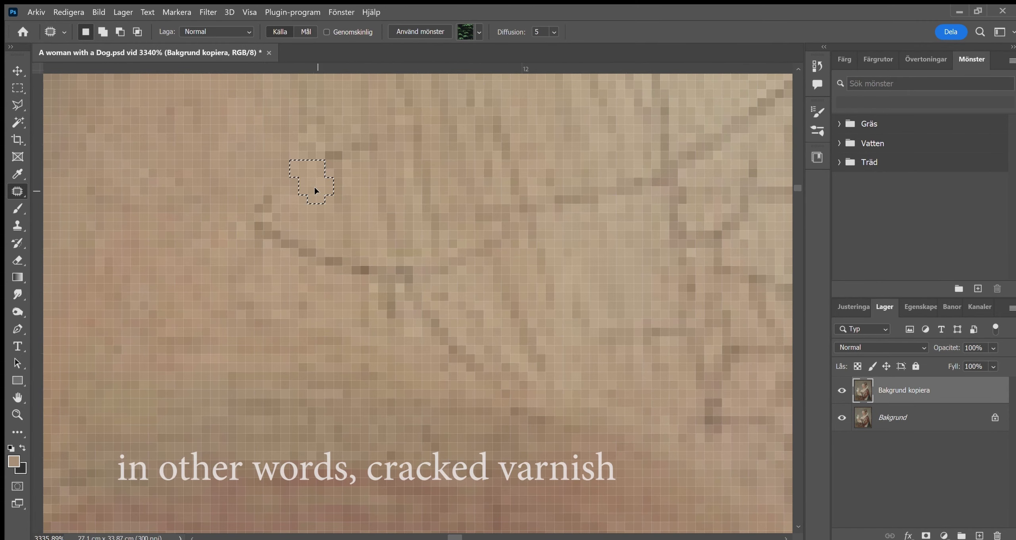
{"action": "mouse_move", "coordinate": [245, 227]}
{"action": "left_mouse_down"}
{"action": "mouse_move", "coordinate": [329, 277]}
{"action": "mouse_move", "coordinate": [362, 332]}
{"action": "left_mouse_up"}
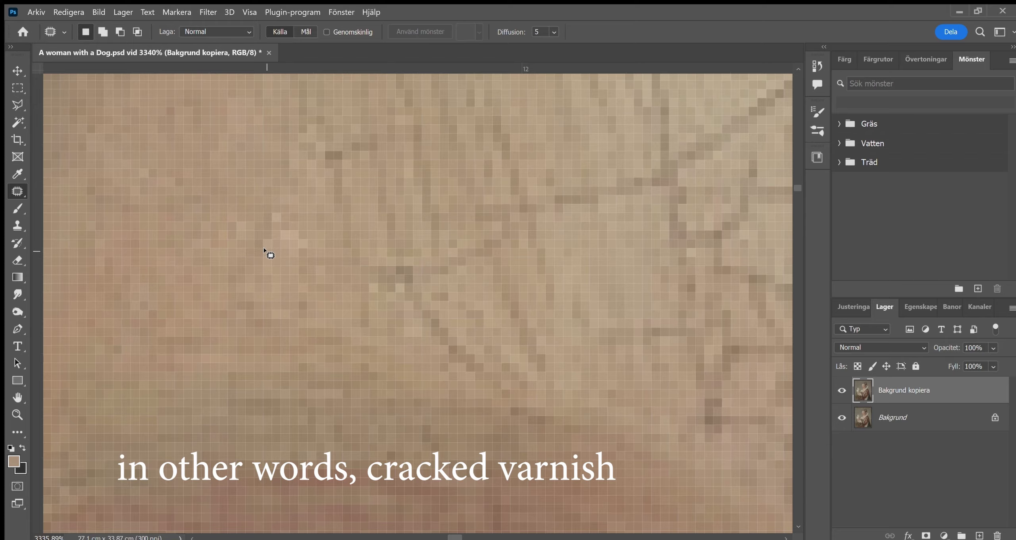
- Patch two more small forehead cracks with nearby paint
{"action": "scroll", "coordinate": [523, 268], "scroll_direction": "up", "scroll_amount": 2}
{"action": "left_click_drag", "start_coordinate": [524, 266], "coordinate": [510, 278]}
{"action": "mouse_move", "coordinate": [461, 299]}
{"action": "left_mouse_down"}
{"action": "mouse_move", "coordinate": [406, 300]}
{"action": "mouse_move", "coordinate": [436, 314]}
{"action": "mouse_move", "coordinate": [421, 314]}
{"action": "left_mouse_up"}
{"action": "key", "text": "z"}
{"action": "key", "text": "j"}
{"action": "left_click_drag", "start_coordinate": [413, 277], "coordinate": [415, 282]}
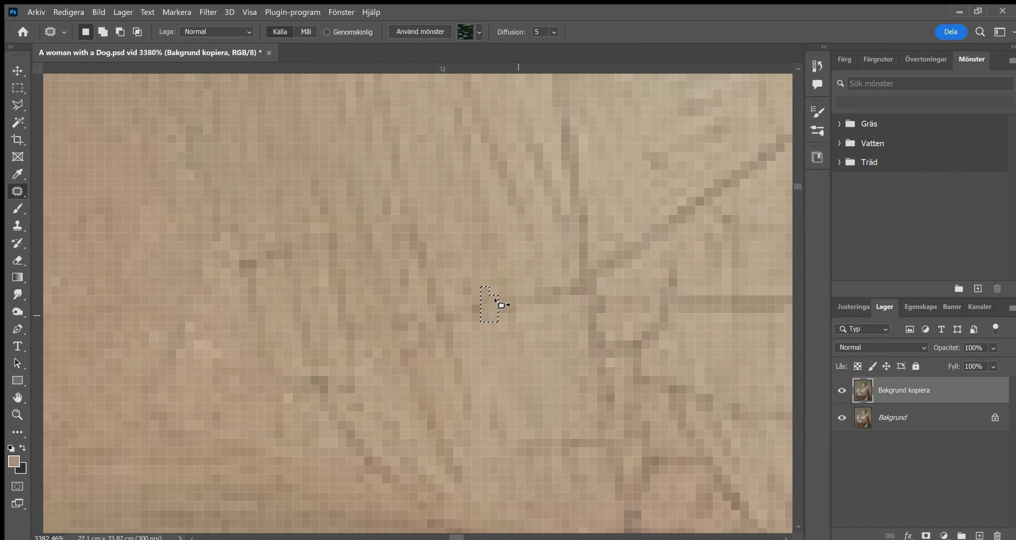
{"action": "left_click_drag", "start_coordinate": [519, 282], "coordinate": [544, 319]}
- Outline another forehead crack segment and reposition the view
{"action": "left_click_drag", "start_coordinate": [539, 281], "coordinate": [385, 354]}
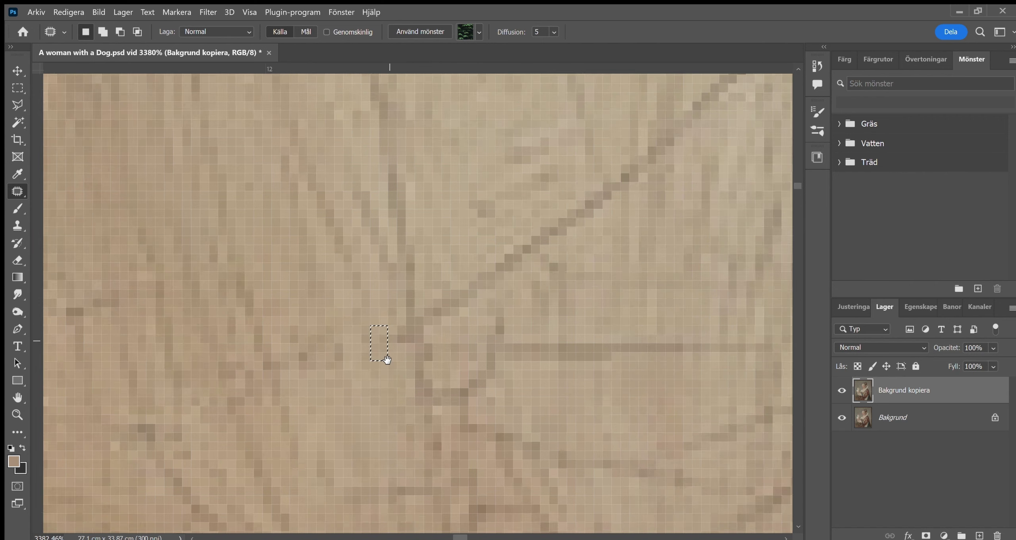
{"action": "left_click_drag", "start_coordinate": [426, 327], "coordinate": [439, 331]}
{"action": "scroll", "coordinate": [482, 297], "scroll_direction": "up", "scroll_amount": 5}
{"action": "scroll", "coordinate": [496, 286], "scroll_direction": "right", "scroll_amount": 5}
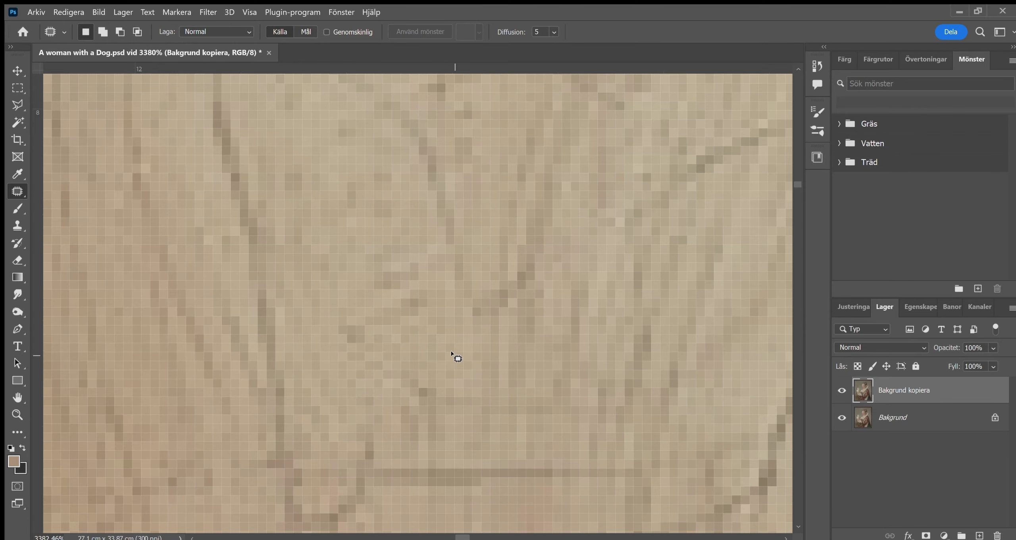
{"action": "key", "text": "z"}
{"action": "scroll", "coordinate": [455, 353], "scroll_direction": "down", "scroll_amount": 4}
{"action": "scroll", "coordinate": [433, 316], "scroll_direction": "down", "scroll_amount": 4}
{"action": "scroll", "coordinate": [433, 315], "scroll_direction": "up", "scroll_amount": 4}
{"action": "key", "text": "j"}
- Outline a larger crack section in the neighbouring forehead area
{"action": "left_click_drag", "start_coordinate": [440, 212], "coordinate": [444, 254]}
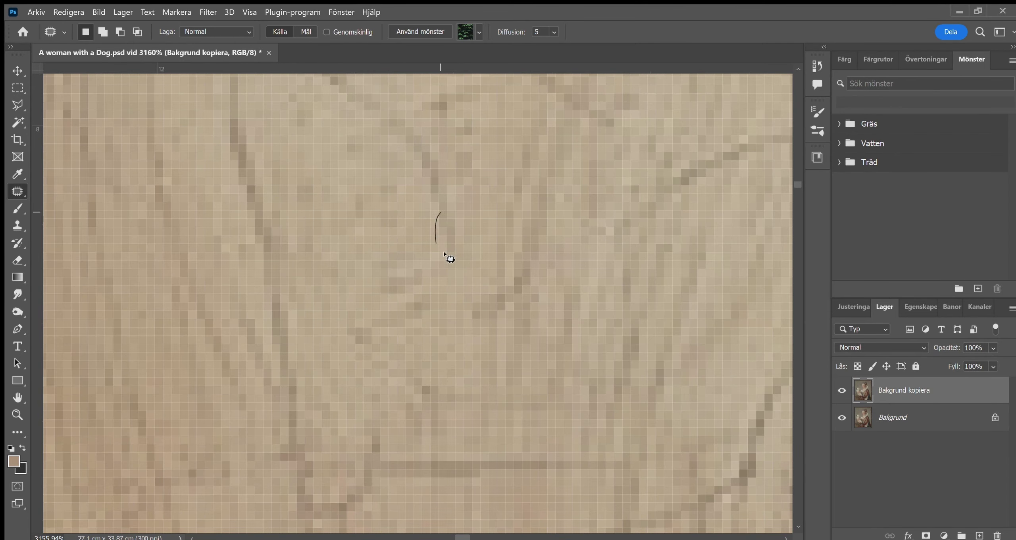
{"action": "key", "text": "ctrl+d"}
{"action": "left_click_drag", "start_coordinate": [408, 170], "coordinate": [471, 273]}
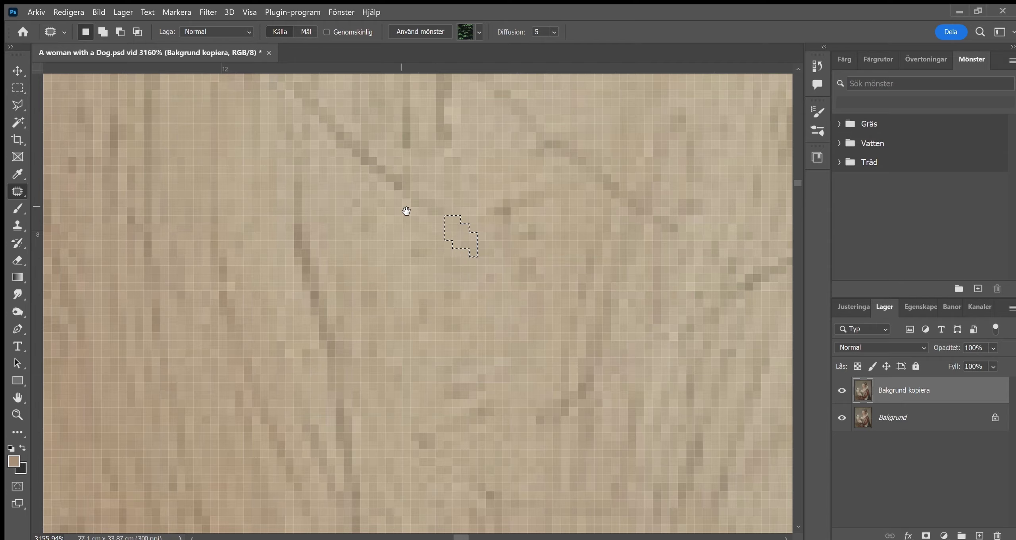
{"action": "mouse_move", "coordinate": [405, 211]}
{"action": "left_mouse_down"}
{"action": "mouse_move", "coordinate": [419, 234]}
{"action": "mouse_move", "coordinate": [491, 269]}
{"action": "mouse_move", "coordinate": [511, 301]}
{"action": "left_mouse_up"}
{"action": "key", "text": "ctrl+d"}
{"action": "mouse_move", "coordinate": [476, 265]}
{"action": "left_mouse_down"}
{"action": "mouse_move", "coordinate": [556, 317]}
{"action": "mouse_move", "coordinate": [578, 392]}
{"action": "left_mouse_up"}
- Heal a crack near the dark background edge and outline another fragment
{"action": "key", "text": "ctrl+d"}
{"action": "key", "text": "ctrl+d"}
{"action": "left_click_drag", "start_coordinate": [539, 283], "coordinate": [450, 436]}
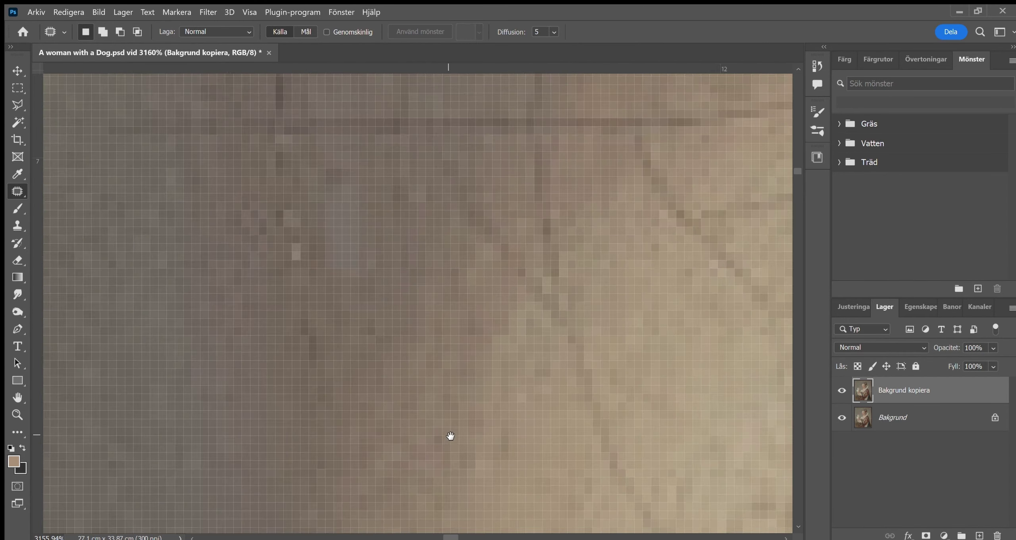
{"action": "scroll", "coordinate": [410, 281], "scroll_direction": "down", "scroll_amount": 3}
{"action": "scroll", "coordinate": [363, 220], "scroll_direction": "up", "scroll_amount": 4}
{"action": "left_click_drag", "start_coordinate": [349, 127], "coordinate": [359, 168]}
- Move across the cracked forehead and outline a small crack
{"action": "key", "text": "z"}
{"action": "scroll", "coordinate": [328, 272], "scroll_direction": "down", "scroll_amount": 10}
{"action": "left_click_drag", "start_coordinate": [429, 358], "coordinate": [381, 317]}
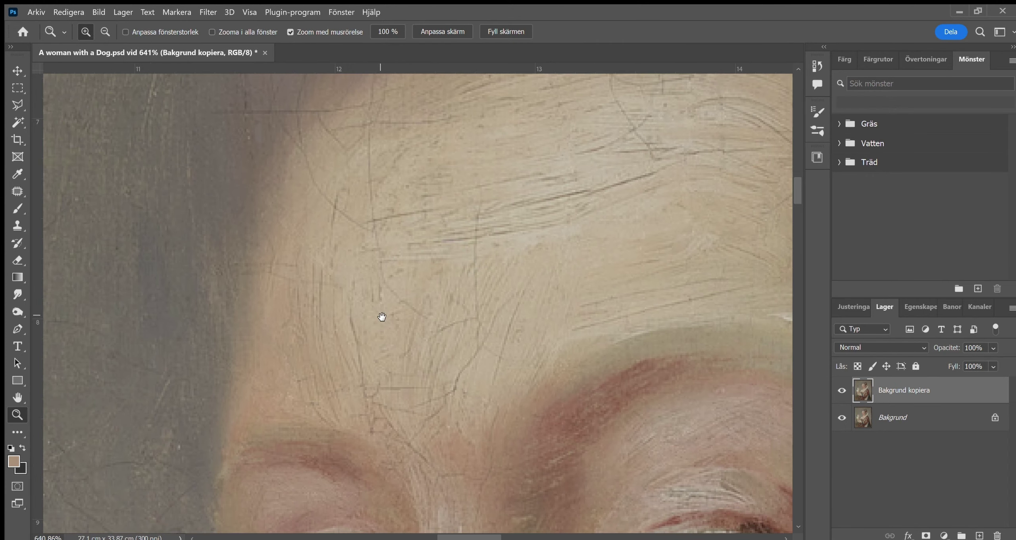
{"action": "scroll", "coordinate": [431, 370], "scroll_direction": "up", "scroll_amount": 4}
{"action": "scroll", "coordinate": [439, 336], "scroll_direction": "up", "scroll_amount": 4}
{"action": "scroll", "coordinate": [439, 336], "scroll_direction": "down", "scroll_amount": 1}
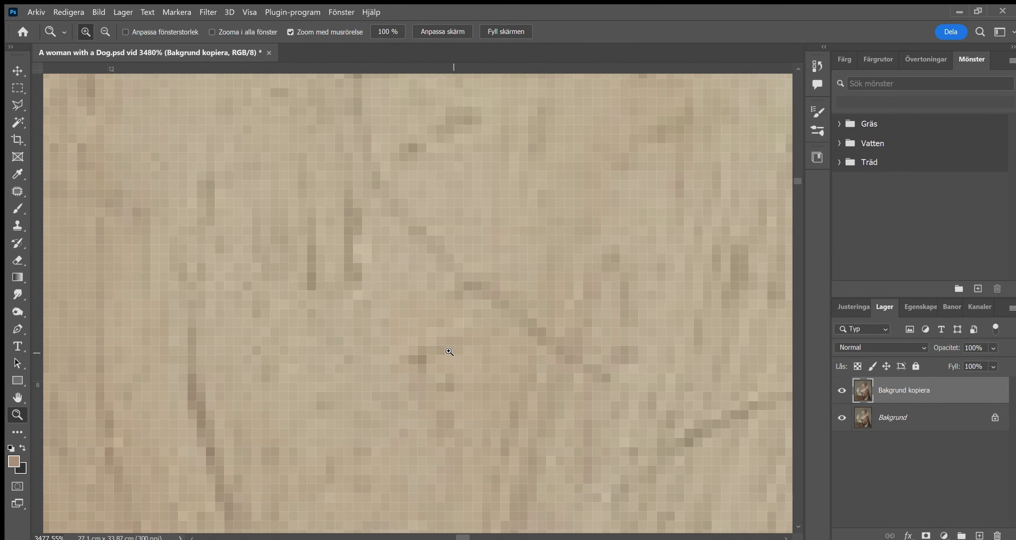
{"action": "key", "text": "j"}
{"action": "left_click_drag", "start_coordinate": [610, 376], "coordinate": [604, 374]}
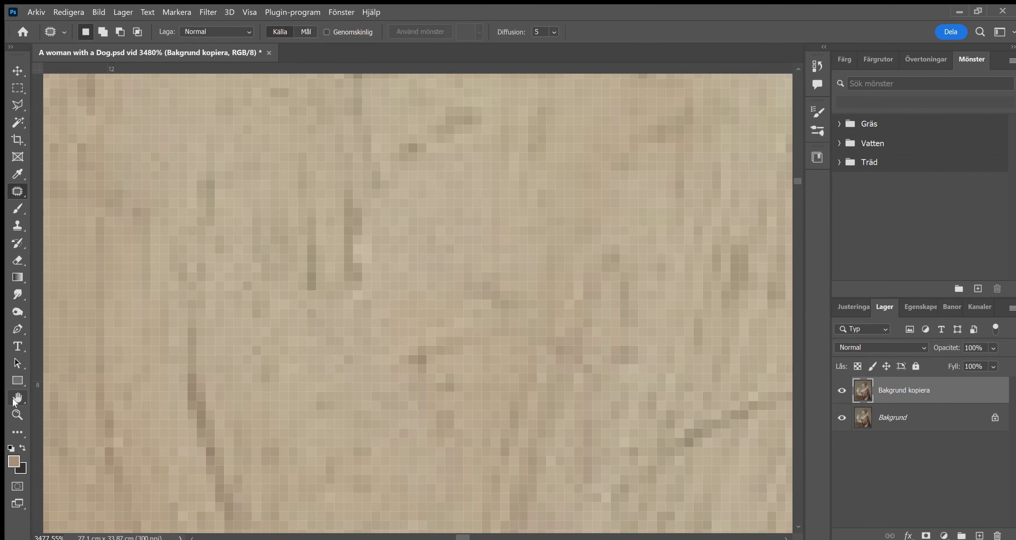
- Outline a tiny crack fragment, then bring the forehead and eyes into view
{"action": "scroll", "coordinate": [530, 293], "scroll_direction": "down", "scroll_amount": 8}
{"action": "scroll", "coordinate": [529, 293], "scroll_direction": "down", "scroll_amount": 2}
{"action": "scroll", "coordinate": [529, 294], "scroll_direction": "up", "scroll_amount": 10}
{"action": "left_click_drag", "start_coordinate": [524, 281], "coordinate": [530, 294]}
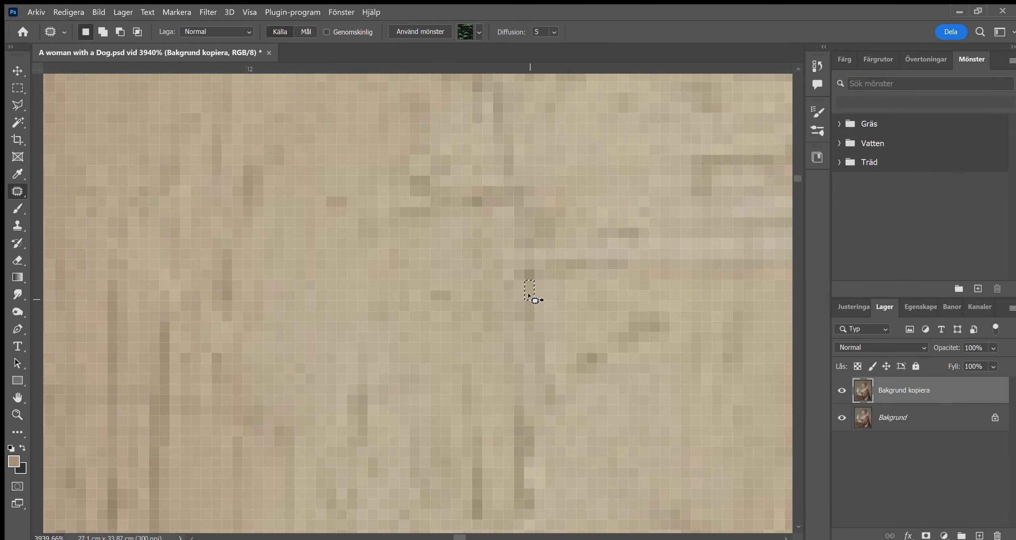
{"action": "key", "text": "z"}
{"action": "scroll", "coordinate": [548, 327], "scroll_direction": "down", "scroll_amount": 8}
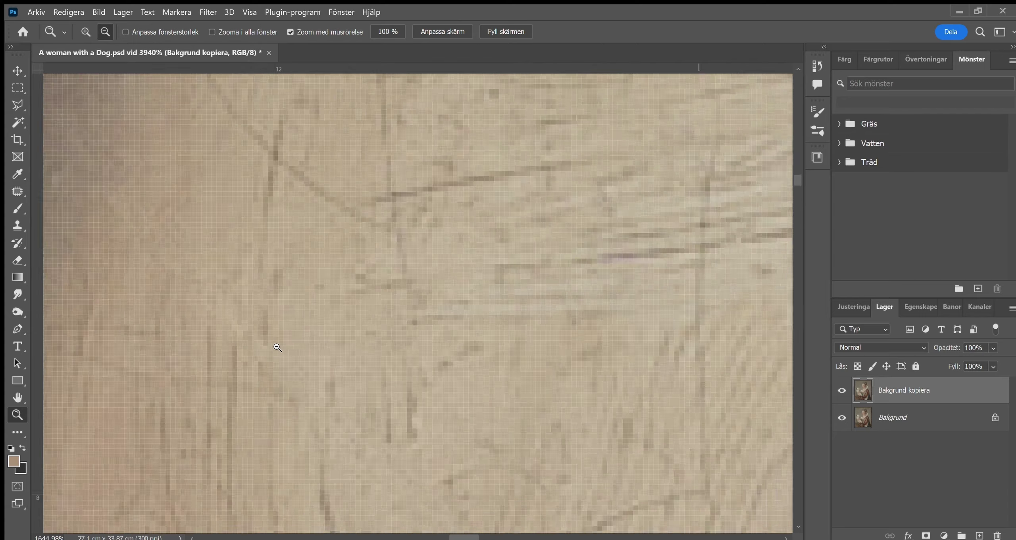
{"action": "scroll", "coordinate": [299, 346], "scroll_direction": "down", "scroll_amount": 2}
{"action": "left_click_drag", "start_coordinate": [340, 295], "coordinate": [320, 263]}
- Move to the next crack near the temple and clear the finished patch
{"action": "scroll", "coordinate": [320, 263], "scroll_direction": "down", "scroll_amount": 2}
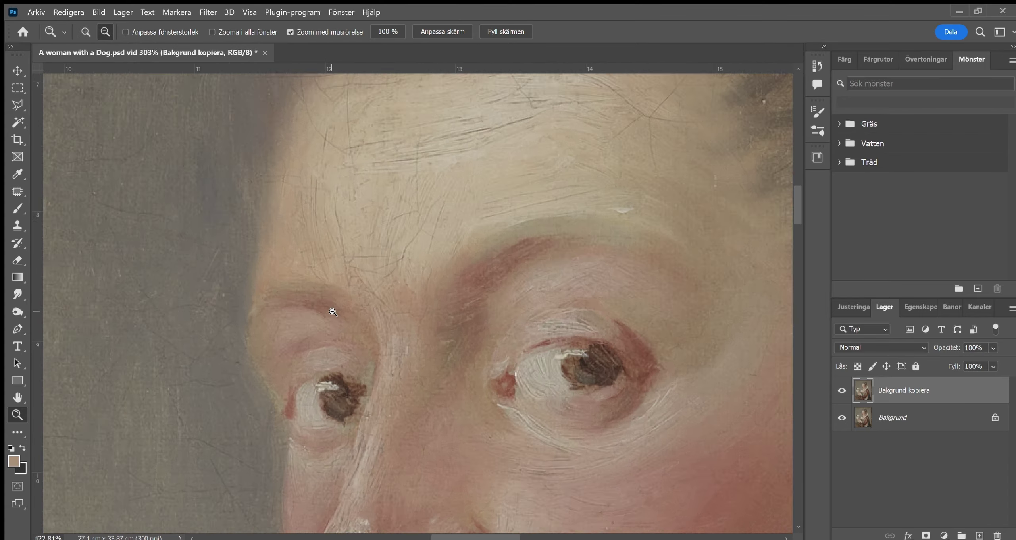
{"action": "scroll", "coordinate": [385, 208], "scroll_direction": "up", "scroll_amount": 3}
{"action": "scroll", "coordinate": [397, 372], "scroll_direction": "up", "scroll_amount": 3}
{"action": "scroll", "coordinate": [397, 372], "scroll_direction": "up", "scroll_amount": 2}
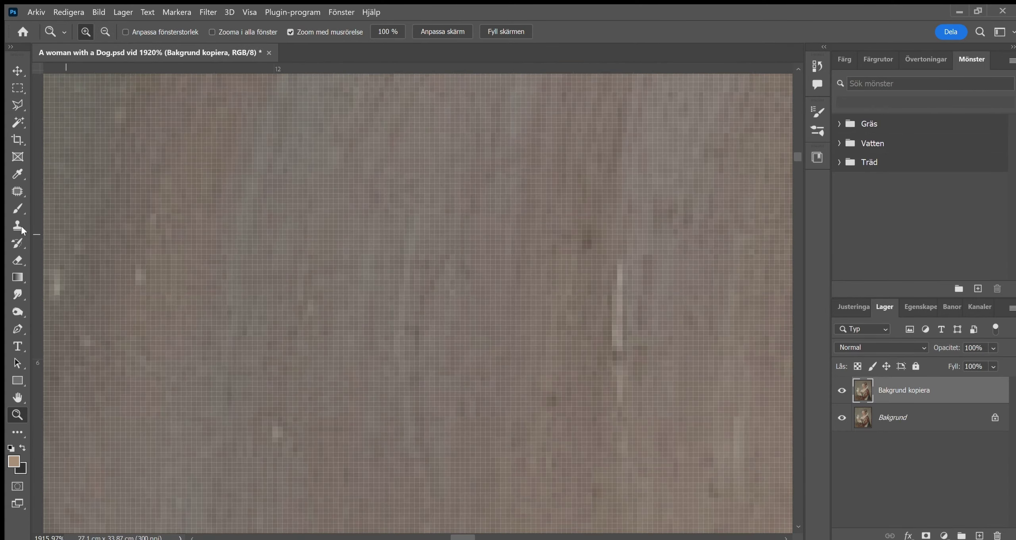
{"action": "key", "text": "j"}
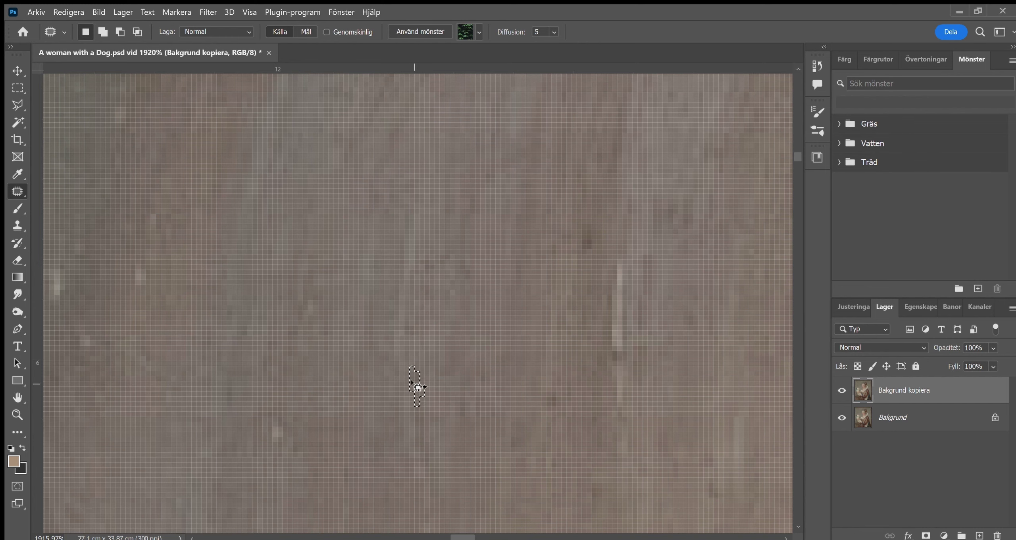
{"action": "key", "text": "ctrl+d"}
{"action": "mouse_move", "coordinate": [402, 391]}
{"action": "left_mouse_down"}
{"action": "mouse_move", "coordinate": [355, 281]}
{"action": "mouse_move", "coordinate": [352, 234]}
{"action": "mouse_move", "coordinate": [384, 283]}
{"action": "mouse_move", "coordinate": [396, 277]}
{"action": "mouse_move", "coordinate": [385, 290]}
{"action": "mouse_move", "coordinate": [392, 270]}
{"action": "mouse_move", "coordinate": [380, 274]}
{"action": "left_mouse_up"}
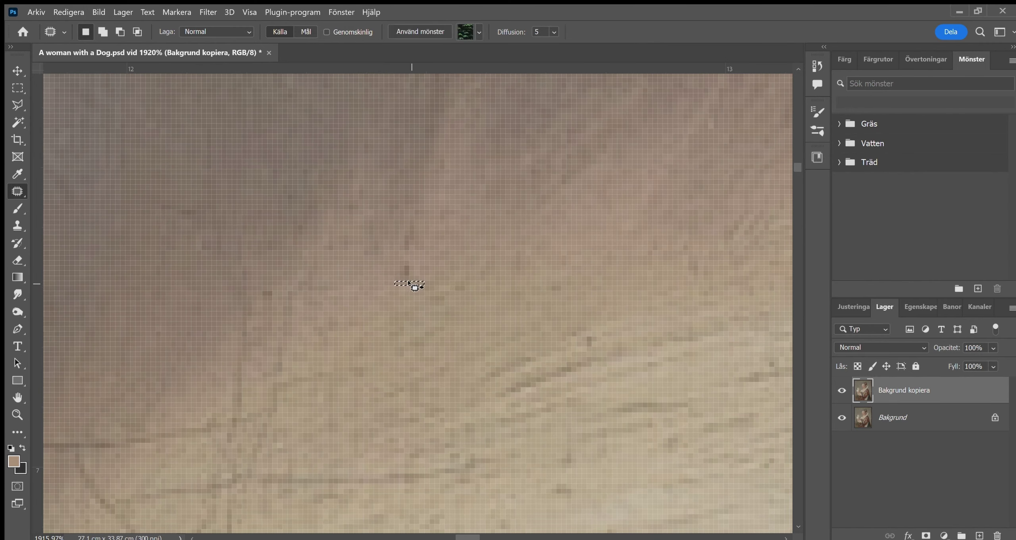
{"action": "key", "text": "ctrl+d"}
- Outline a crack segment near the temple
{"action": "scroll", "coordinate": [404, 356], "scroll_direction": "down", "scroll_amount": 3}
{"action": "scroll", "coordinate": [456, 310], "scroll_direction": "left", "scroll_amount": 5}
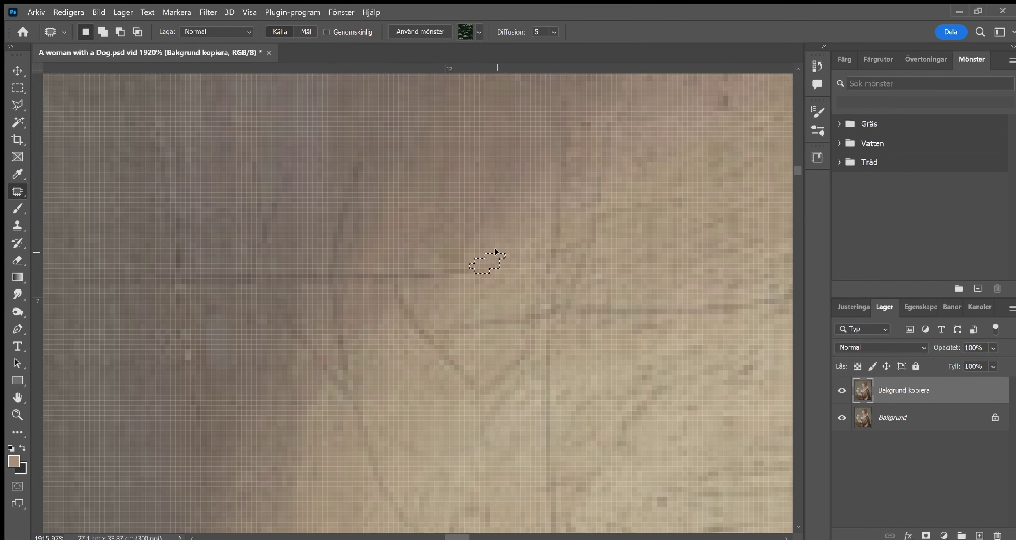
{"action": "left_click_drag", "start_coordinate": [454, 275], "coordinate": [413, 281]}
{"action": "scroll", "coordinate": [396, 293], "scroll_direction": "left", "scroll_amount": 1}
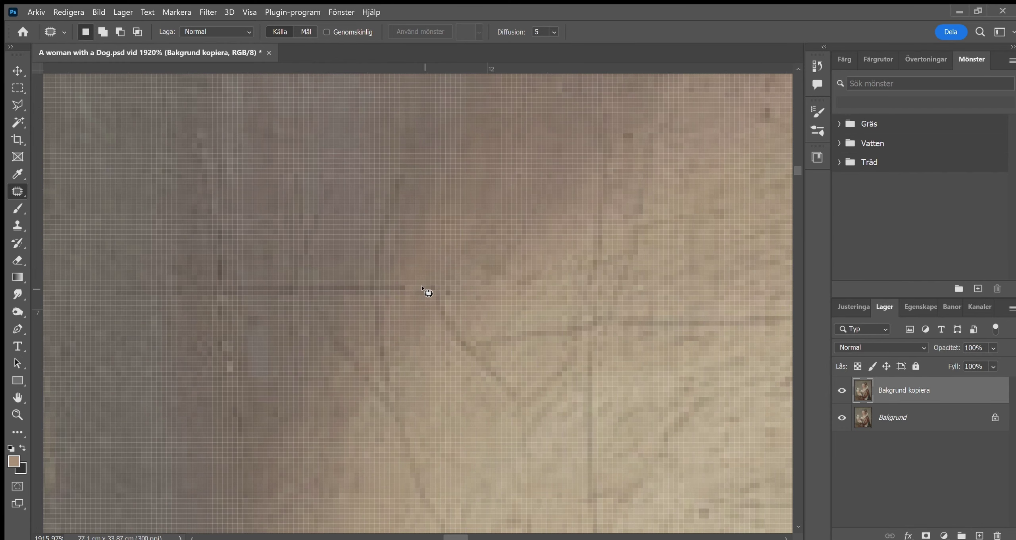
{"action": "scroll", "coordinate": [410, 310], "scroll_direction": "left", "scroll_amount": 1}
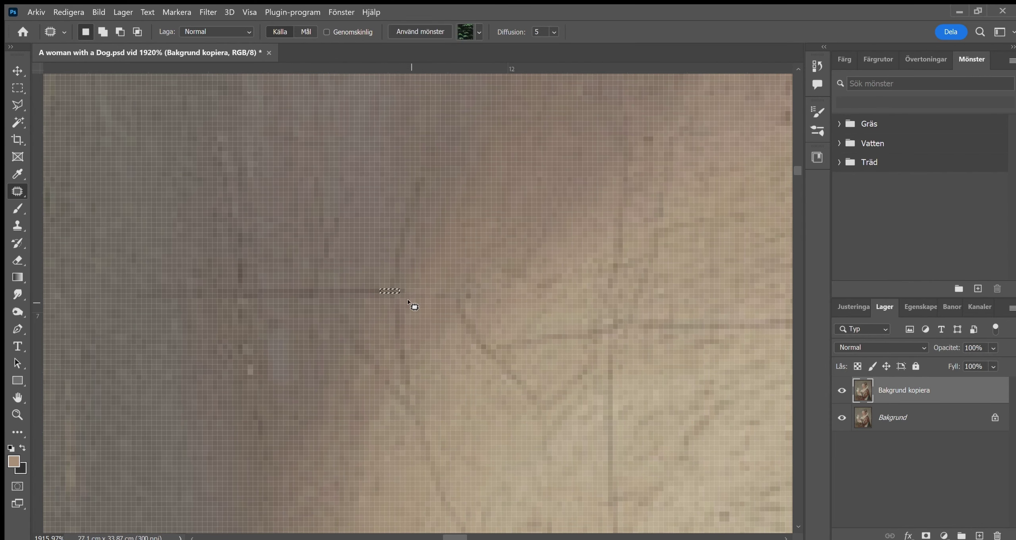
{"action": "scroll", "coordinate": [410, 285], "scroll_direction": "left", "scroll_amount": 1}
- Patch the next crack along the same line and clear the selection
{"action": "left_click_drag", "start_coordinate": [414, 302], "coordinate": [389, 294]}
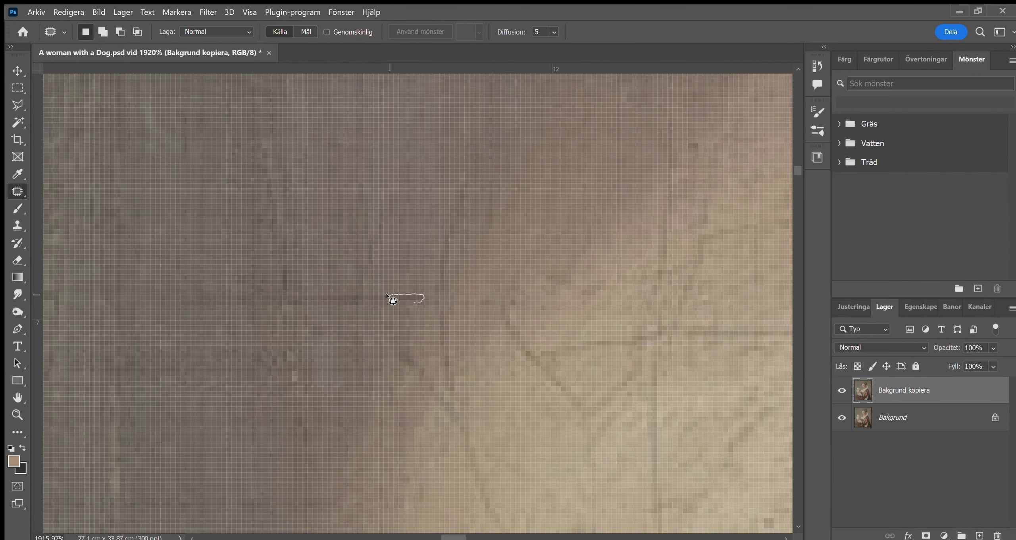
{"action": "scroll", "coordinate": [413, 307], "scroll_direction": "left", "scroll_amount": 1}
{"action": "scroll", "coordinate": [424, 318], "scroll_direction": "left", "scroll_amount": 1}
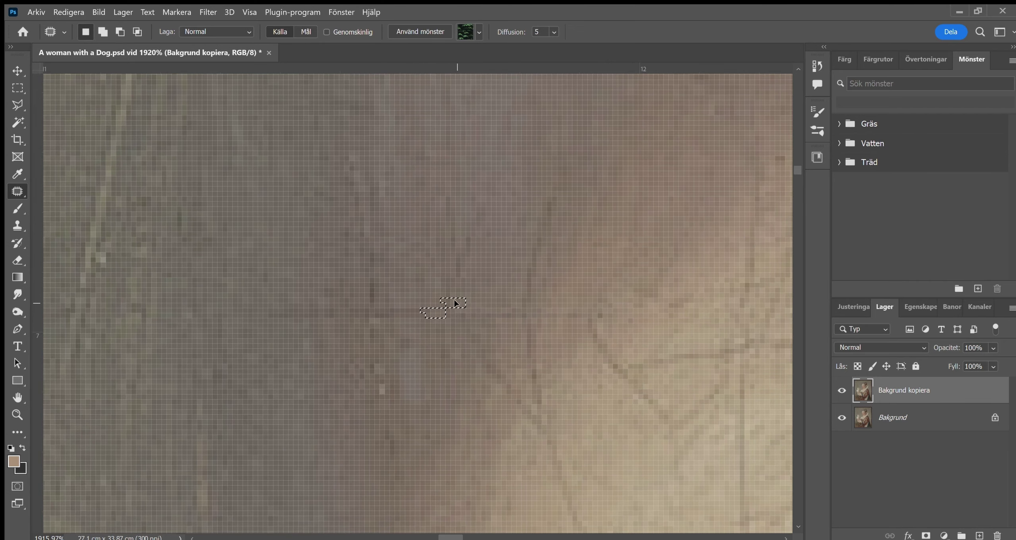
{"action": "left_click_drag", "start_coordinate": [417, 314], "coordinate": [405, 312]}
{"action": "scroll", "coordinate": [405, 311], "scroll_direction": "left", "scroll_amount": 1}
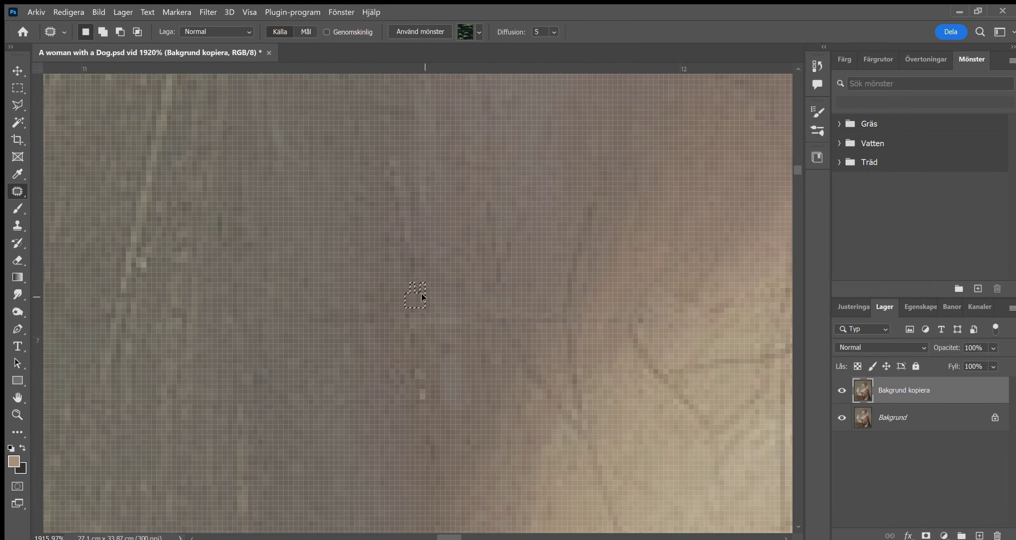
{"action": "scroll", "coordinate": [411, 328], "scroll_direction": "right", "scroll_amount": 2}
{"action": "scroll", "coordinate": [411, 329], "scroll_direction": "down", "scroll_amount": 1}
{"action": "left_click", "coordinate": [372, 279]}
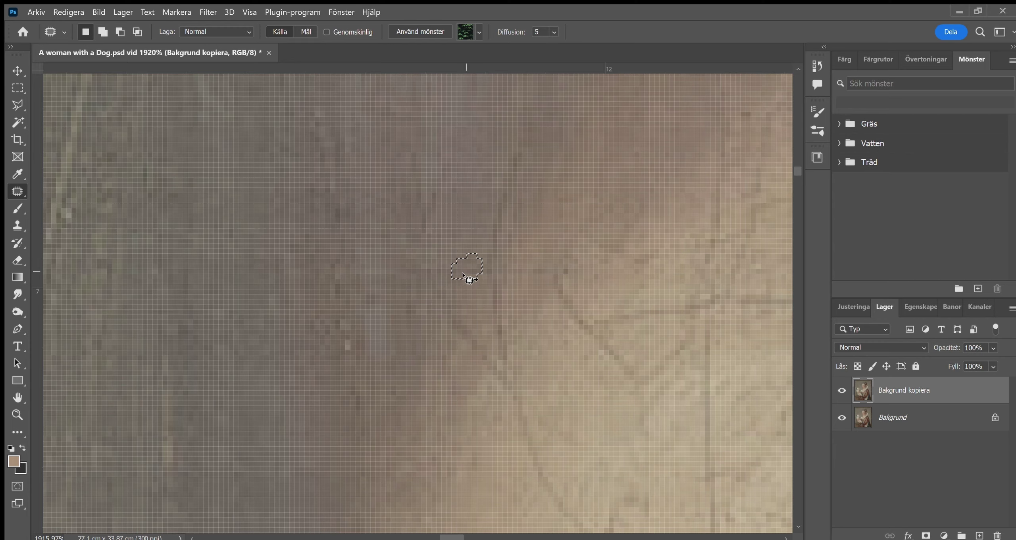
- Patch a narrow vertical crack and clear the selection
{"action": "scroll", "coordinate": [476, 258], "scroll_direction": "up", "scroll_amount": 2}
{"action": "scroll", "coordinate": [476, 254], "scroll_direction": "down", "scroll_amount": 1}
{"action": "mouse_move", "coordinate": [475, 271]}
{"action": "left_mouse_down"}
{"action": "mouse_move", "coordinate": [472, 302]}
{"action": "mouse_move", "coordinate": [455, 267]}
{"action": "left_mouse_up"}
{"action": "scroll", "coordinate": [462, 256], "scroll_direction": "down", "scroll_amount": 1}
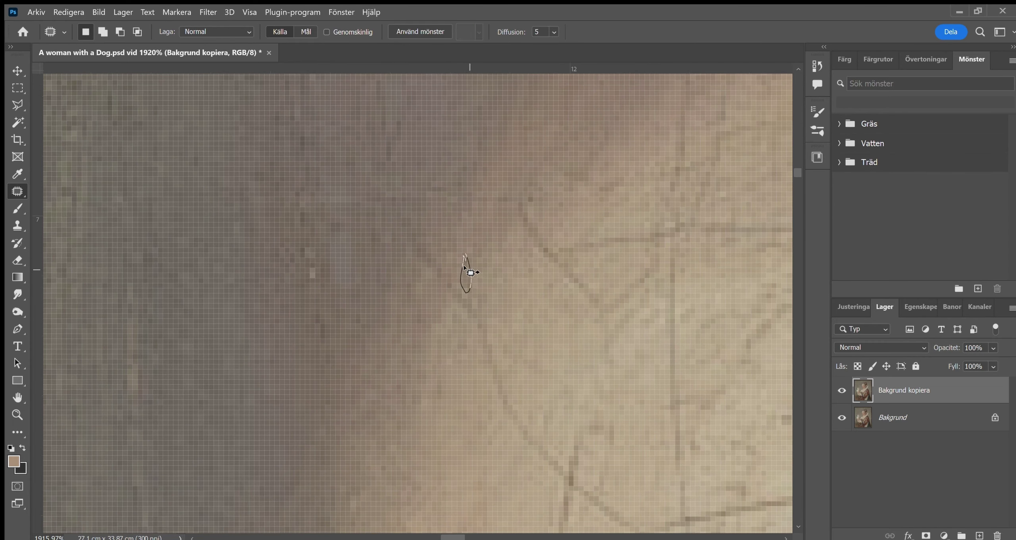
{"action": "left_click", "coordinate": [466, 272]}
{"action": "scroll", "coordinate": [573, 357], "scroll_direction": "left", "scroll_amount": 1}
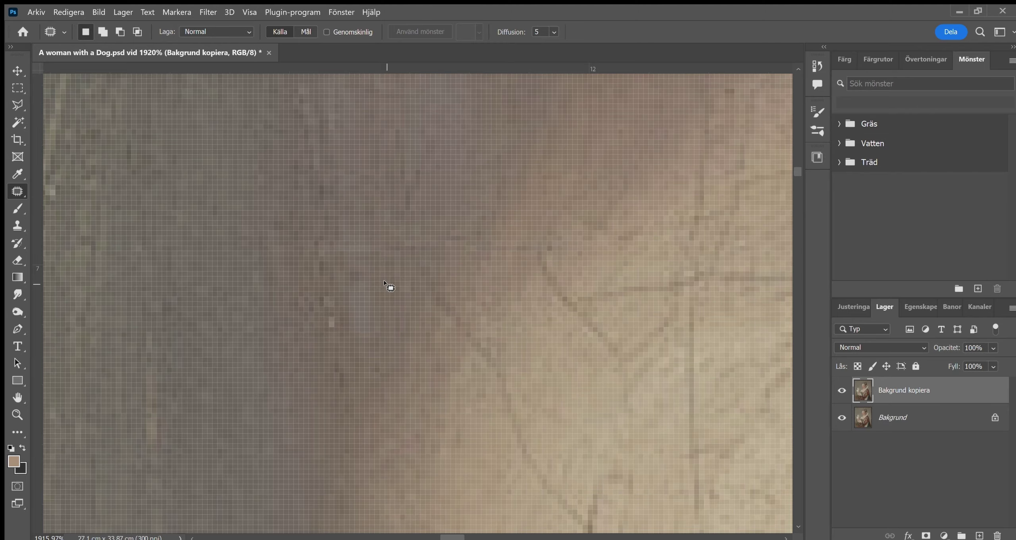
{"action": "scroll", "coordinate": [342, 194], "scroll_direction": "down", "scroll_amount": 1}
{"action": "scroll", "coordinate": [342, 194], "scroll_direction": "up", "scroll_amount": 3}
- Heal a small crack and another nearby spot with surrounding paint
{"action": "left_click_drag", "start_coordinate": [329, 201], "coordinate": [340, 194]}
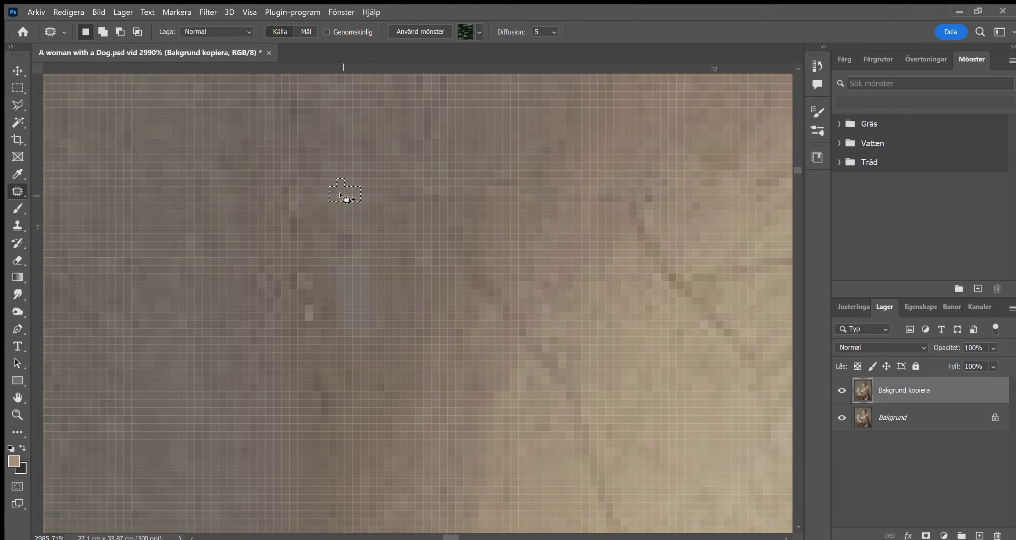
{"action": "left_click_drag", "start_coordinate": [488, 303], "coordinate": [460, 248]}
{"action": "left_click", "coordinate": [505, 298]}
{"action": "left_click_drag", "start_coordinate": [505, 298], "coordinate": [517, 333]}
{"action": "left_click", "coordinate": [561, 391]}
{"action": "scroll", "coordinate": [560, 390], "scroll_direction": "down", "scroll_amount": 5}
{"action": "scroll", "coordinate": [561, 390], "scroll_direction": "right", "scroll_amount": 2}
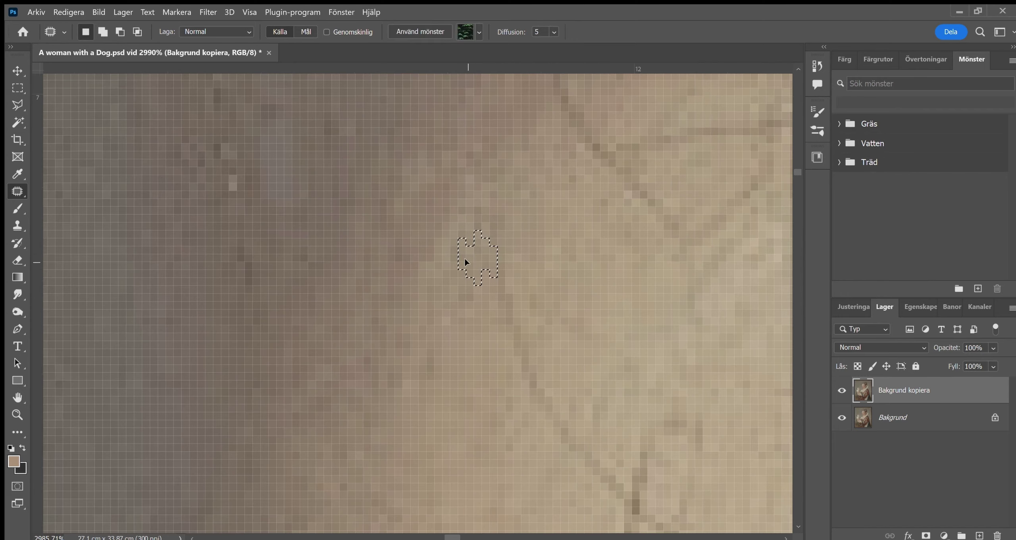
- Outline one more crack, then zoom out to view the forehead
{"action": "left_click_drag", "start_coordinate": [500, 296], "coordinate": [496, 293]}
{"action": "left_click_drag", "start_coordinate": [519, 345], "coordinate": [516, 339]}
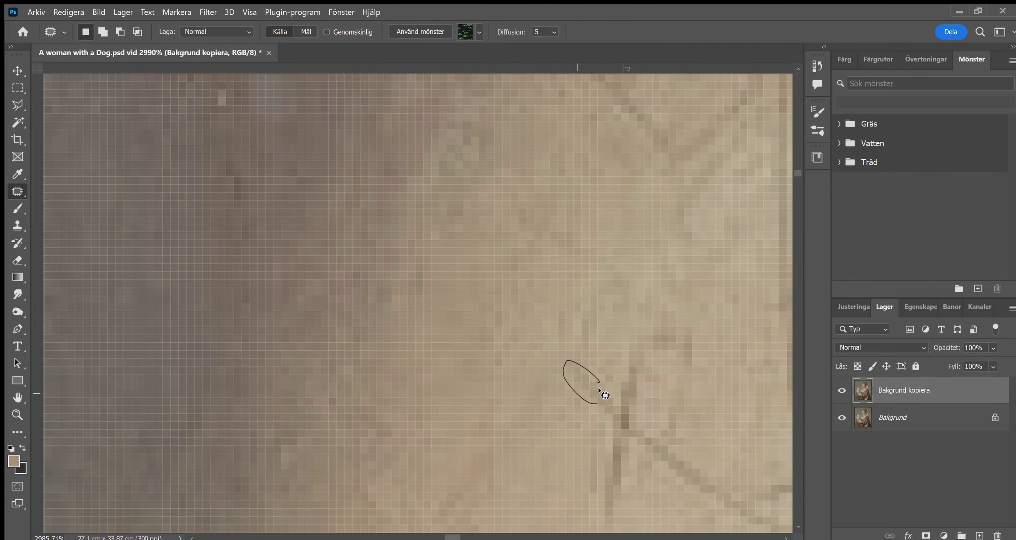
{"action": "scroll", "coordinate": [603, 394], "scroll_direction": "down", "scroll_amount": 5}
{"action": "scroll", "coordinate": [548, 368], "scroll_direction": "down", "scroll_amount": 5}
{"action": "key", "text": "z"}
{"action": "left_click_drag", "start_coordinate": [560, 297], "coordinate": [381, 355]}
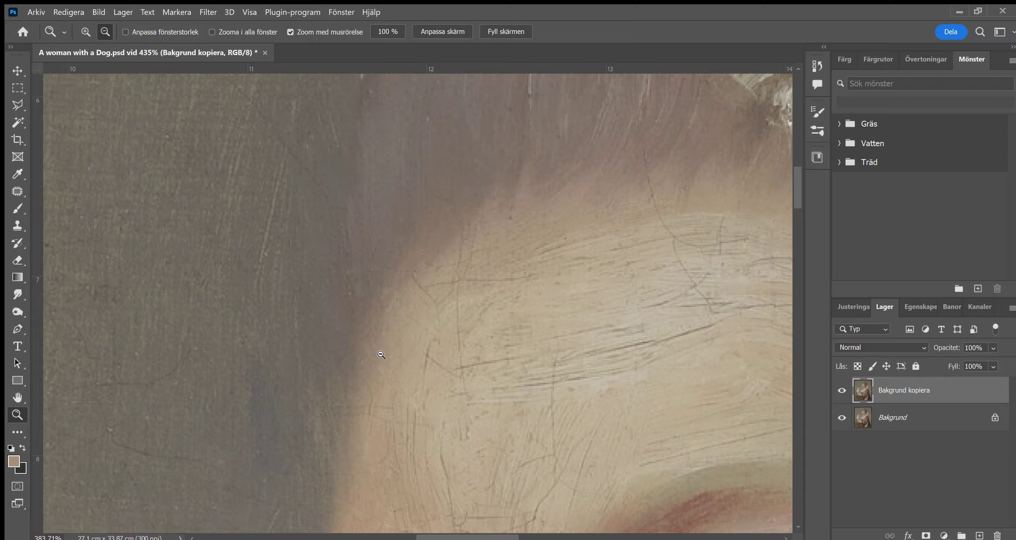
- Patch a first small cracked area on the forehead
{"action": "scroll", "coordinate": [381, 355], "scroll_direction": "down", "scroll_amount": 3}
{"action": "scroll", "coordinate": [608, 392], "scroll_direction": "up", "scroll_amount": 10}
{"action": "key", "text": "j"}
{"action": "mouse_move", "coordinate": [465, 279]}
{"action": "left_mouse_down"}
{"action": "mouse_move", "coordinate": [490, 309]}
{"action": "mouse_move", "coordinate": [585, 337]}
{"action": "mouse_move", "coordinate": [651, 390]}
{"action": "mouse_move", "coordinate": [516, 351]}
{"action": "left_mouse_up"}
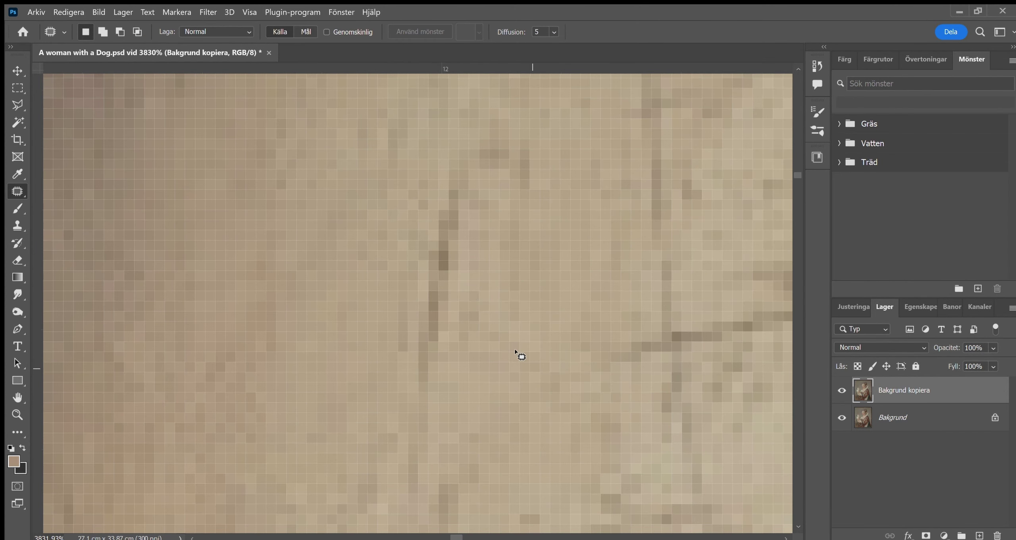
{"action": "scroll", "coordinate": [514, 351], "scroll_direction": "down", "scroll_amount": 5}
{"action": "scroll", "coordinate": [521, 392], "scroll_direction": "down", "scroll_amount": 2}
{"action": "scroll", "coordinate": [442, 317], "scroll_direction": "up", "scroll_amount": 3}
{"action": "scroll", "coordinate": [500, 215], "scroll_direction": "up", "scroll_amount": 4}
- Patch two more small crack segments on the forehead, then deselect
{"action": "left_click_drag", "start_coordinate": [472, 223], "coordinate": [437, 229]}
{"action": "scroll", "coordinate": [360, 207], "scroll_direction": "down", "scroll_amount": 3}
{"action": "scroll", "coordinate": [440, 351], "scroll_direction": "up", "scroll_amount": 4}
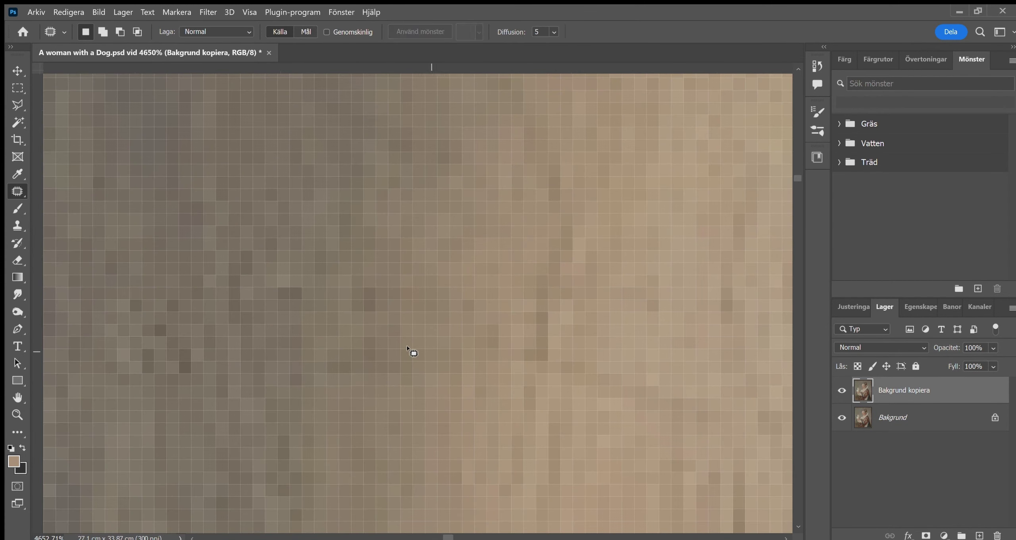
{"action": "left_click_drag", "start_coordinate": [415, 390], "coordinate": [571, 345]}
{"action": "scroll", "coordinate": [551, 299], "scroll_direction": "up", "scroll_amount": 1}
{"action": "scroll", "coordinate": [404, 317], "scroll_direction": "up", "scroll_amount": 1}
{"action": "left_click", "coordinate": [311, 216]}
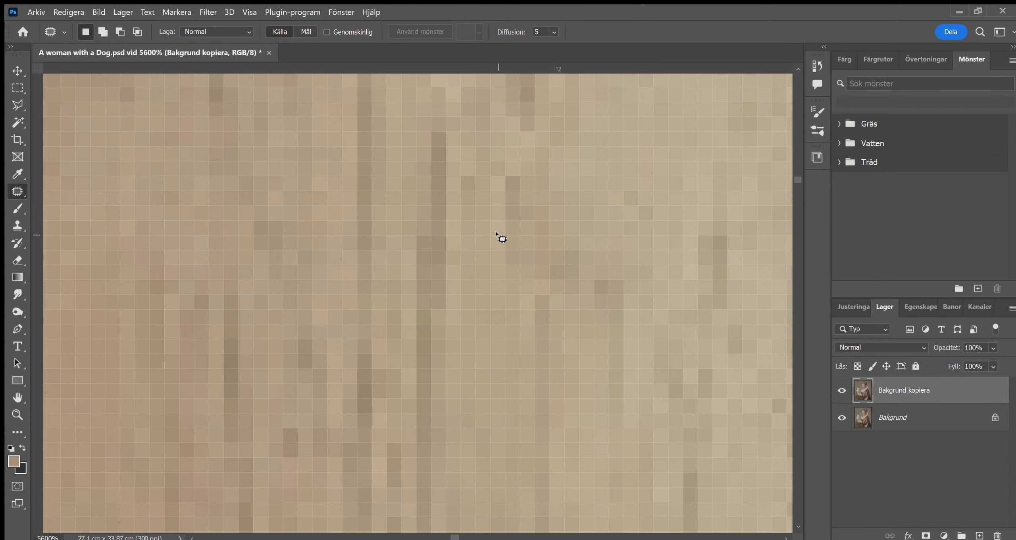
- Cover the dark horizontal forehead crack line with clean skin, then deselect
{"action": "key", "text": "z"}
{"action": "scroll", "coordinate": [355, 280], "scroll_direction": "down", "scroll_amount": 10}
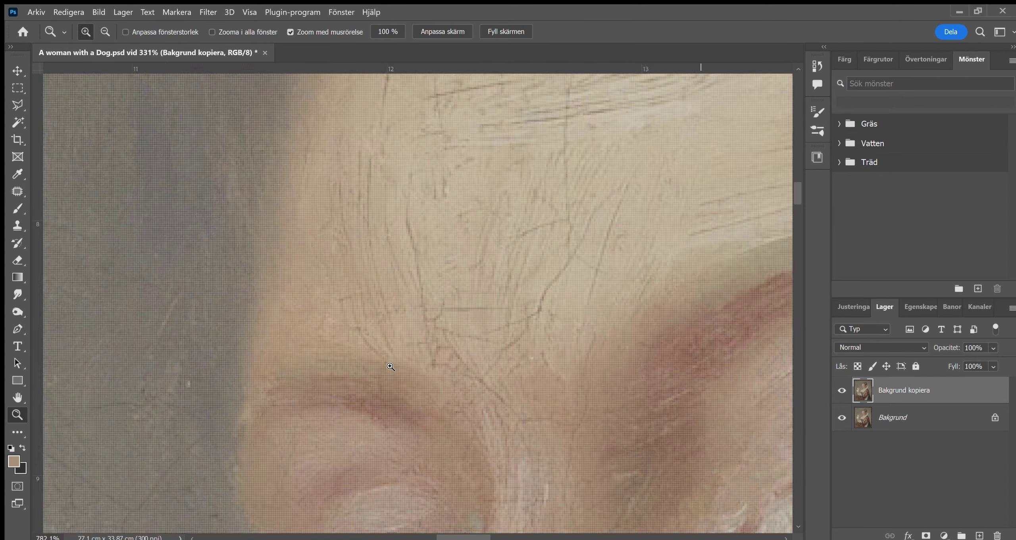
{"action": "scroll", "coordinate": [354, 281], "scroll_direction": "up", "scroll_amount": 5}
{"action": "scroll", "coordinate": [365, 375], "scroll_direction": "up", "scroll_amount": 5}
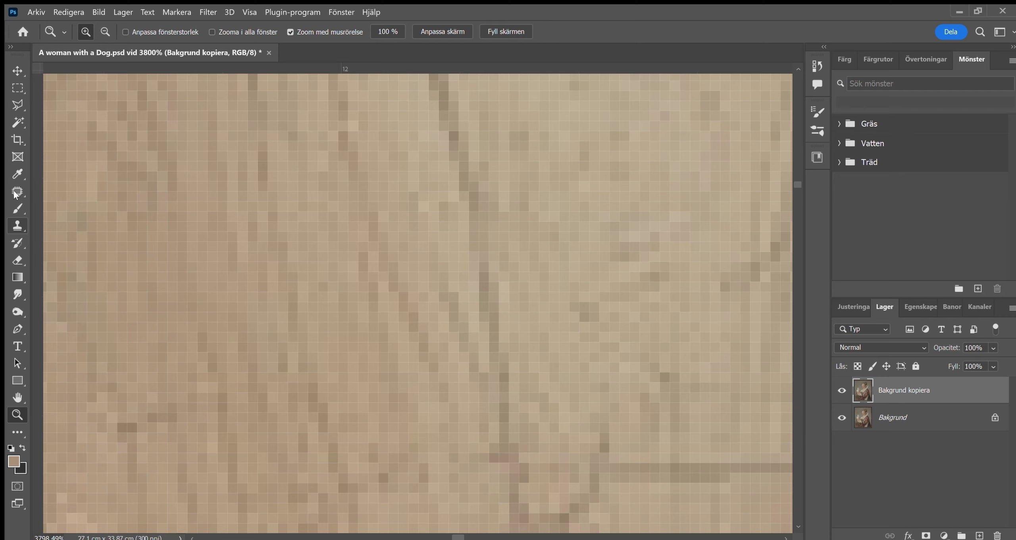
{"action": "key", "text": "j"}
{"action": "scroll", "coordinate": [489, 327], "scroll_direction": "down", "scroll_amount": 3}
{"action": "left_click_drag", "start_coordinate": [513, 309], "coordinate": [551, 344]}
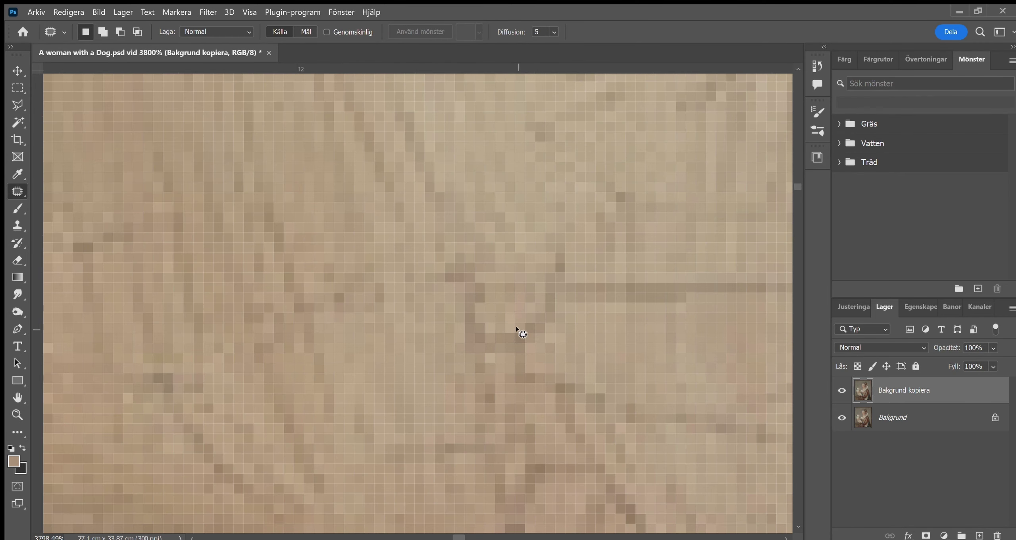
{"action": "scroll", "coordinate": [563, 321], "scroll_direction": "right", "scroll_amount": 5}
{"action": "left_click_drag", "start_coordinate": [336, 298], "coordinate": [348, 294]}
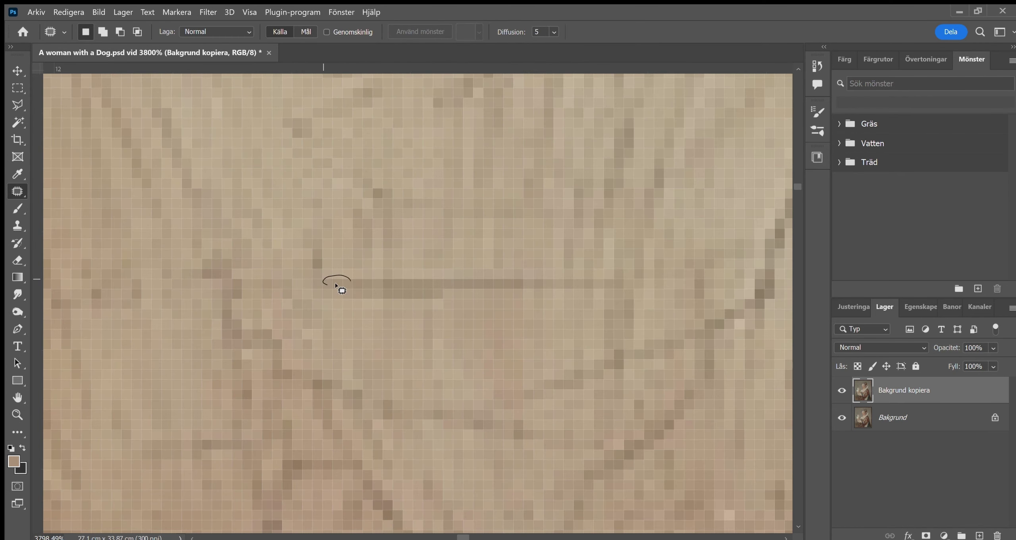
{"action": "left_click_drag", "start_coordinate": [428, 277], "coordinate": [364, 304]}
{"action": "left_click", "coordinate": [436, 283]}
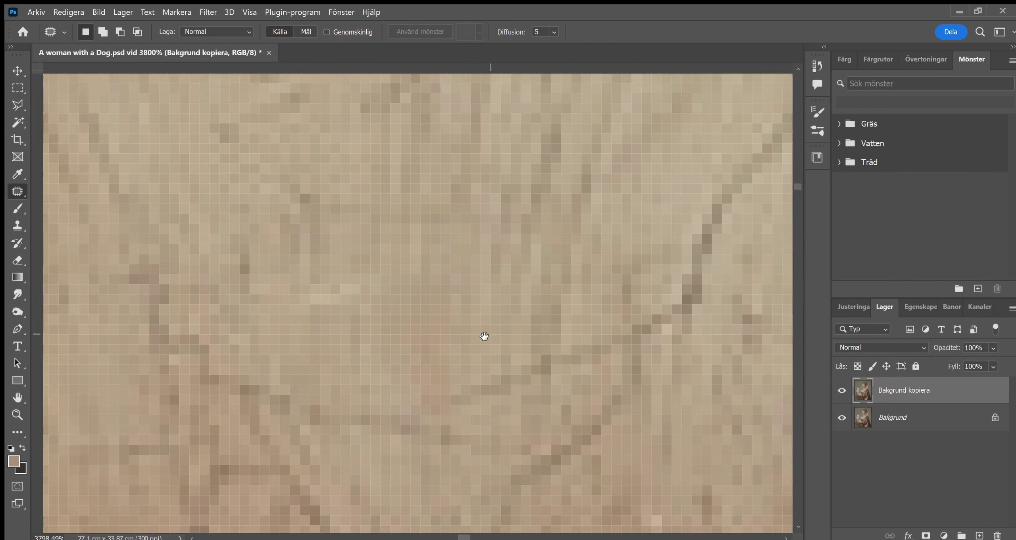
- Zoom in on the next diagonal crack and patch its crack pixels
{"action": "key", "text": "z"}
{"action": "left_click_drag", "start_coordinate": [331, 346], "coordinate": [390, 347]}
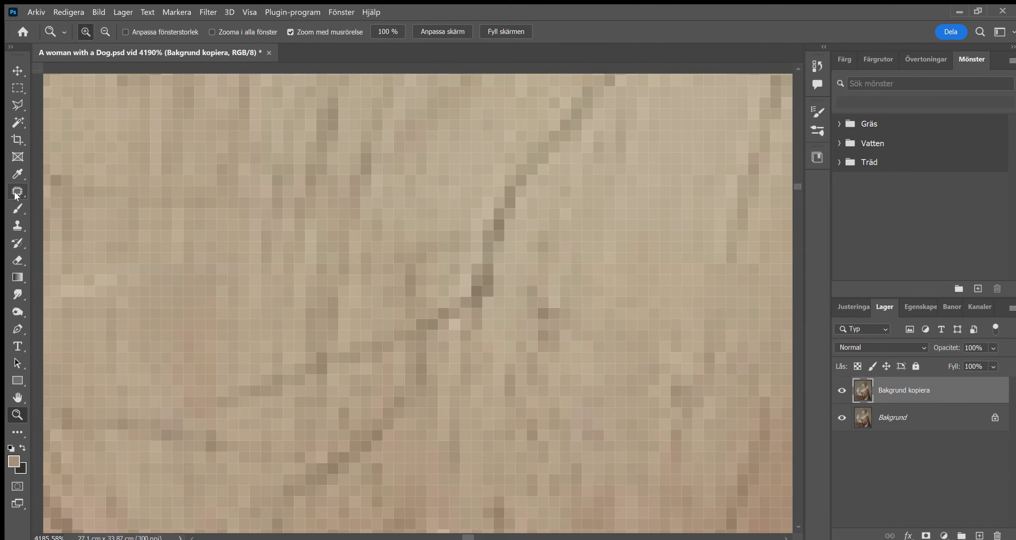
{"action": "left_click", "coordinate": [16, 192]}
{"action": "left_click_drag", "start_coordinate": [249, 379], "coordinate": [254, 405]}
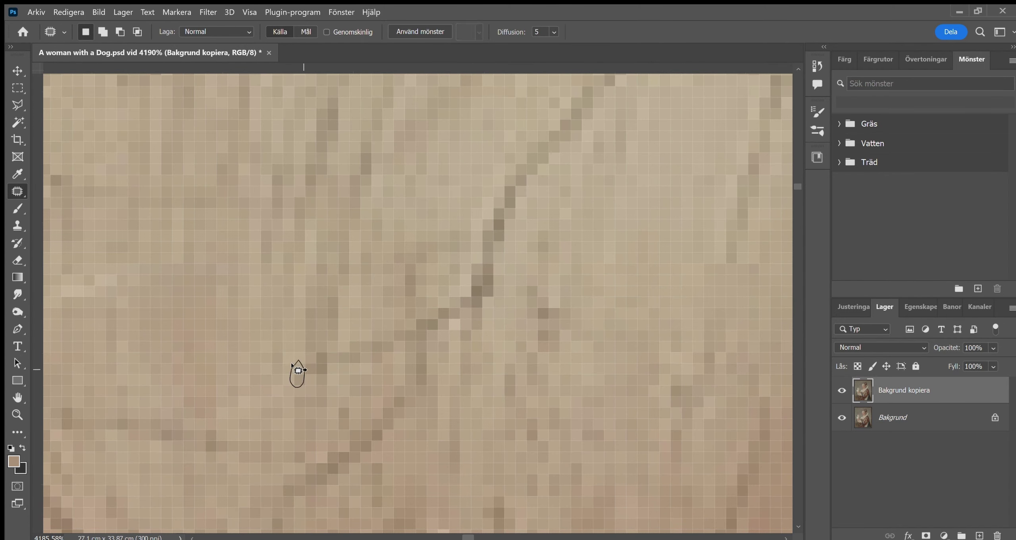
{"action": "left_click_drag", "start_coordinate": [308, 360], "coordinate": [340, 351]}
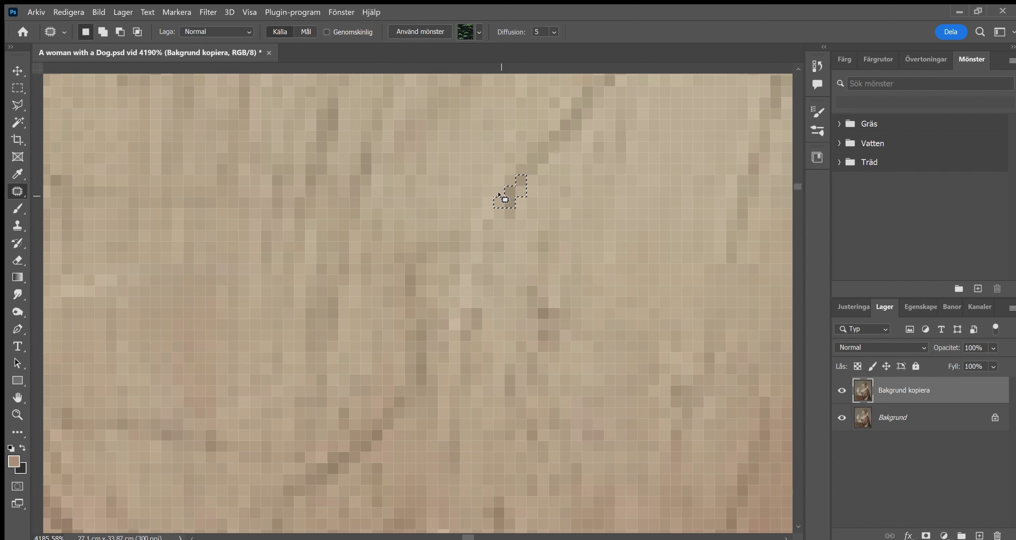
{"action": "left_click_drag", "start_coordinate": [563, 232], "coordinate": [461, 331]}
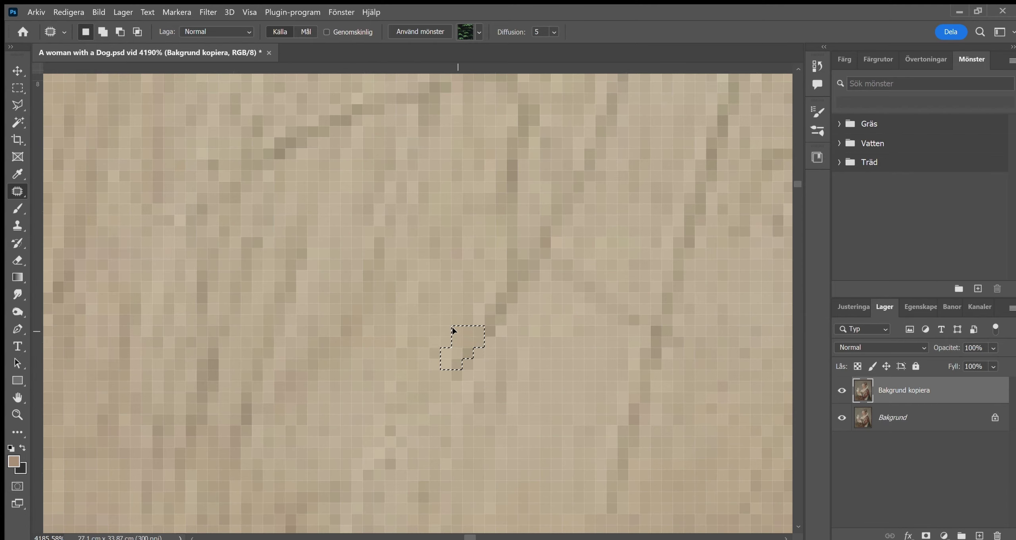
{"action": "scroll", "coordinate": [466, 336], "scroll_direction": "up", "scroll_amount": 2}
{"action": "scroll", "coordinate": [516, 369], "scroll_direction": "up", "scroll_amount": 3}
{"action": "mouse_move", "coordinate": [538, 345]}
{"action": "left_mouse_down"}
{"action": "mouse_move", "coordinate": [524, 376]}
{"action": "mouse_move", "coordinate": [478, 362]}
{"action": "mouse_move", "coordinate": [496, 405]}
{"action": "mouse_move", "coordinate": [488, 346]}
{"action": "left_mouse_up"}
- Patch a few more tiny crack spots with surrounding skin tone, then review the forehead
{"action": "key", "text": "z"}
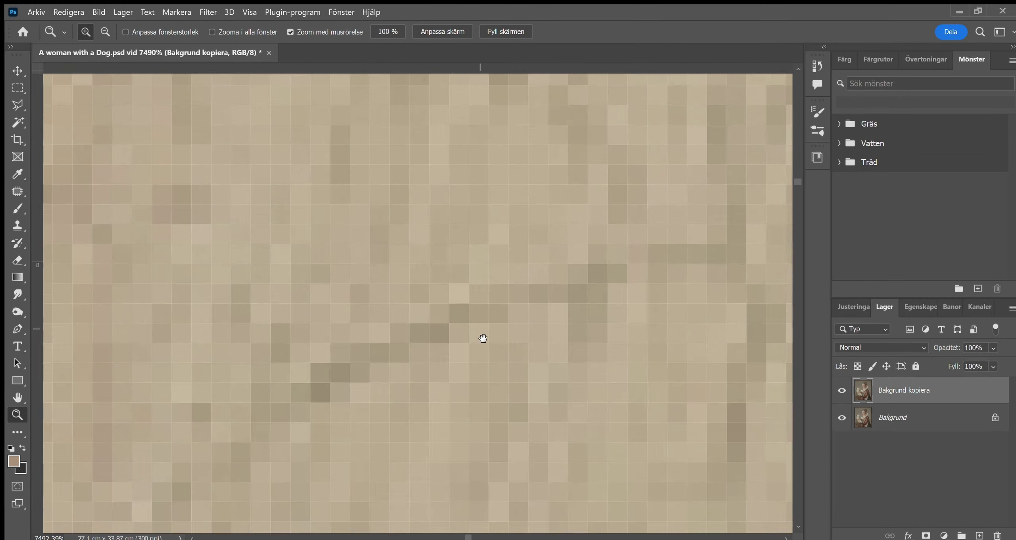
{"action": "key", "text": "j"}
{"action": "left_click_drag", "start_coordinate": [519, 286], "coordinate": [349, 381]}
{"action": "key", "text": "z"}
{"action": "mouse_move", "coordinate": [399, 317]}
{"action": "left_mouse_down"}
{"action": "mouse_move", "coordinate": [368, 374]}
{"action": "mouse_move", "coordinate": [326, 375]}
{"action": "mouse_move", "coordinate": [496, 329]}
{"action": "left_mouse_up"}
{"action": "key", "text": "j"}
{"action": "left_click_drag", "start_coordinate": [442, 314], "coordinate": [441, 324]}
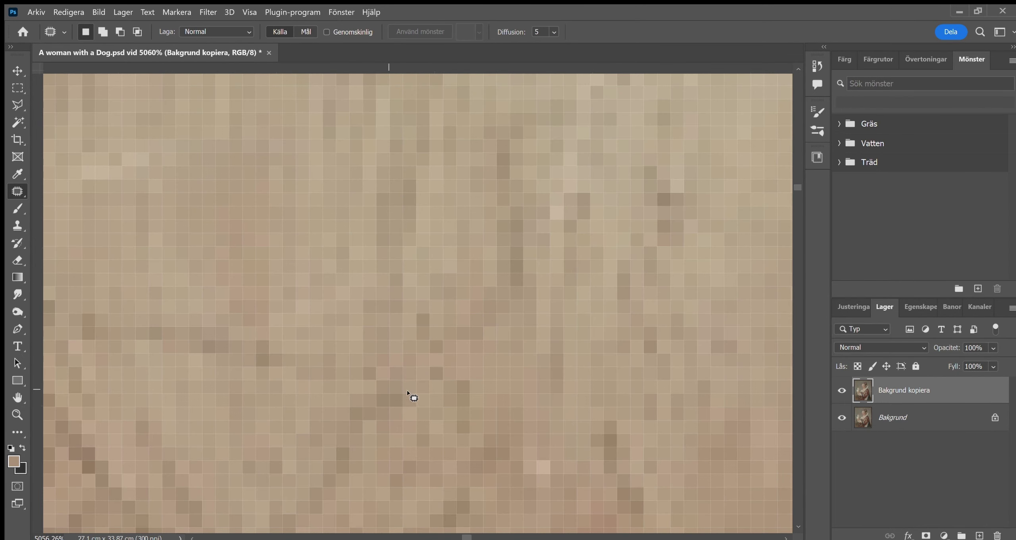
{"action": "key", "text": "z"}
{"action": "left_click_drag", "start_coordinate": [385, 390], "coordinate": [328, 356]}
{"action": "key", "text": "j"}
{"action": "left_click_drag", "start_coordinate": [328, 226], "coordinate": [356, 229]}
{"action": "key", "text": "z"}
{"action": "left_click_drag", "start_coordinate": [453, 356], "coordinate": [460, 437]}
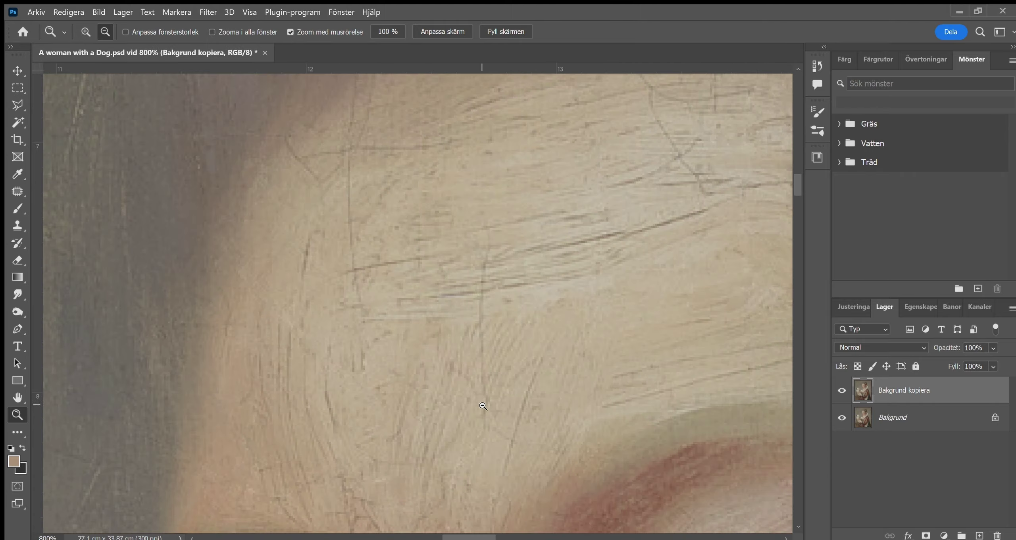
- Patch several sections of the horizontal upper-forehead cracks
{"action": "mouse_move", "coordinate": [459, 437]}
{"action": "left_mouse_down"}
{"action": "mouse_move", "coordinate": [508, 422]}
{"action": "mouse_move", "coordinate": [634, 423]}
{"action": "left_mouse_up"}
{"action": "key", "text": "j"}
{"action": "mouse_move", "coordinate": [349, 278]}
{"action": "left_mouse_down"}
{"action": "mouse_move", "coordinate": [406, 264]}
{"action": "mouse_move", "coordinate": [379, 292]}
{"action": "left_mouse_up"}
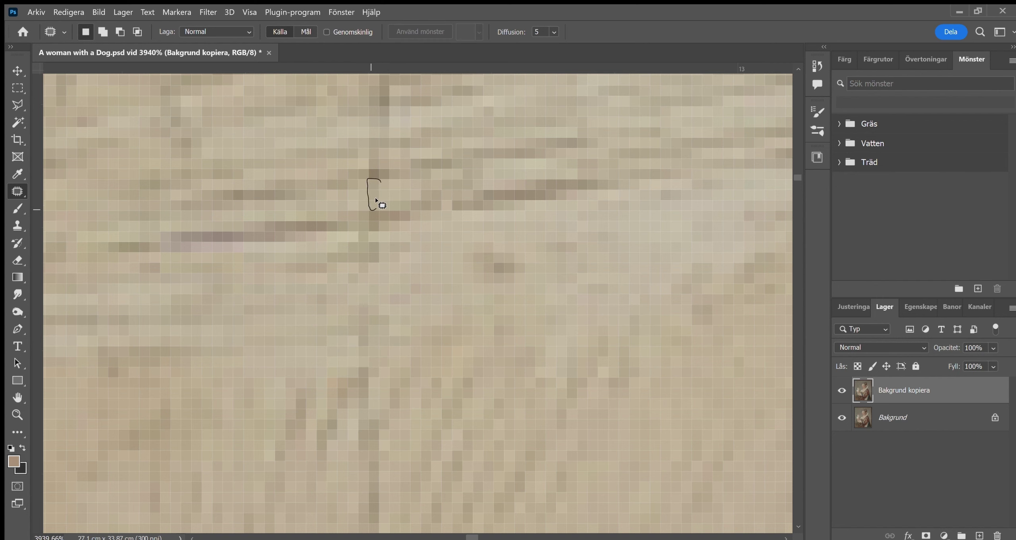
{"action": "left_click_drag", "start_coordinate": [412, 265], "coordinate": [405, 391]}
{"action": "scroll", "coordinate": [372, 362], "scroll_direction": "up", "scroll_amount": 3}
{"action": "mouse_move", "coordinate": [371, 330]}
{"action": "left_mouse_down"}
{"action": "mouse_move", "coordinate": [349, 352]}
{"action": "mouse_move", "coordinate": [387, 323]}
{"action": "left_mouse_up"}
{"action": "scroll", "coordinate": [349, 351], "scroll_direction": "up", "scroll_amount": 2}
{"action": "scroll", "coordinate": [397, 290], "scroll_direction": "down", "scroll_amount": 3}
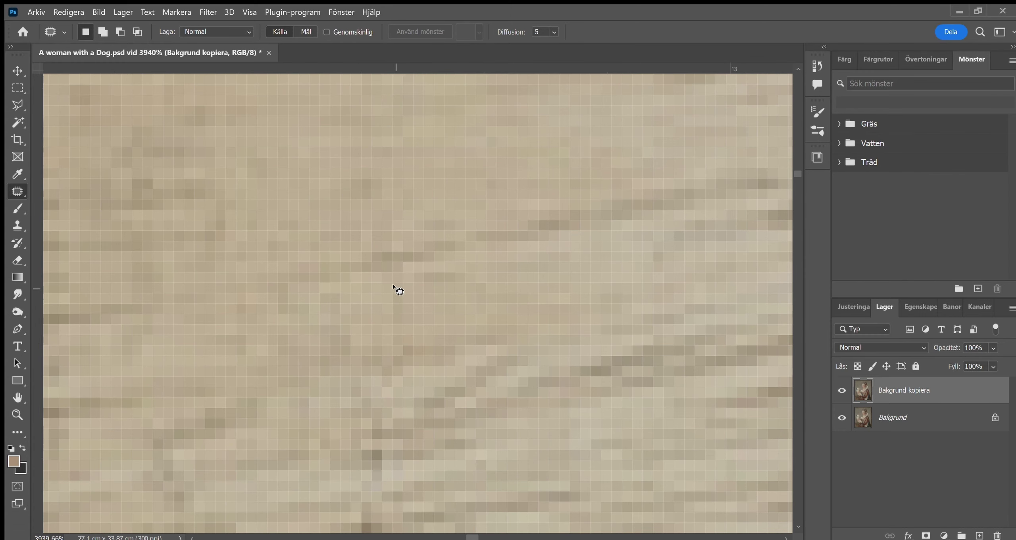
{"action": "scroll", "coordinate": [397, 410], "scroll_direction": "down", "scroll_amount": 2}
{"action": "left_click_drag", "start_coordinate": [382, 242], "coordinate": [375, 258]}
{"action": "scroll", "coordinate": [397, 266], "scroll_direction": "down", "scroll_amount": 3}
{"action": "scroll", "coordinate": [425, 275], "scroll_direction": "left", "scroll_amount": 2}
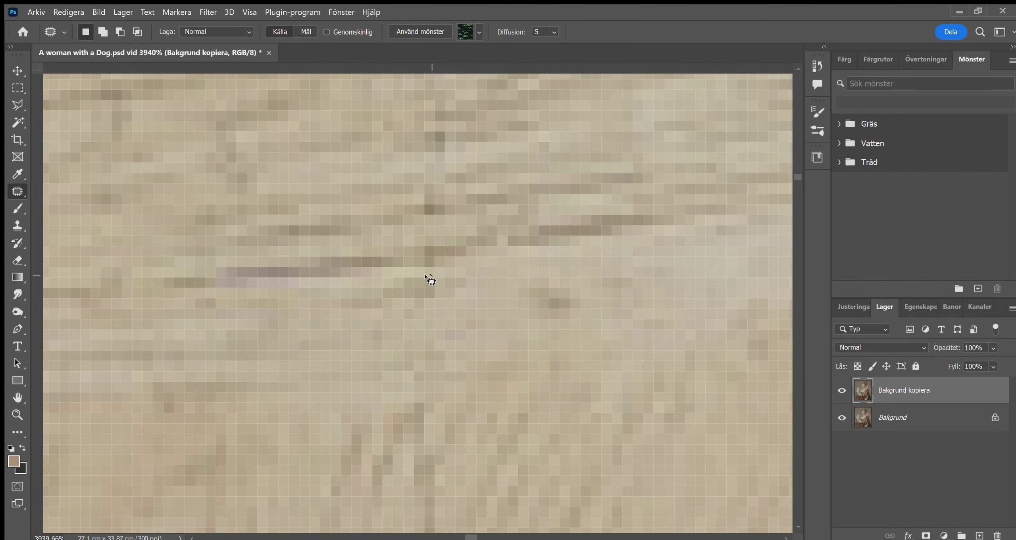
- Clear the patch selection and save the patched painting
{"action": "left_click", "coordinate": [452, 283]}
{"action": "scroll", "coordinate": [435, 312], "scroll_direction": "down", "scroll_amount": 2}
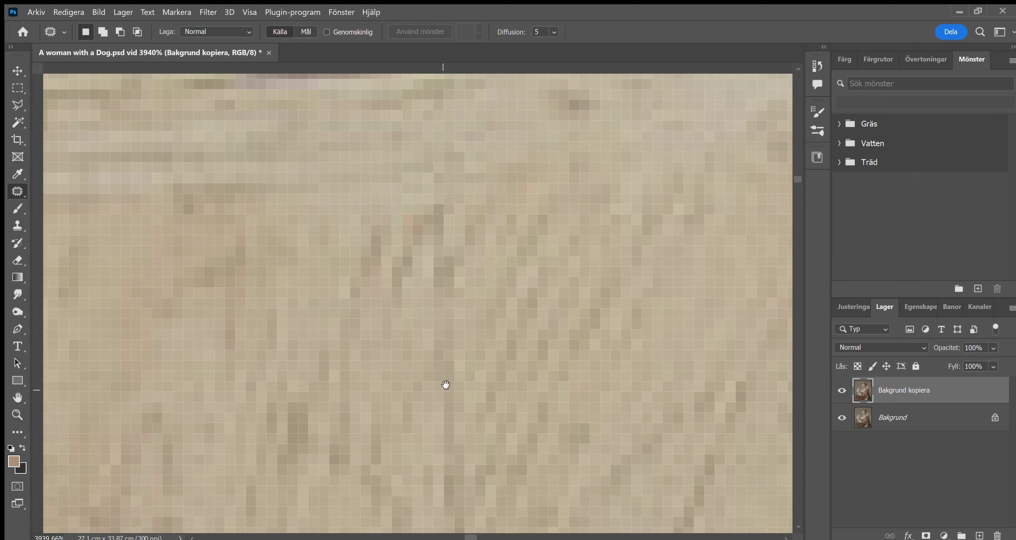
{"action": "left_click_drag", "start_coordinate": [446, 383], "coordinate": [422, 321]}
{"action": "scroll", "coordinate": [451, 366], "scroll_direction": "down", "scroll_amount": 1}
{"action": "key", "text": "ctrl+d"}
{"action": "key", "text": "ctrl+s"}
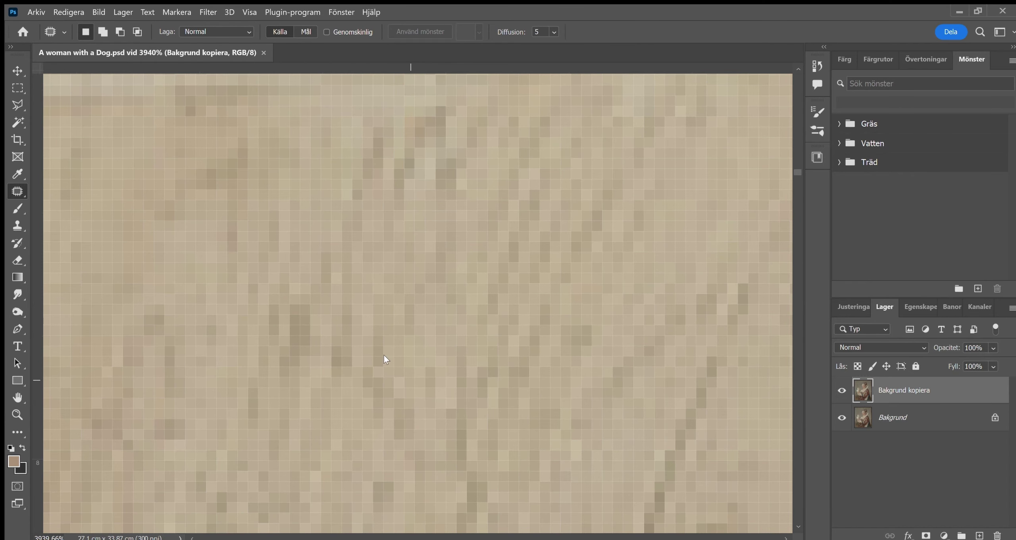
- Patch the pixels where the cracks meet and a longer crack stretch
{"action": "scroll", "coordinate": [456, 232], "scroll_direction": "down", "scroll_amount": 1}
{"action": "mouse_move", "coordinate": [427, 215]}
{"action": "left_mouse_down"}
{"action": "mouse_move", "coordinate": [455, 232]}
{"action": "mouse_move", "coordinate": [400, 310]}
{"action": "left_mouse_up"}
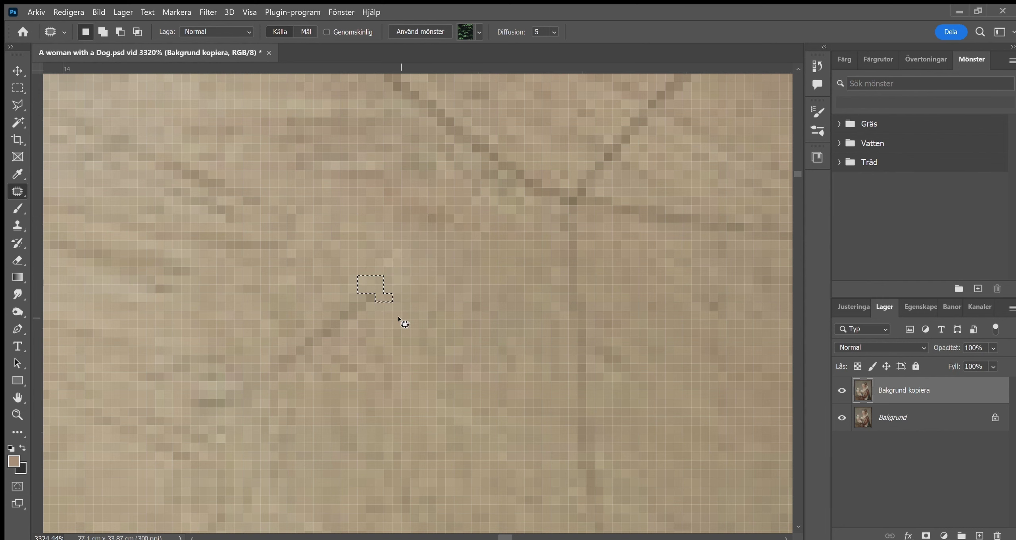
{"action": "mouse_move", "coordinate": [339, 310]}
{"action": "left_mouse_down"}
{"action": "mouse_move", "coordinate": [395, 265]}
{"action": "mouse_move", "coordinate": [359, 321]}
{"action": "left_mouse_up"}
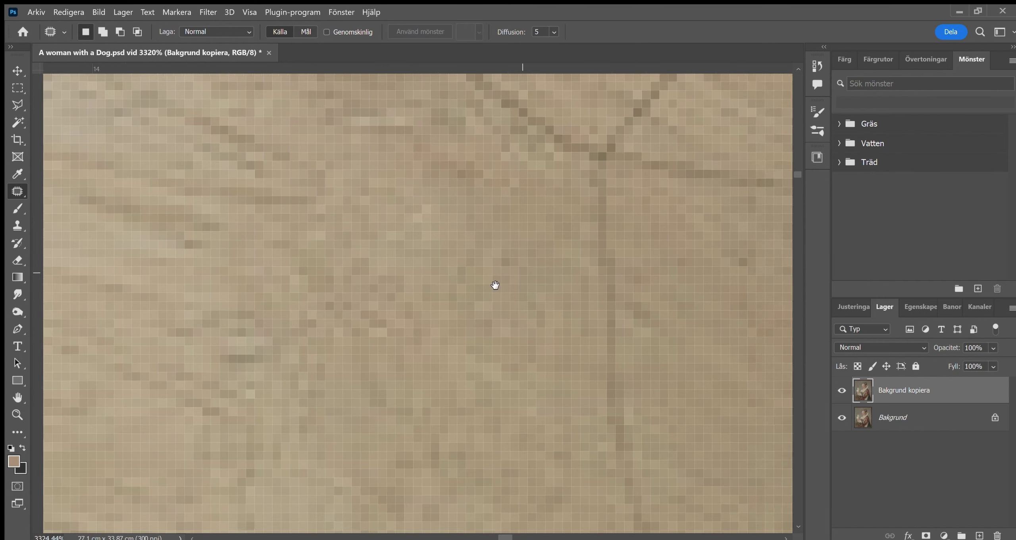
{"action": "left_click_drag", "start_coordinate": [572, 275], "coordinate": [374, 467]}
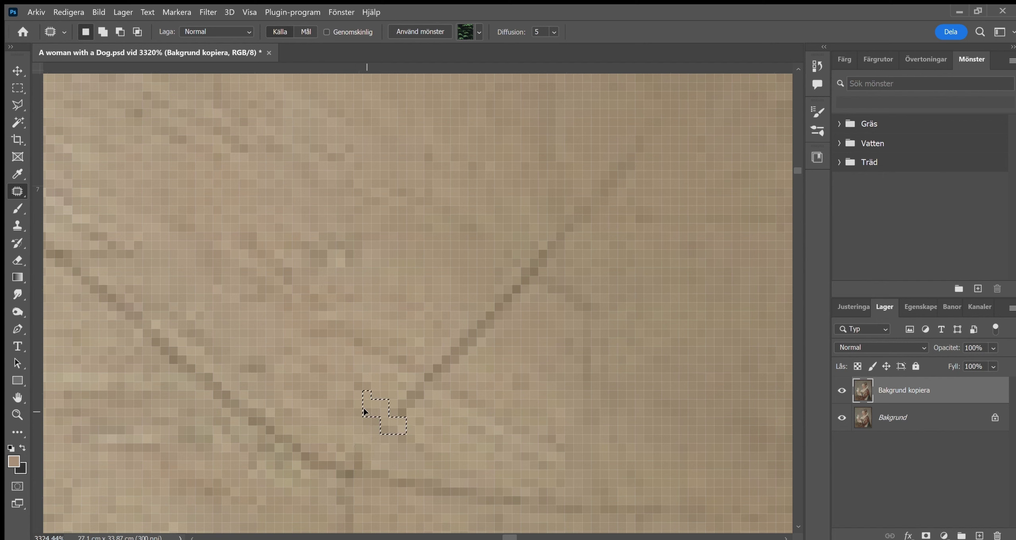
{"action": "left_click_drag", "start_coordinate": [480, 342], "coordinate": [480, 345]}
{"action": "left_click_drag", "start_coordinate": [486, 295], "coordinate": [507, 305]}
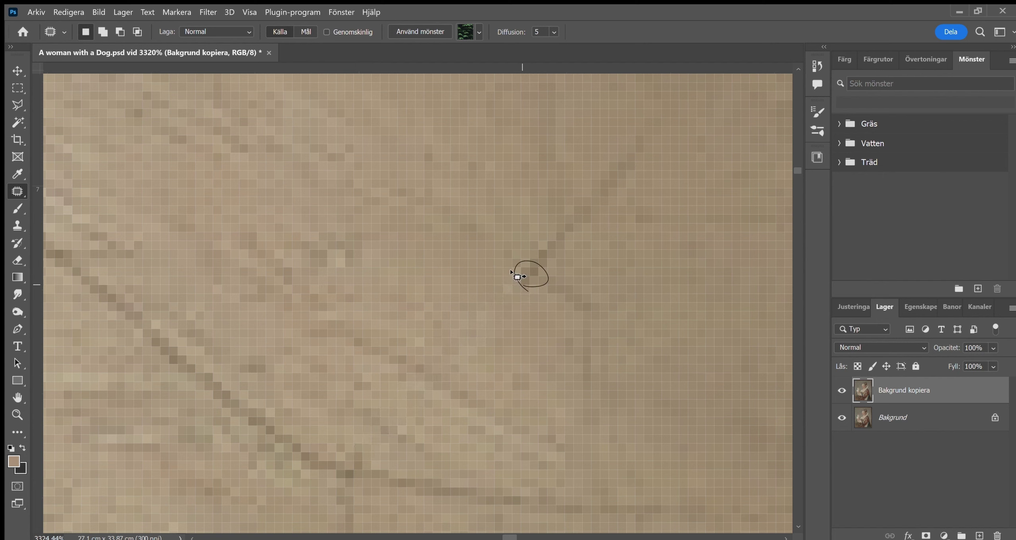
{"action": "left_click_drag", "start_coordinate": [538, 195], "coordinate": [516, 309]}
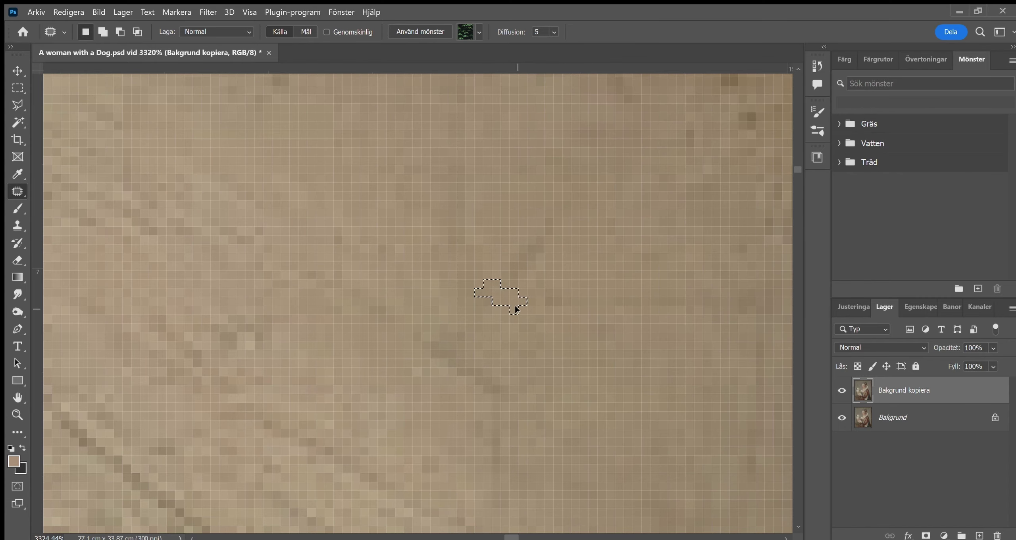
- Toggle the retouched copy layer off and on to compare, then deselect
{"action": "key", "text": "z"}
{"action": "scroll", "coordinate": [78, 371], "scroll_direction": "down", "scroll_amount": 5}
{"action": "left_click", "coordinate": [841, 390]}
{"action": "left_click", "coordinate": [842, 390]}
{"action": "scroll", "coordinate": [447, 303], "scroll_direction": "up", "scroll_amount": 5}
{"action": "key", "text": "j"}
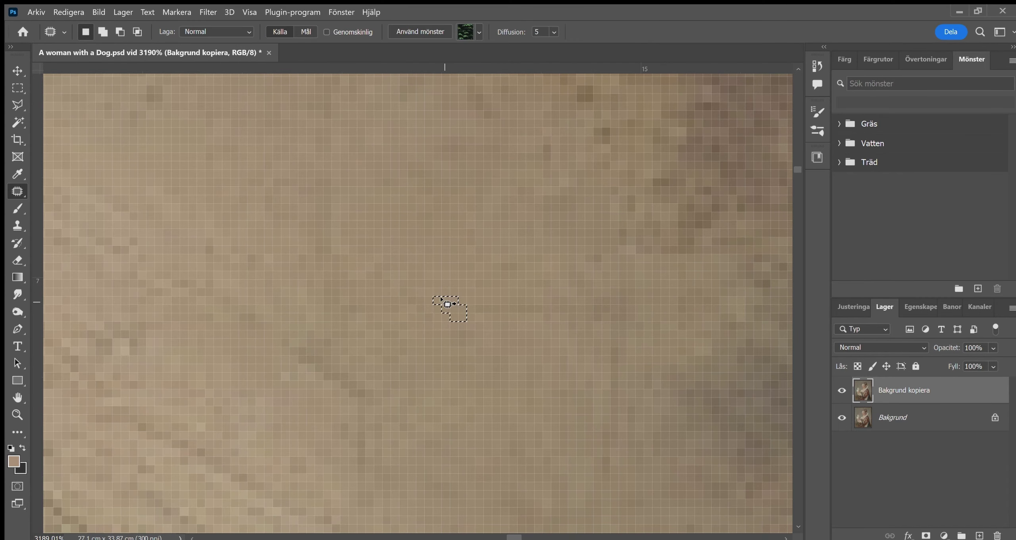
{"action": "key", "text": "ctrl+d"}
{"action": "left_click", "coordinate": [842, 390]}
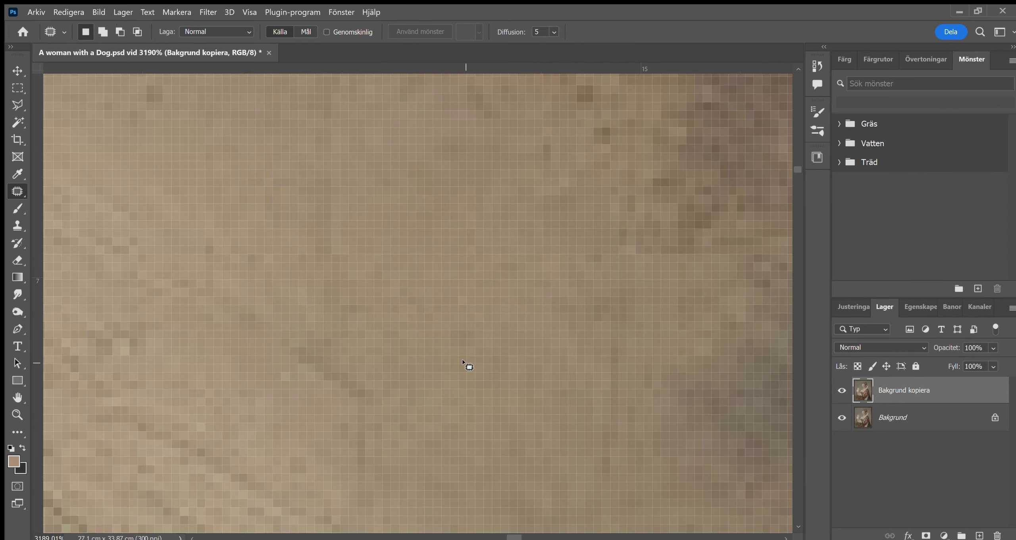
- Patch two more small groups of forehead crack pixels
{"action": "scroll", "coordinate": [462, 361], "scroll_direction": "down", "scroll_amount": 5}
{"action": "scroll", "coordinate": [422, 249], "scroll_direction": "up", "scroll_amount": 2}
{"action": "scroll", "coordinate": [423, 249], "scroll_direction": "up", "scroll_amount": 3}
{"action": "key", "text": "ctrl+d"}
{"action": "scroll", "coordinate": [435, 313], "scroll_direction": "down", "scroll_amount": 2}
{"action": "scroll", "coordinate": [379, 233], "scroll_direction": "up", "scroll_amount": 2}
{"action": "left_click_drag", "start_coordinate": [512, 204], "coordinate": [507, 240]}
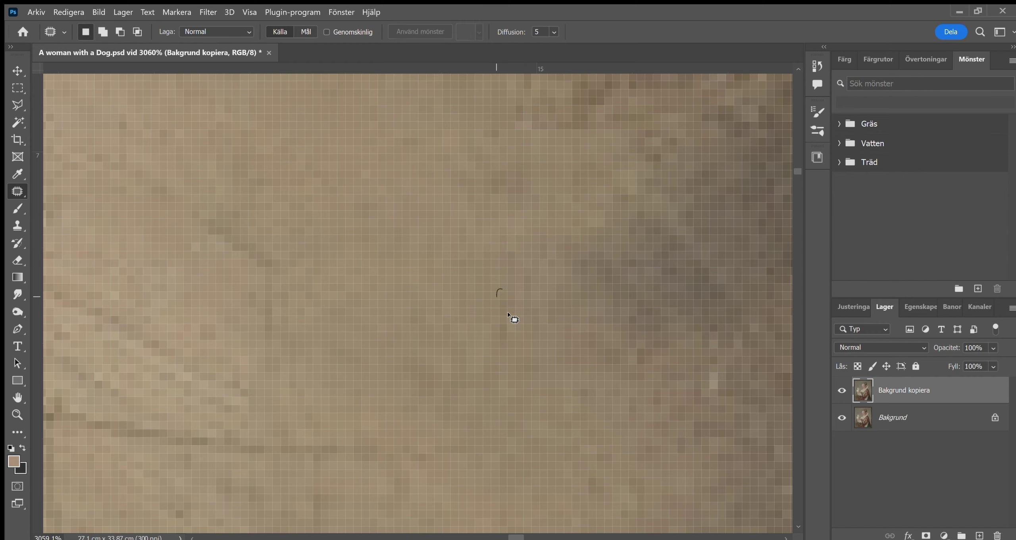
{"action": "scroll", "coordinate": [461, 286], "scroll_direction": "left", "scroll_amount": 3}
{"action": "left_click_drag", "start_coordinate": [467, 291], "coordinate": [466, 294]}
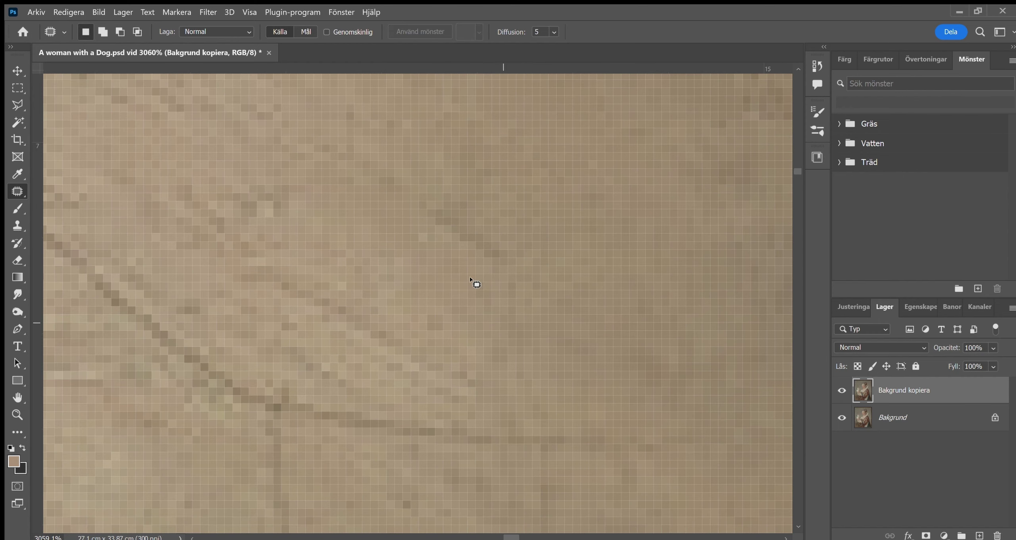
- Cover another forehead crack with nearby clean skin
{"action": "key", "text": "z"}
{"action": "scroll", "coordinate": [404, 284], "scroll_direction": "down", "scroll_amount": 5}
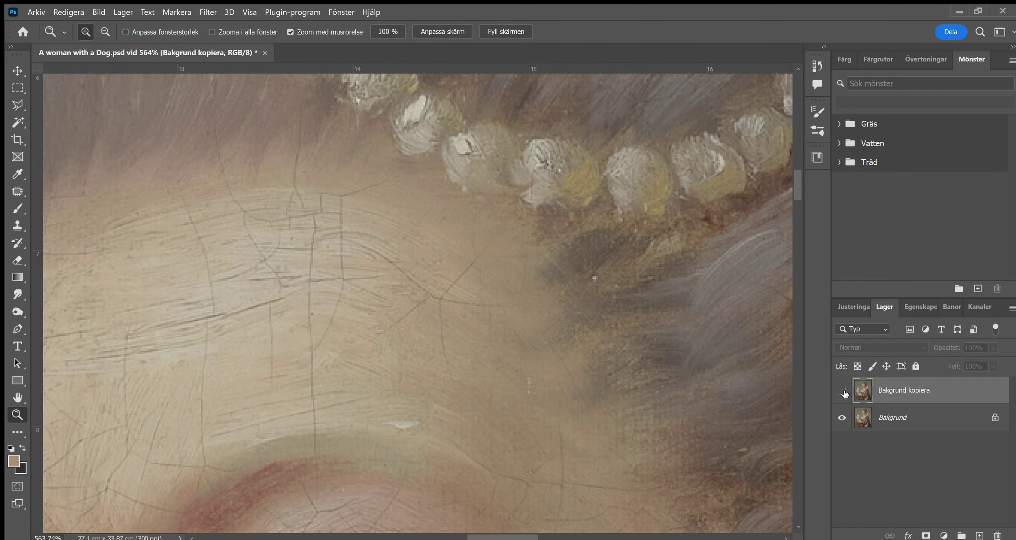
{"action": "scroll", "coordinate": [405, 283], "scroll_direction": "up", "scroll_amount": 5}
{"action": "scroll", "coordinate": [405, 284], "scroll_direction": "down", "scroll_amount": 3}
{"action": "scroll", "coordinate": [396, 273], "scroll_direction": "up", "scroll_amount": 2}
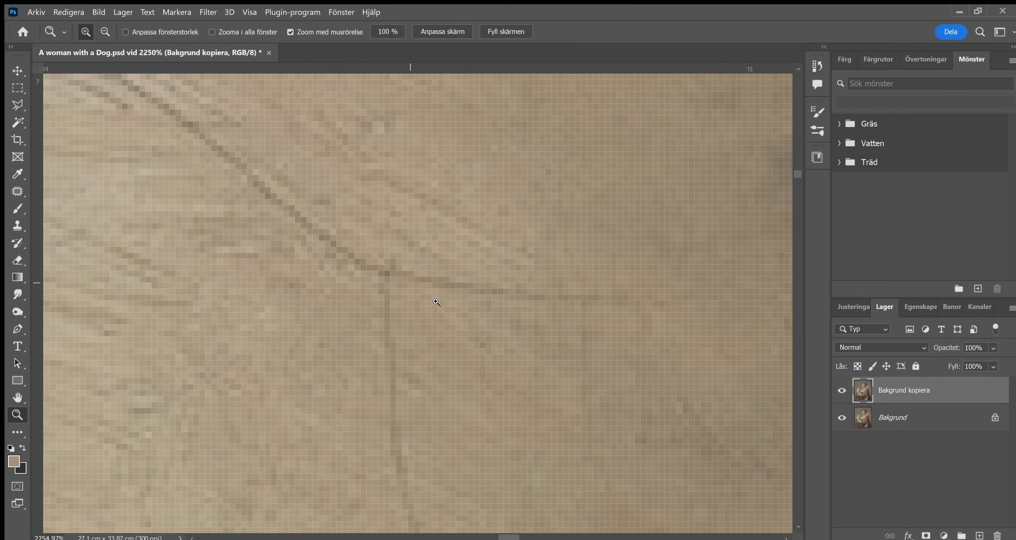
{"action": "key", "text": "j"}
{"action": "left_click_drag", "start_coordinate": [449, 282], "coordinate": [510, 293]}
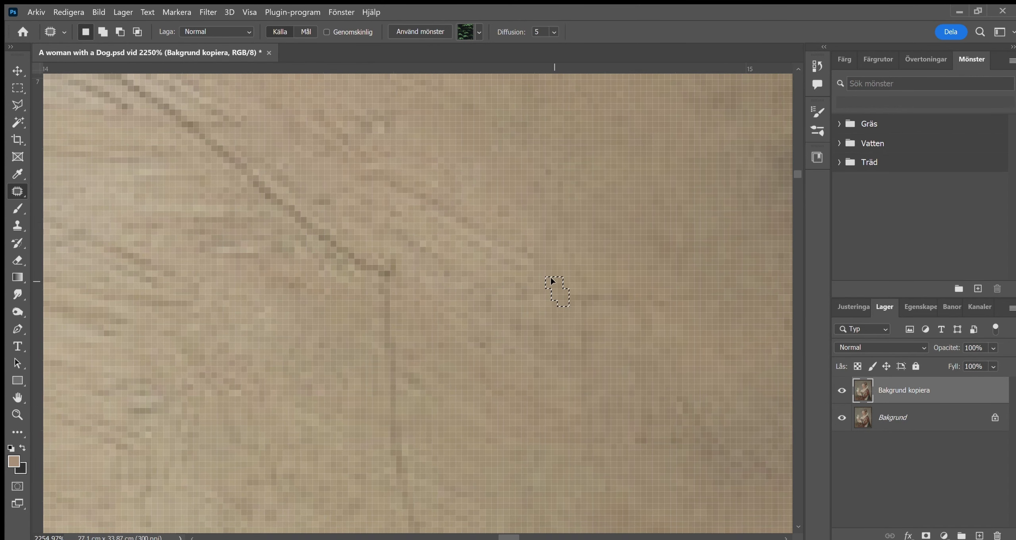
{"action": "scroll", "coordinate": [374, 243], "scroll_direction": "left", "scroll_amount": 2}
{"action": "left_click_drag", "start_coordinate": [472, 287], "coordinate": [461, 264]}
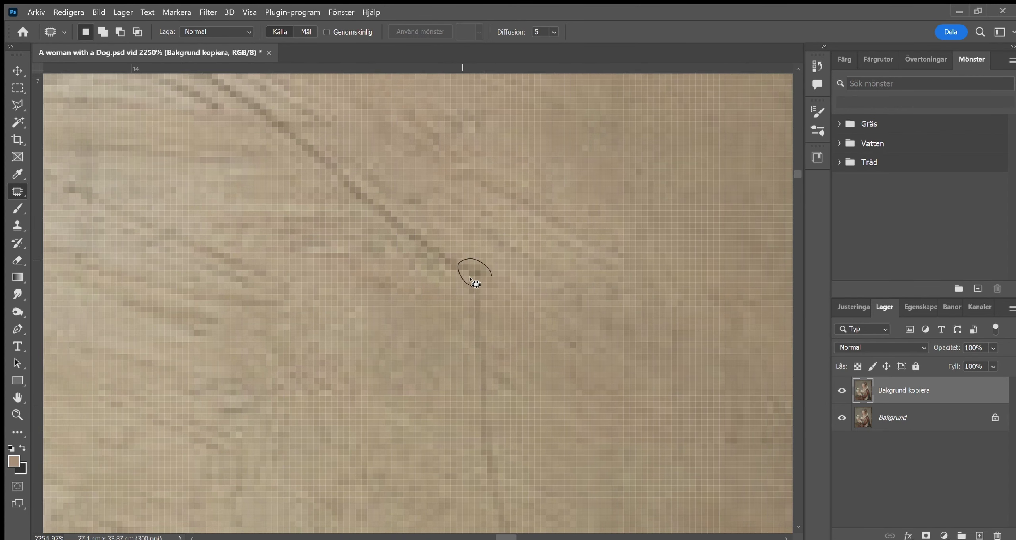
- Patch one last small crack segment and clear the selection
{"action": "scroll", "coordinate": [457, 301], "scroll_direction": "down", "scroll_amount": 2}
{"action": "scroll", "coordinate": [456, 302], "scroll_direction": "right", "scroll_amount": 1}
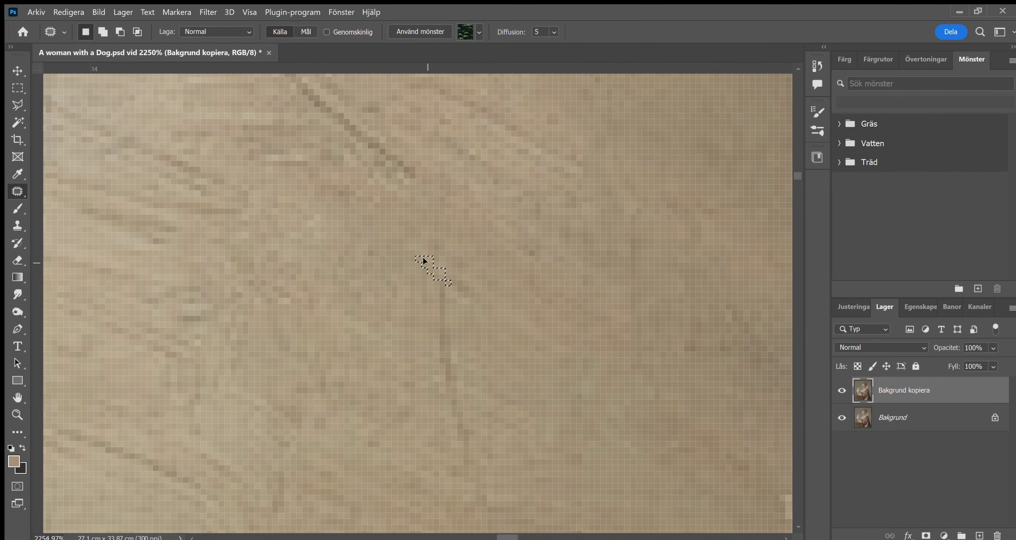
{"action": "scroll", "coordinate": [424, 304], "scroll_direction": "down", "scroll_amount": 1}
{"action": "scroll", "coordinate": [424, 305], "scroll_direction": "left", "scroll_amount": 1}
{"action": "left_click_drag", "start_coordinate": [447, 286], "coordinate": [476, 294]}
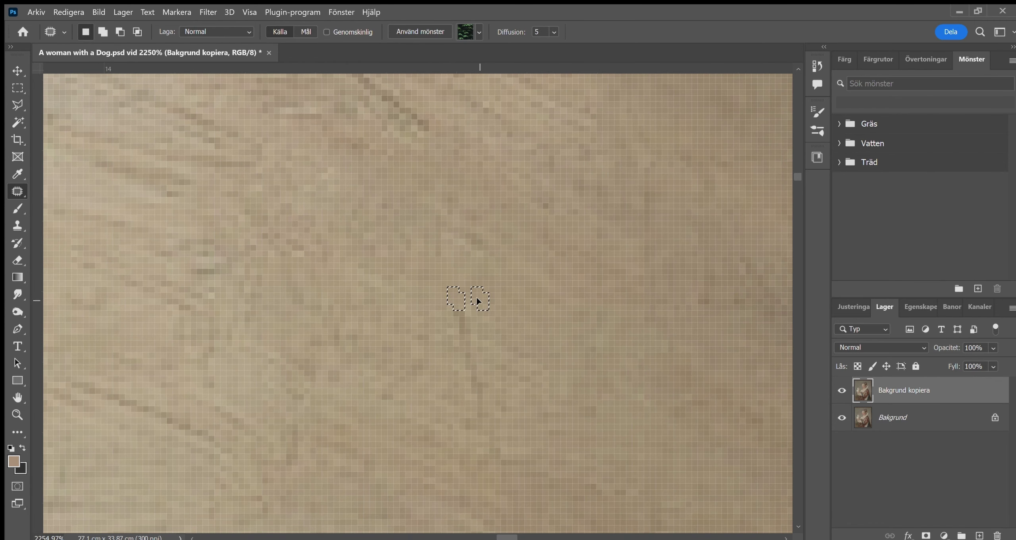
{"action": "left_click", "coordinate": [458, 340]}
{"action": "scroll", "coordinate": [468, 325], "scroll_direction": "down", "scroll_amount": 1}
{"action": "scroll", "coordinate": [469, 325], "scroll_direction": "right", "scroll_amount": 1}
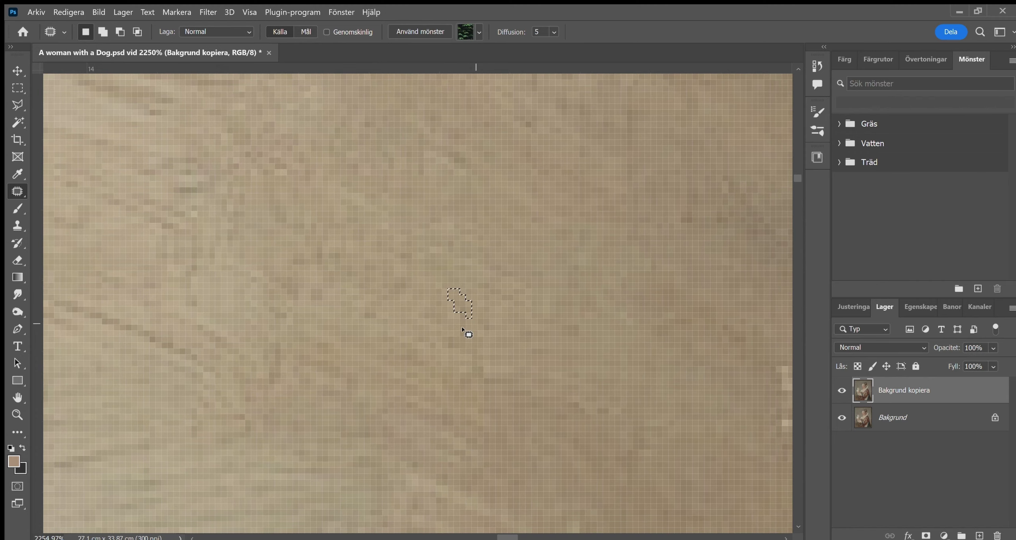
{"action": "key", "text": "ctrl+d"}
- Duplicate the working layer into Bakgrund kopiera 2
{"action": "key", "text": "z"}
{"action": "left_click_drag", "start_coordinate": [426, 356], "coordinate": [629, 340]}
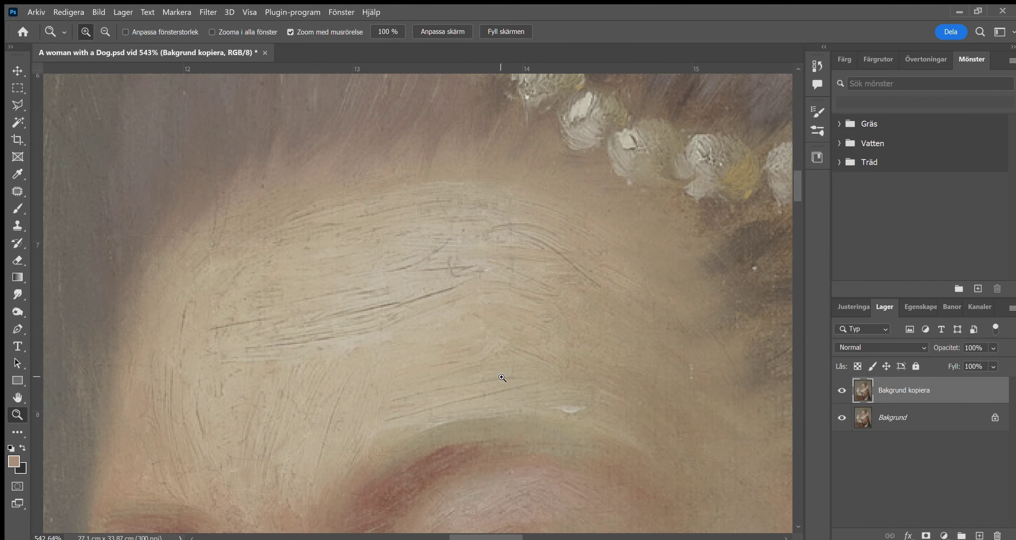
{"action": "key", "text": "ctrl+j"}
{"action": "left_click_drag", "start_coordinate": [562, 235], "coordinate": [611, 235]}
- Patch three sections of the diagonal forehead crack, then deselect
{"action": "key", "text": "j"}
{"action": "left_click_drag", "start_coordinate": [572, 207], "coordinate": [594, 222]}
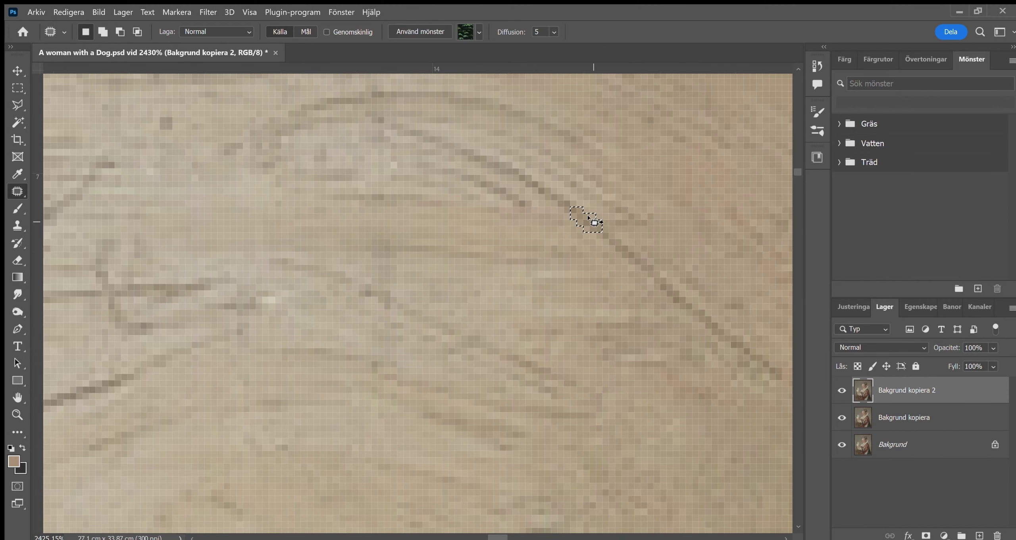
{"action": "left_click_drag", "start_coordinate": [674, 301], "coordinate": [734, 328]}
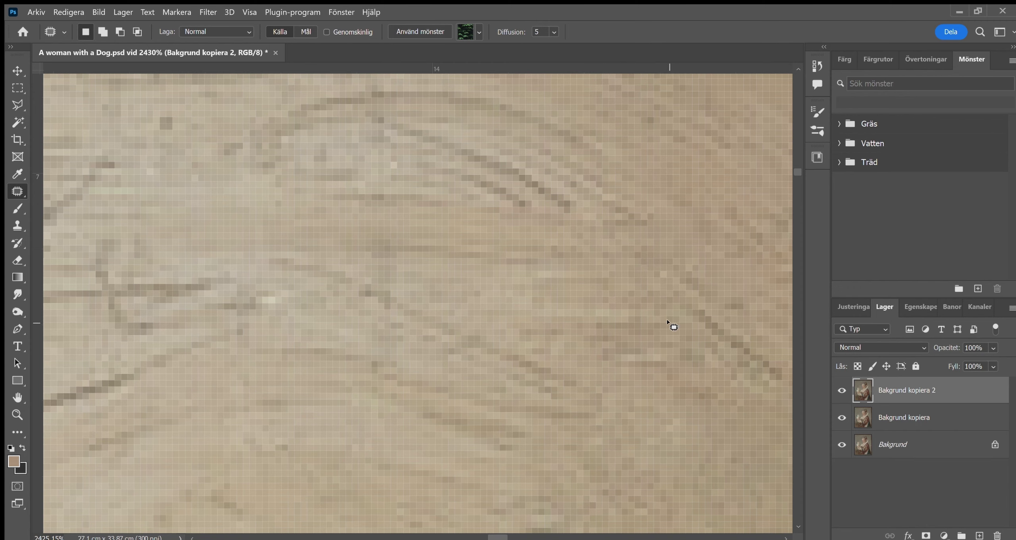
{"action": "scroll", "coordinate": [555, 249], "scroll_direction": "down", "scroll_amount": 2}
{"action": "scroll", "coordinate": [555, 249], "scroll_direction": "right", "scroll_amount": 2}
{"action": "mouse_move", "coordinate": [556, 249]}
{"action": "left_mouse_down"}
{"action": "mouse_move", "coordinate": [531, 250]}
{"action": "mouse_move", "coordinate": [603, 288]}
{"action": "left_mouse_up"}
{"action": "key", "text": "z"}
{"action": "left_click", "coordinate": [370, 353], "text": "alt"}
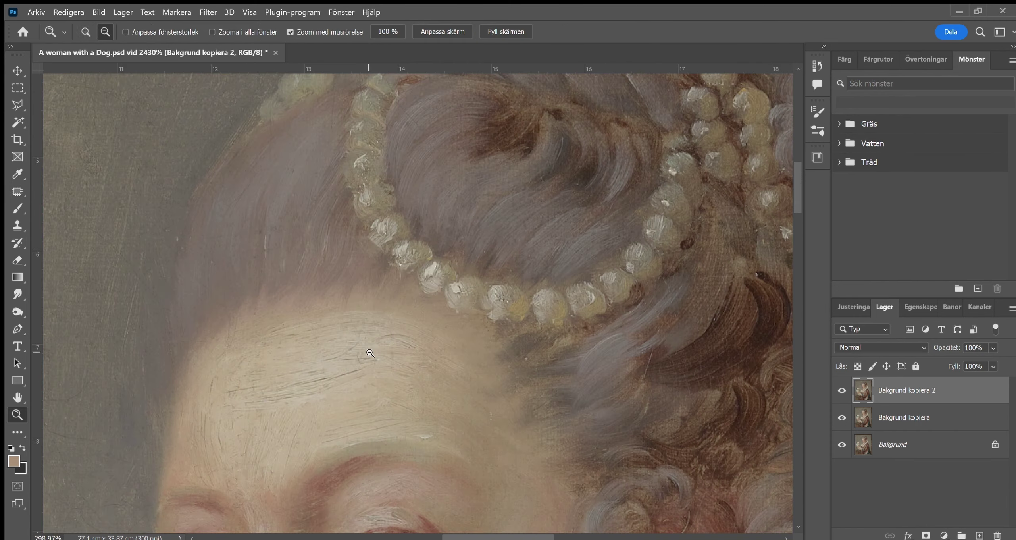
- Hide Bakgrund kopiera, patch another forehead crack, and view the whole face
{"action": "left_click_drag", "start_coordinate": [418, 381], "coordinate": [516, 381]}
{"action": "key", "text": "j"}
{"action": "left_click", "coordinate": [841, 417]}
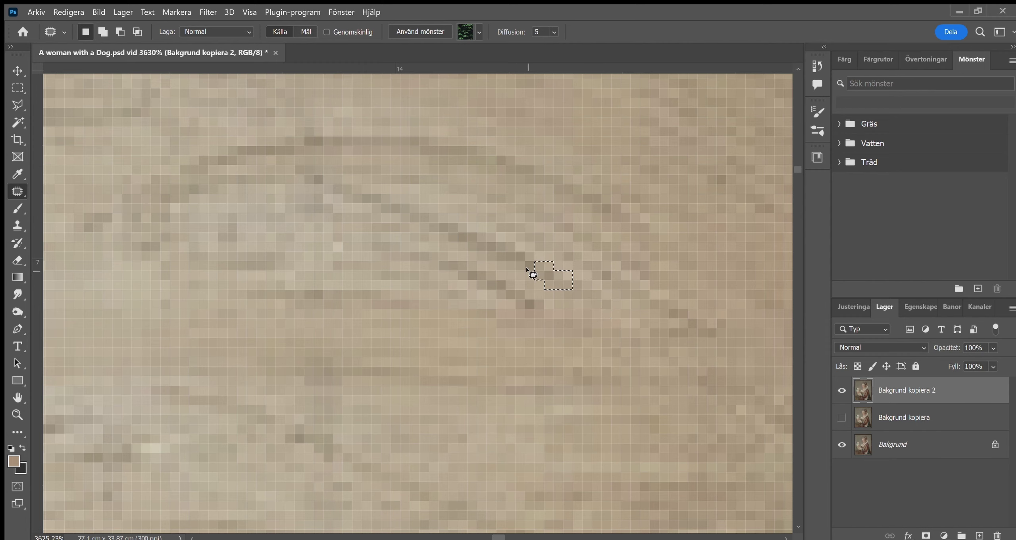
{"action": "left_click_drag", "start_coordinate": [456, 219], "coordinate": [463, 227]}
{"action": "key", "text": "z"}
{"action": "left_click_drag", "start_coordinate": [419, 317], "coordinate": [335, 329]}
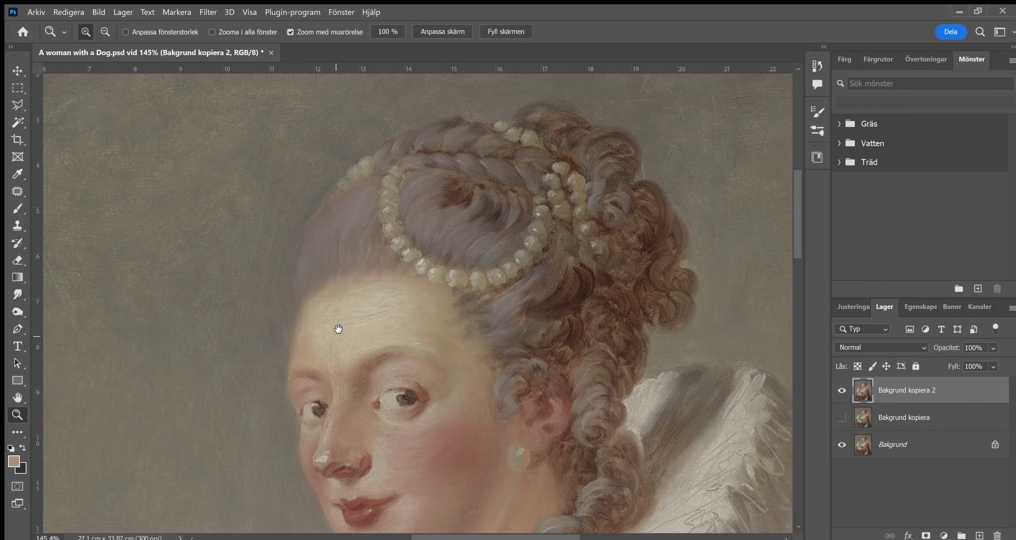
- Zoom in on the upper forehead and patch the first crack spots with nearby clean skin
{"action": "scroll", "coordinate": [436, 429], "scroll_direction": "up", "scroll_amount": 4}
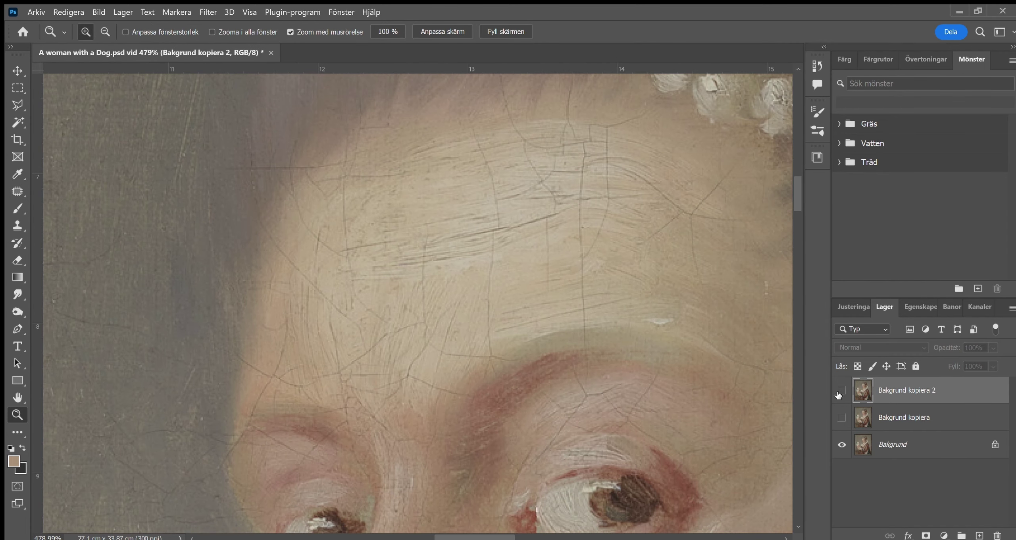
{"action": "mouse_move", "coordinate": [396, 262]}
{"action": "left_mouse_down"}
{"action": "mouse_move", "coordinate": [422, 262]}
{"action": "mouse_move", "coordinate": [383, 257]}
{"action": "left_mouse_up"}
{"action": "key", "text": "j"}
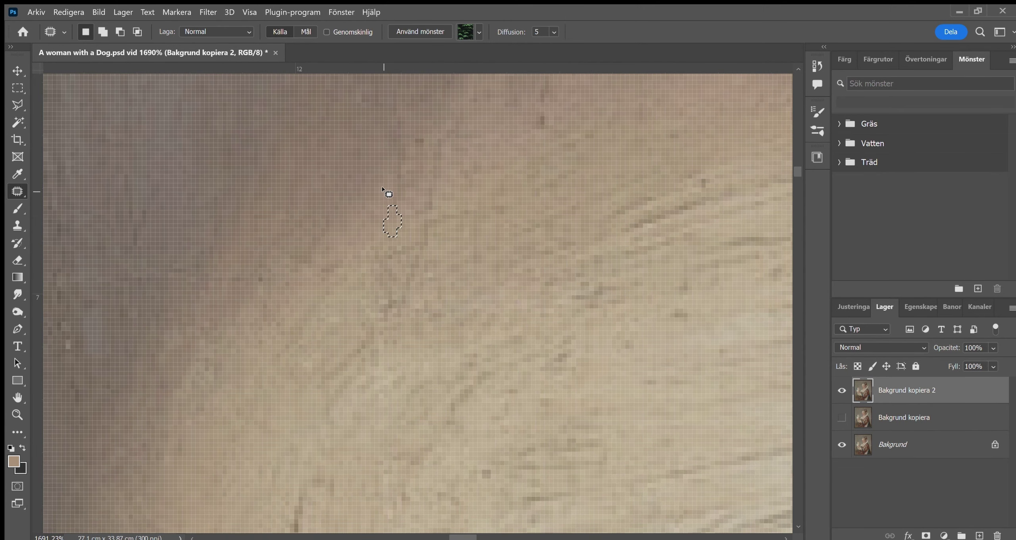
{"action": "left_click_drag", "start_coordinate": [396, 168], "coordinate": [409, 271]}
{"action": "left_click", "coordinate": [450, 231]}
{"action": "scroll", "coordinate": [422, 217], "scroll_direction": "up", "scroll_amount": 1}
{"action": "left_click_drag", "start_coordinate": [457, 205], "coordinate": [445, 275]}
{"action": "left_click_drag", "start_coordinate": [421, 247], "coordinate": [415, 241]}
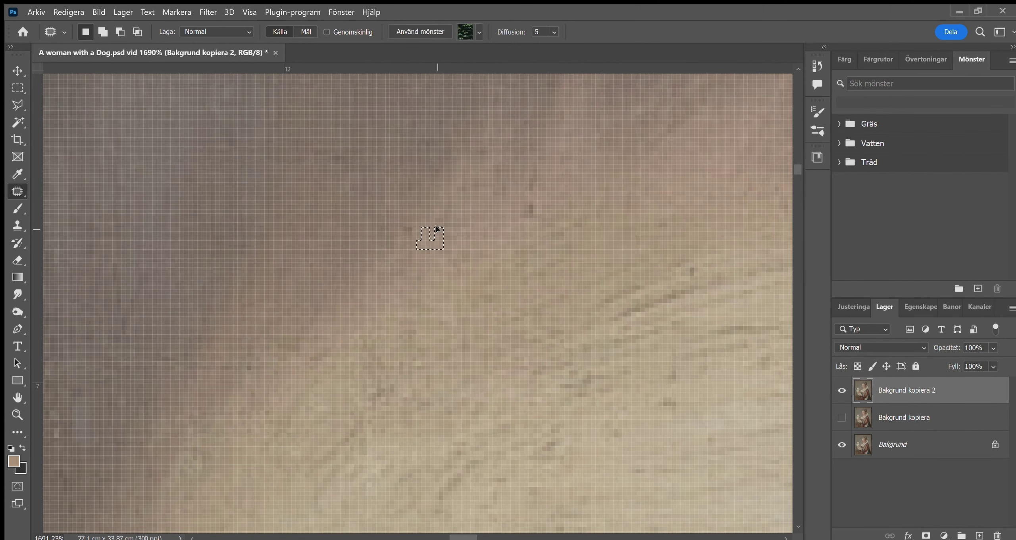
- Patch the crack segments near the brow, deselecting after each patch
{"action": "scroll", "coordinate": [389, 244], "scroll_direction": "down", "scroll_amount": 1}
{"action": "scroll", "coordinate": [233, 182], "scroll_direction": "right", "scroll_amount": 5}
{"action": "scroll", "coordinate": [234, 181], "scroll_direction": "right", "scroll_amount": 5}
{"action": "left_click_drag", "start_coordinate": [269, 275], "coordinate": [267, 273]}
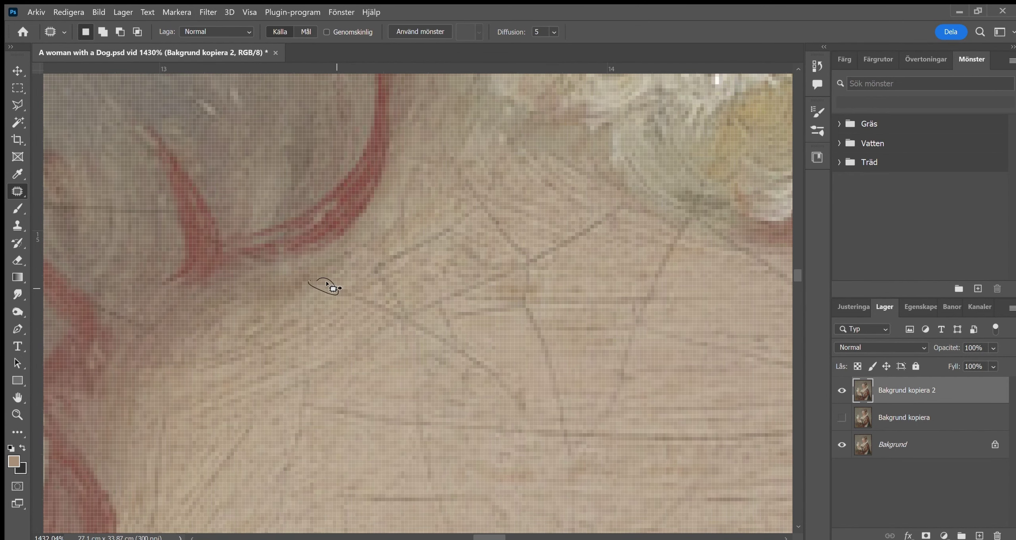
{"action": "left_click_drag", "start_coordinate": [368, 312], "coordinate": [372, 321]}
{"action": "left_click", "coordinate": [372, 321]}
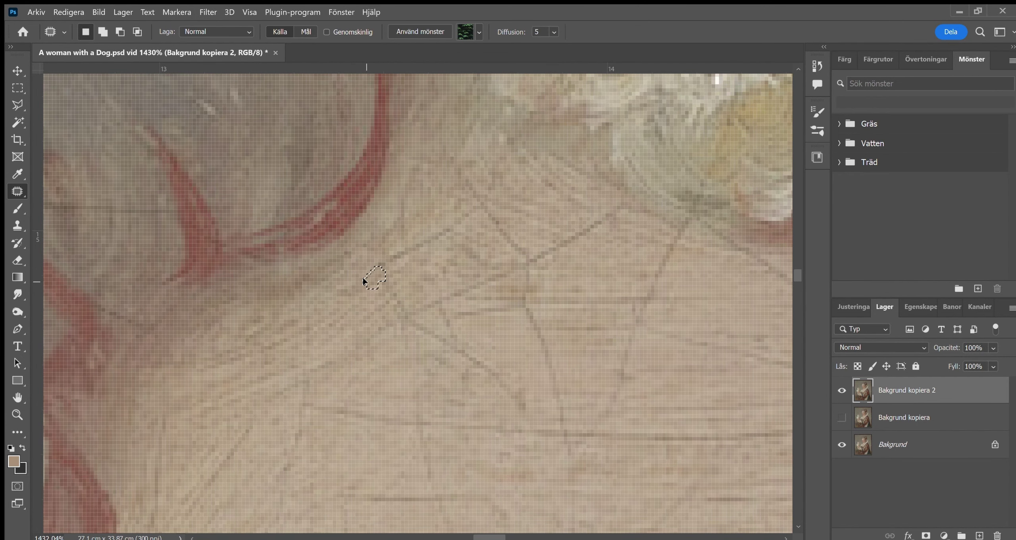
{"action": "left_click", "coordinate": [420, 231]}
{"action": "mouse_move", "coordinate": [447, 233]}
{"action": "left_mouse_down"}
{"action": "mouse_move", "coordinate": [449, 245]}
{"action": "mouse_move", "coordinate": [476, 234]}
{"action": "left_mouse_up"}
{"action": "left_click", "coordinate": [462, 213]}
- Patch further crack segments across the forehead
{"action": "scroll", "coordinate": [443, 207], "scroll_direction": "up", "scroll_amount": 1}
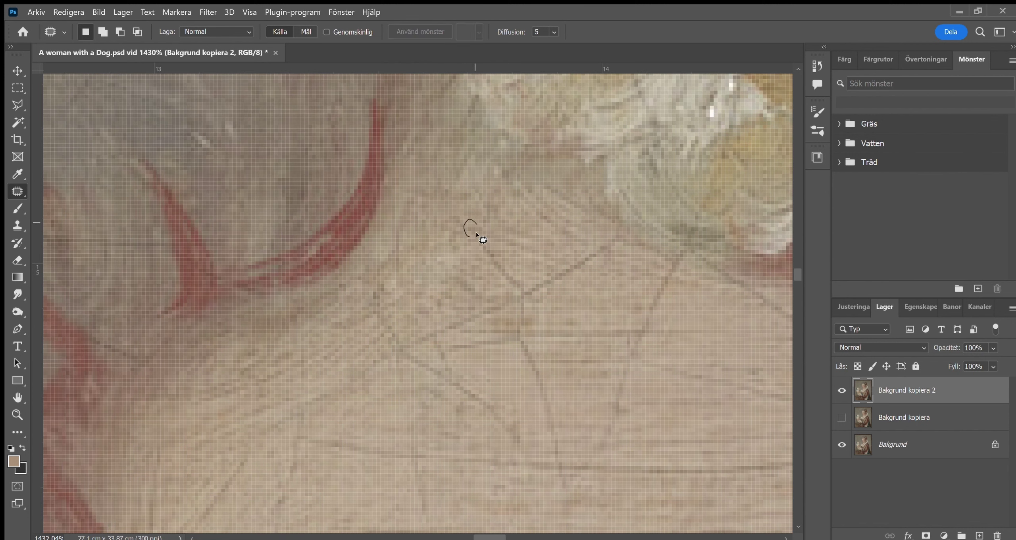
{"action": "left_click_drag", "start_coordinate": [513, 282], "coordinate": [518, 294]}
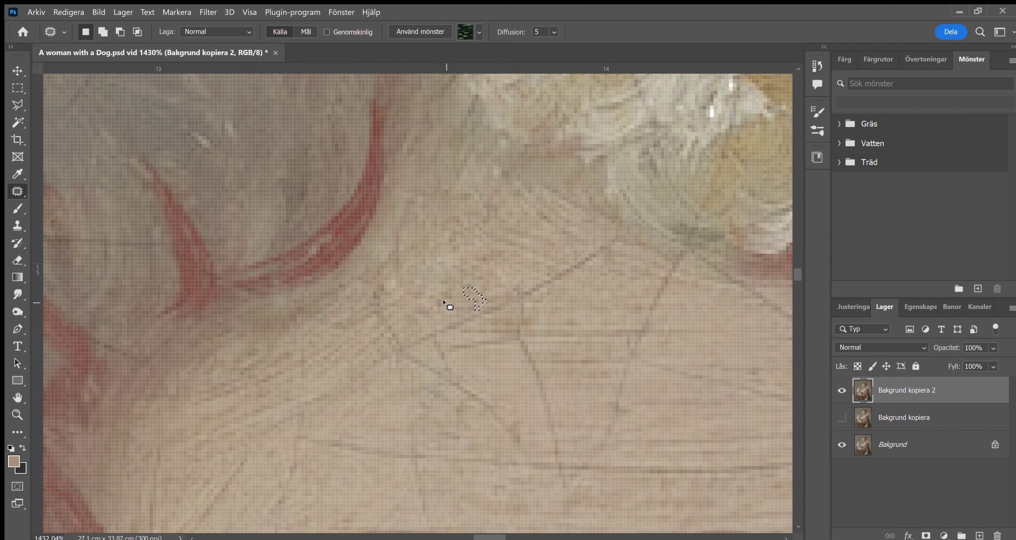
{"action": "mouse_move", "coordinate": [601, 254]}
{"action": "left_mouse_down"}
{"action": "mouse_move", "coordinate": [589, 263]}
{"action": "mouse_move", "coordinate": [573, 245]}
{"action": "left_mouse_up"}
{"action": "left_click", "coordinate": [508, 280]}
{"action": "left_click_drag", "start_coordinate": [532, 290], "coordinate": [524, 280]}
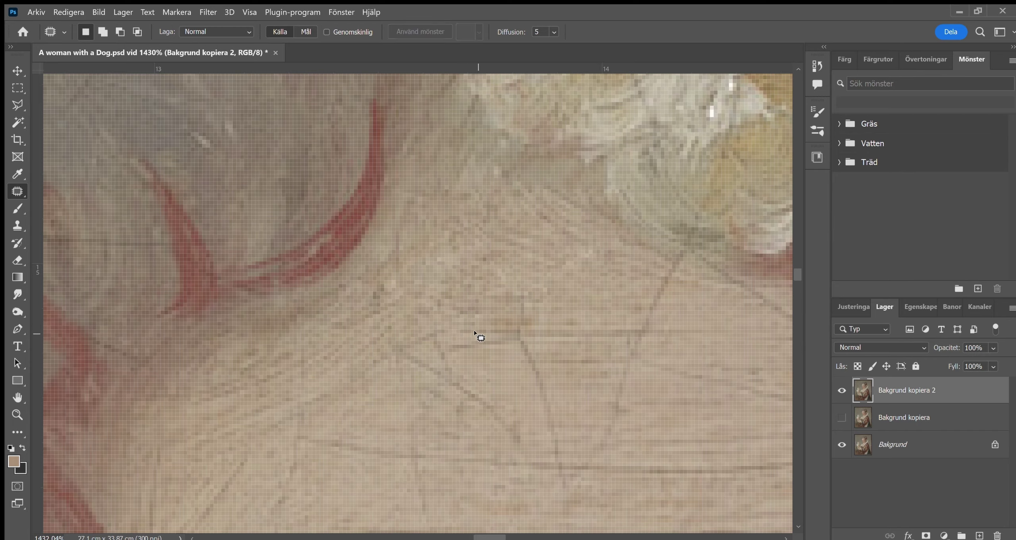
{"action": "scroll", "coordinate": [512, 339], "scroll_direction": "down", "scroll_amount": 2}
- Zoom in closer and cover the dark forehead crack line with clean skin
{"action": "left_click", "coordinate": [17, 414]}
{"action": "mouse_move", "coordinate": [403, 336]}
{"action": "left_mouse_down"}
{"action": "mouse_move", "coordinate": [465, 336]}
{"action": "mouse_move", "coordinate": [387, 313]}
{"action": "mouse_move", "coordinate": [431, 317]}
{"action": "left_mouse_up"}
{"action": "key", "text": "j"}
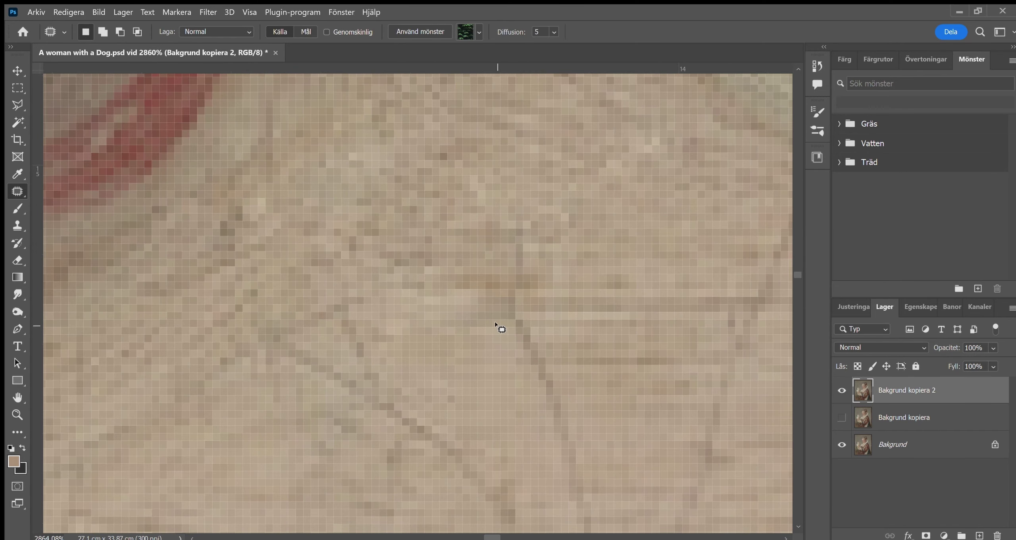
{"action": "mouse_move", "coordinate": [530, 374]}
{"action": "left_mouse_down"}
{"action": "mouse_move", "coordinate": [545, 392]}
{"action": "mouse_move", "coordinate": [524, 421]}
{"action": "left_mouse_up"}
{"action": "scroll", "coordinate": [549, 454], "scroll_direction": "down", "scroll_amount": 1}
{"action": "left_click_drag", "start_coordinate": [487, 254], "coordinate": [613, 274]}
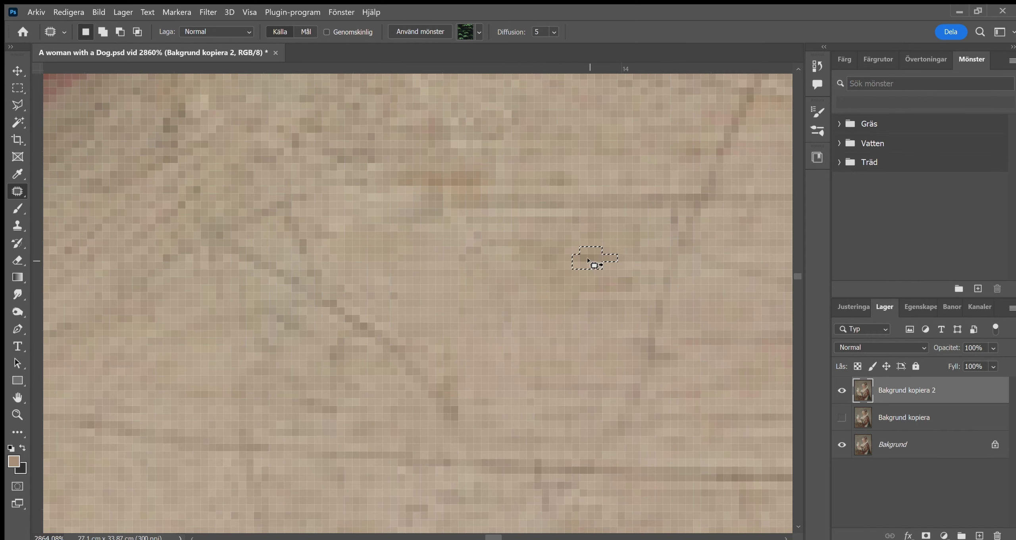
- Patch the remaining tiny forehead crack spots with nearby clean skin
{"action": "left_click_drag", "start_coordinate": [600, 200], "coordinate": [490, 200]}
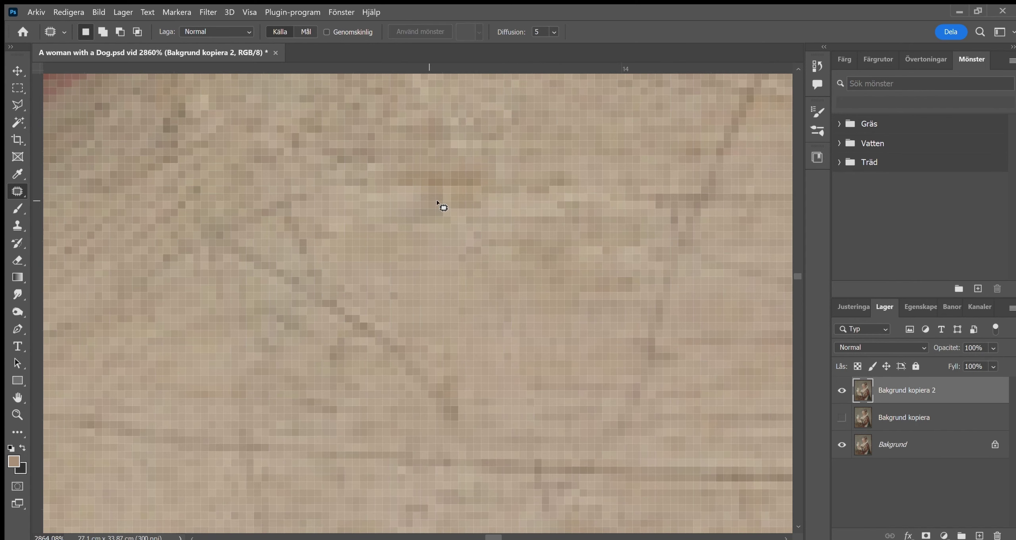
{"action": "scroll", "coordinate": [462, 207], "scroll_direction": "up", "scroll_amount": 3}
{"action": "left_click_drag", "start_coordinate": [556, 386], "coordinate": [589, 446]}
{"action": "scroll", "coordinate": [472, 301], "scroll_direction": "up", "scroll_amount": 2}
{"action": "left_click_drag", "start_coordinate": [576, 312], "coordinate": [646, 454]}
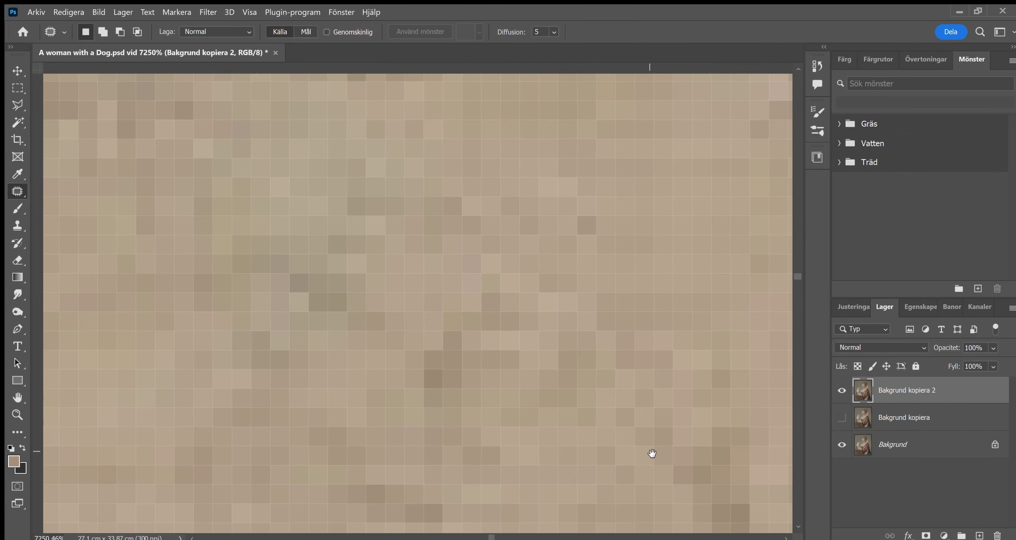
- Patch the first neck crack segment below the pearls with nearby clean skin
{"action": "key", "text": "z"}
{"action": "scroll", "coordinate": [424, 350], "scroll_direction": "down", "scroll_amount": 5}
{"action": "scroll", "coordinate": [424, 350], "scroll_direction": "down", "scroll_amount": 2}
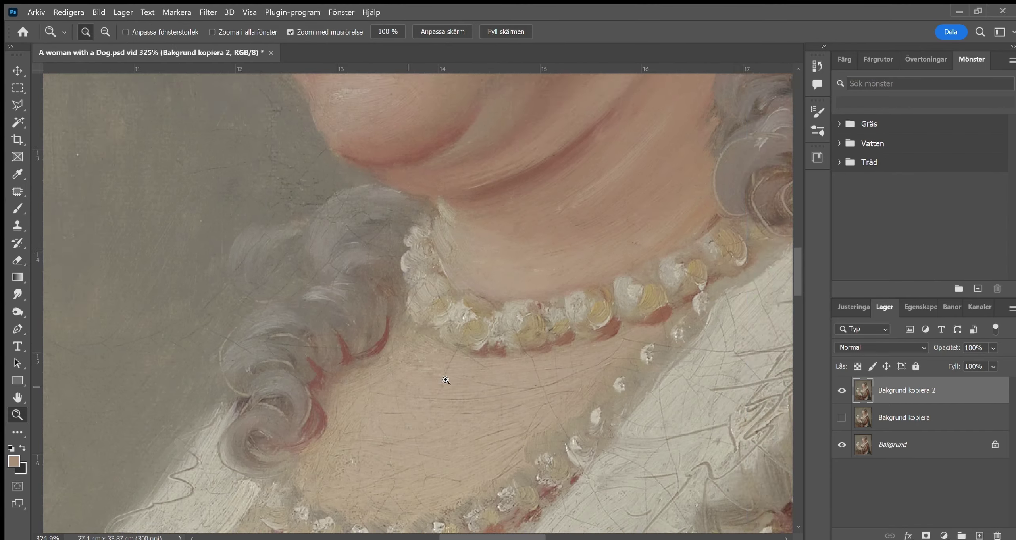
{"action": "scroll", "coordinate": [442, 379], "scroll_direction": "up", "scroll_amount": 6}
{"action": "key", "text": "j"}
{"action": "mouse_move", "coordinate": [368, 340]}
{"action": "left_mouse_down"}
{"action": "mouse_move", "coordinate": [413, 333]}
{"action": "mouse_move", "coordinate": [393, 258]}
{"action": "left_mouse_up"}
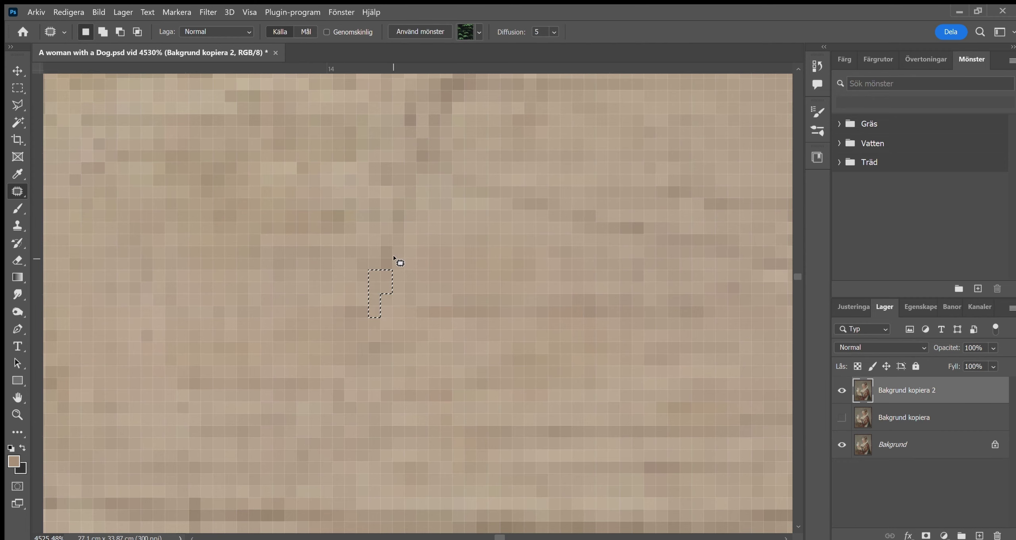
{"action": "left_click_drag", "start_coordinate": [424, 217], "coordinate": [474, 186]}
- Move across the neck and outline another crack to patch
{"action": "scroll", "coordinate": [474, 185], "scroll_direction": "right", "scroll_amount": 3}
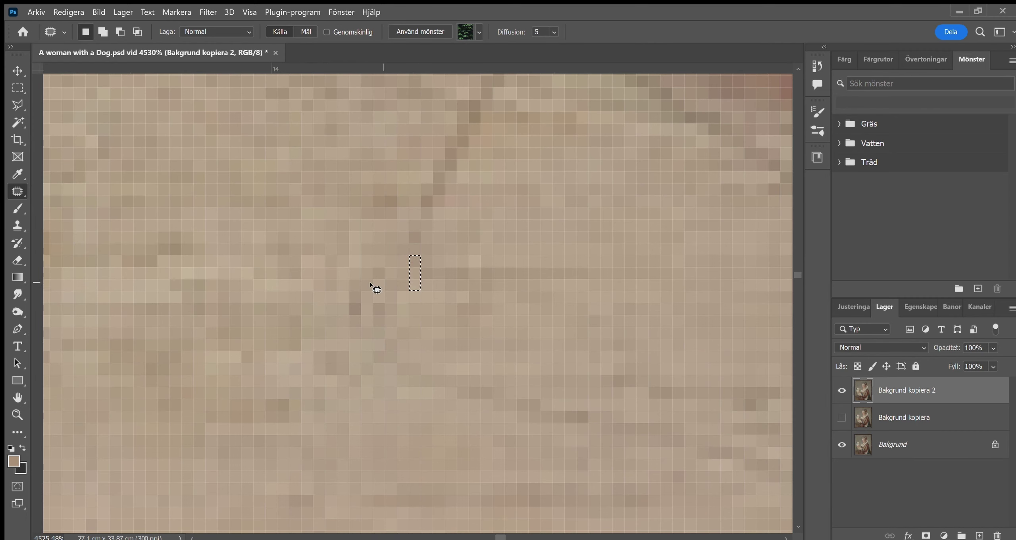
{"action": "scroll", "coordinate": [422, 141], "scroll_direction": "down", "scroll_amount": 5}
{"action": "scroll", "coordinate": [428, 337], "scroll_direction": "right", "scroll_amount": 2}
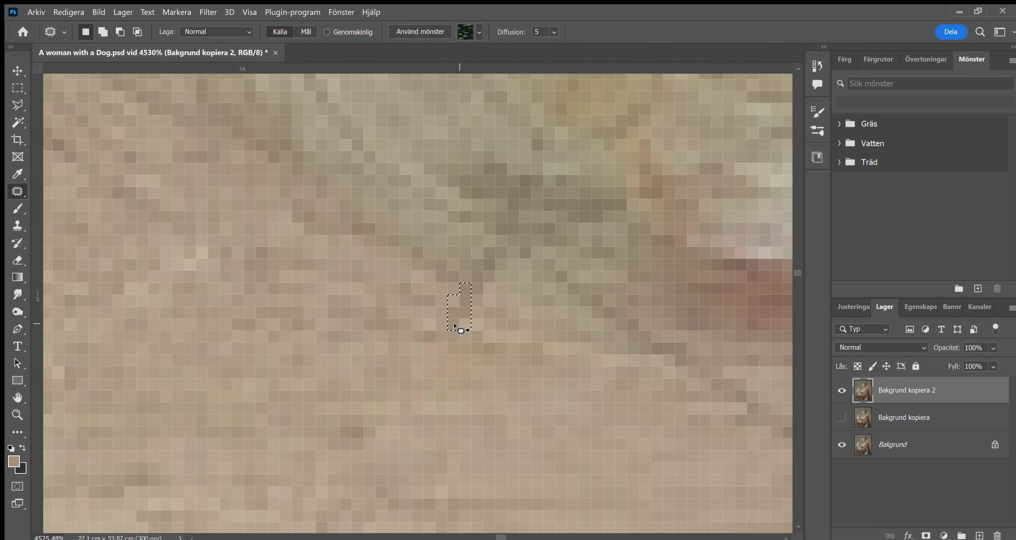
{"action": "left_click_drag", "start_coordinate": [460, 331], "coordinate": [460, 298]}
{"action": "scroll", "coordinate": [467, 304], "scroll_direction": "down", "scroll_amount": 3}
{"action": "scroll", "coordinate": [517, 306], "scroll_direction": "right", "scroll_amount": 3}
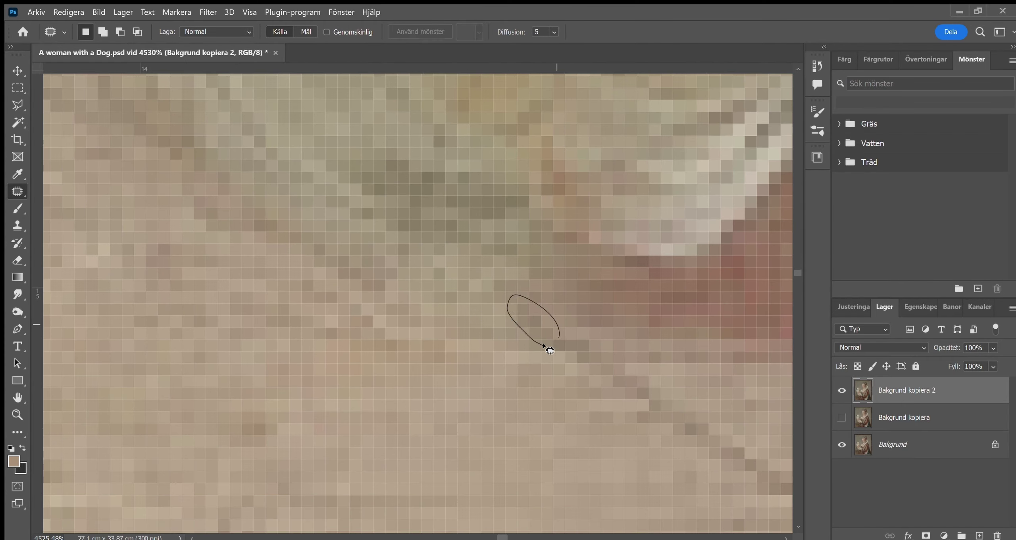
{"action": "left_click_drag", "start_coordinate": [532, 328], "coordinate": [484, 296]}
{"action": "scroll", "coordinate": [484, 294], "scroll_direction": "right", "scroll_amount": 2}
{"action": "scroll", "coordinate": [544, 299], "scroll_direction": "down", "scroll_amount": 2}
{"action": "scroll", "coordinate": [573, 338], "scroll_direction": "down", "scroll_amount": 2}
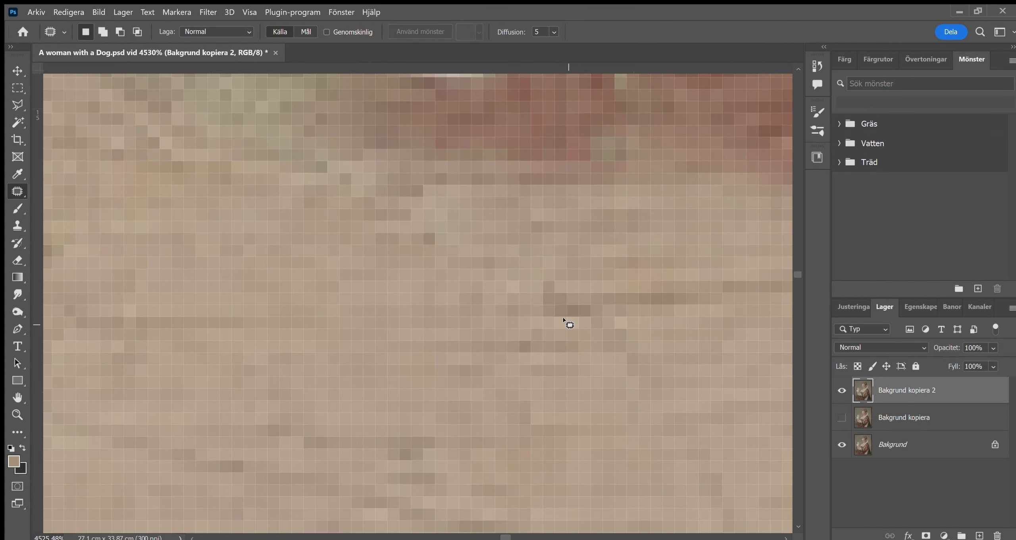
{"action": "scroll", "coordinate": [566, 320], "scroll_direction": "right", "scroll_amount": 2}
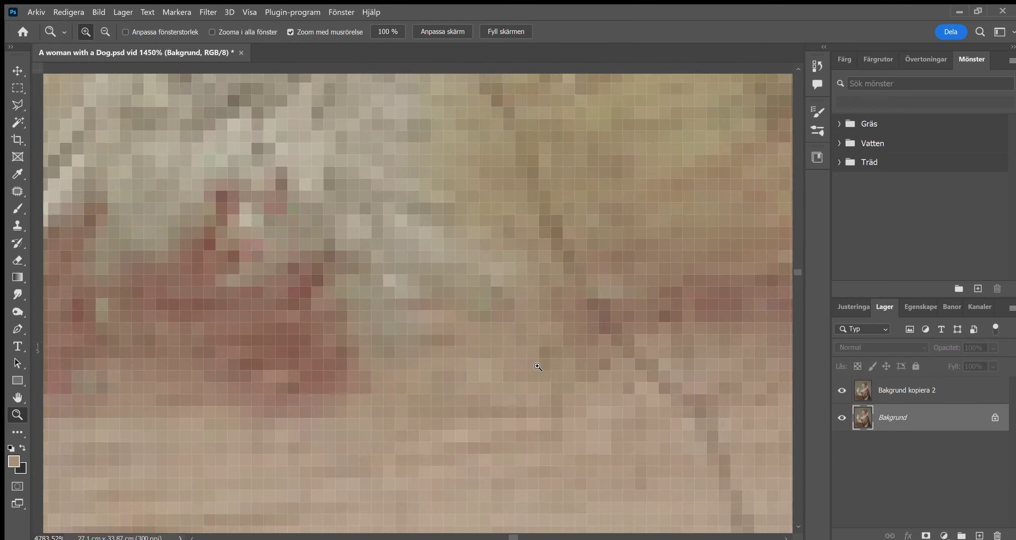
- Zoom in below the necklace and patch the dark crack pixel runs
{"action": "key", "text": "j"}
{"action": "left_click_drag", "start_coordinate": [487, 283], "coordinate": [547, 390]}
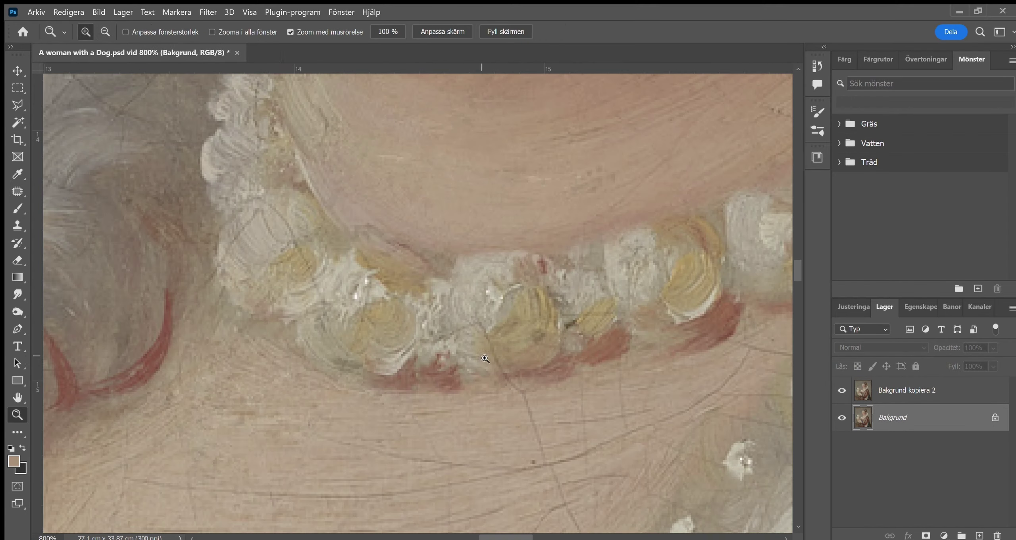
{"action": "key", "text": "j"}
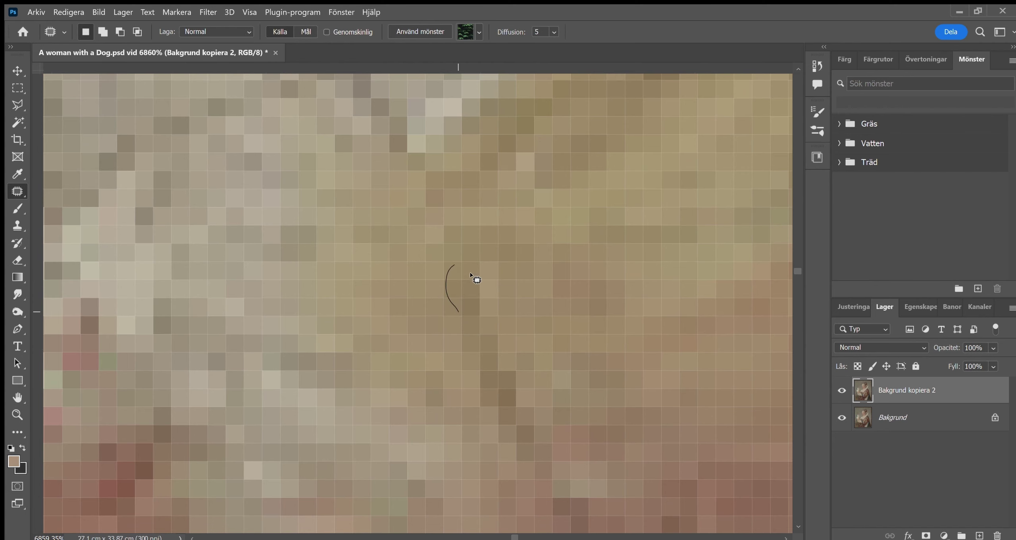
{"action": "mouse_move", "coordinate": [472, 283]}
{"action": "left_mouse_down"}
{"action": "mouse_move", "coordinate": [430, 321]}
{"action": "mouse_move", "coordinate": [471, 333]}
{"action": "mouse_move", "coordinate": [508, 279]}
{"action": "mouse_move", "coordinate": [482, 281]}
{"action": "left_mouse_up"}
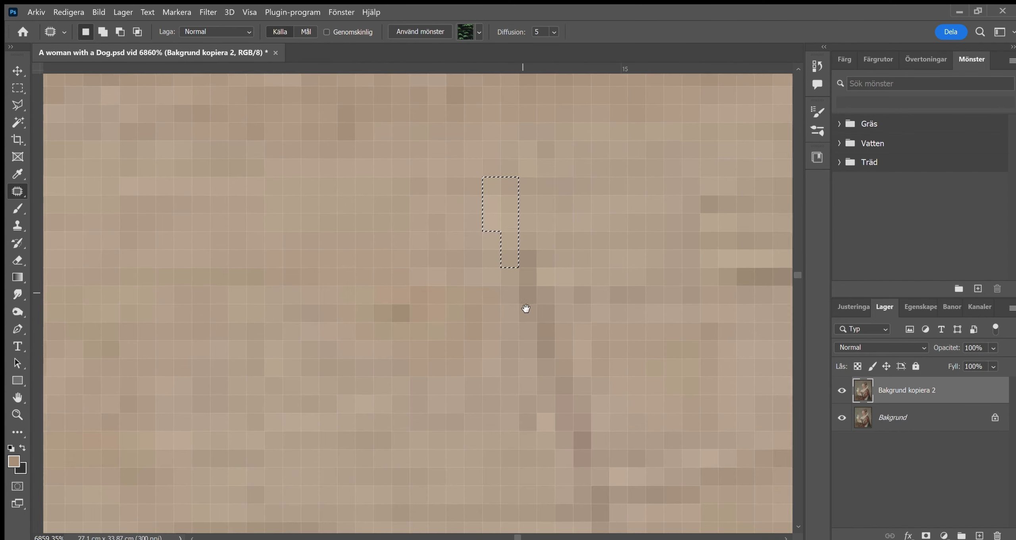
{"action": "key", "text": "z"}
{"action": "left_click_drag", "start_coordinate": [503, 245], "coordinate": [472, 246]}
{"action": "key", "text": "j"}
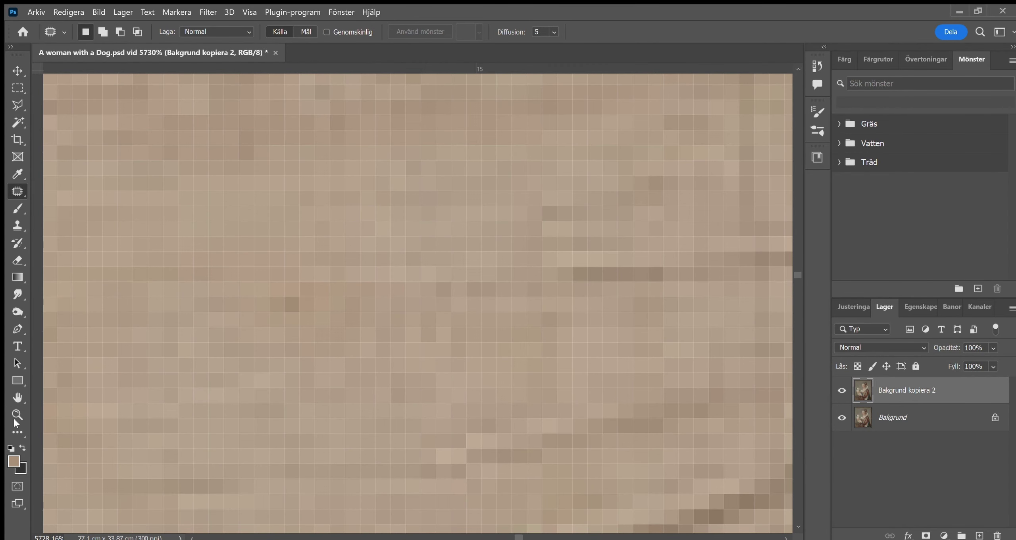
{"action": "scroll", "coordinate": [246, 35], "scroll_direction": "down", "scroll_amount": 1}
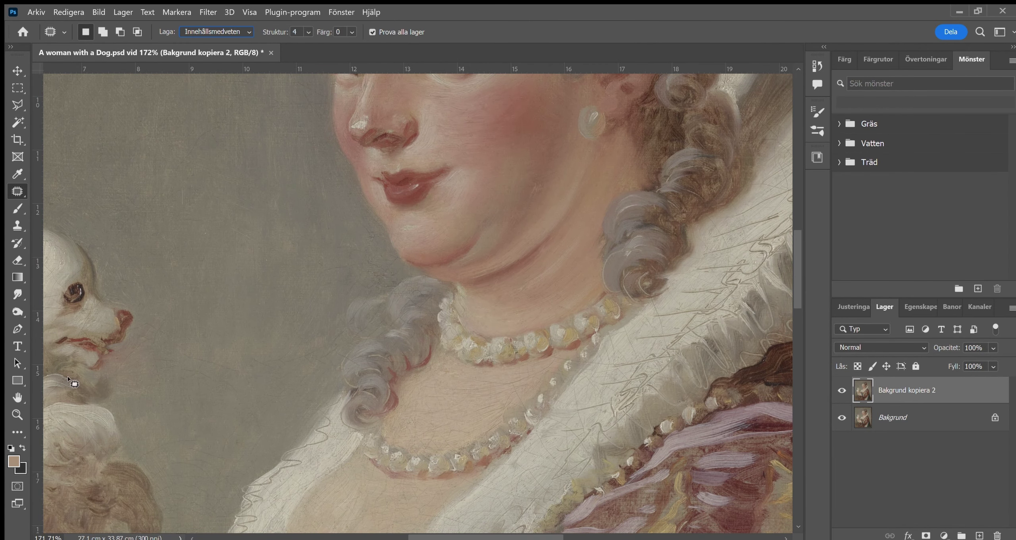
- Patch several neck crack segments, including the vertical crack, with clean skin
{"action": "scroll", "coordinate": [408, 358], "scroll_direction": "up", "scroll_amount": 10}
{"action": "scroll", "coordinate": [302, 293], "scroll_direction": "up", "scroll_amount": 5}
{"action": "left_click_drag", "start_coordinate": [424, 299], "coordinate": [386, 313]}
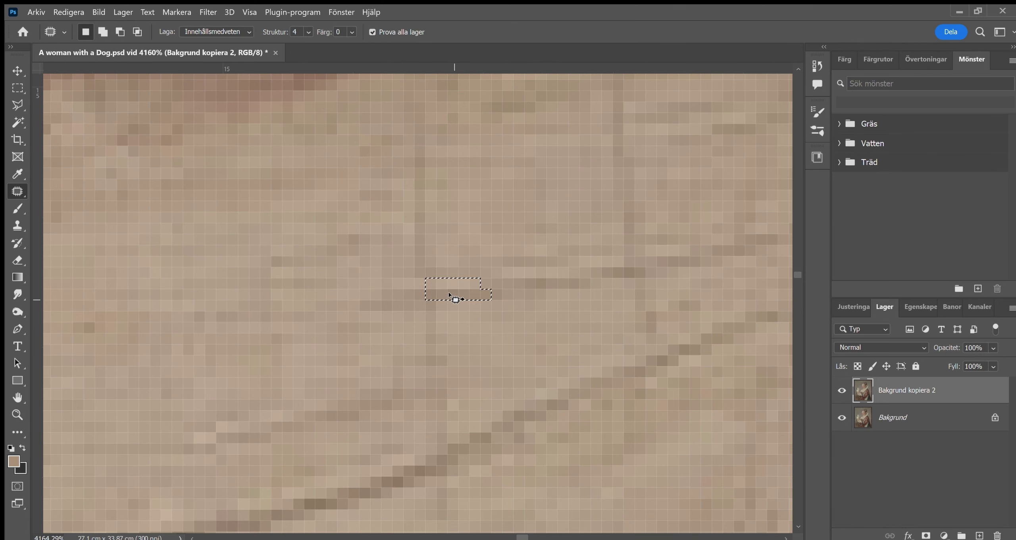
{"action": "left_click_drag", "start_coordinate": [496, 289], "coordinate": [417, 313]}
{"action": "left_click_drag", "start_coordinate": [558, 265], "coordinate": [583, 271]}
{"action": "mouse_move", "coordinate": [623, 334]}
{"action": "left_mouse_down"}
{"action": "mouse_move", "coordinate": [401, 277]}
{"action": "mouse_move", "coordinate": [392, 327]}
{"action": "mouse_move", "coordinate": [399, 293]}
{"action": "left_mouse_up"}
{"action": "mouse_move", "coordinate": [359, 408]}
{"action": "left_mouse_down"}
{"action": "mouse_move", "coordinate": [387, 356]}
{"action": "mouse_move", "coordinate": [361, 406]}
{"action": "mouse_move", "coordinate": [317, 415]}
{"action": "left_mouse_up"}
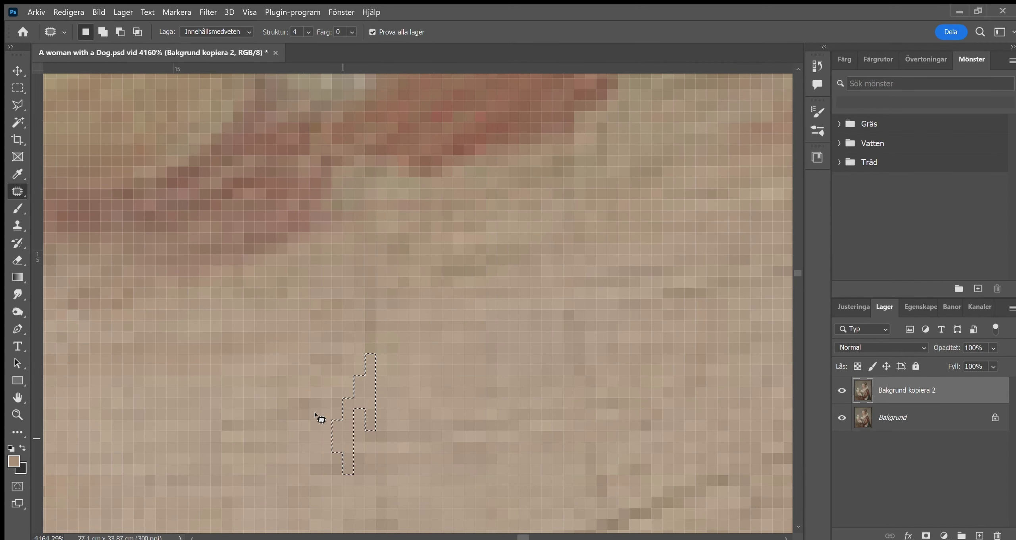
- Zoom out to check the repair, then patch more crack pixels in the neck skin
{"action": "key", "text": "z"}
{"action": "scroll", "coordinate": [336, 348], "scroll_direction": "down", "scroll_amount": 3}
{"action": "scroll", "coordinate": [336, 348], "scroll_direction": "up", "scroll_amount": 3}
{"action": "scroll", "coordinate": [294, 348], "scroll_direction": "up", "scroll_amount": 3}
{"action": "key", "text": "j"}
{"action": "left_click_drag", "start_coordinate": [445, 281], "coordinate": [488, 338]}
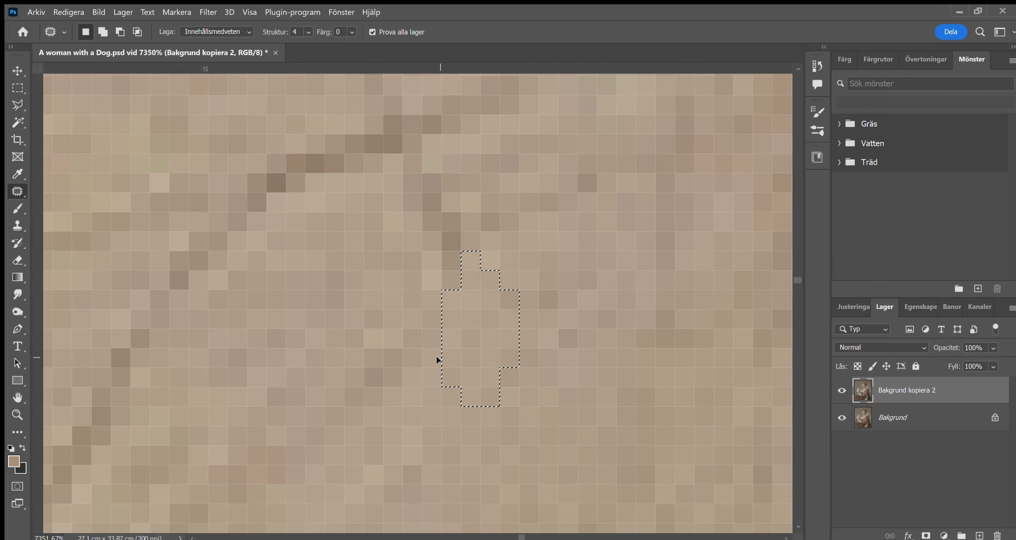
{"action": "left_click_drag", "start_coordinate": [438, 358], "coordinate": [409, 264]}
- Patch one more neck crack spot and save the document
{"action": "scroll", "coordinate": [409, 263], "scroll_direction": "down", "scroll_amount": 3}
{"action": "scroll", "coordinate": [409, 263], "scroll_direction": "up", "scroll_amount": 3}
{"action": "mouse_move", "coordinate": [437, 396]}
{"action": "left_mouse_down"}
{"action": "mouse_move", "coordinate": [355, 257]}
{"action": "mouse_move", "coordinate": [301, 192]}
{"action": "left_mouse_up"}
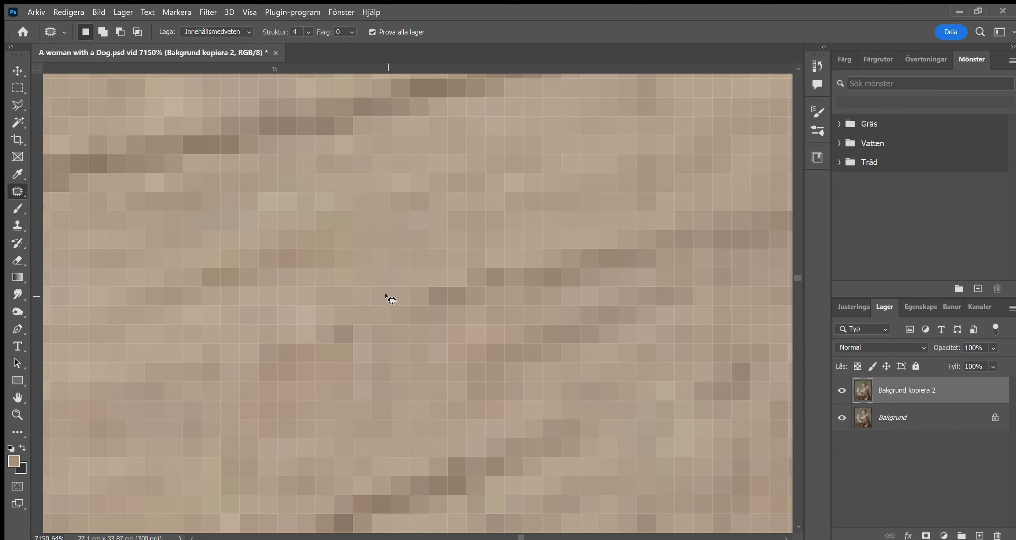
{"action": "key", "text": "ctrl+s"}
{"action": "key", "text": "z"}
{"action": "scroll", "coordinate": [426, 392], "scroll_direction": "down", "scroll_amount": 2}
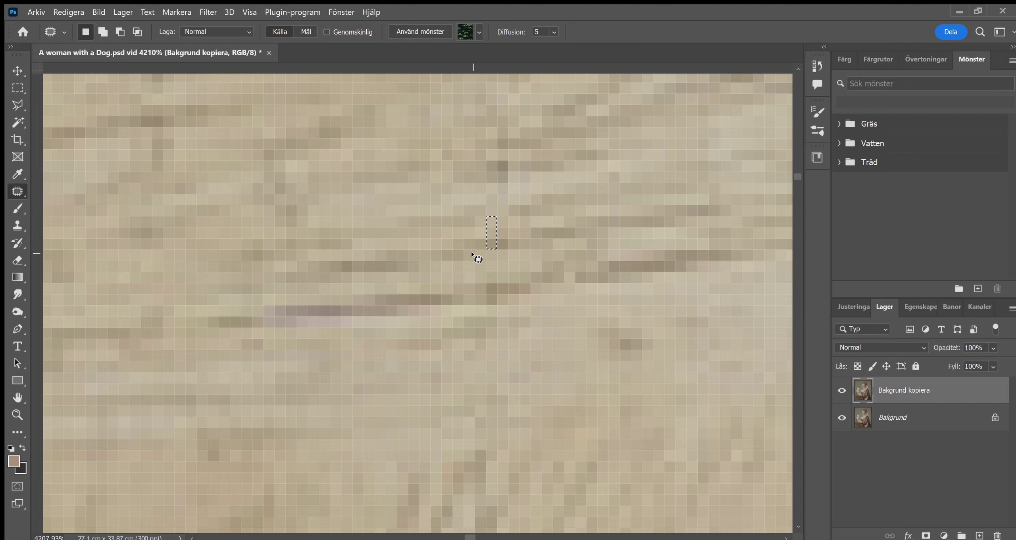
- Patch the narrow crack column between the brows on the Bakgrund kopiera layer
{"action": "left_click_drag", "start_coordinate": [476, 316], "coordinate": [485, 349]}
{"action": "left_click_drag", "start_coordinate": [475, 199], "coordinate": [474, 234]}
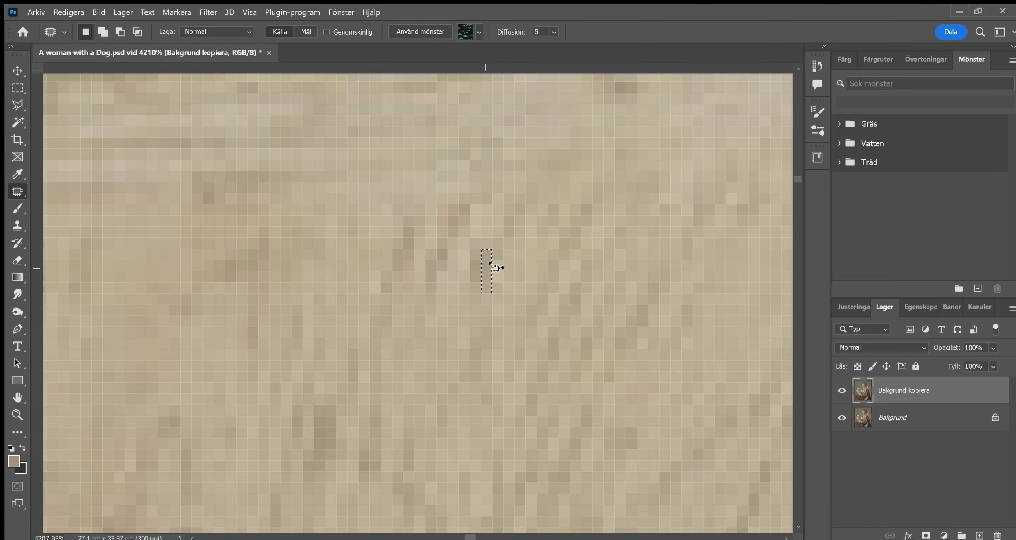
{"action": "scroll", "coordinate": [453, 357], "scroll_direction": "down", "scroll_amount": 5}
{"action": "scroll", "coordinate": [444, 317], "scroll_direction": "up", "scroll_amount": 5}
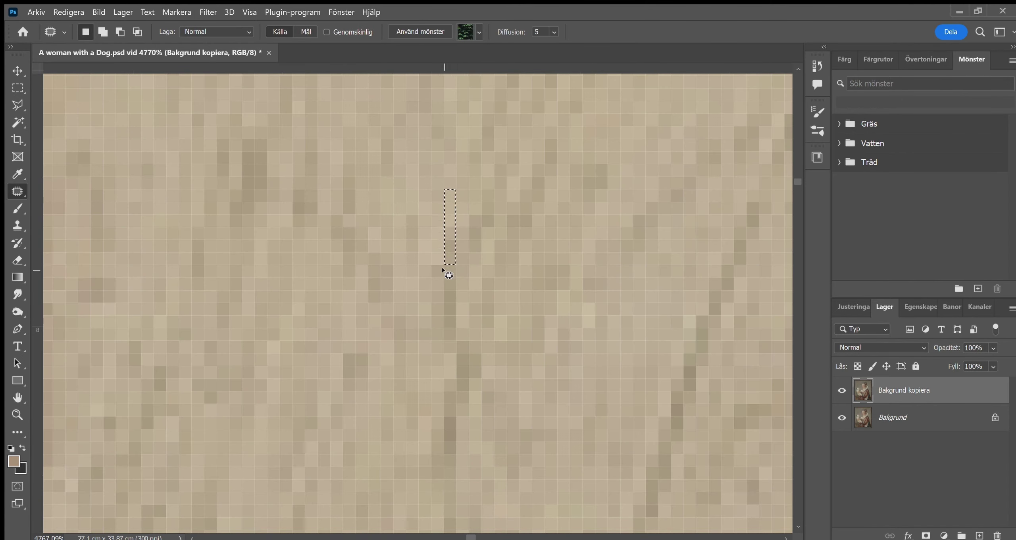
{"action": "left_click_drag", "start_coordinate": [444, 271], "coordinate": [443, 270]}
{"action": "mouse_move", "coordinate": [457, 341]}
{"action": "left_mouse_down"}
{"action": "mouse_move", "coordinate": [470, 379]}
{"action": "mouse_move", "coordinate": [451, 295]}
{"action": "mouse_move", "coordinate": [442, 344]}
{"action": "left_mouse_up"}
{"action": "left_click_drag", "start_coordinate": [455, 294], "coordinate": [467, 344]}
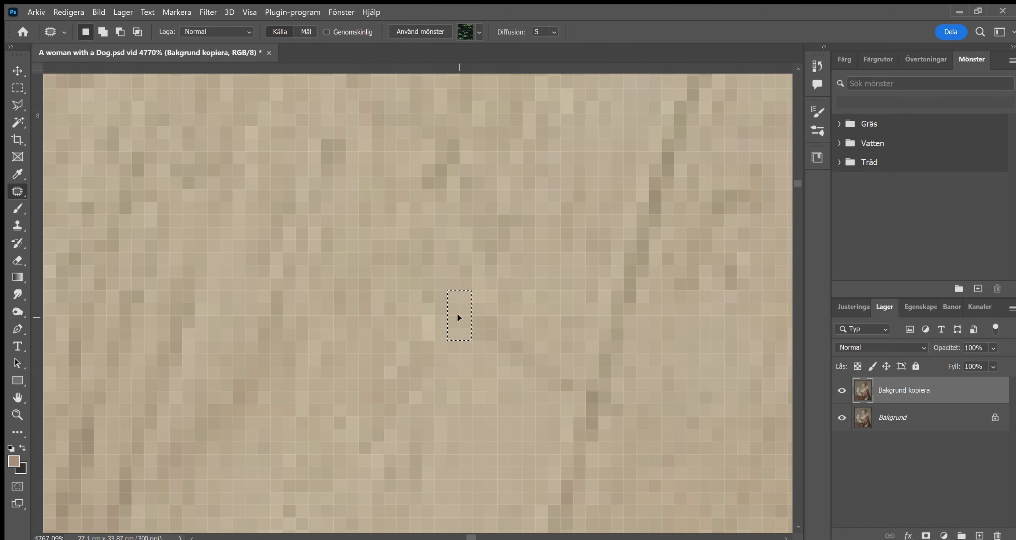
- Zoom in on the forehead and replace its crack lines with nearby clean skin
{"action": "key", "text": "z"}
{"action": "left_click_drag", "start_coordinate": [483, 302], "coordinate": [428, 213]}
{"action": "left_click_drag", "start_coordinate": [326, 281], "coordinate": [369, 281]}
{"action": "key", "text": "j"}
{"action": "left_click_drag", "start_coordinate": [356, 345], "coordinate": [295, 324]}
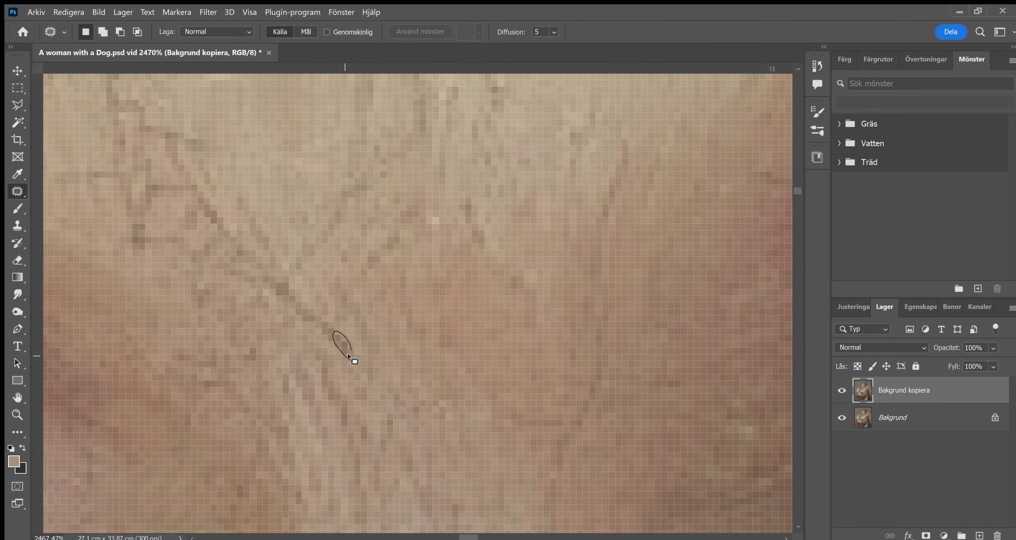
{"action": "mouse_move", "coordinate": [314, 312]}
{"action": "left_mouse_down"}
{"action": "mouse_move", "coordinate": [342, 343]}
{"action": "mouse_move", "coordinate": [417, 381]}
{"action": "mouse_move", "coordinate": [404, 368]}
{"action": "left_mouse_up"}
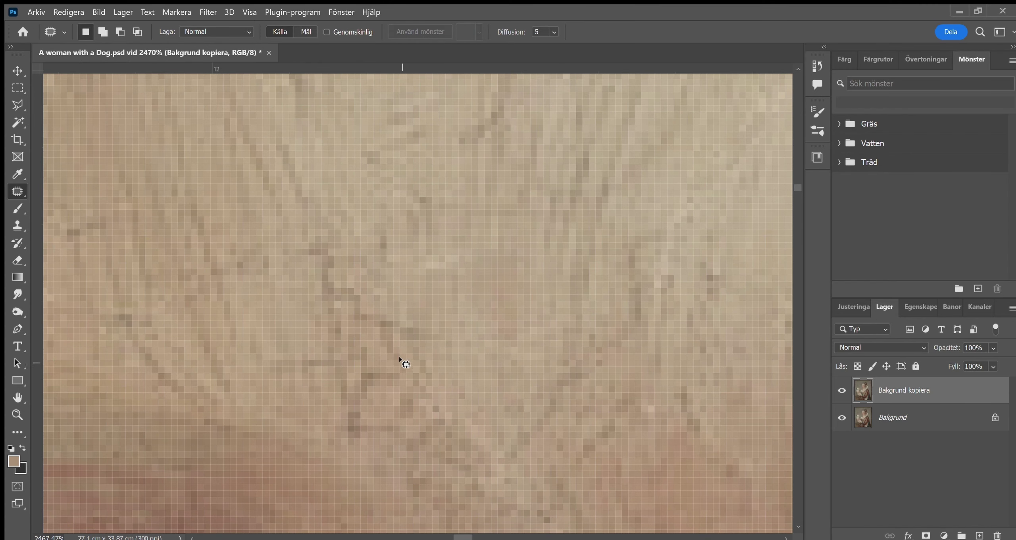
{"action": "left_click_drag", "start_coordinate": [387, 355], "coordinate": [378, 370]}
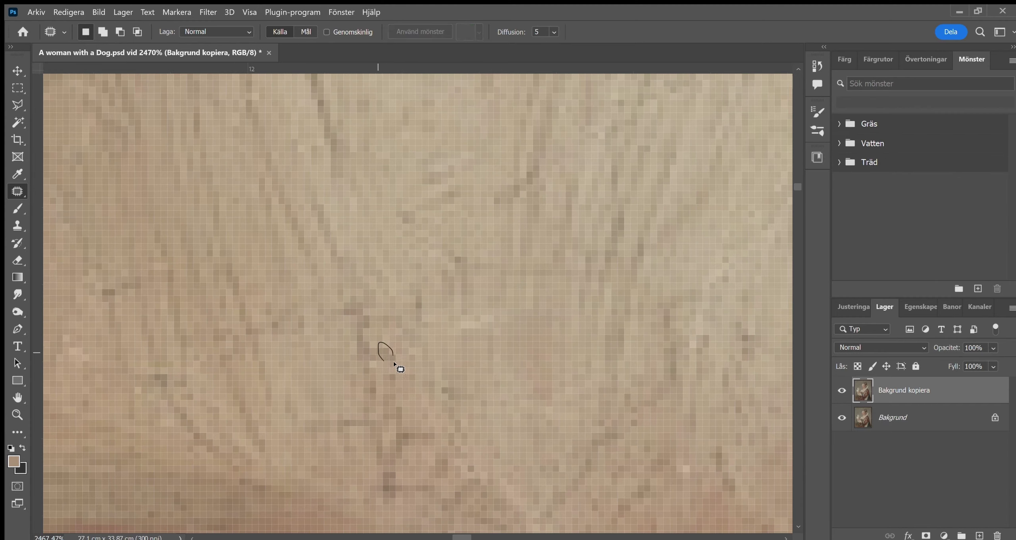
{"action": "mouse_move", "coordinate": [379, 348]}
{"action": "left_mouse_down"}
{"action": "mouse_move", "coordinate": [345, 332]}
{"action": "mouse_move", "coordinate": [402, 349]}
{"action": "mouse_move", "coordinate": [401, 318]}
{"action": "left_mouse_up"}
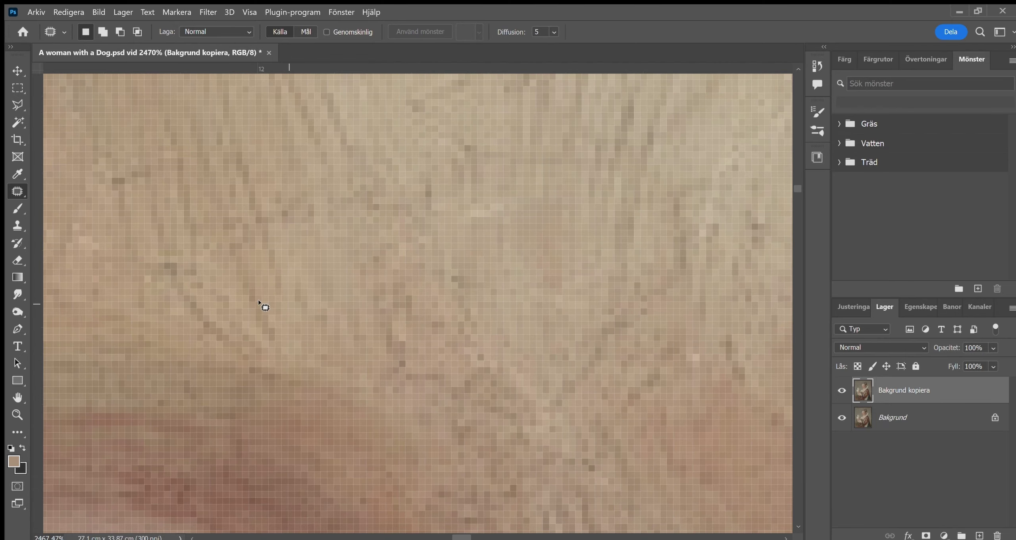
- Patch a small crack between the brows and a tiny crack spot nearby
{"action": "key", "text": "z"}
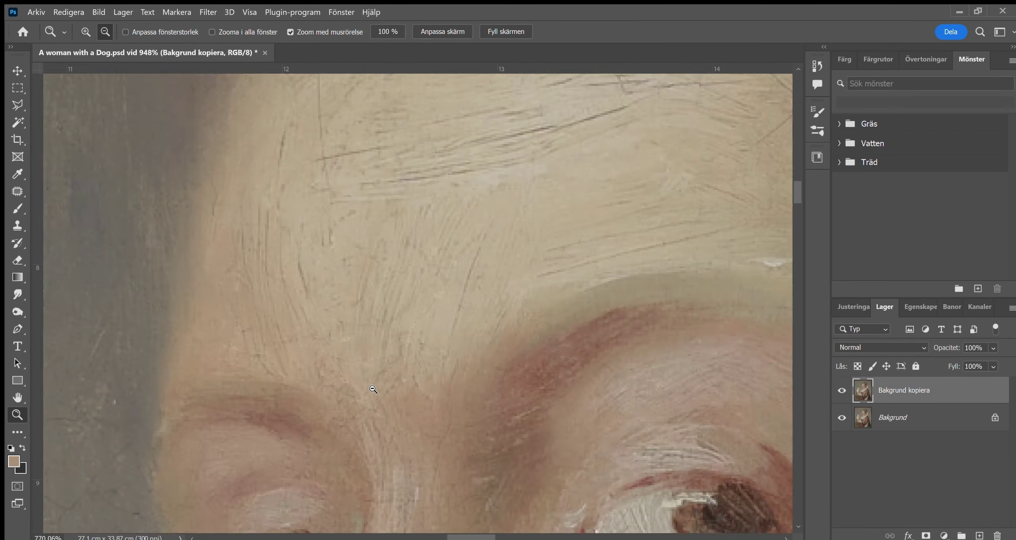
{"action": "left_click_drag", "start_coordinate": [393, 344], "coordinate": [197, 345]}
{"action": "left_click", "coordinate": [110, 415]}
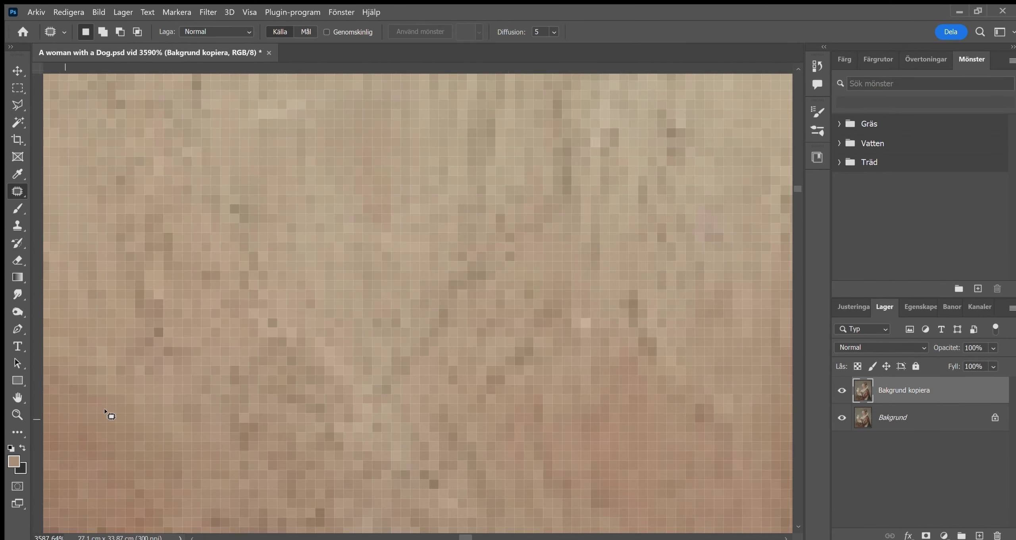
{"action": "left_click_drag", "start_coordinate": [464, 268], "coordinate": [556, 329]}
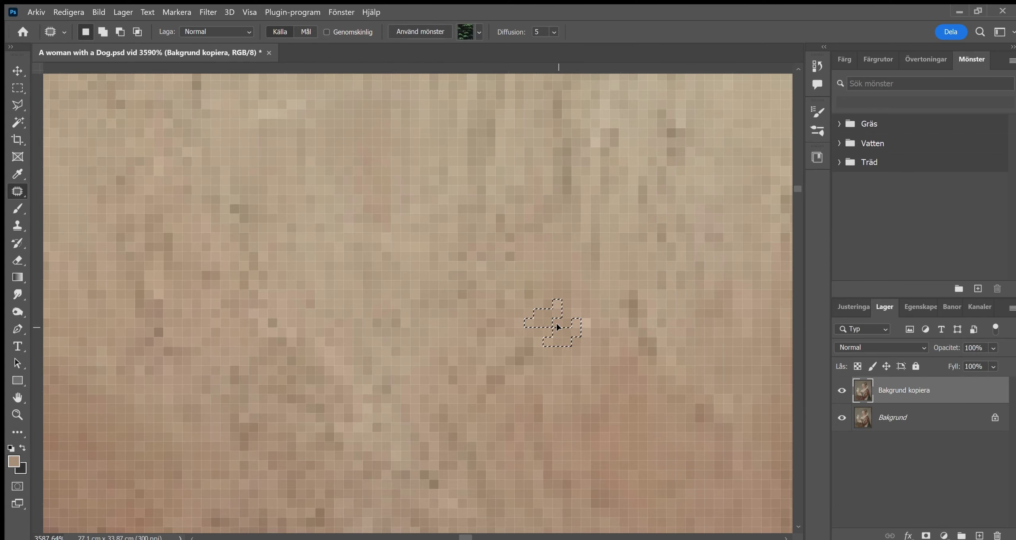
{"action": "key", "text": "z"}
{"action": "mouse_move", "coordinate": [444, 363]}
{"action": "left_mouse_down"}
{"action": "mouse_move", "coordinate": [308, 304]}
{"action": "mouse_move", "coordinate": [412, 408]}
{"action": "left_mouse_up"}
{"action": "key", "text": "j"}
{"action": "mouse_move", "coordinate": [384, 326]}
{"action": "left_mouse_down"}
{"action": "mouse_move", "coordinate": [385, 376]}
{"action": "mouse_move", "coordinate": [392, 261]}
{"action": "left_mouse_up"}
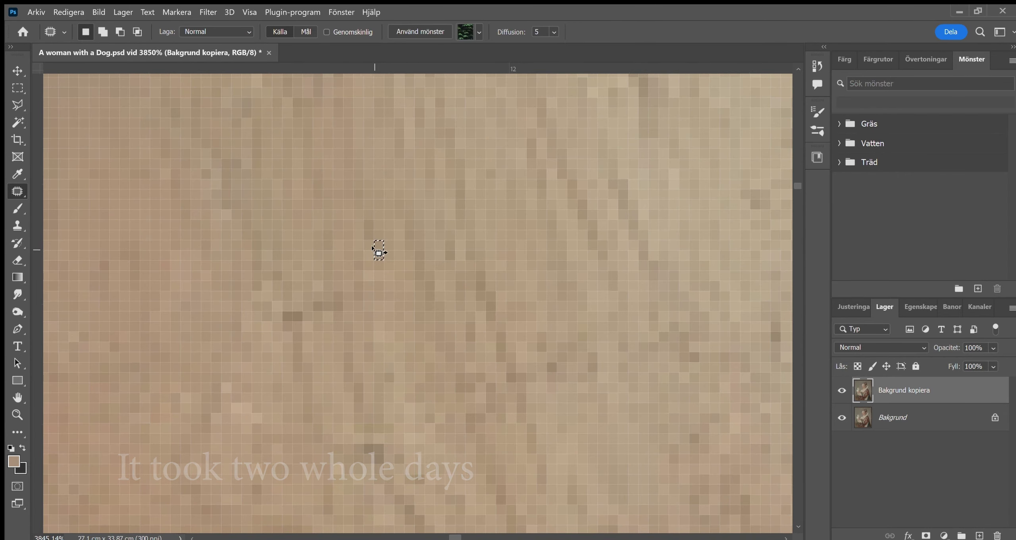
- Patch a crack on the brow skin and another crack higher on the forehead
{"action": "key", "text": "z"}
{"action": "scroll", "coordinate": [290, 399], "scroll_direction": "down", "scroll_amount": 5}
{"action": "scroll", "coordinate": [290, 399], "scroll_direction": "down", "scroll_amount": 2}
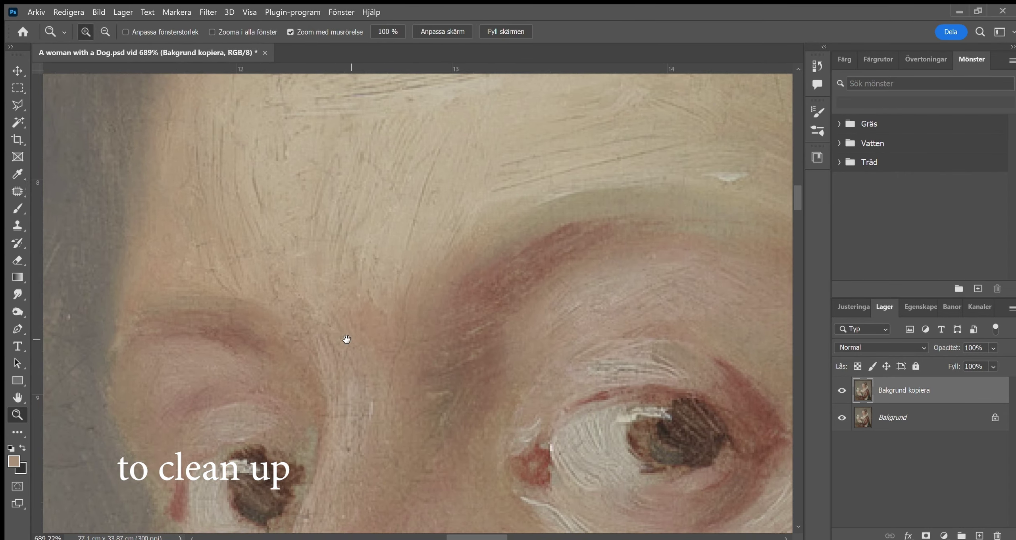
{"action": "scroll", "coordinate": [346, 340], "scroll_direction": "up", "scroll_amount": 10}
{"action": "left_click", "coordinate": [17, 192]}
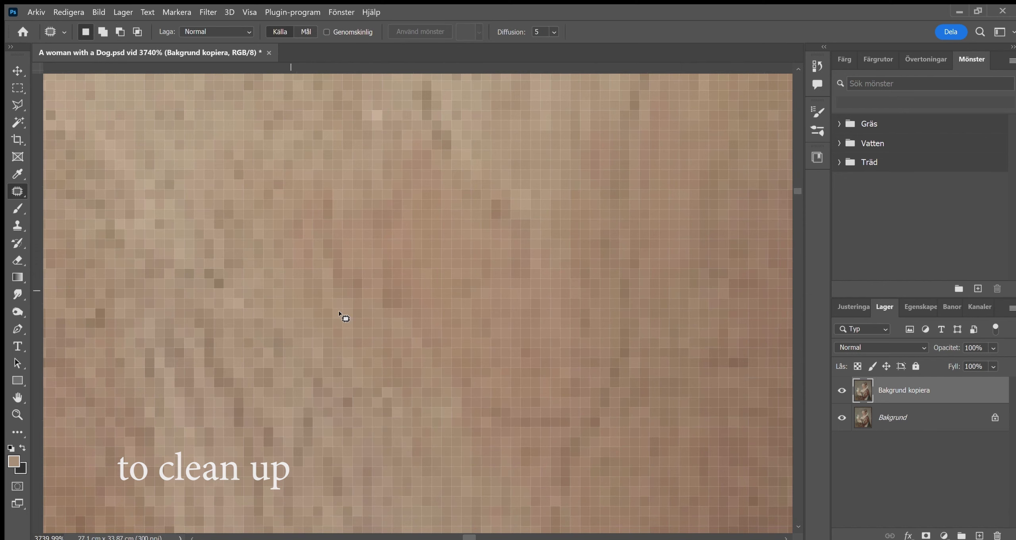
{"action": "mouse_move", "coordinate": [611, 337]}
{"action": "left_mouse_down"}
{"action": "mouse_move", "coordinate": [630, 310]}
{"action": "mouse_move", "coordinate": [588, 342]}
{"action": "left_mouse_up"}
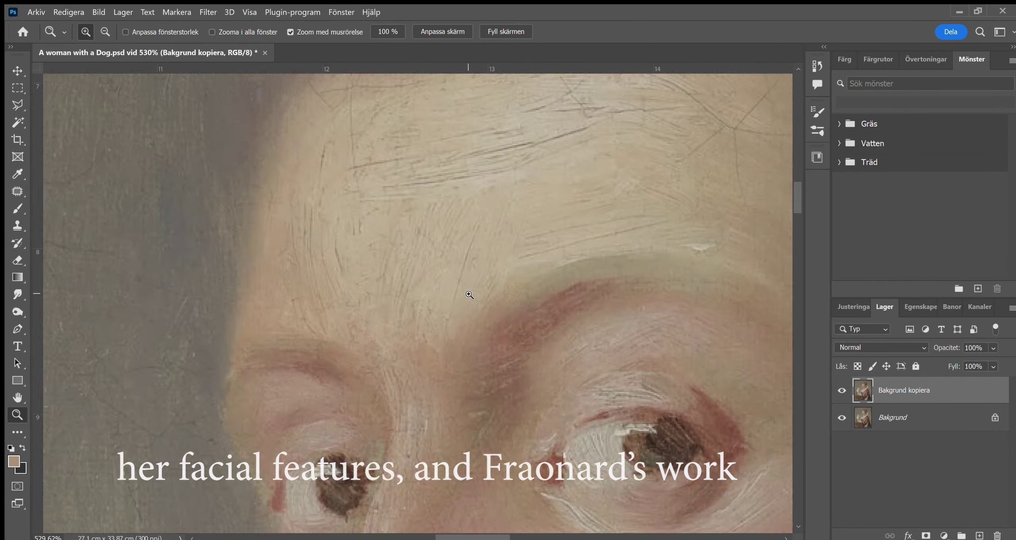
{"action": "mouse_move", "coordinate": [470, 294]}
{"action": "left_mouse_down"}
{"action": "mouse_move", "coordinate": [541, 331]}
{"action": "mouse_move", "coordinate": [375, 343]}
{"action": "mouse_move", "coordinate": [412, 344]}
{"action": "left_mouse_up"}
{"action": "left_click_drag", "start_coordinate": [250, 235], "coordinate": [266, 255]}
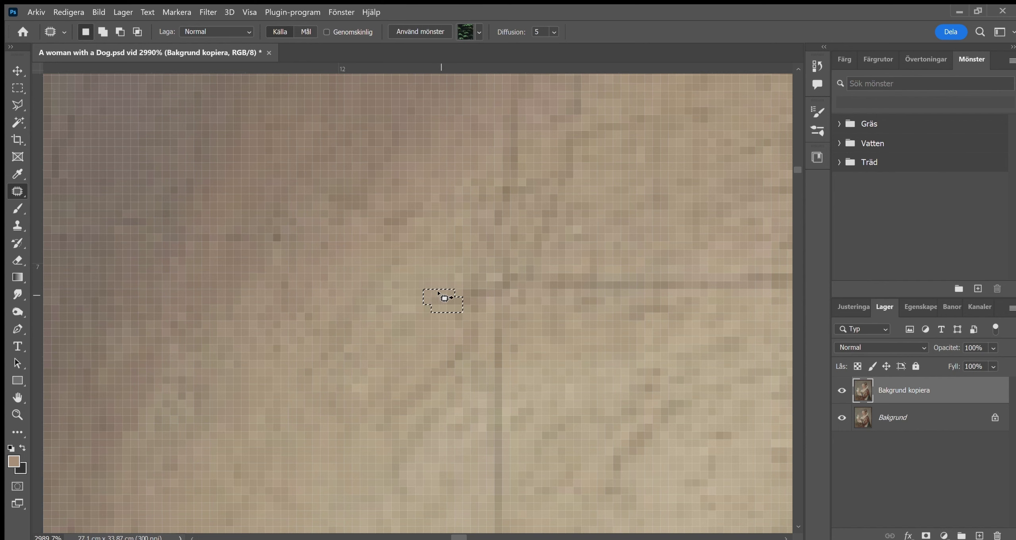
{"action": "left_click", "coordinate": [511, 374]}
- Zoom out to view the whole face and the dog
{"action": "scroll", "coordinate": [468, 223], "scroll_direction": "down", "scroll_amount": 3}
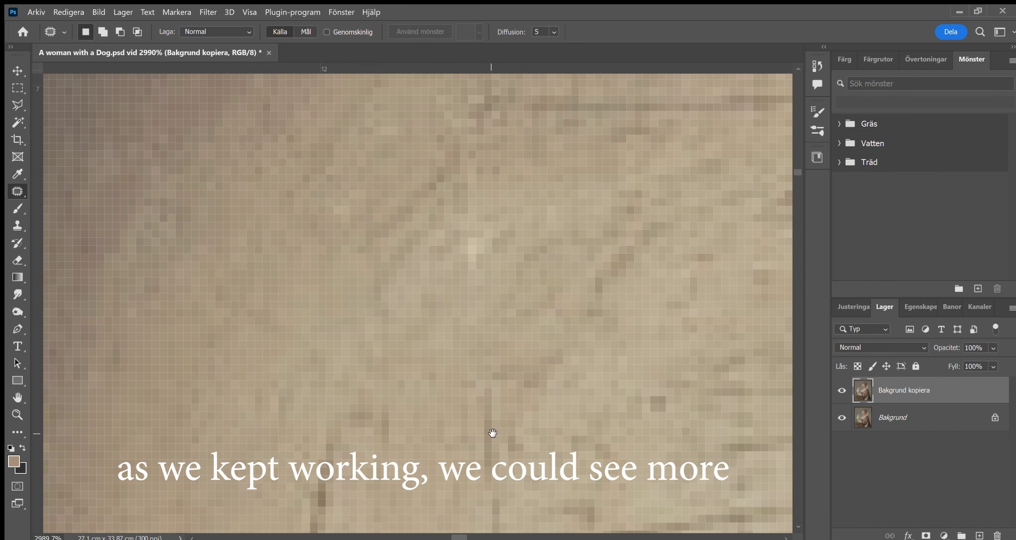
{"action": "scroll", "coordinate": [464, 315], "scroll_direction": "down", "scroll_amount": 3}
{"action": "scroll", "coordinate": [487, 340], "scroll_direction": "down", "scroll_amount": 2}
{"action": "scroll", "coordinate": [483, 345], "scroll_direction": "down", "scroll_amount": 2}
{"action": "scroll", "coordinate": [492, 357], "scroll_direction": "down", "scroll_amount": 2}
{"action": "key", "text": "z"}
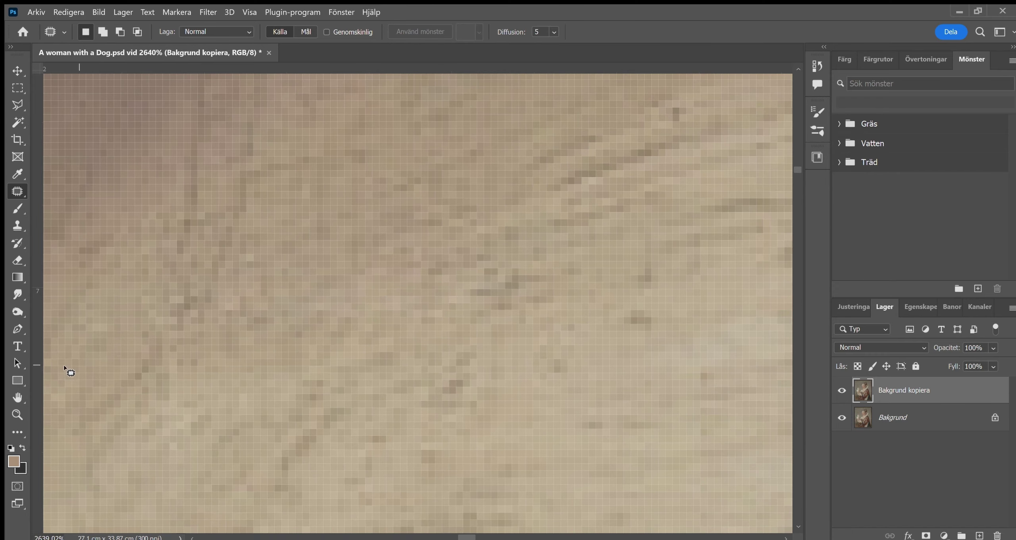
{"action": "key", "text": "z"}
{"action": "left_click", "coordinate": [420, 380], "text": "alt"}
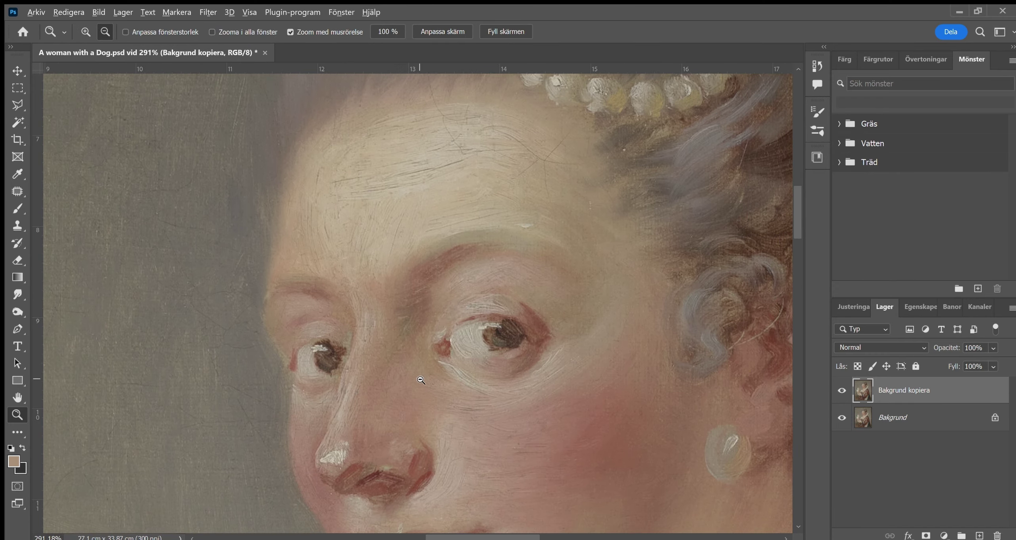
{"action": "mouse_move", "coordinate": [421, 380]}
{"action": "left_mouse_down"}
{"action": "mouse_move", "coordinate": [442, 362]}
{"action": "mouse_move", "coordinate": [387, 278]}
{"action": "mouse_move", "coordinate": [392, 255]}
{"action": "left_mouse_up"}
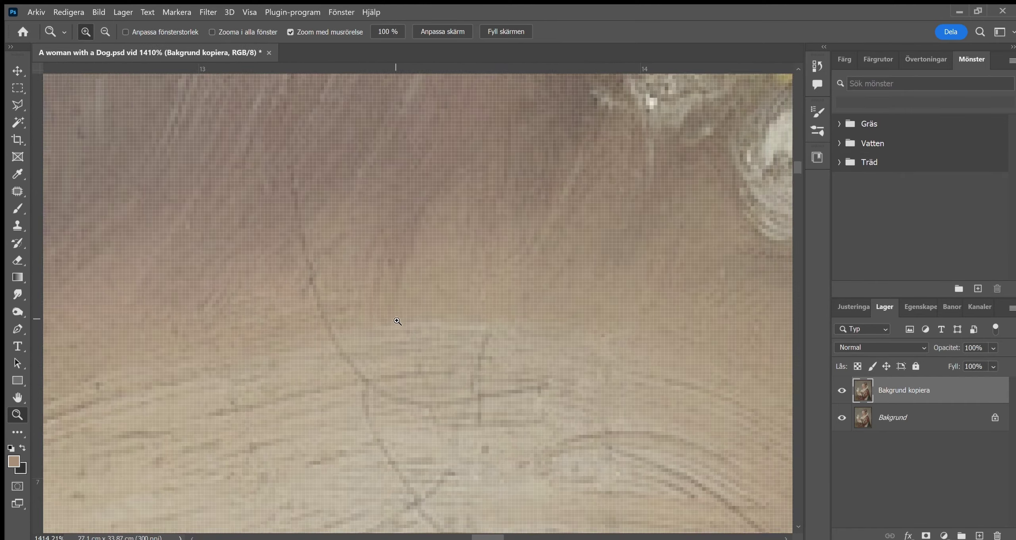
- Zoom in on the forehead texture and pan to the next crack
{"action": "left_click_drag", "start_coordinate": [393, 254], "coordinate": [266, 234]}
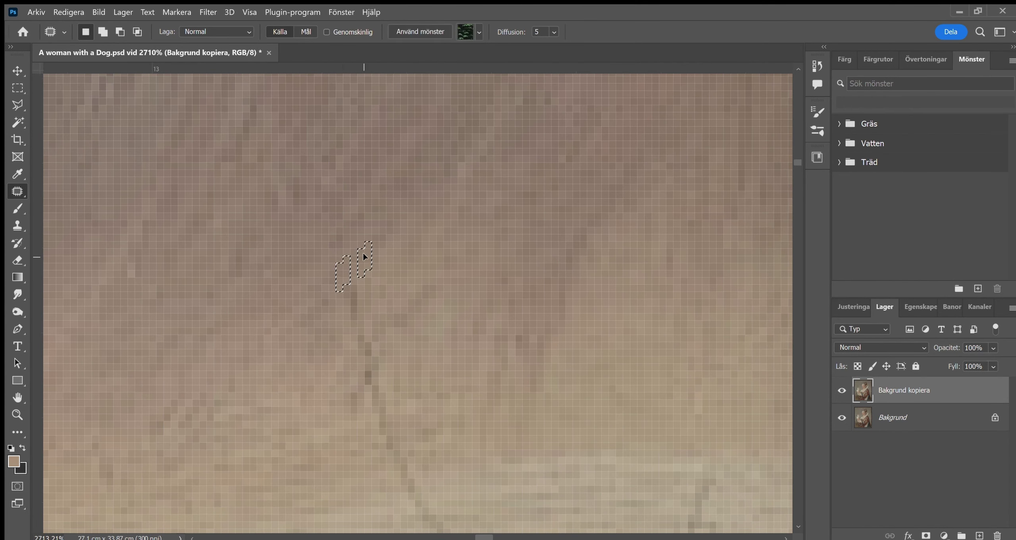
{"action": "left_click_drag", "start_coordinate": [345, 337], "coordinate": [355, 294]}
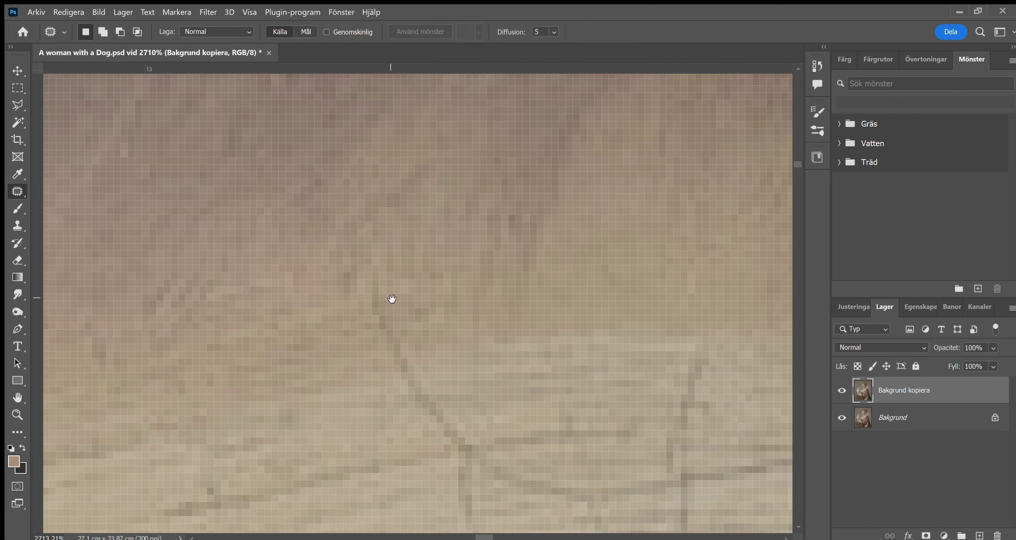
{"action": "scroll", "coordinate": [376, 253], "scroll_direction": "down", "scroll_amount": 2}
{"action": "scroll", "coordinate": [387, 254], "scroll_direction": "down", "scroll_amount": 2}
{"action": "scroll", "coordinate": [397, 254], "scroll_direction": "down", "scroll_amount": 2}
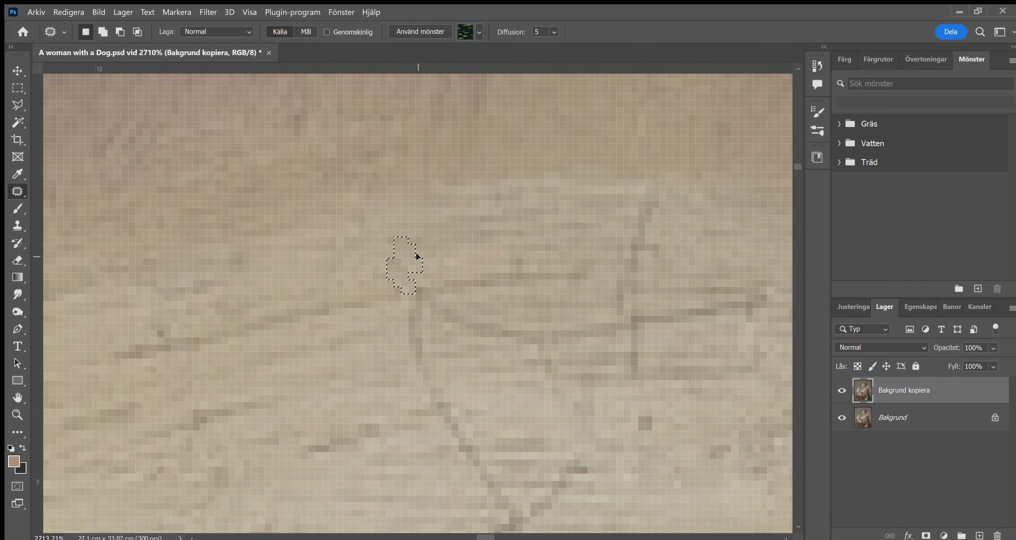
{"action": "scroll", "coordinate": [413, 252], "scroll_direction": "down", "scroll_amount": 2}
{"action": "scroll", "coordinate": [383, 240], "scroll_direction": "down", "scroll_amount": 3}
- Patch crack segments on the forehead just below the pearls
{"action": "left_click_drag", "start_coordinate": [408, 262], "coordinate": [470, 338]}
{"action": "scroll", "coordinate": [406, 303], "scroll_direction": "down", "scroll_amount": 2}
{"action": "scroll", "coordinate": [421, 325], "scroll_direction": "down", "scroll_amount": 3}
{"action": "scroll", "coordinate": [410, 370], "scroll_direction": "down", "scroll_amount": 3}
{"action": "scroll", "coordinate": [551, 424], "scroll_direction": "up", "scroll_amount": 5}
{"action": "scroll", "coordinate": [421, 157], "scroll_direction": "up", "scroll_amount": 3}
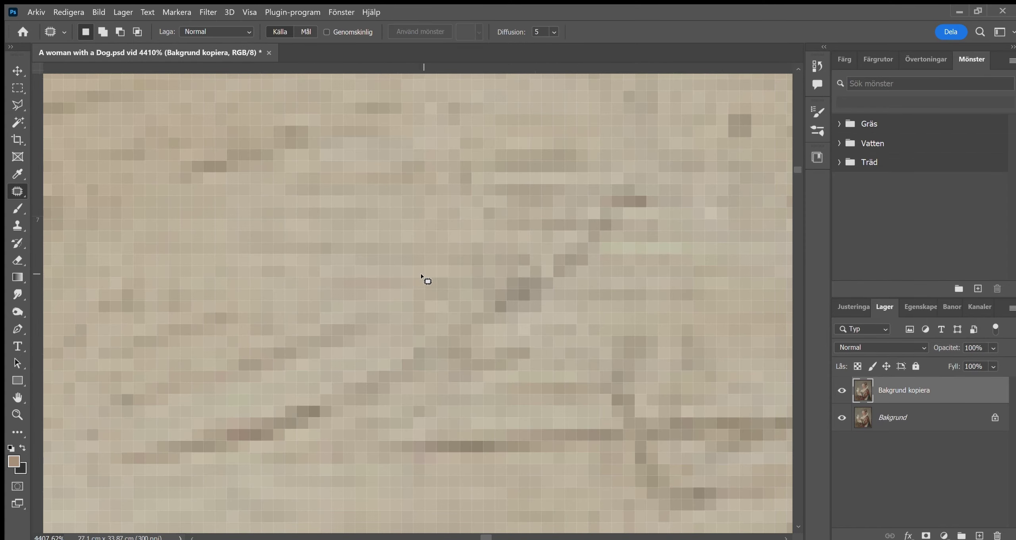
{"action": "scroll", "coordinate": [421, 274], "scroll_direction": "down", "scroll_amount": 3}
{"action": "scroll", "coordinate": [410, 245], "scroll_direction": "up", "scroll_amount": 4}
{"action": "left_click_drag", "start_coordinate": [390, 194], "coordinate": [354, 195]}
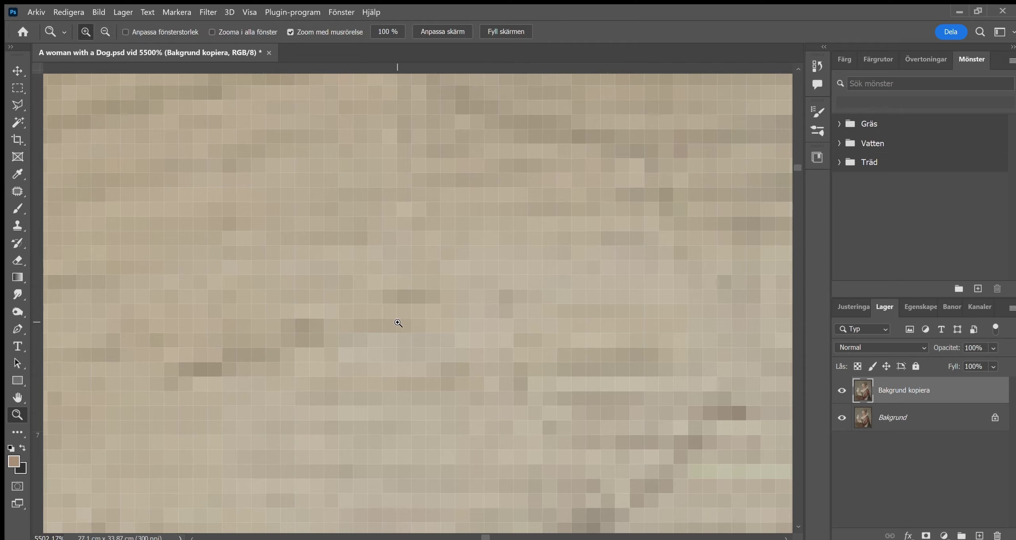
{"action": "scroll", "coordinate": [398, 322], "scroll_direction": "down", "scroll_amount": 3}
{"action": "scroll", "coordinate": [398, 322], "scroll_direction": "up", "scroll_amount": 4}
- Survey the forehead at closer zoom, then return to the Patch tool
{"action": "key", "text": "z"}
{"action": "scroll", "coordinate": [347, 222], "scroll_direction": "down", "scroll_amount": 3}
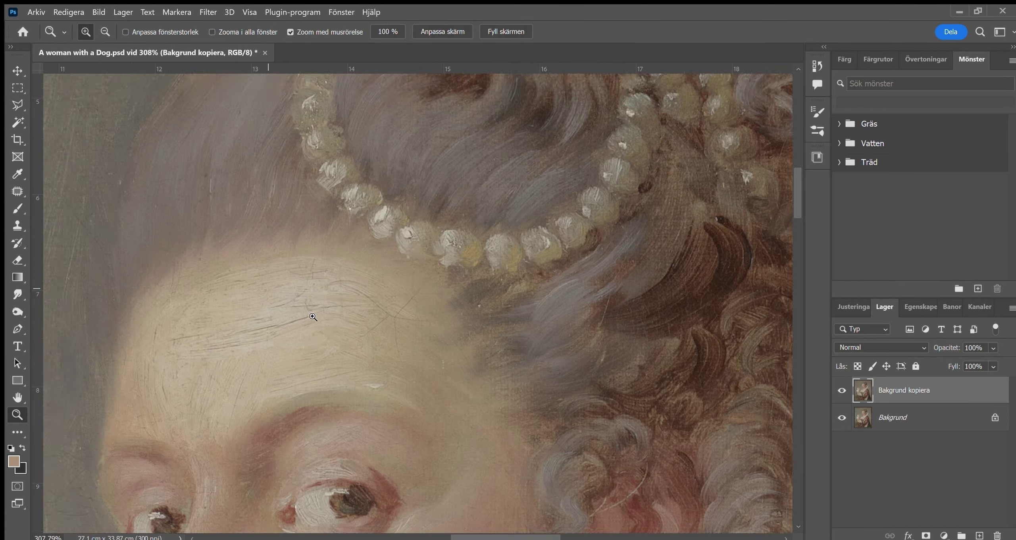
{"action": "scroll", "coordinate": [308, 312], "scroll_direction": "up", "scroll_amount": 3}
{"action": "scroll", "coordinate": [351, 333], "scroll_direction": "down", "scroll_amount": 3}
{"action": "scroll", "coordinate": [302, 280], "scroll_direction": "up", "scroll_amount": 3}
{"action": "scroll", "coordinate": [278, 254], "scroll_direction": "up", "scroll_amount": 3}
{"action": "key", "text": "j"}
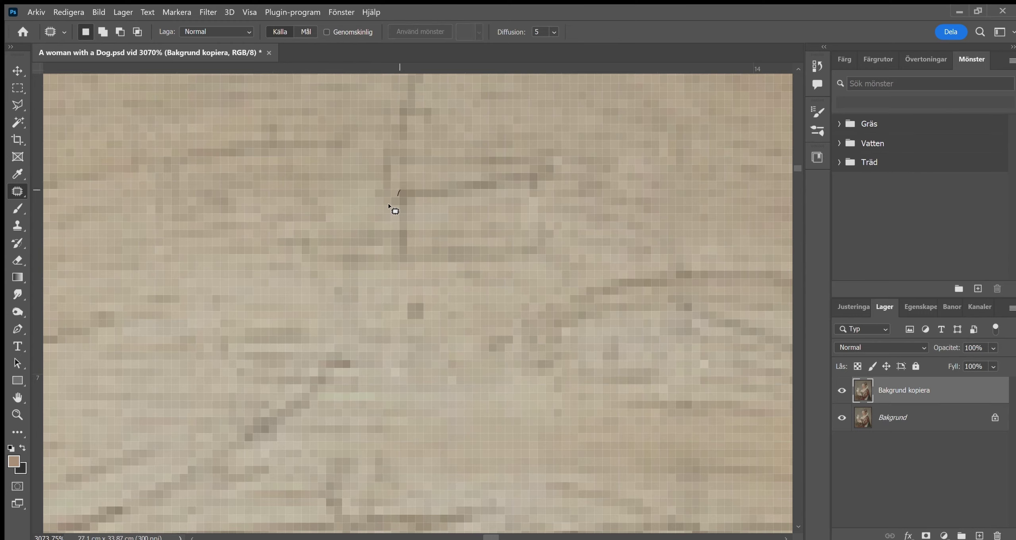
{"action": "scroll", "coordinate": [409, 216], "scroll_direction": "up", "scroll_amount": 3}
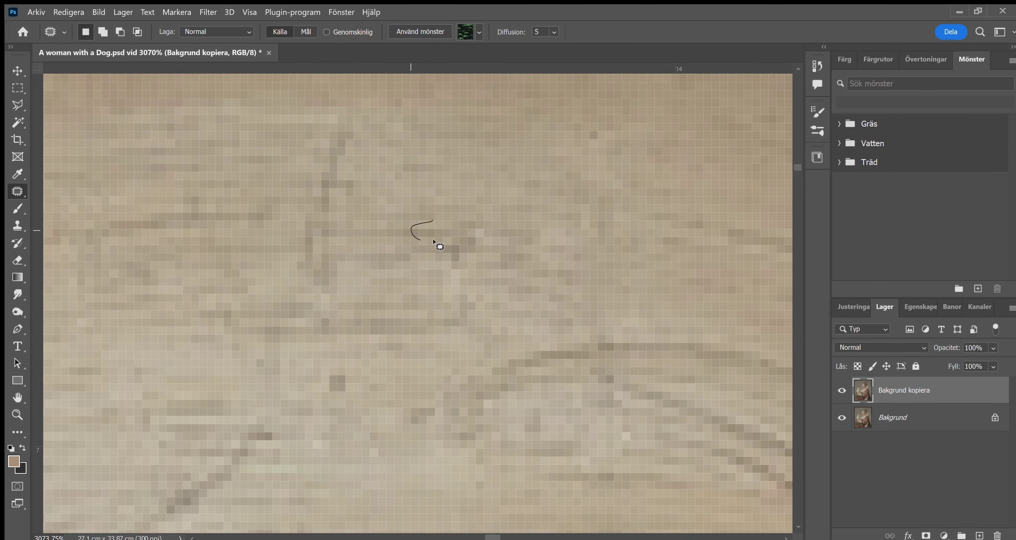
{"action": "scroll", "coordinate": [358, 313], "scroll_direction": "up", "scroll_amount": 3}
{"action": "key", "text": "z"}
{"action": "scroll", "coordinate": [406, 191], "scroll_direction": "up", "scroll_amount": 2}
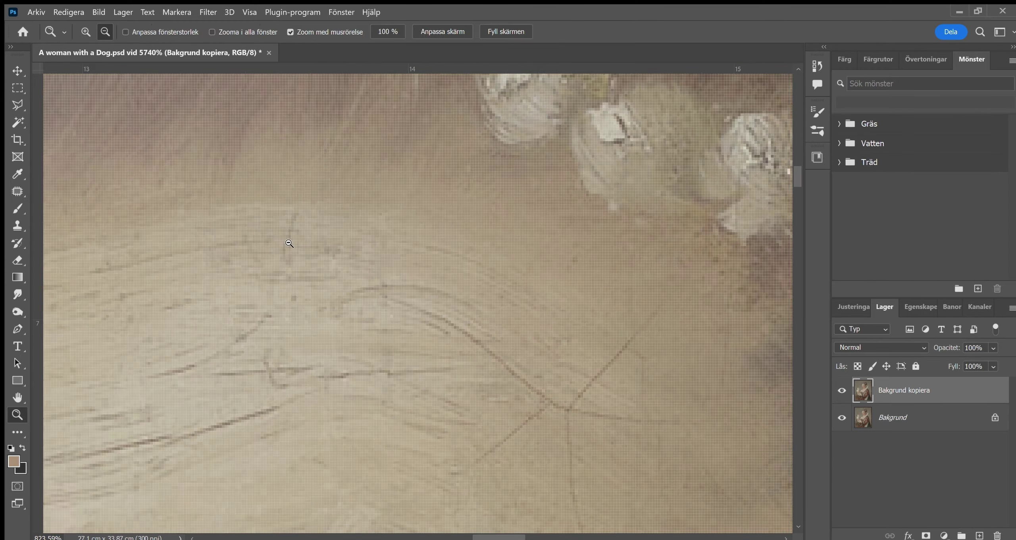
- Zoom around the forehead to locate the next crack
{"action": "key", "text": "z"}
{"action": "scroll", "coordinate": [515, 337], "scroll_direction": "down", "scroll_amount": 5}
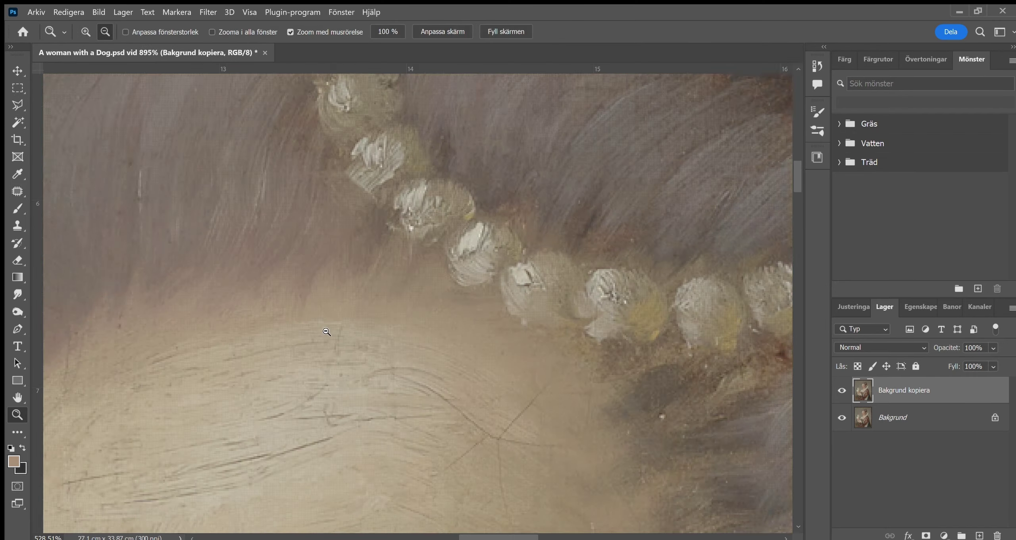
{"action": "scroll", "coordinate": [456, 345], "scroll_direction": "up", "scroll_amount": 4}
{"action": "scroll", "coordinate": [436, 347], "scroll_direction": "down", "scroll_amount": 4}
{"action": "scroll", "coordinate": [416, 350], "scroll_direction": "up", "scroll_amount": 5}
{"action": "scroll", "coordinate": [415, 350], "scroll_direction": "down", "scroll_amount": 2}
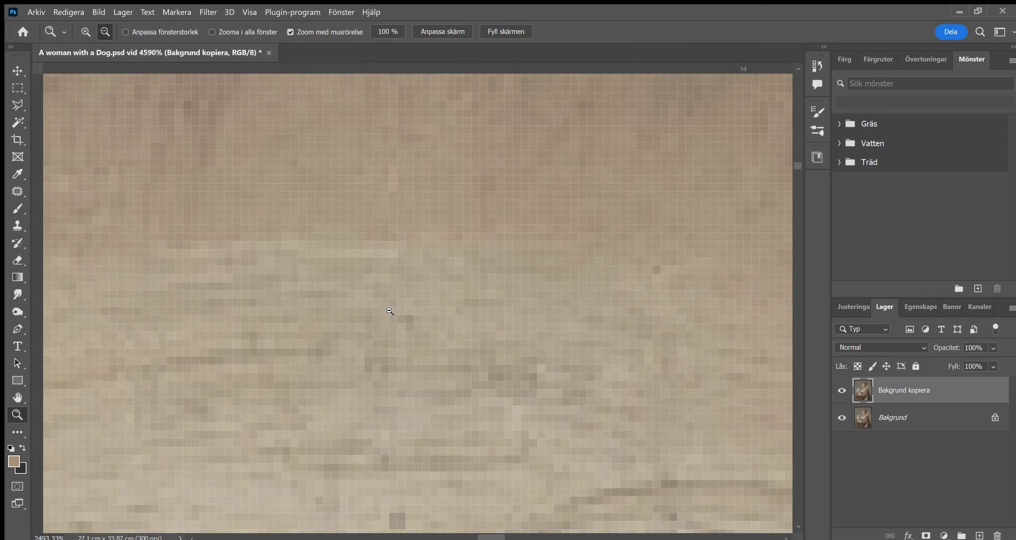
{"action": "scroll", "coordinate": [413, 342], "scroll_direction": "down", "scroll_amount": 5}
{"action": "scroll", "coordinate": [374, 363], "scroll_direction": "up", "scroll_amount": 3}
{"action": "scroll", "coordinate": [674, 297], "scroll_direction": "up", "scroll_amount": 3}
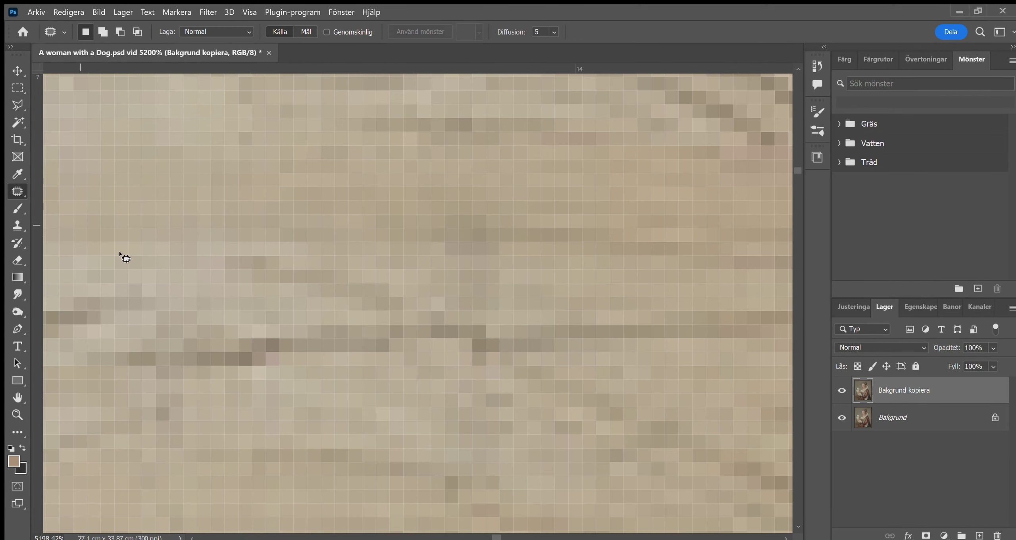
- Patch a crack in the next area, deselect, and zoom out to the whole face
{"action": "key", "text": "ctrl+d"}
{"action": "left_click_drag", "start_coordinate": [425, 385], "coordinate": [399, 376]}
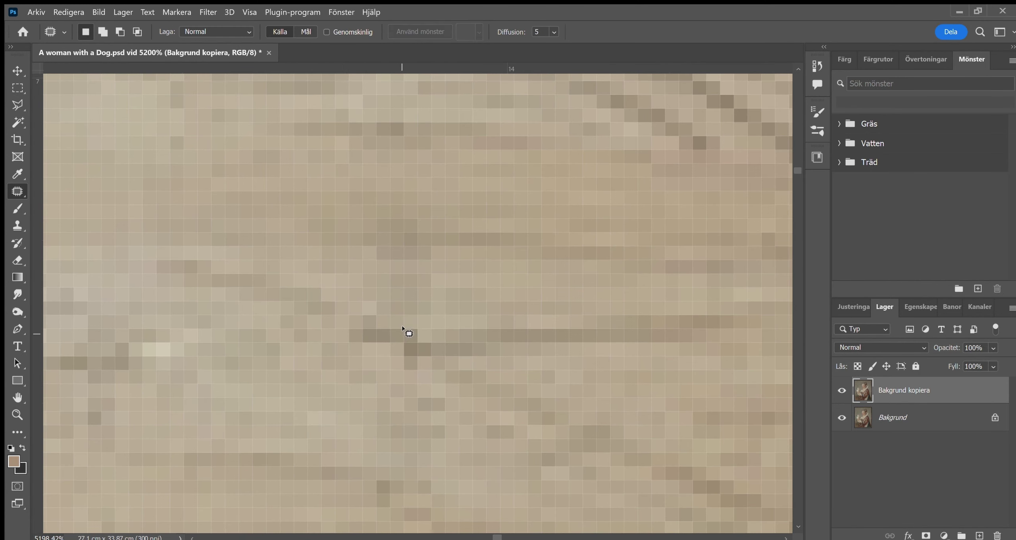
{"action": "mouse_move", "coordinate": [395, 314]}
{"action": "left_mouse_down"}
{"action": "mouse_move", "coordinate": [399, 326]}
{"action": "mouse_move", "coordinate": [348, 329]}
{"action": "left_mouse_up"}
{"action": "key", "text": "ctrl+d"}
{"action": "key", "text": "z"}
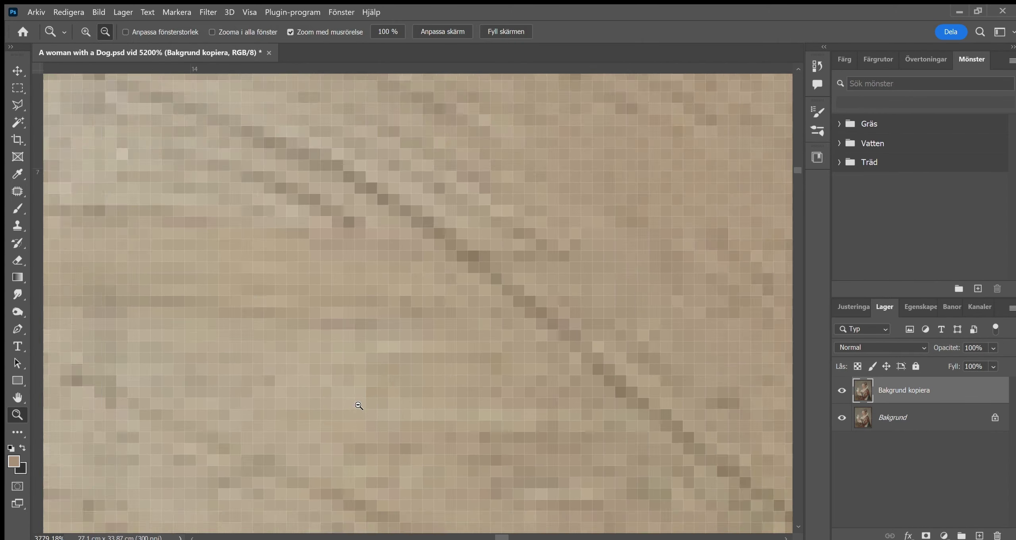
{"action": "left_click_drag", "start_coordinate": [467, 421], "coordinate": [329, 353]}
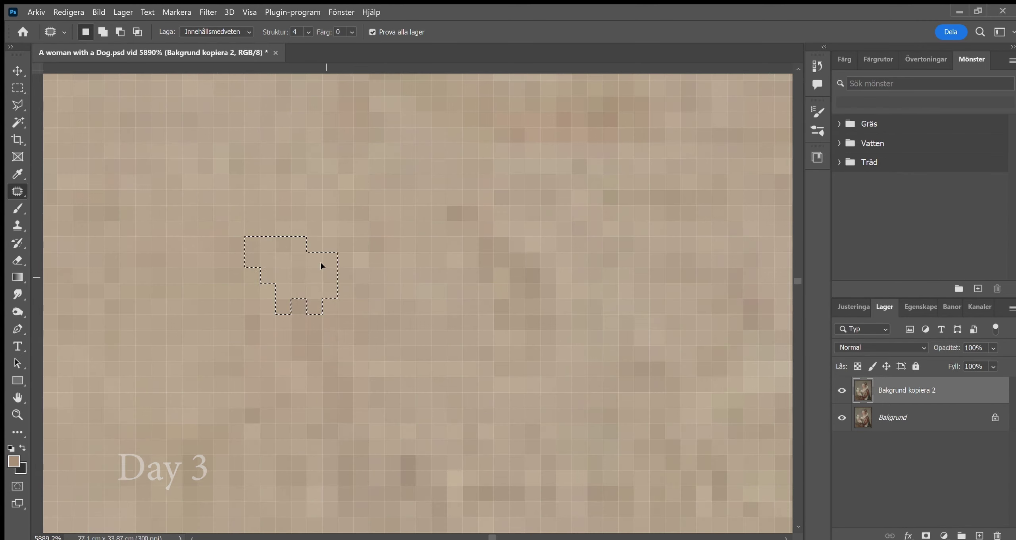
- Zoom out for a wider view and outline cracks near the pearl necklace
{"action": "scroll", "coordinate": [243, 183], "scroll_direction": "up", "scroll_amount": 3}
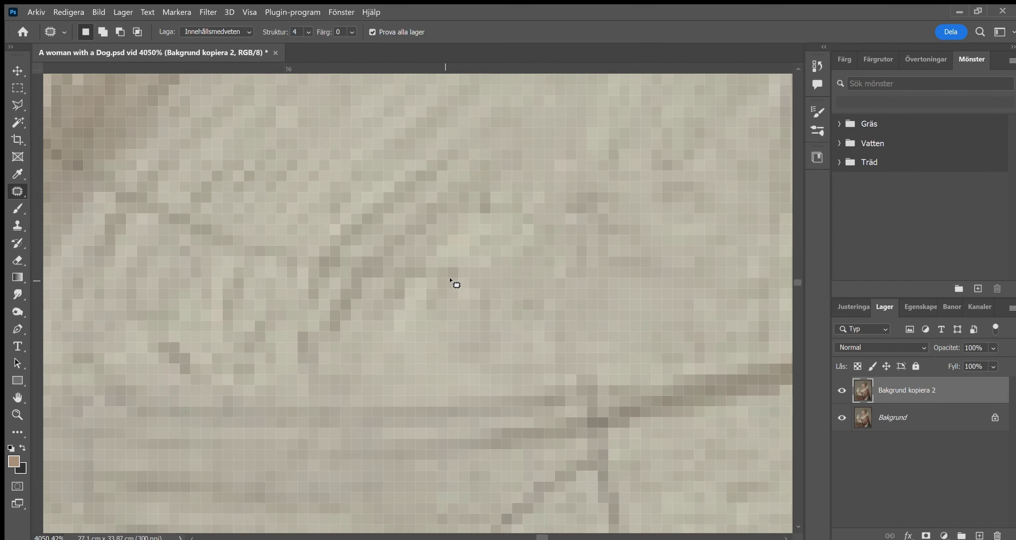
{"action": "key", "text": "z"}
{"action": "left_click", "coordinate": [481, 336], "text": "alt"}
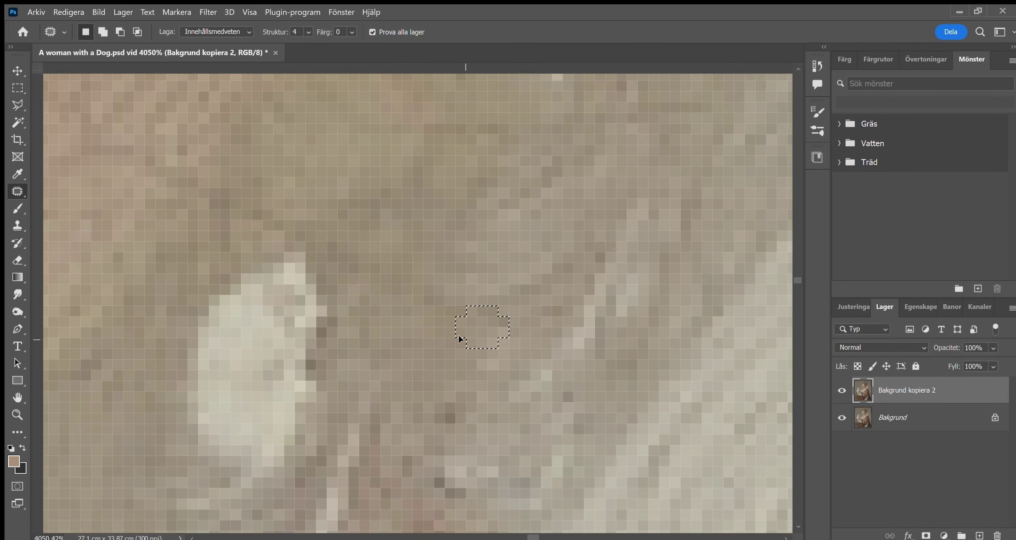
{"action": "scroll", "coordinate": [376, 363], "scroll_direction": "up", "scroll_amount": 5}
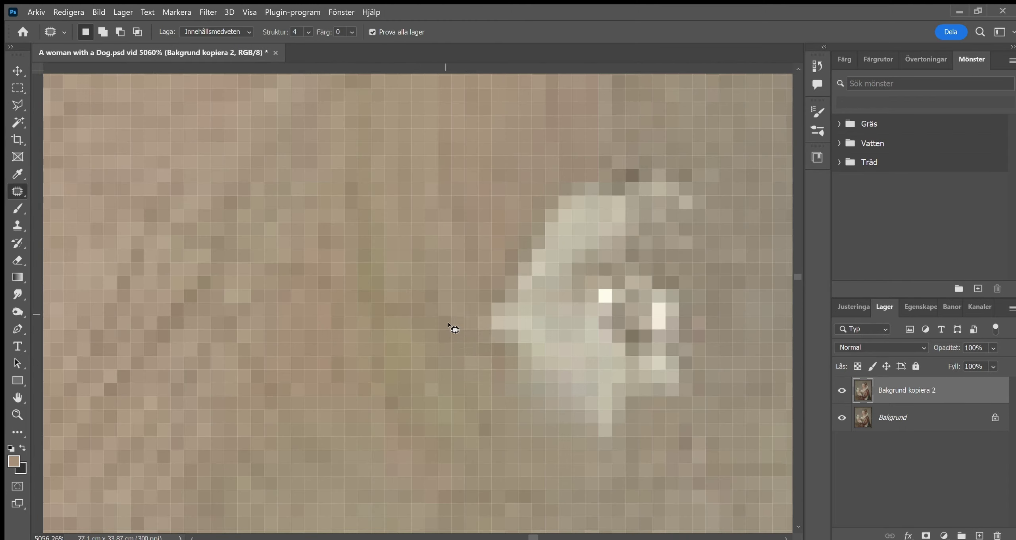
{"action": "left_click_drag", "start_coordinate": [411, 353], "coordinate": [429, 318]}
{"action": "key", "text": "j"}
{"action": "left_click_drag", "start_coordinate": [440, 198], "coordinate": [408, 245]}
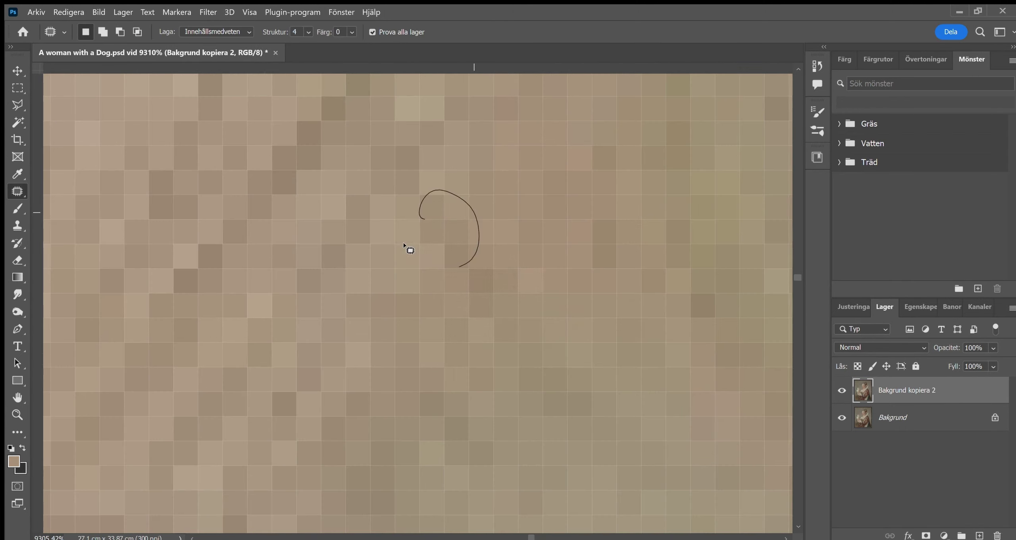
- Patch a small crack further right along the necklace and clear the selection
{"action": "scroll", "coordinate": [421, 278], "scroll_direction": "down", "scroll_amount": 5}
{"action": "scroll", "coordinate": [389, 238], "scroll_direction": "up", "scroll_amount": 4}
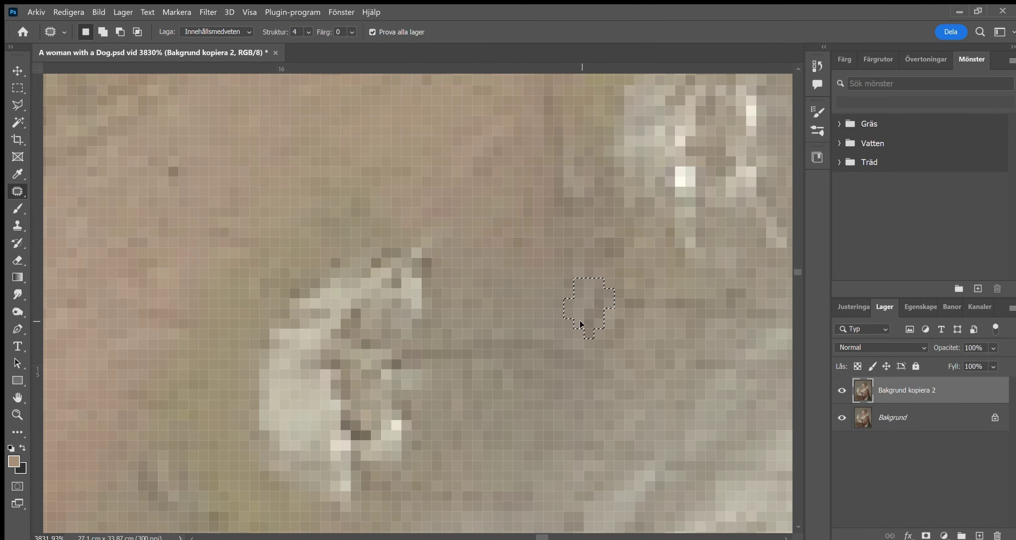
{"action": "scroll", "coordinate": [476, 310], "scroll_direction": "right", "scroll_amount": 5}
{"action": "left_click_drag", "start_coordinate": [526, 299], "coordinate": [544, 301]}
{"action": "left_click_drag", "start_coordinate": [564, 337], "coordinate": [563, 336]}
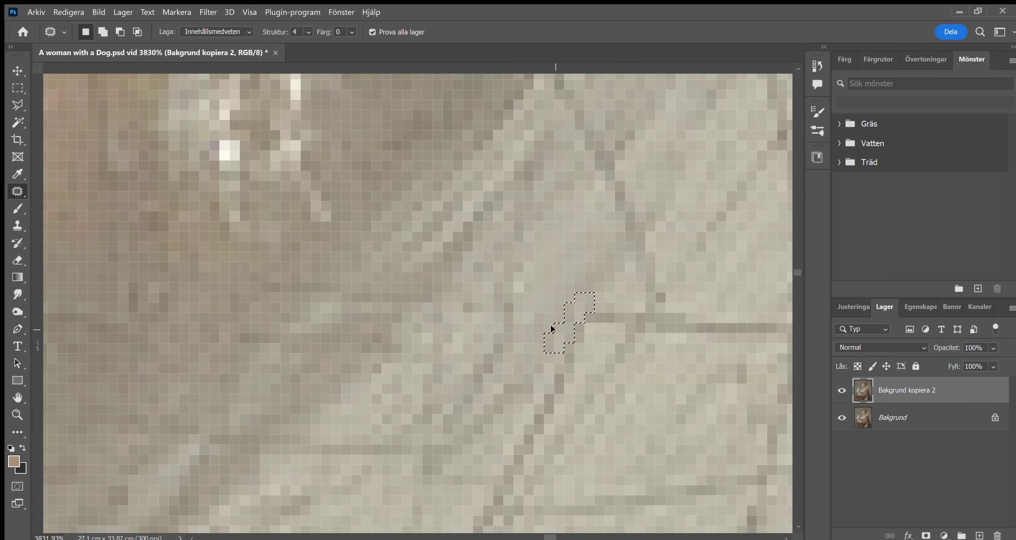
{"action": "key", "text": "ctrl+d"}
{"action": "scroll", "coordinate": [528, 331], "scroll_direction": "right", "scroll_amount": 5}
{"action": "scroll", "coordinate": [544, 288], "scroll_direction": "down", "scroll_amount": 5}
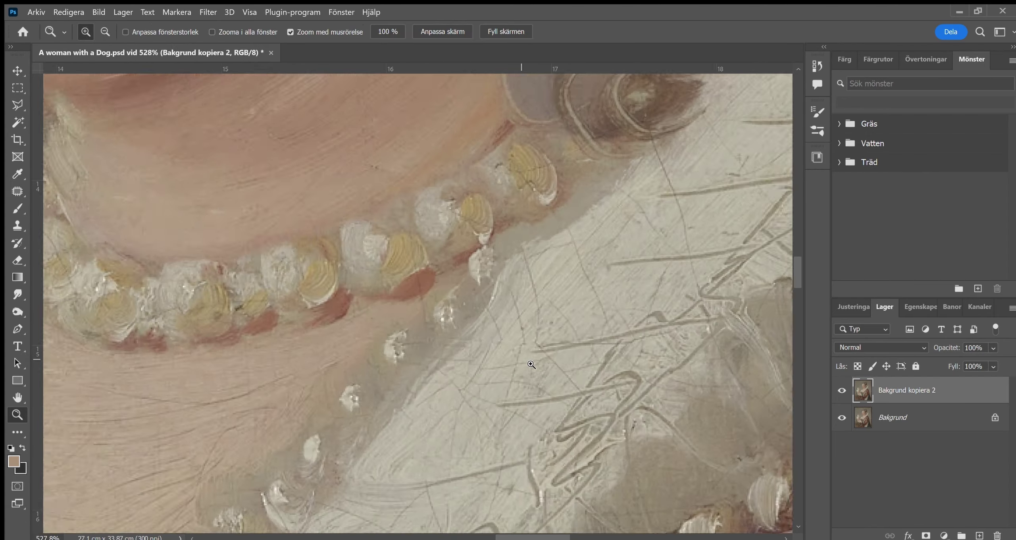
{"action": "scroll", "coordinate": [482, 351], "scroll_direction": "up", "scroll_amount": 5}
- Outline a crack in the reddish area by the neck and inspect it
{"action": "left_click_drag", "start_coordinate": [441, 193], "coordinate": [437, 255]}
{"action": "scroll", "coordinate": [463, 294], "scroll_direction": "down", "scroll_amount": 2}
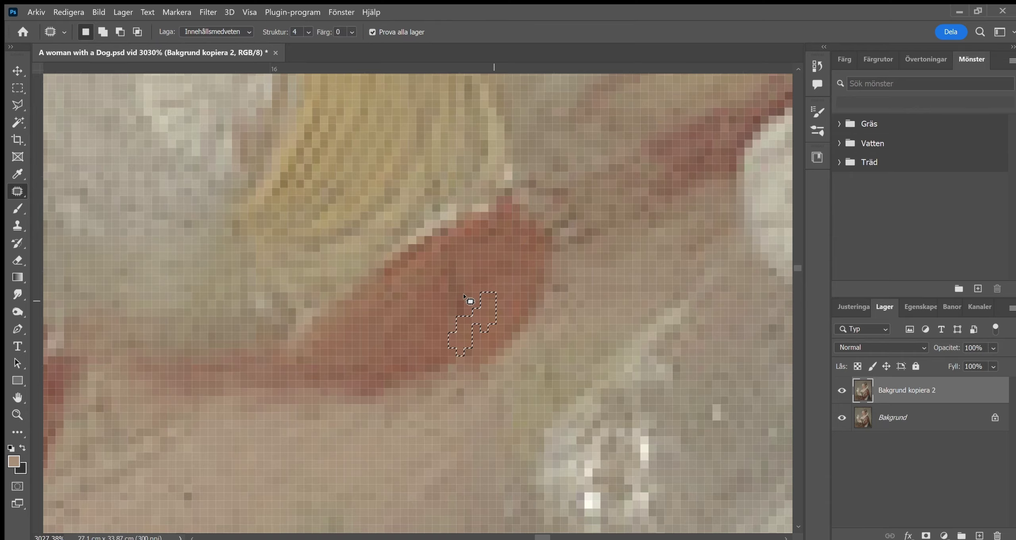
{"action": "scroll", "coordinate": [549, 334], "scroll_direction": "down", "scroll_amount": 3}
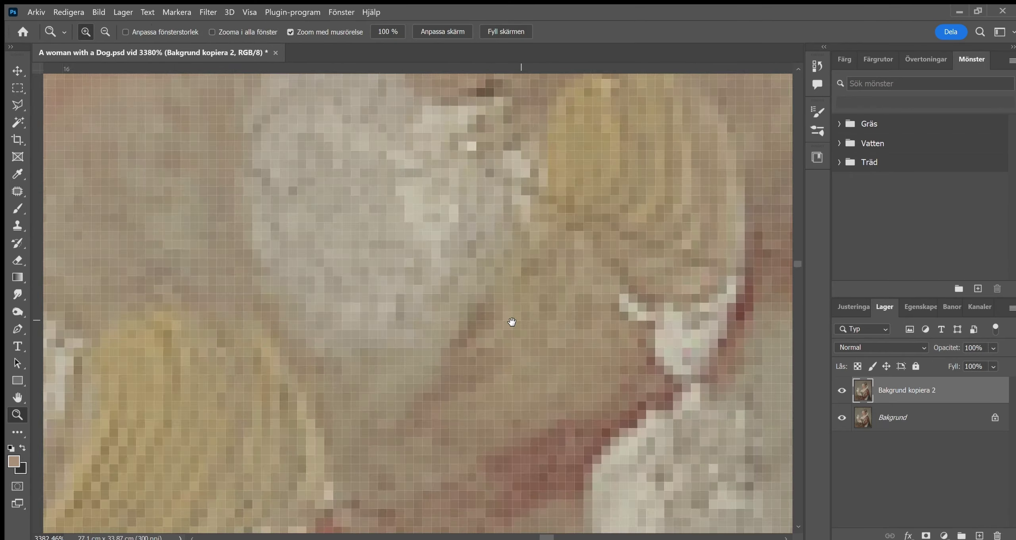
{"action": "scroll", "coordinate": [515, 322], "scroll_direction": "up", "scroll_amount": 5}
{"action": "scroll", "coordinate": [419, 351], "scroll_direction": "up", "scroll_amount": 3}
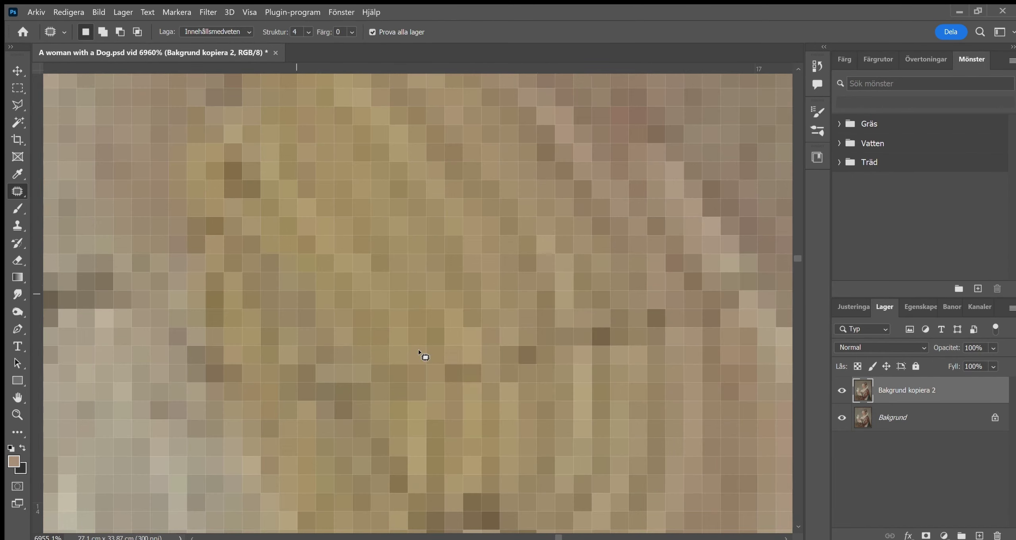
{"action": "scroll", "coordinate": [335, 398], "scroll_direction": "down", "scroll_amount": 8}
{"action": "scroll", "coordinate": [398, 310], "scroll_direction": "up", "scroll_amount": 6}
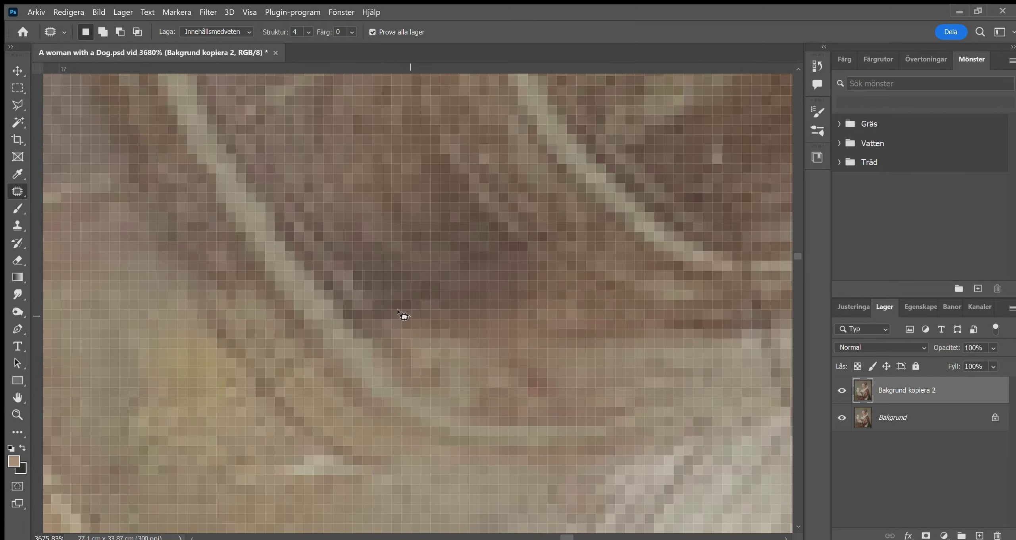
{"action": "scroll", "coordinate": [465, 340], "scroll_direction": "down", "scroll_amount": 3}
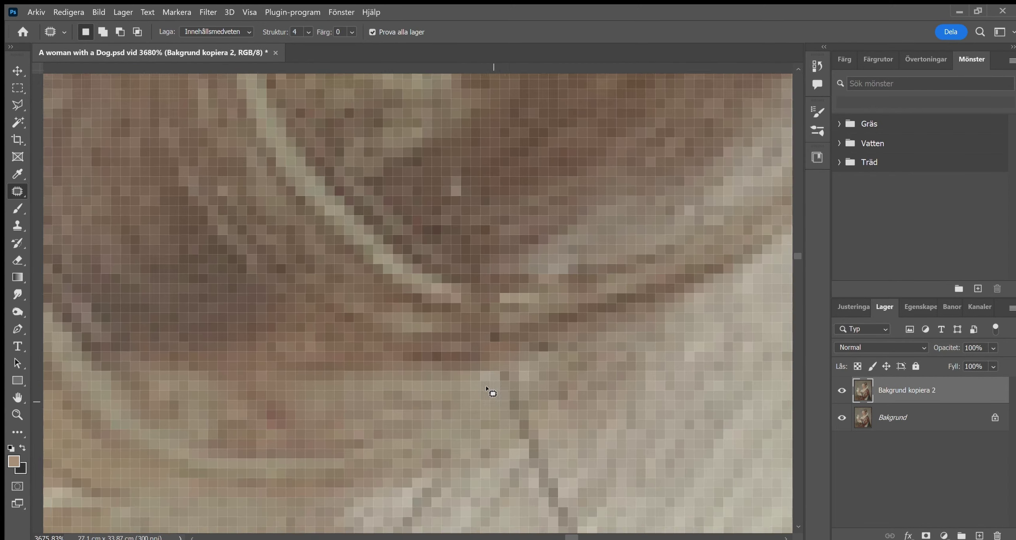
{"action": "scroll", "coordinate": [501, 347], "scroll_direction": "down", "scroll_amount": 3}
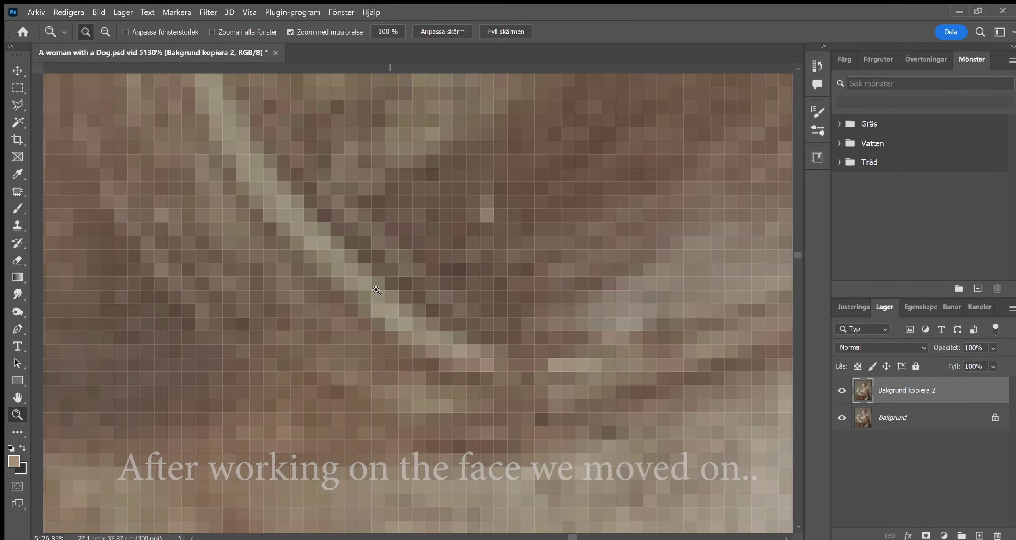
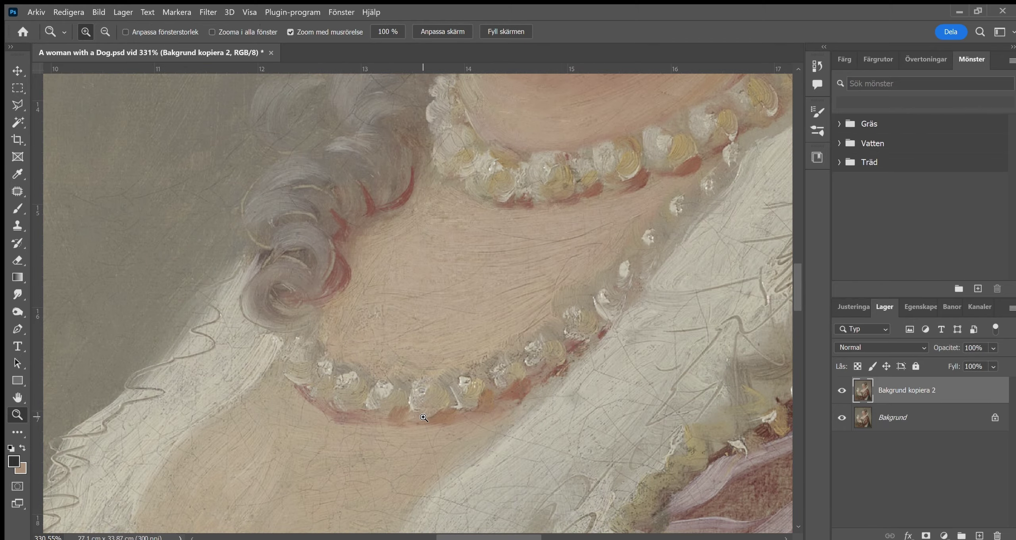
- Zoom into the chest below the pearl necklace and patch the first cracks with clean texture
{"action": "scroll", "coordinate": [435, 335], "scroll_direction": "down", "scroll_amount": 5}
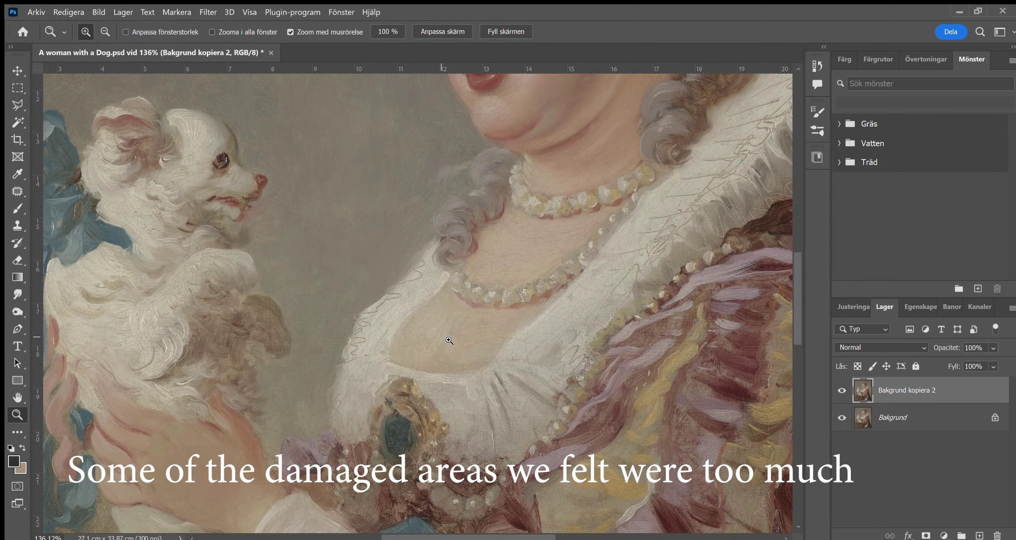
{"action": "scroll", "coordinate": [654, 359], "scroll_direction": "down", "scroll_amount": 3}
{"action": "scroll", "coordinate": [379, 326], "scroll_direction": "up", "scroll_amount": 5}
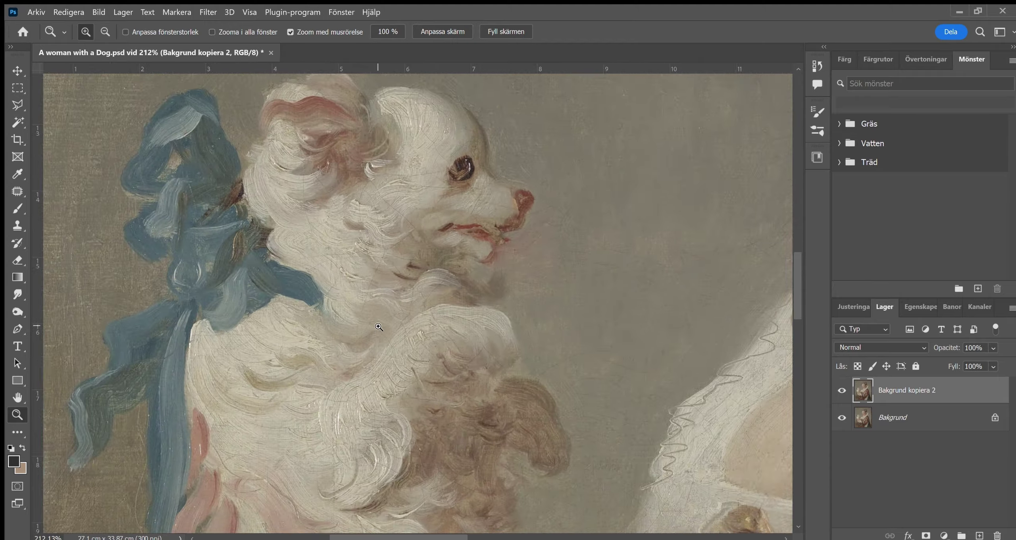
{"action": "left_click_drag", "start_coordinate": [369, 325], "coordinate": [415, 336]}
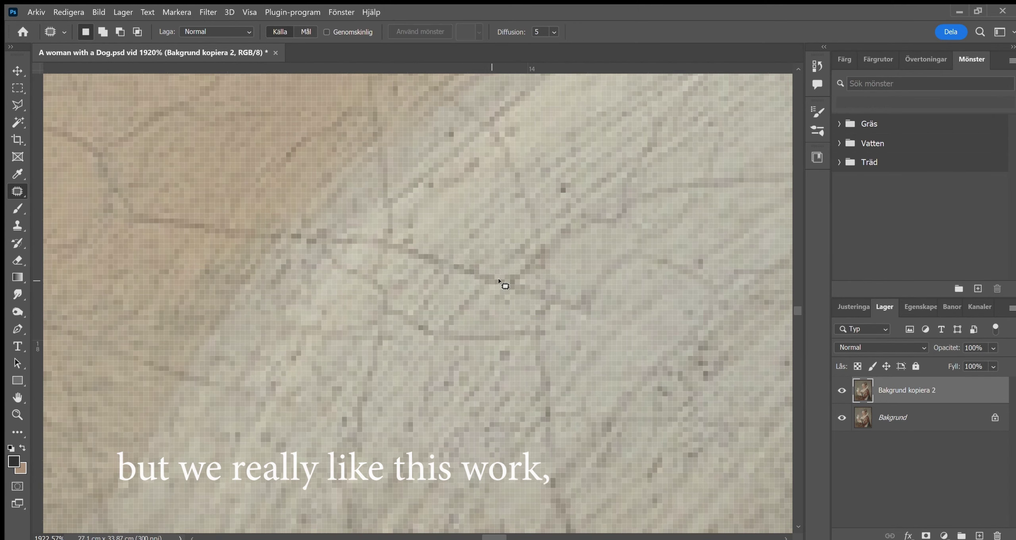
{"action": "left_click_drag", "start_coordinate": [516, 258], "coordinate": [514, 318]}
{"action": "key", "text": "ctrl+d"}
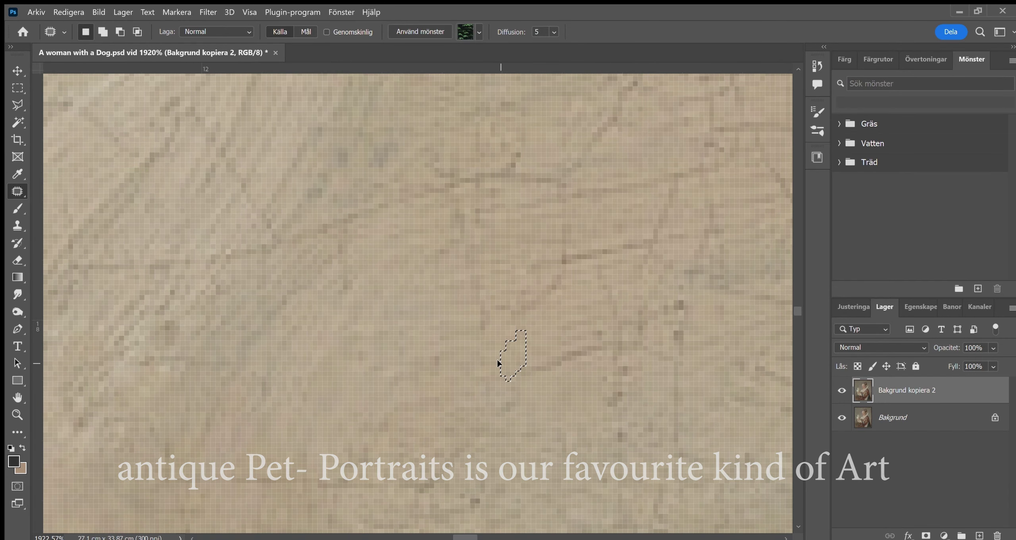
{"action": "left_click_drag", "start_coordinate": [495, 345], "coordinate": [620, 407]}
{"action": "scroll", "coordinate": [531, 369], "scroll_direction": "down", "scroll_amount": 5}
{"action": "scroll", "coordinate": [510, 283], "scroll_direction": "left", "scroll_amount": 3}
{"action": "left_click_drag", "start_coordinate": [565, 346], "coordinate": [536, 369]}
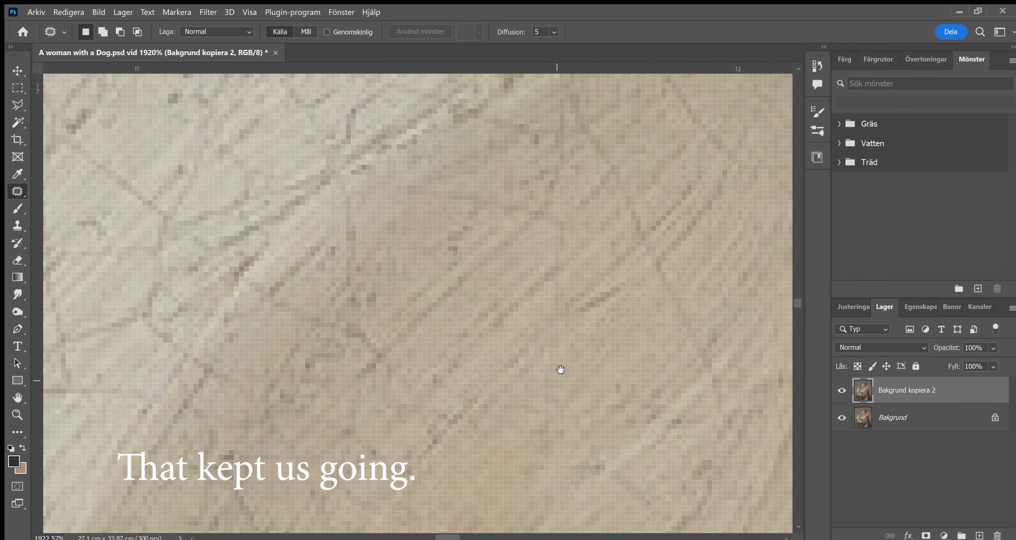
{"action": "scroll", "coordinate": [508, 369], "scroll_direction": "down", "scroll_amount": 5}
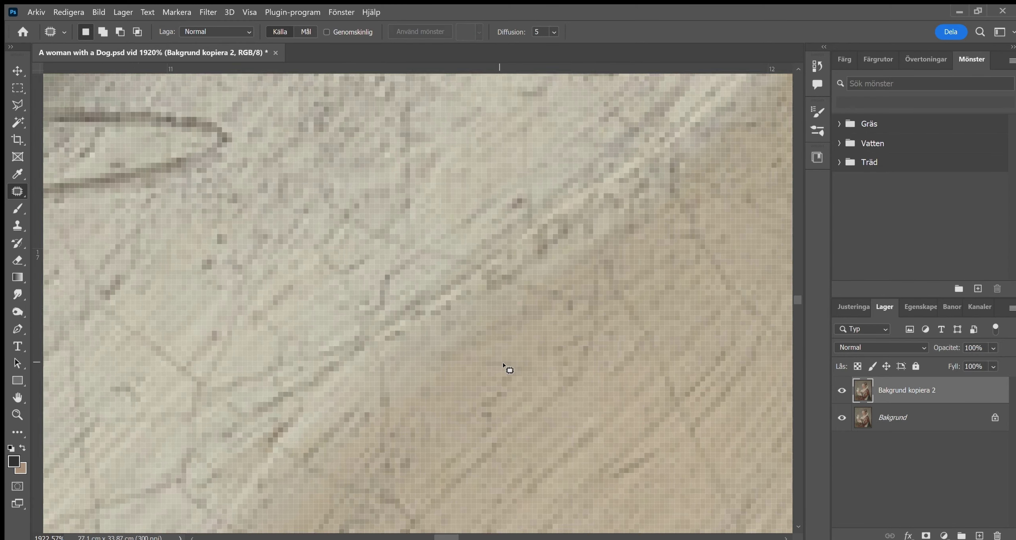
- Zoom closer and patch several small crack segments on the chest
{"action": "key", "text": "z"}
{"action": "left_click_drag", "start_coordinate": [435, 348], "coordinate": [483, 348]}
{"action": "mouse_move", "coordinate": [552, 277]}
{"action": "left_mouse_down"}
{"action": "mouse_move", "coordinate": [562, 310]}
{"action": "mouse_move", "coordinate": [542, 346]}
{"action": "left_mouse_up"}
{"action": "scroll", "coordinate": [541, 346], "scroll_direction": "down", "scroll_amount": 3}
{"action": "left_click_drag", "start_coordinate": [381, 301], "coordinate": [417, 278]}
{"action": "key", "text": "z"}
{"action": "scroll", "coordinate": [418, 321], "scroll_direction": "down", "scroll_amount": 5}
{"action": "key", "text": "j"}
{"action": "mouse_move", "coordinate": [347, 279]}
{"action": "left_mouse_down"}
{"action": "mouse_move", "coordinate": [356, 300]}
{"action": "mouse_move", "coordinate": [370, 274]}
{"action": "left_mouse_up"}
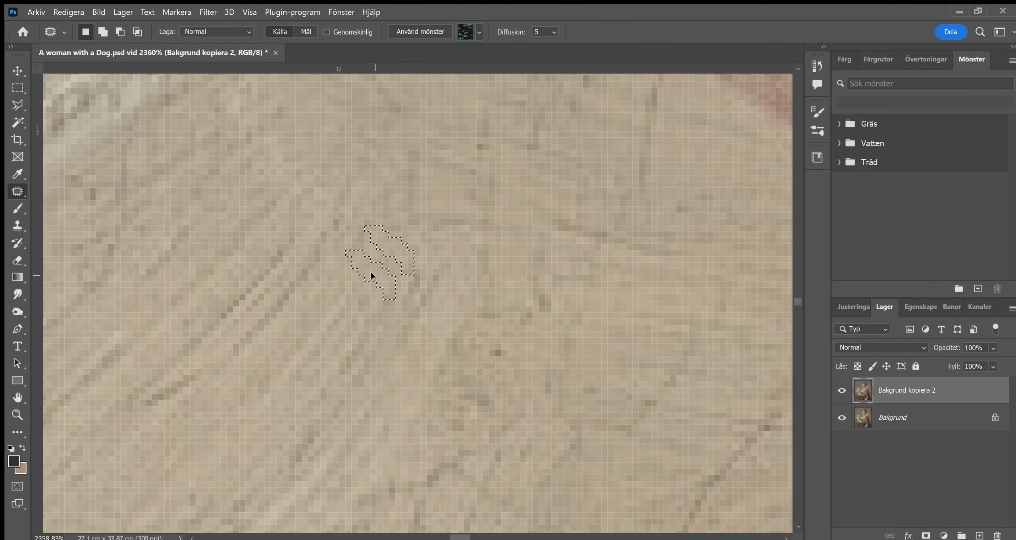
- Patch a longer crack across the chest and clear the finished patch outline
{"action": "scroll", "coordinate": [482, 396], "scroll_direction": "down", "scroll_amount": 3}
{"action": "scroll", "coordinate": [465, 145], "scroll_direction": "up", "scroll_amount": 5}
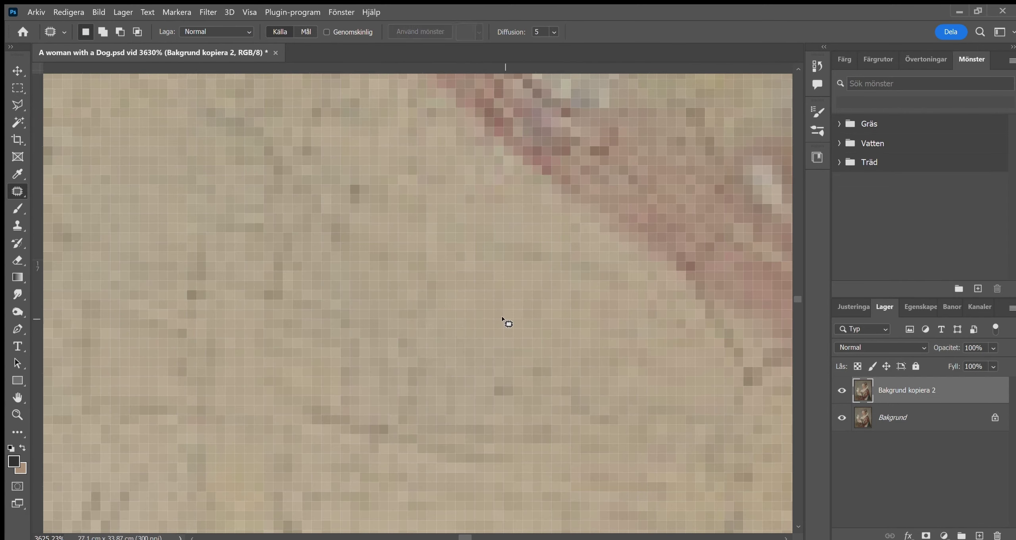
{"action": "scroll", "coordinate": [447, 282], "scroll_direction": "down", "scroll_amount": 5}
{"action": "scroll", "coordinate": [397, 277], "scroll_direction": "up", "scroll_amount": 5}
{"action": "key", "text": "i"}
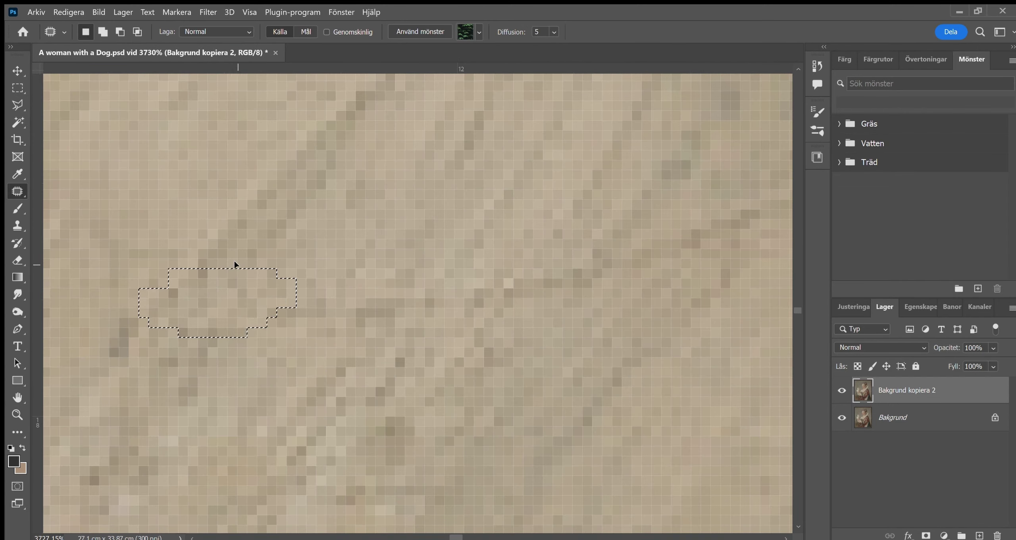
{"action": "left_click_drag", "start_coordinate": [609, 251], "coordinate": [470, 238]}
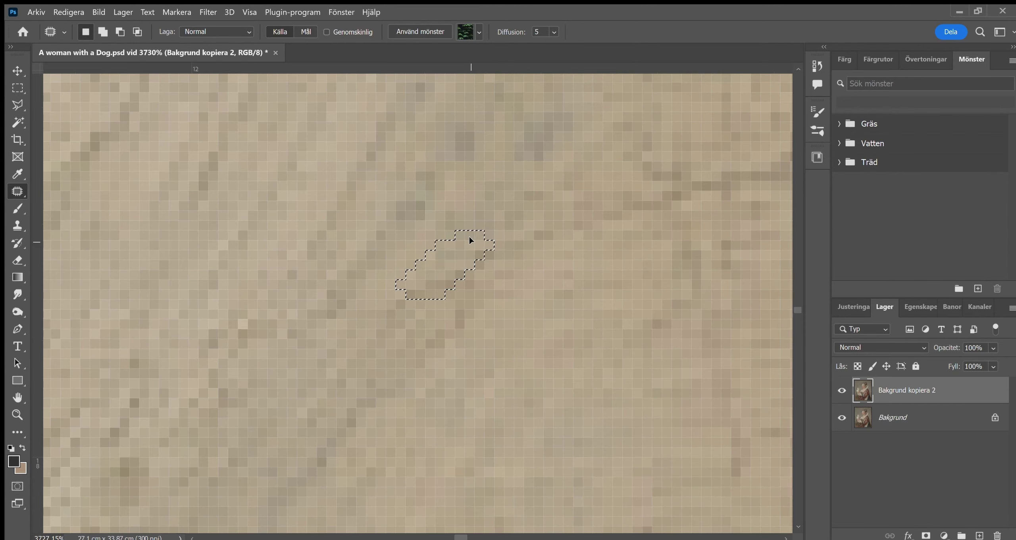
{"action": "key", "text": "ctrl+d"}
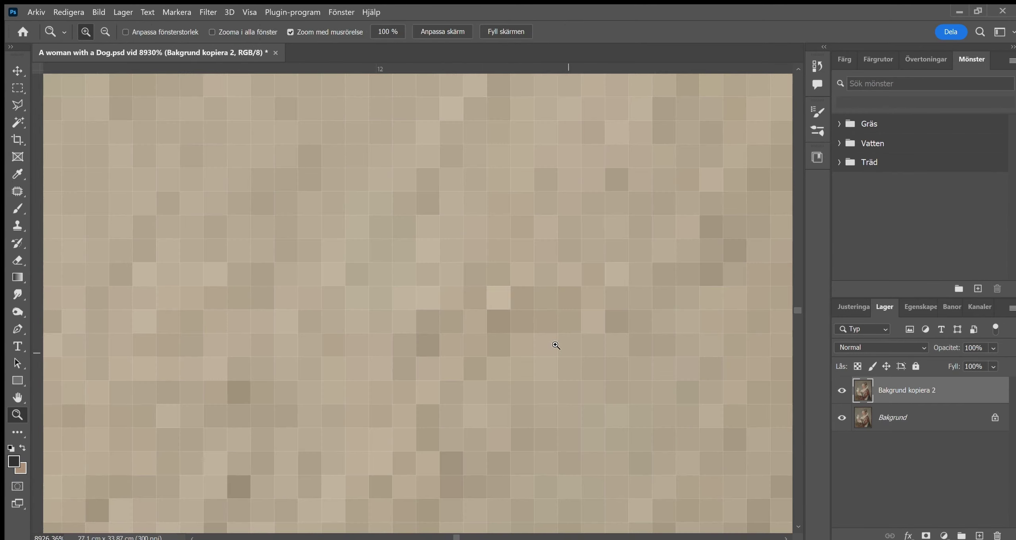
- Outline a crack on the collar for patching and adjust the zoom
{"action": "scroll", "coordinate": [553, 340], "scroll_direction": "down", "scroll_amount": 5}
{"action": "scroll", "coordinate": [446, 374], "scroll_direction": "up", "scroll_amount": 6}
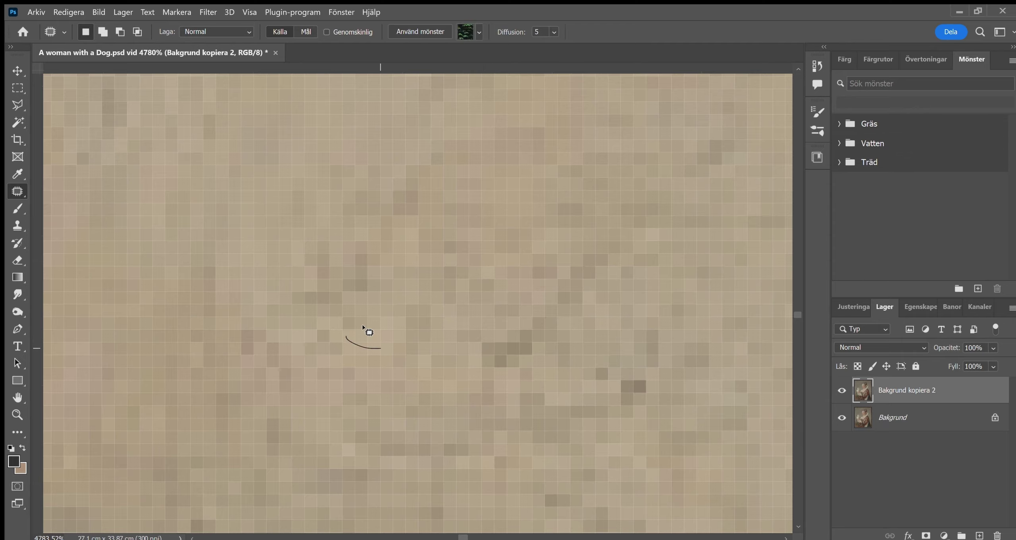
{"action": "scroll", "coordinate": [494, 367], "scroll_direction": "down", "scroll_amount": 5}
{"action": "scroll", "coordinate": [302, 278], "scroll_direction": "up", "scroll_amount": 4}
{"action": "left_click_drag", "start_coordinate": [300, 268], "coordinate": [289, 271]}
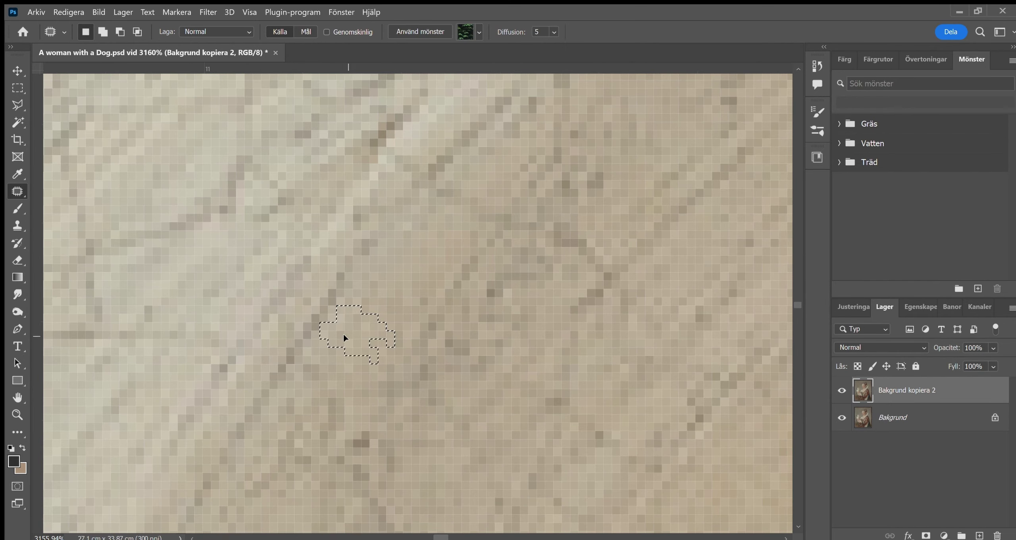
{"action": "key", "text": "z"}
{"action": "scroll", "coordinate": [373, 314], "scroll_direction": "down", "scroll_amount": 4}
{"action": "scroll", "coordinate": [369, 357], "scroll_direction": "up", "scroll_amount": 4}
- Patch a crack near the collar edge and move the view to neighbouring cracks
{"action": "scroll", "coordinate": [418, 392], "scroll_direction": "down", "scroll_amount": 4}
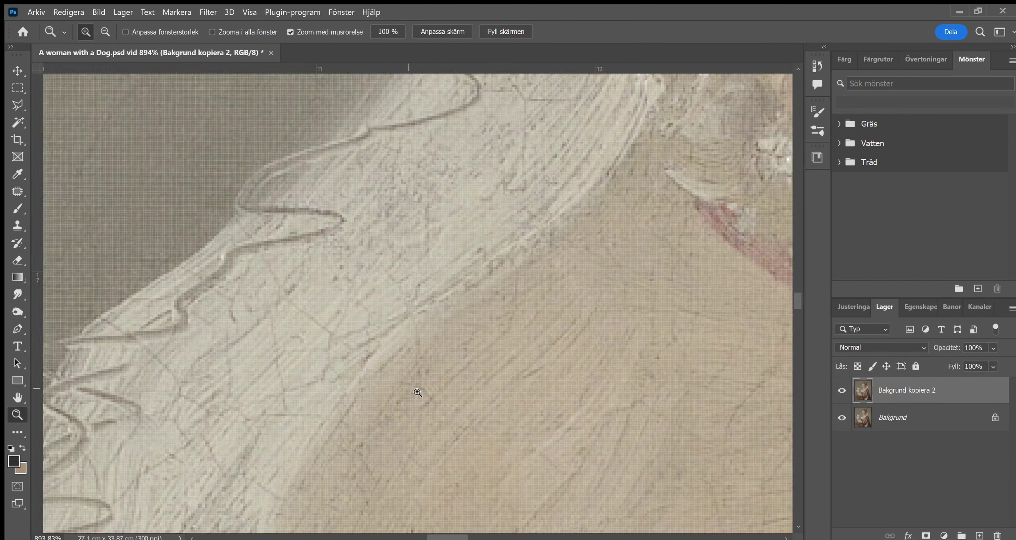
{"action": "scroll", "coordinate": [418, 392], "scroll_direction": "up", "scroll_amount": 5}
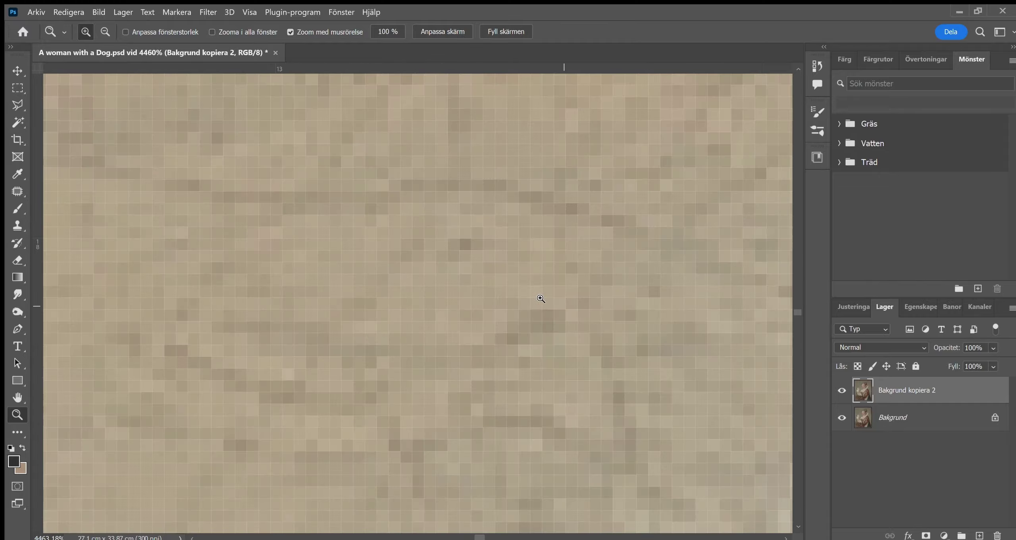
{"action": "left_click_drag", "start_coordinate": [406, 269], "coordinate": [438, 292]}
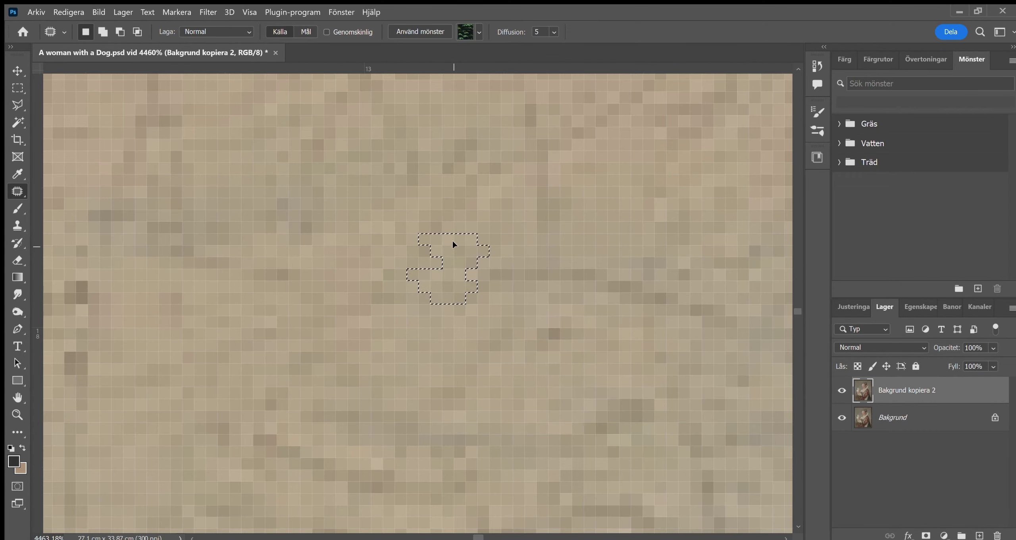
{"action": "left_click_drag", "start_coordinate": [648, 295], "coordinate": [396, 195]}
{"action": "key", "text": "z"}
{"action": "scroll", "coordinate": [167, 211], "scroll_direction": "up", "scroll_amount": 2}
{"action": "mouse_move", "coordinate": [531, 326]}
{"action": "left_mouse_down"}
{"action": "mouse_move", "coordinate": [439, 293]}
{"action": "mouse_move", "coordinate": [613, 311]}
{"action": "left_mouse_up"}
{"action": "key", "text": "z"}
{"action": "scroll", "coordinate": [397, 349], "scroll_direction": "up", "scroll_amount": 1}
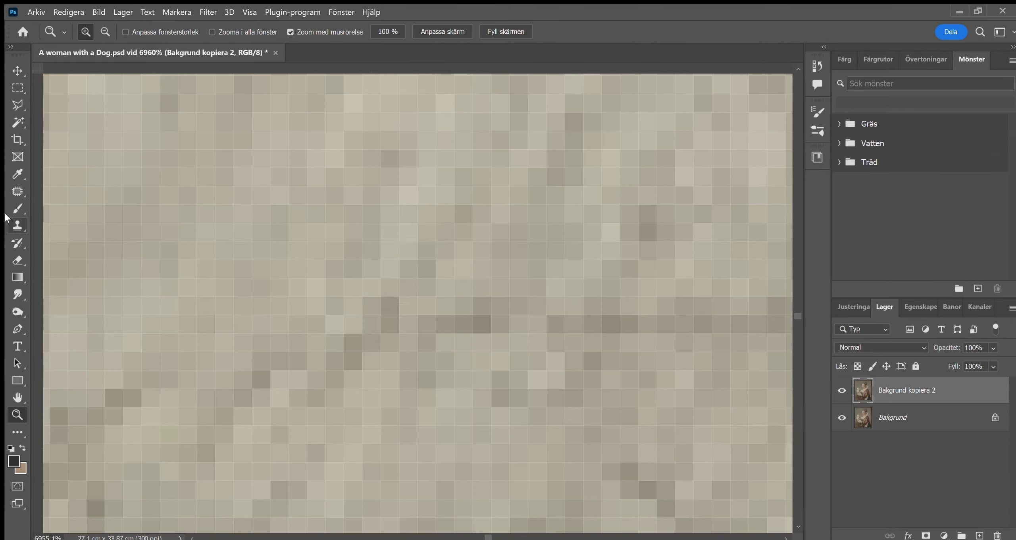
{"action": "key", "text": "j"}
- Patch two more collar-edge cracks by dragging them onto clean nearby texture
{"action": "left_click_drag", "start_coordinate": [317, 313], "coordinate": [254, 369]}
{"action": "scroll", "coordinate": [363, 286], "scroll_direction": "up", "scroll_amount": 1}
{"action": "scroll", "coordinate": [363, 286], "scroll_direction": "down", "scroll_amount": 2}
{"action": "left_click_drag", "start_coordinate": [392, 289], "coordinate": [382, 333]}
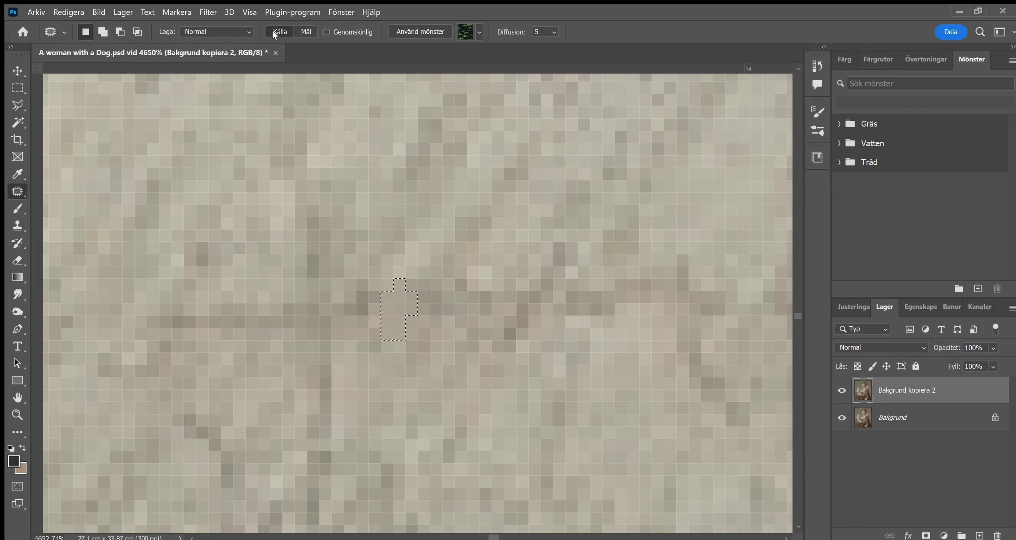
{"action": "mouse_move", "coordinate": [507, 204]}
{"action": "left_mouse_down"}
{"action": "mouse_move", "coordinate": [623, 279]}
{"action": "mouse_move", "coordinate": [279, 294]}
{"action": "mouse_move", "coordinate": [441, 266]}
{"action": "left_mouse_up"}
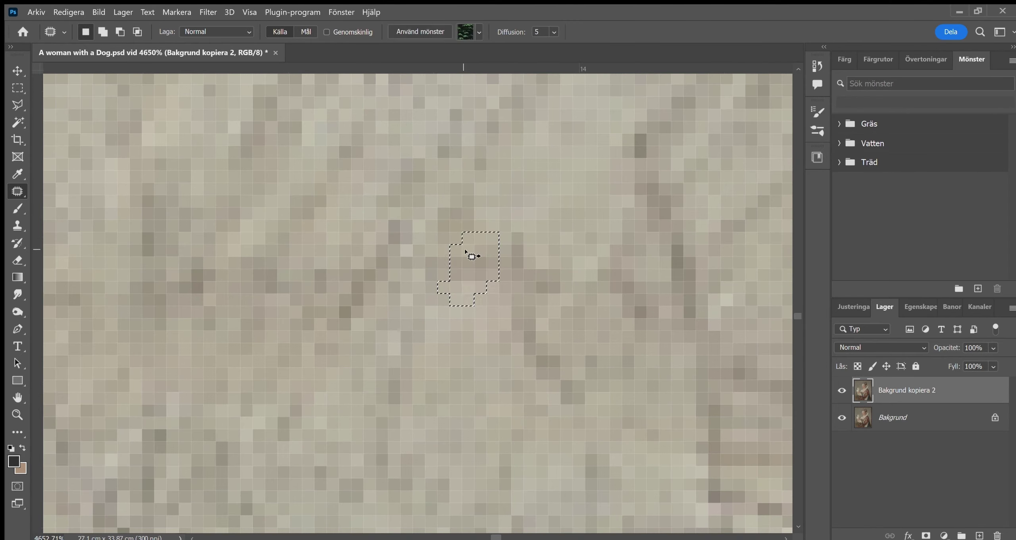
{"action": "key", "text": "z"}
{"action": "scroll", "coordinate": [254, 282], "scroll_direction": "down", "scroll_amount": 5}
{"action": "scroll", "coordinate": [392, 267], "scroll_direction": "up", "scroll_amount": 4}
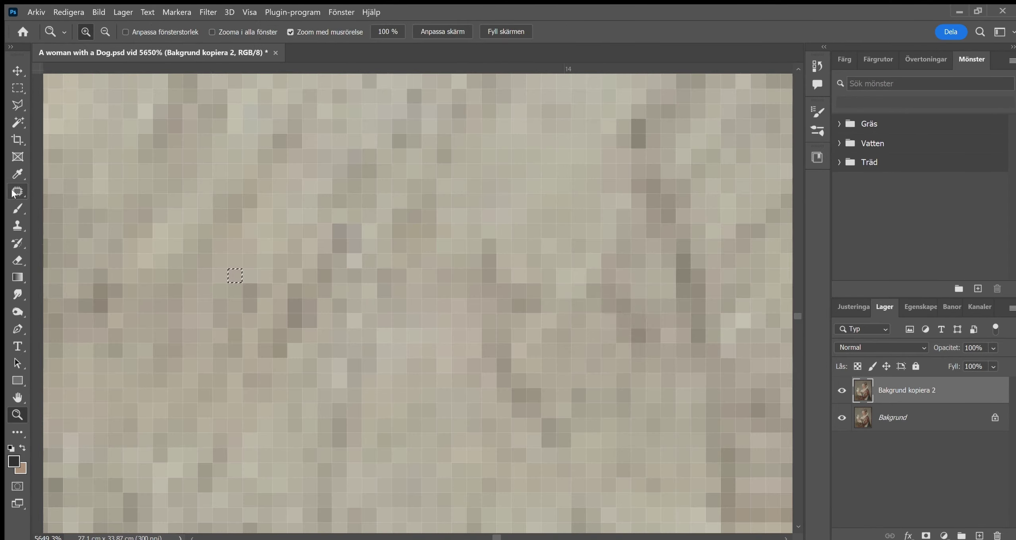
{"action": "scroll", "coordinate": [554, 301], "scroll_direction": "down", "scroll_amount": 3}
{"action": "scroll", "coordinate": [585, 356], "scroll_direction": "up", "scroll_amount": 2}
- Outline two small cracks, then discard an unfinished patch outline
{"action": "left_click_drag", "start_coordinate": [593, 281], "coordinate": [598, 294]}
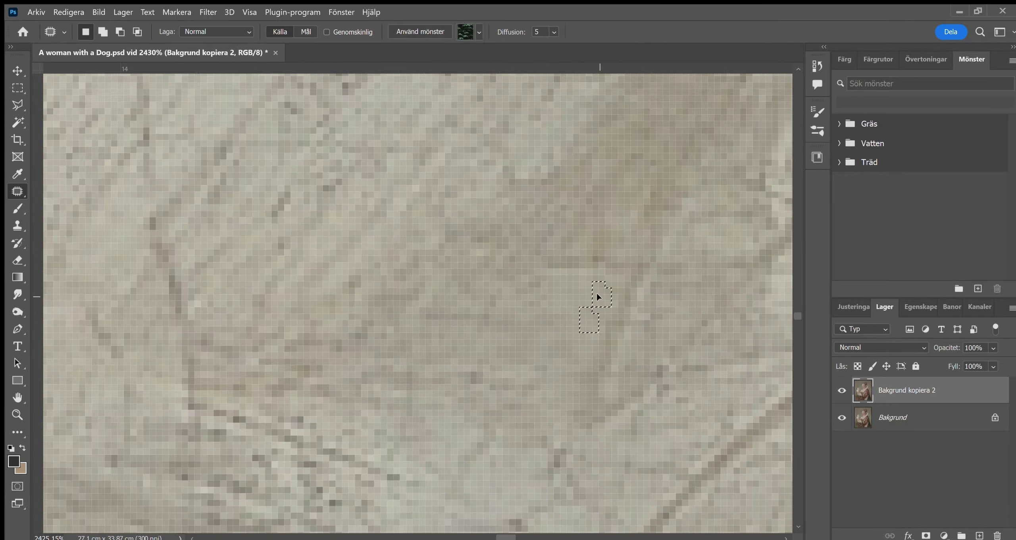
{"action": "scroll", "coordinate": [632, 357], "scroll_direction": "down", "scroll_amount": 3}
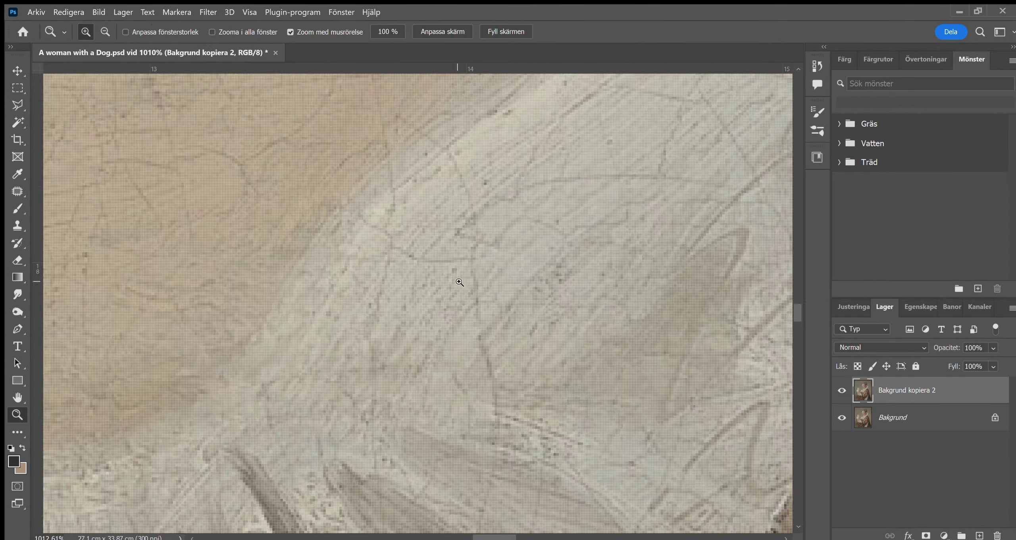
{"action": "scroll", "coordinate": [456, 349], "scroll_direction": "up", "scroll_amount": 4}
{"action": "mouse_move", "coordinate": [478, 276]}
{"action": "left_mouse_down"}
{"action": "mouse_move", "coordinate": [430, 331]}
{"action": "mouse_move", "coordinate": [460, 344]}
{"action": "left_mouse_up"}
{"action": "scroll", "coordinate": [485, 252], "scroll_direction": "down", "scroll_amount": 2}
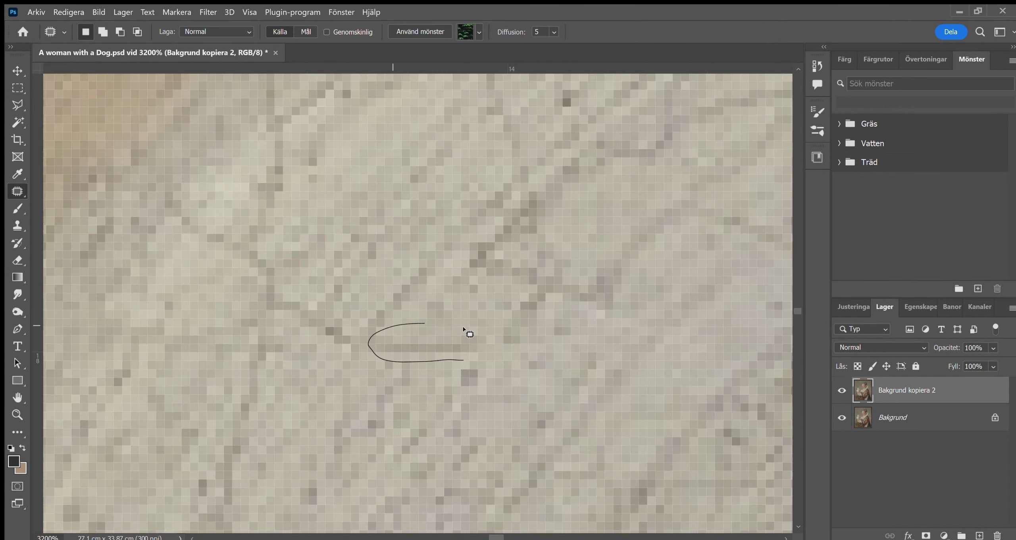
{"action": "left_click", "coordinate": [544, 381]}
{"action": "scroll", "coordinate": [545, 381], "scroll_direction": "down", "scroll_amount": 2}
{"action": "scroll", "coordinate": [503, 351], "scroll_direction": "down", "scroll_amount": 2}
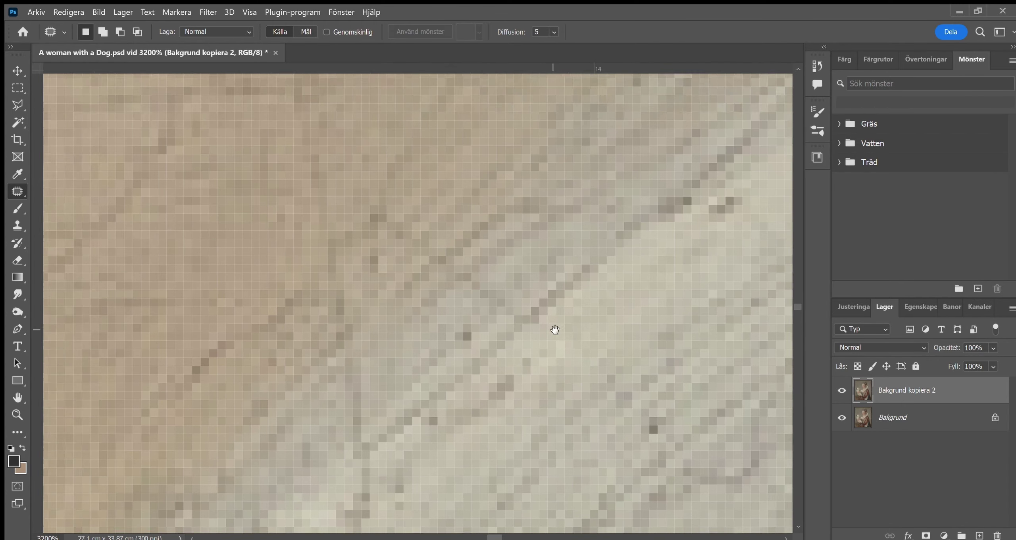
{"action": "scroll", "coordinate": [553, 331], "scroll_direction": "down", "scroll_amount": 2}
- Zoom in and patch a crack just below the pearl necklace
{"action": "key", "text": "z"}
{"action": "scroll", "coordinate": [564, 340], "scroll_direction": "up", "scroll_amount": 1}
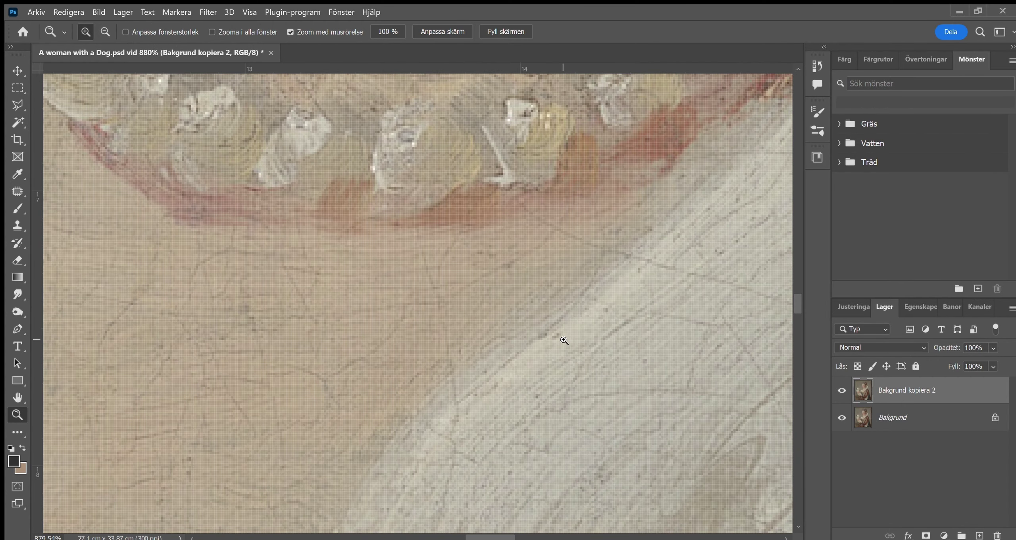
{"action": "scroll", "coordinate": [564, 340], "scroll_direction": "up", "scroll_amount": 2}
{"action": "scroll", "coordinate": [430, 344], "scroll_direction": "up", "scroll_amount": 2}
{"action": "key", "text": "j"}
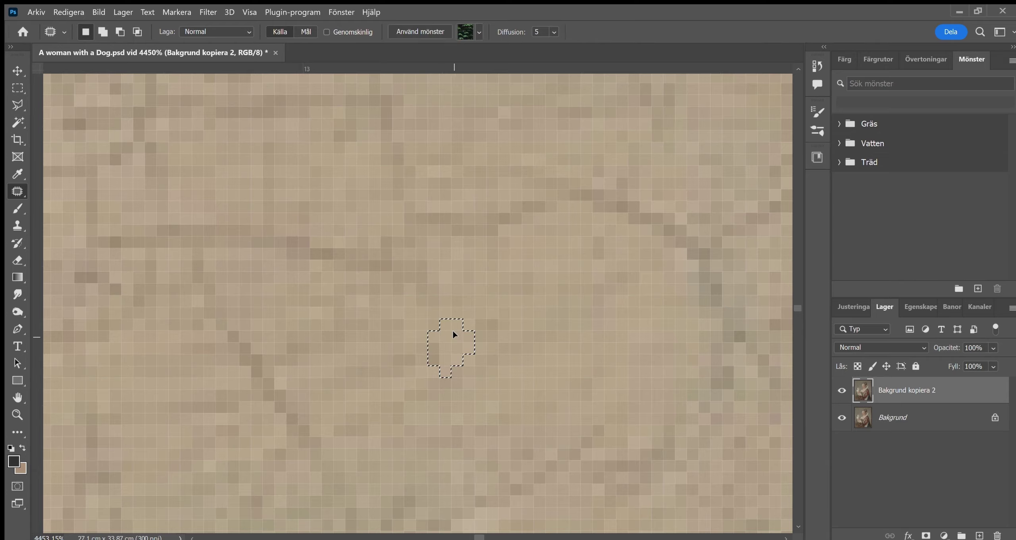
{"action": "left_click_drag", "start_coordinate": [452, 331], "coordinate": [398, 349]}
{"action": "scroll", "coordinate": [367, 363], "scroll_direction": "up", "scroll_amount": 1}
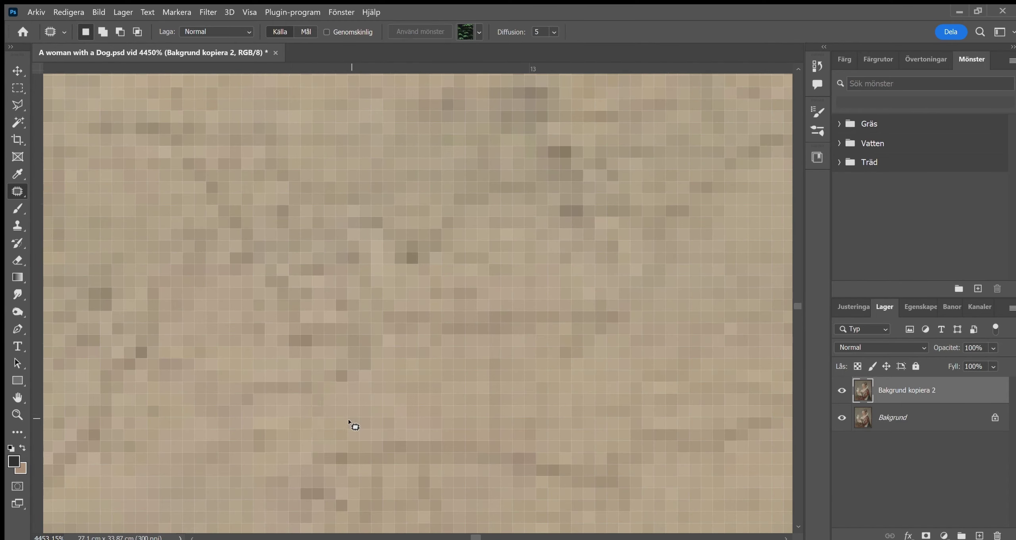
{"action": "key", "text": "z"}
{"action": "scroll", "coordinate": [499, 235], "scroll_direction": "down", "scroll_amount": 3}
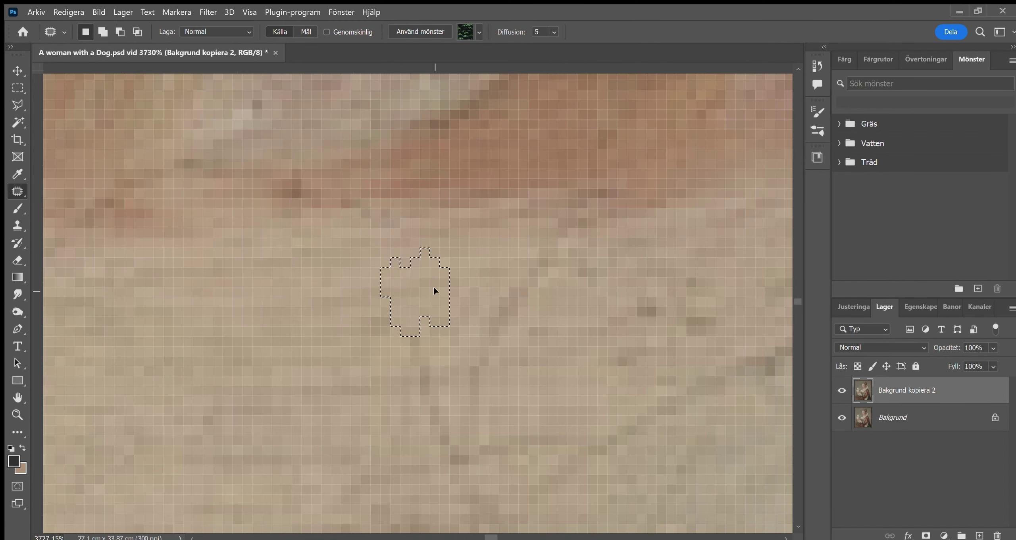
{"action": "scroll", "coordinate": [434, 287], "scroll_direction": "up", "scroll_amount": 3}
- Patch several more crack sections below the necklace
{"action": "left_click_drag", "start_coordinate": [362, 337], "coordinate": [309, 321]}
{"action": "key", "text": "z"}
{"action": "scroll", "coordinate": [48, 190], "scroll_direction": "down", "scroll_amount": 2}
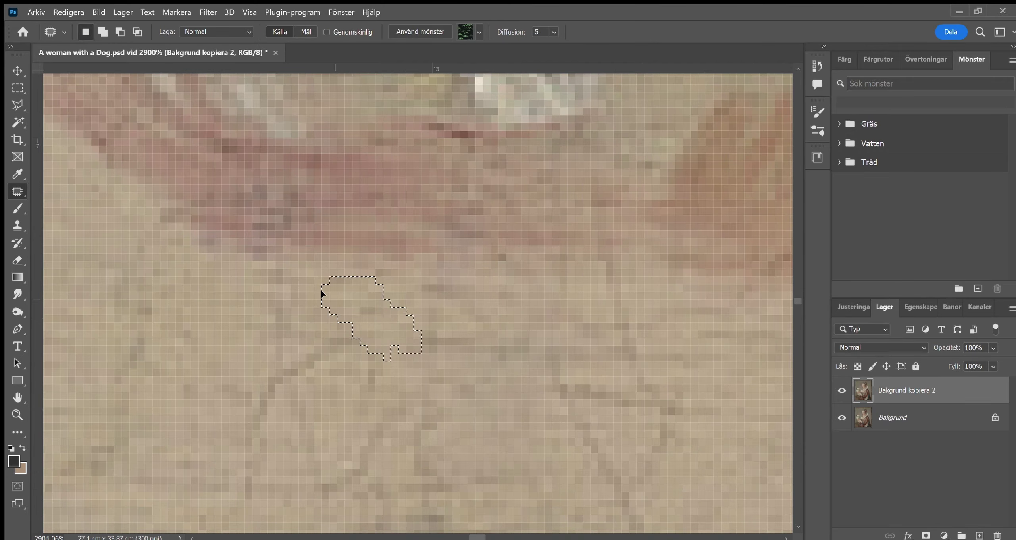
{"action": "left_click_drag", "start_coordinate": [488, 248], "coordinate": [499, 273]}
{"action": "scroll", "coordinate": [488, 309], "scroll_direction": "down", "scroll_amount": 3}
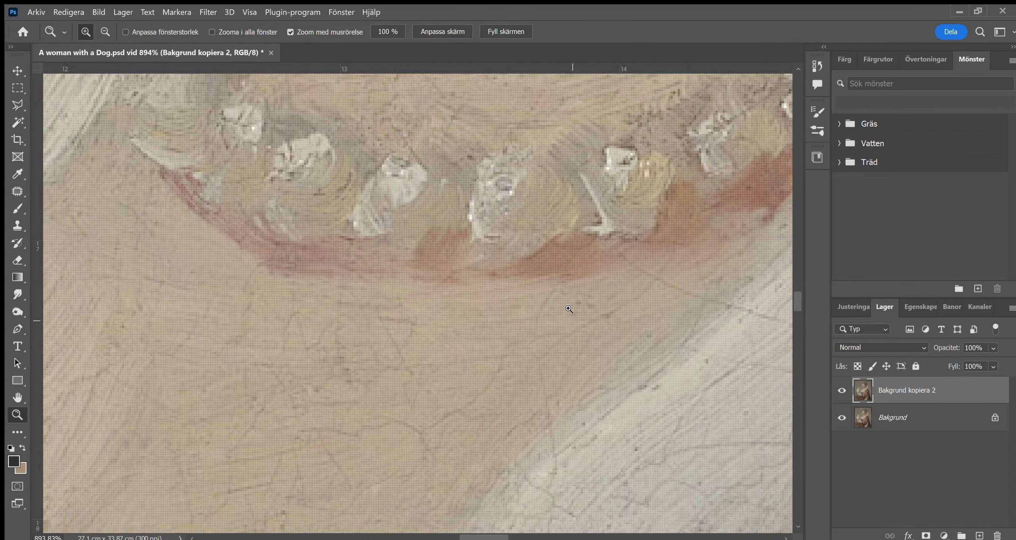
{"action": "scroll", "coordinate": [444, 240], "scroll_direction": "up", "scroll_amount": 4}
{"action": "left_click_drag", "start_coordinate": [492, 249], "coordinate": [487, 237]}
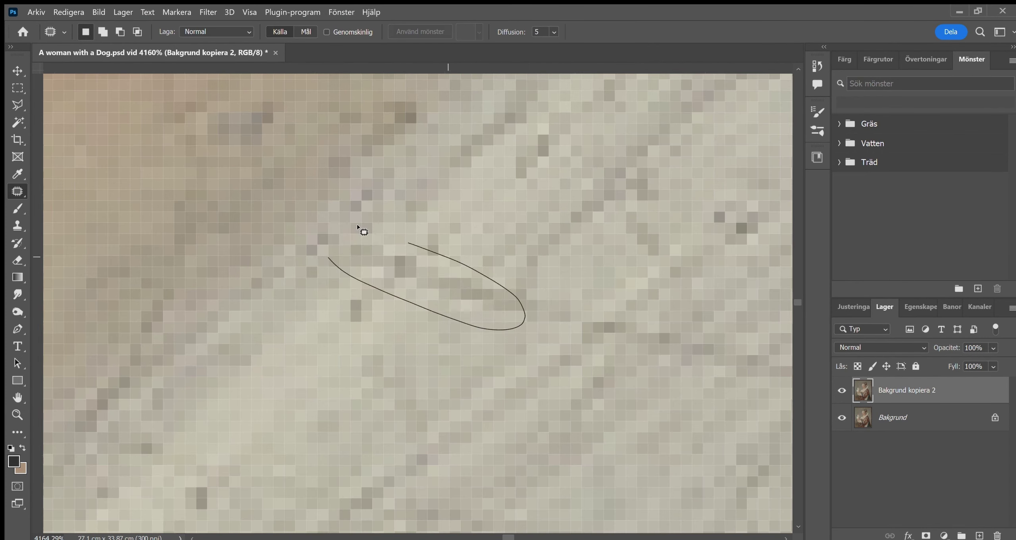
{"action": "left_click_drag", "start_coordinate": [329, 257], "coordinate": [438, 297]}
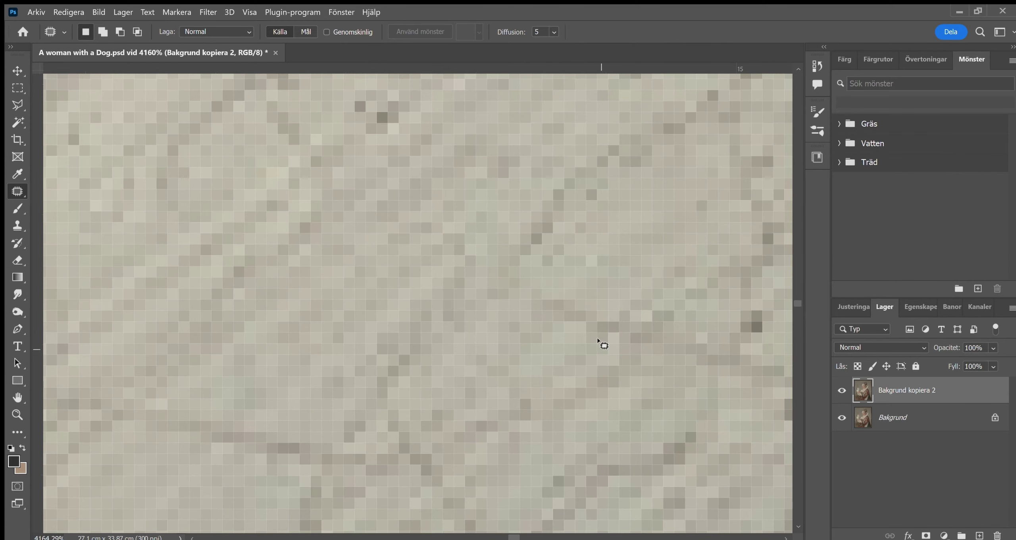
- Patch a crack in the grey paint and zoom out over the collar and dress
{"action": "scroll", "coordinate": [607, 381], "scroll_direction": "down", "scroll_amount": 3}
{"action": "scroll", "coordinate": [381, 224], "scroll_direction": "up", "scroll_amount": 3}
{"action": "scroll", "coordinate": [440, 303], "scroll_direction": "down", "scroll_amount": 3}
{"action": "scroll", "coordinate": [439, 304], "scroll_direction": "up", "scroll_amount": 4}
{"action": "left_click_drag", "start_coordinate": [308, 225], "coordinate": [326, 276]}
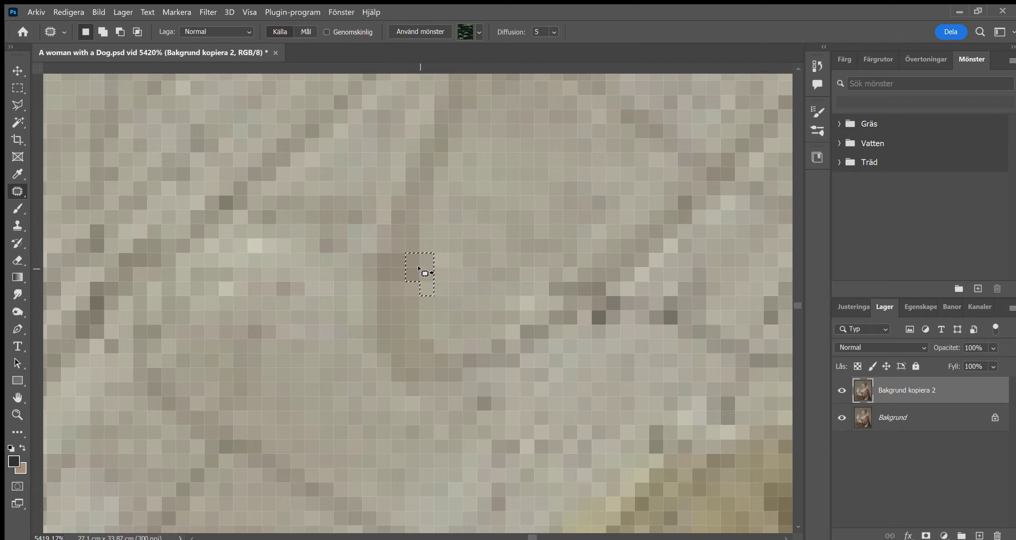
{"action": "key", "text": "z"}
{"action": "left_click_drag", "start_coordinate": [427, 253], "coordinate": [30, 274]}
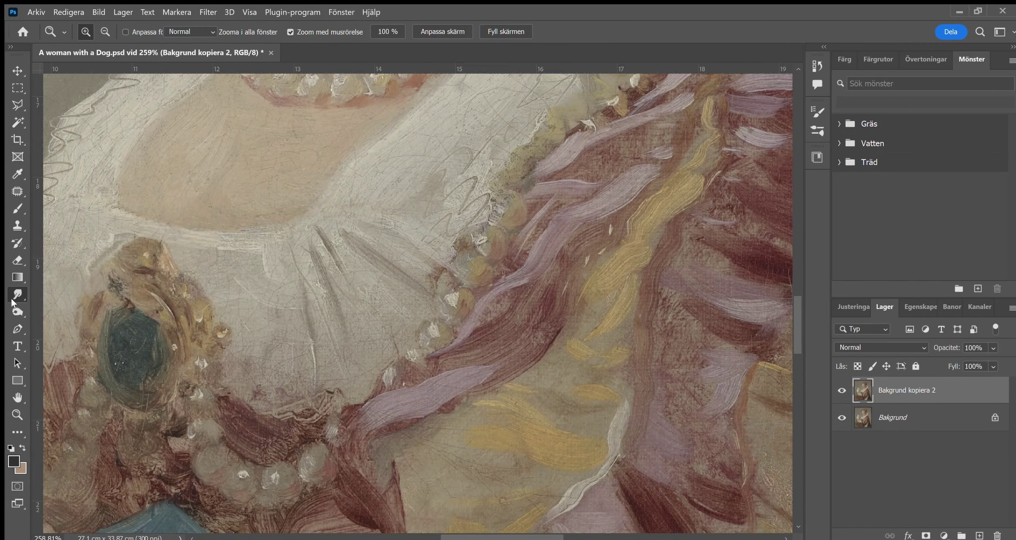
- Pan across the collar and patch a crack in the beige area with clean paint
{"action": "key", "text": "h"}
{"action": "left_click_drag", "start_coordinate": [151, 242], "coordinate": [302, 362]}
{"action": "key", "text": "z"}
{"action": "mouse_move", "coordinate": [397, 357]}
{"action": "left_mouse_down"}
{"action": "mouse_move", "coordinate": [331, 357]}
{"action": "mouse_move", "coordinate": [376, 295]}
{"action": "mouse_move", "coordinate": [507, 277]}
{"action": "left_mouse_up"}
{"action": "key", "text": "j"}
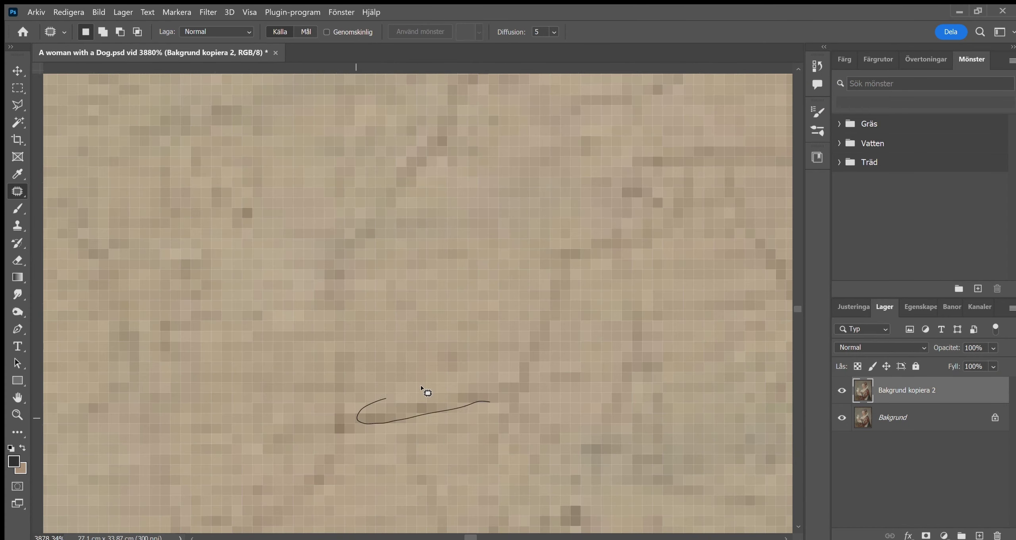
{"action": "left_click_drag", "start_coordinate": [444, 249], "coordinate": [520, 357]}
{"action": "key", "text": "ctrl+d"}
- Outline further cracks, ending on a small crack in the dog's white fur
{"action": "mouse_move", "coordinate": [438, 292]}
{"action": "left_mouse_down"}
{"action": "mouse_move", "coordinate": [388, 216]}
{"action": "mouse_move", "coordinate": [492, 393]}
{"action": "mouse_move", "coordinate": [472, 324]}
{"action": "mouse_move", "coordinate": [408, 245]}
{"action": "left_mouse_up"}
{"action": "key", "text": "ctrl+d"}
{"action": "scroll", "coordinate": [581, 348], "scroll_direction": "down", "scroll_amount": 10}
{"action": "scroll", "coordinate": [442, 385], "scroll_direction": "up", "scroll_amount": 10}
{"action": "left_click_drag", "start_coordinate": [449, 329], "coordinate": [518, 404]}
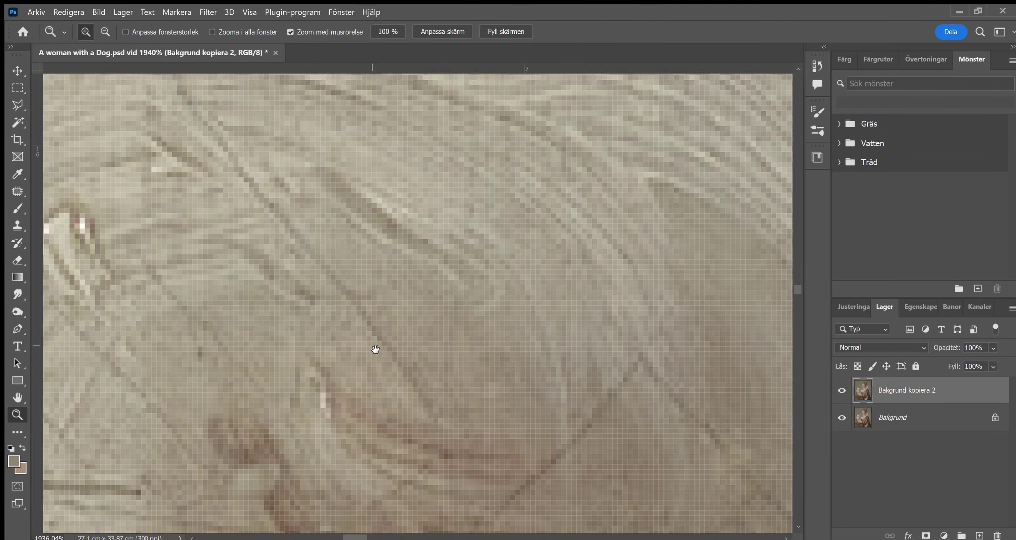
{"action": "key", "text": "j"}
{"action": "left_click_drag", "start_coordinate": [371, 329], "coordinate": [377, 335]}
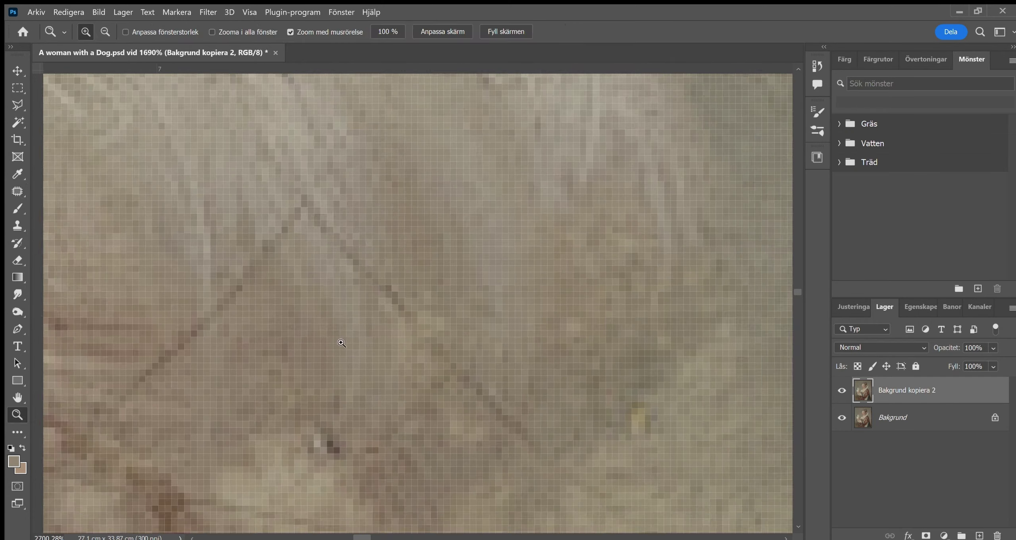
- Patch cracks in the dog's white fur
{"action": "key", "text": "j"}
{"action": "left_click_drag", "start_coordinate": [386, 275], "coordinate": [391, 322]}
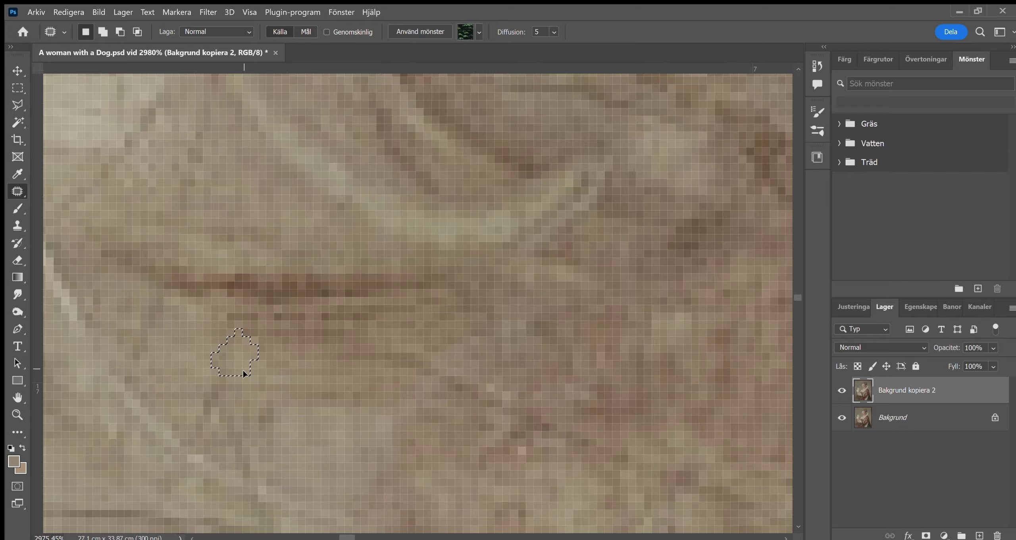
{"action": "key", "text": "z"}
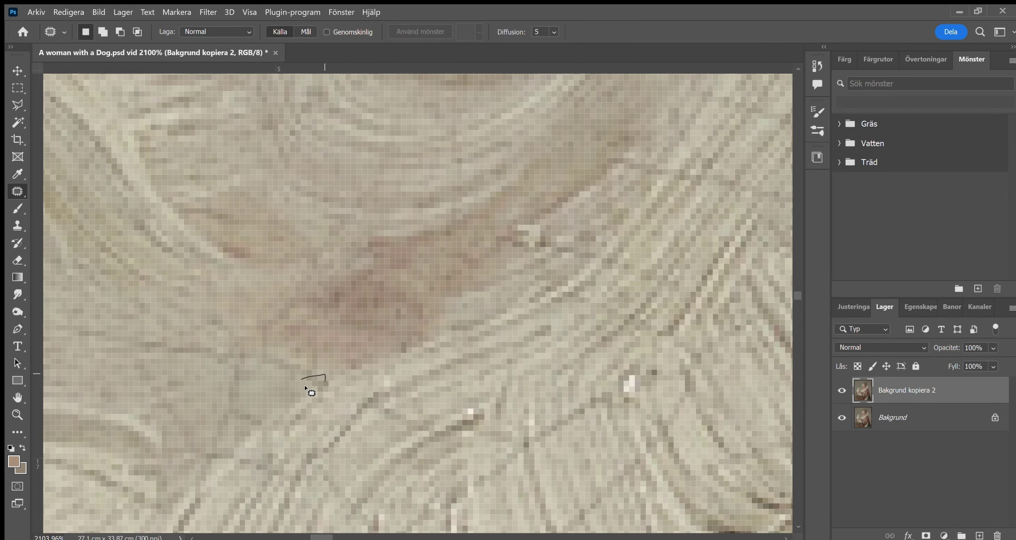
{"action": "left_click_drag", "start_coordinate": [294, 386], "coordinate": [298, 409]}
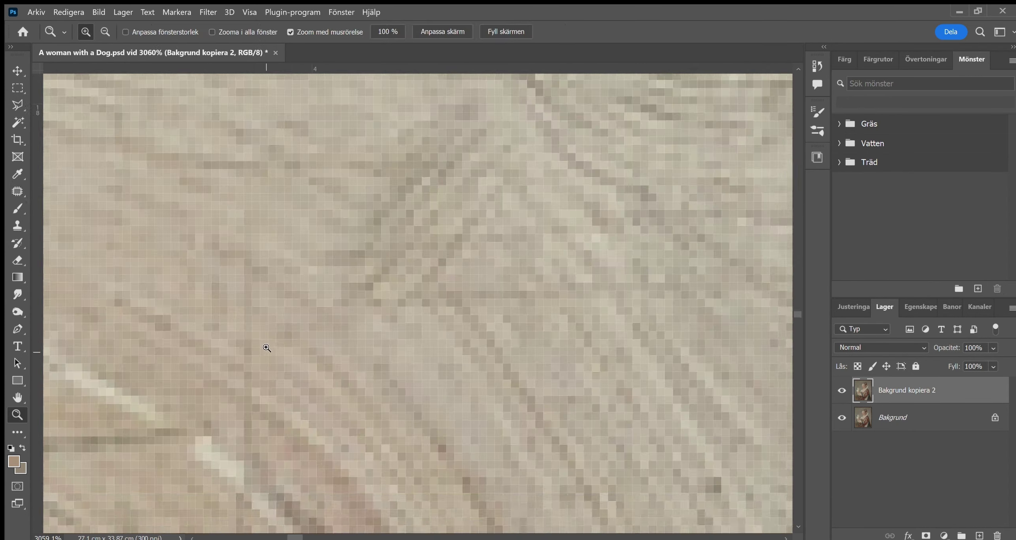
{"action": "left_click", "coordinate": [17, 192]}
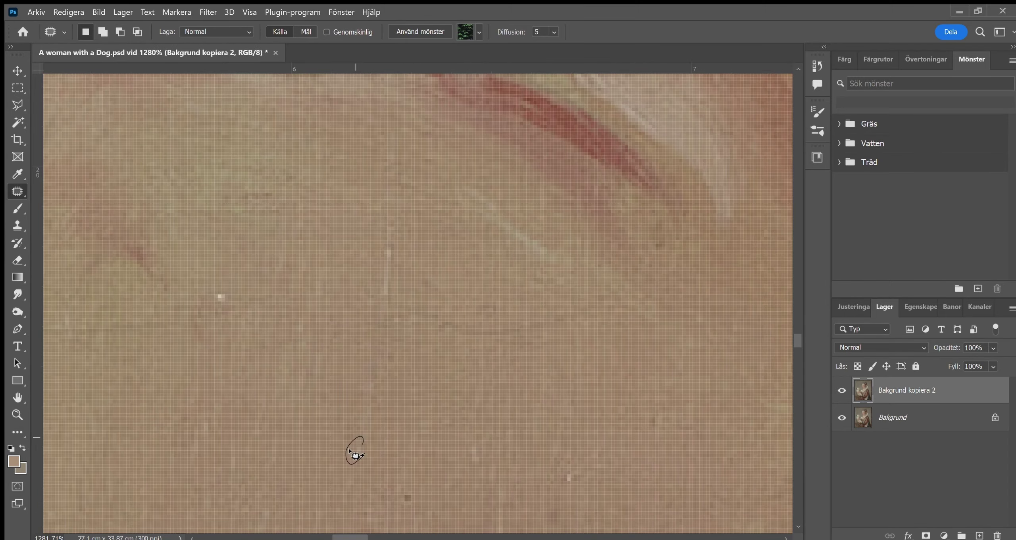
- Zoom out, move to the purple ribbon, and outline a crack beside it
{"action": "key", "text": "z"}
{"action": "left_click_drag", "start_coordinate": [567, 499], "coordinate": [293, 322]}
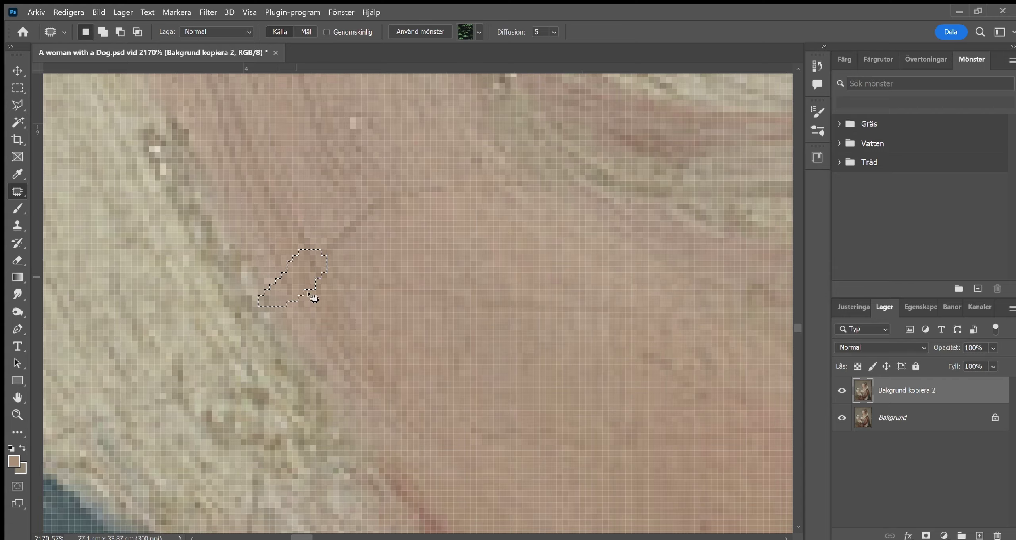
{"action": "mouse_move", "coordinate": [435, 245]}
{"action": "left_mouse_down"}
{"action": "mouse_move", "coordinate": [385, 290]}
{"action": "mouse_move", "coordinate": [369, 284]}
{"action": "mouse_move", "coordinate": [517, 381]}
{"action": "mouse_move", "coordinate": [204, 308]}
{"action": "mouse_move", "coordinate": [413, 310]}
{"action": "left_mouse_up"}
{"action": "key", "text": "z"}
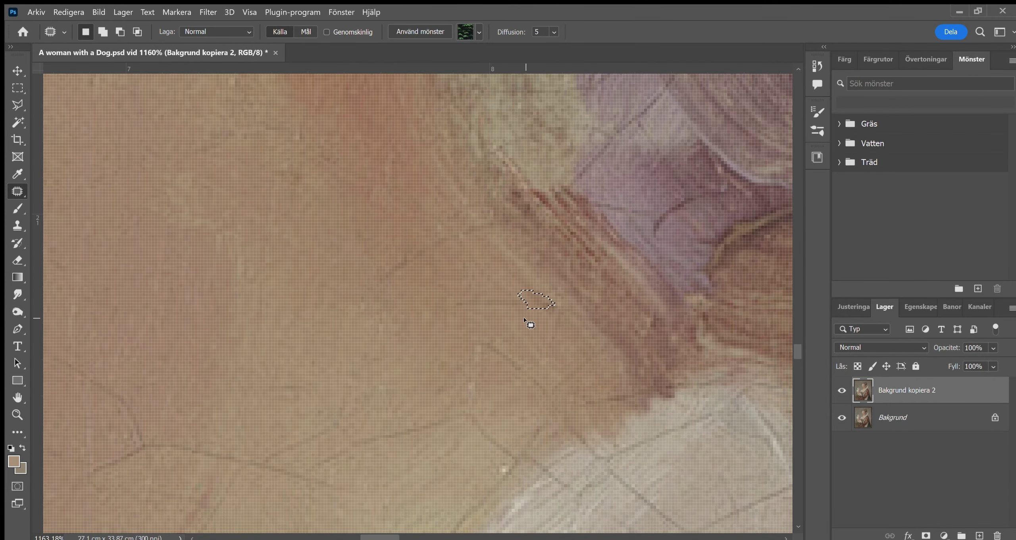
{"action": "left_click_drag", "start_coordinate": [569, 376], "coordinate": [411, 381]}
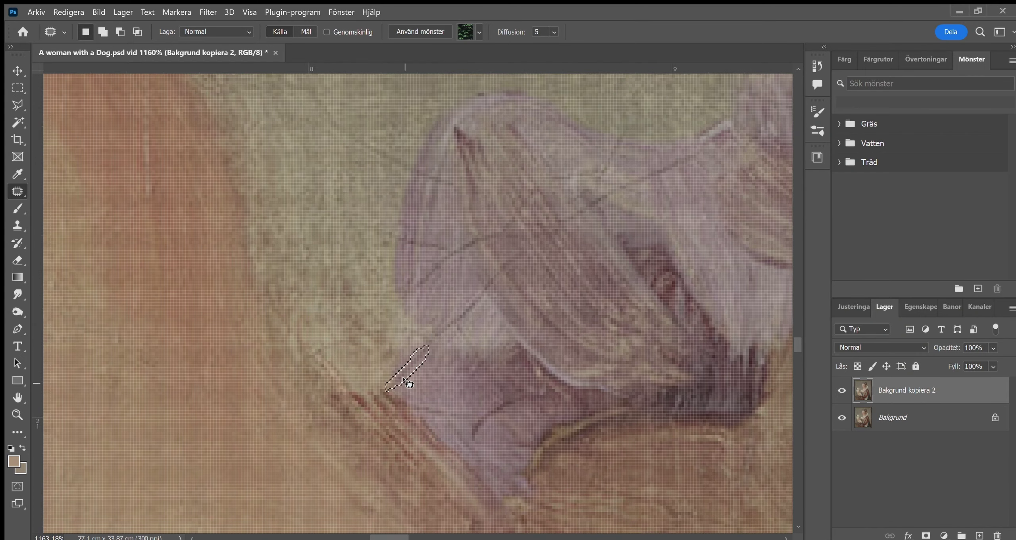
{"action": "left_click_drag", "start_coordinate": [435, 341], "coordinate": [448, 312]}
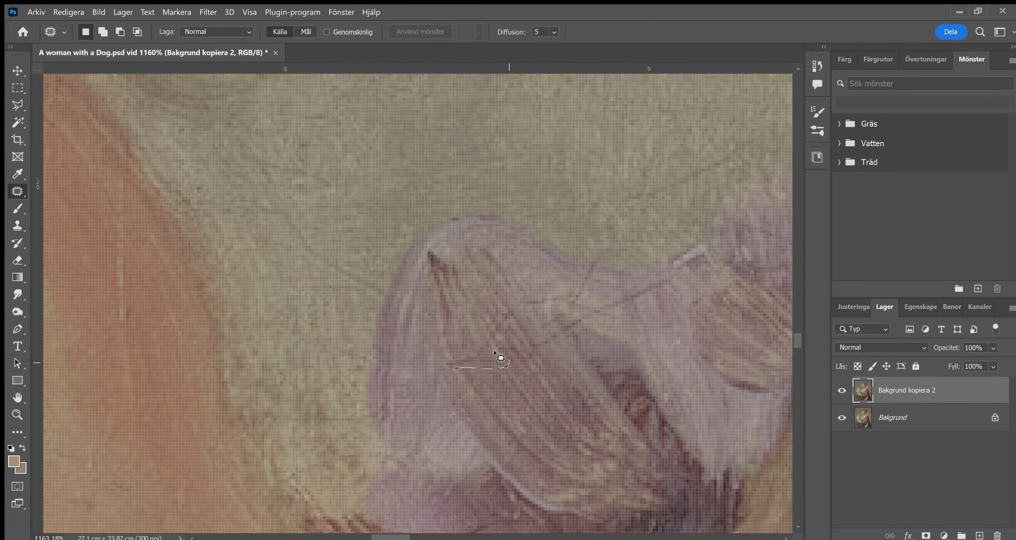
- Patch several cracks on the woman's skin near the purple ribbon
{"action": "scroll", "coordinate": [461, 381], "scroll_direction": "right", "scroll_amount": 5}
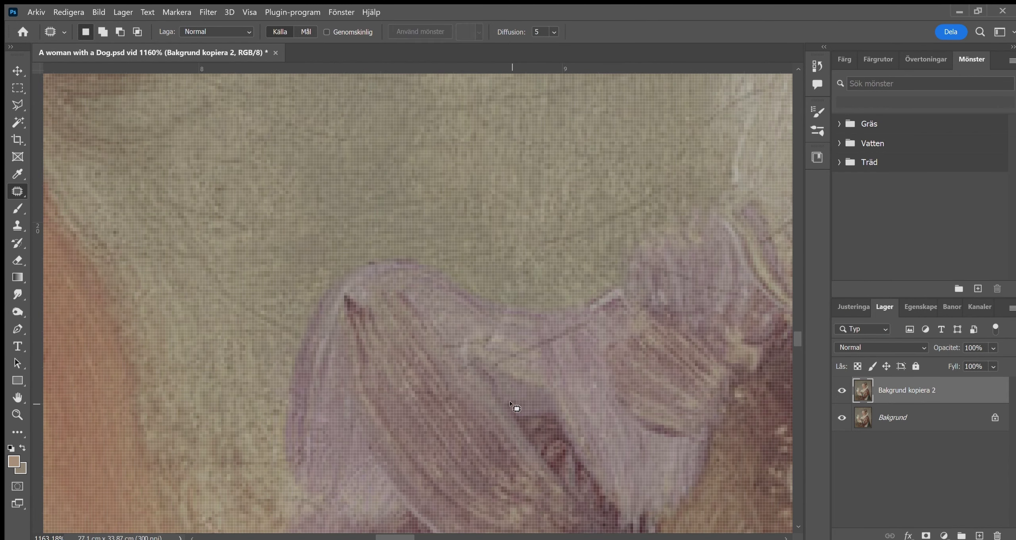
{"action": "scroll", "coordinate": [493, 385], "scroll_direction": "right", "scroll_amount": 3}
{"action": "scroll", "coordinate": [415, 294], "scroll_direction": "up", "scroll_amount": 5}
{"action": "scroll", "coordinate": [392, 374], "scroll_direction": "up", "scroll_amount": 2}
{"action": "left_click_drag", "start_coordinate": [298, 308], "coordinate": [337, 318]}
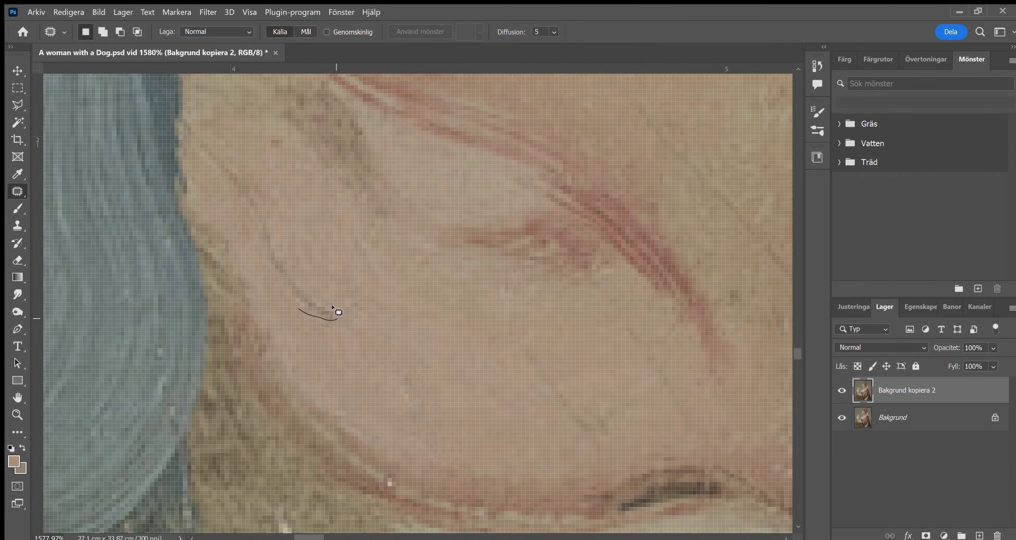
{"action": "scroll", "coordinate": [341, 345], "scroll_direction": "down", "scroll_amount": 3}
{"action": "scroll", "coordinate": [351, 313], "scroll_direction": "right", "scroll_amount": 5}
{"action": "scroll", "coordinate": [250, 339], "scroll_direction": "right", "scroll_amount": 10}
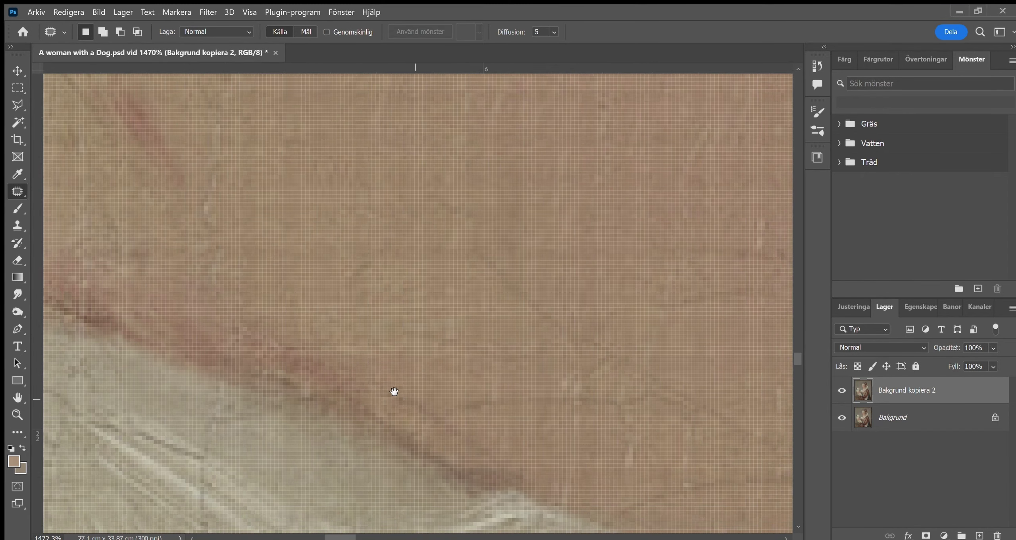
{"action": "left_click_drag", "start_coordinate": [394, 391], "coordinate": [351, 350]}
{"action": "left_click_drag", "start_coordinate": [393, 302], "coordinate": [354, 320]}
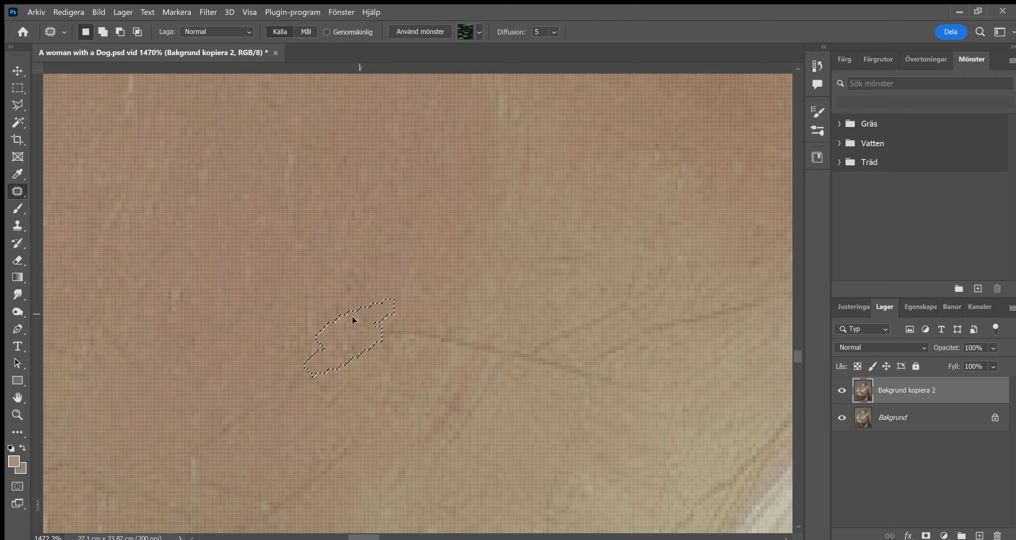
{"action": "key", "text": "ctrl+d"}
- Zoom out over the hand and ribbon, then zoom into the hand's next cracked area
{"action": "scroll", "coordinate": [345, 307], "scroll_direction": "down", "scroll_amount": 3}
{"action": "scroll", "coordinate": [317, 337], "scroll_direction": "right", "scroll_amount": 3}
{"action": "scroll", "coordinate": [397, 326], "scroll_direction": "right", "scroll_amount": 2}
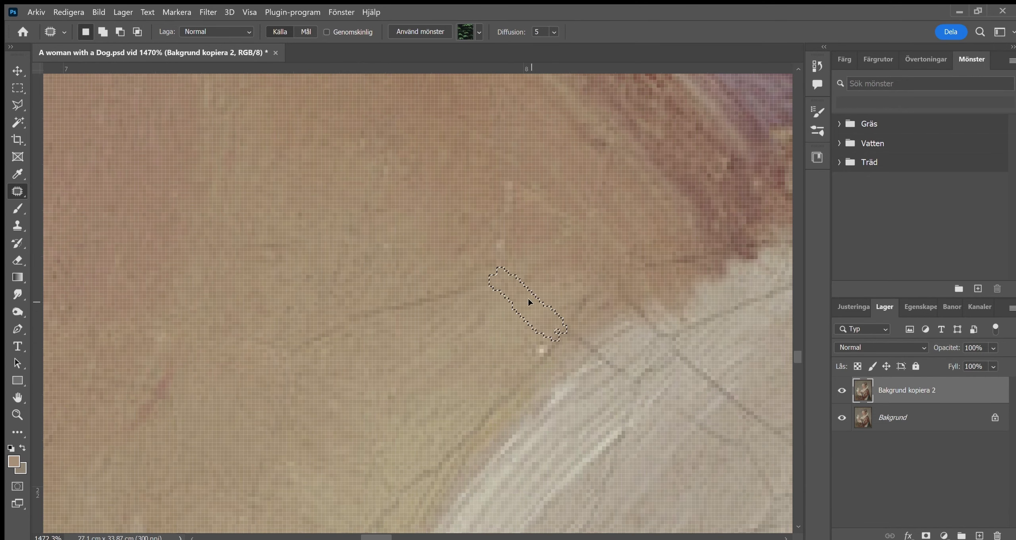
{"action": "key", "text": "z"}
{"action": "mouse_move", "coordinate": [362, 335]}
{"action": "left_mouse_down"}
{"action": "mouse_move", "coordinate": [333, 266]}
{"action": "mouse_move", "coordinate": [357, 267]}
{"action": "left_mouse_up"}
{"action": "key", "text": "j"}
{"action": "left_click_drag", "start_coordinate": [331, 314], "coordinate": [336, 319]}
{"action": "scroll", "coordinate": [265, 276], "scroll_direction": "down", "scroll_amount": 5}
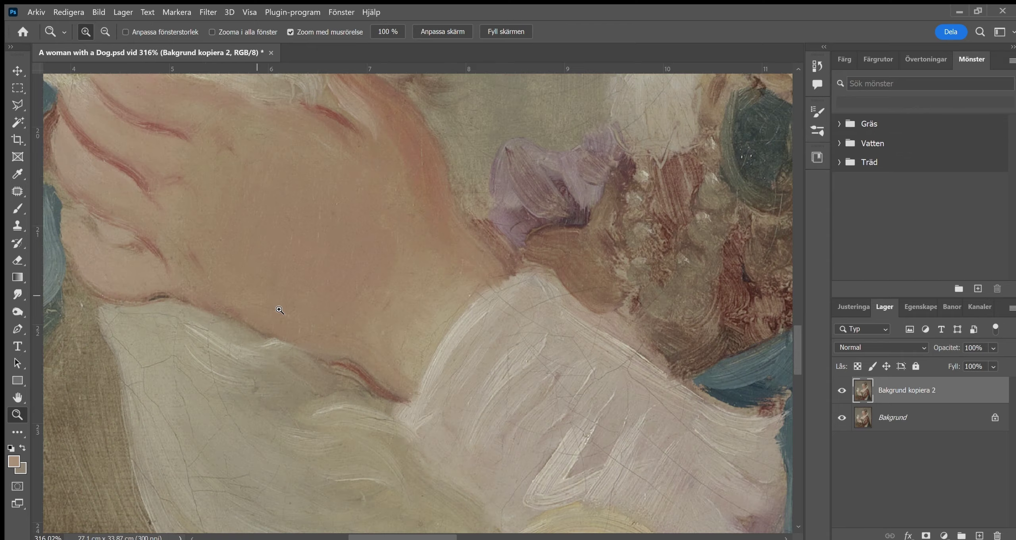
- Outline several small, elongated and wider cracks among the pale brushstrokes for patching
{"action": "left_click_drag", "start_coordinate": [303, 238], "coordinate": [339, 250]}
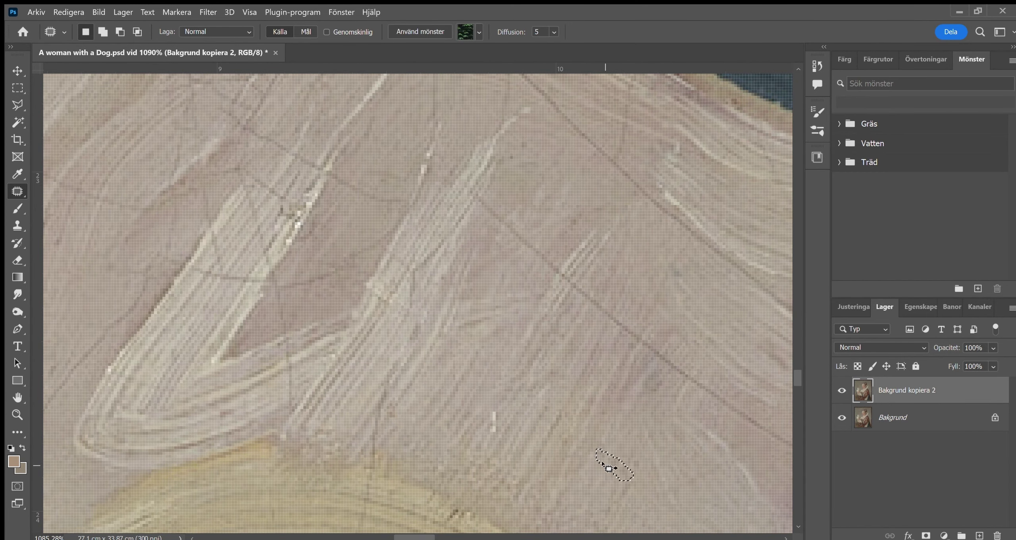
{"action": "scroll", "coordinate": [609, 468], "scroll_direction": "up", "scroll_amount": 3}
{"action": "left_click_drag", "start_coordinate": [430, 402], "coordinate": [338, 305]}
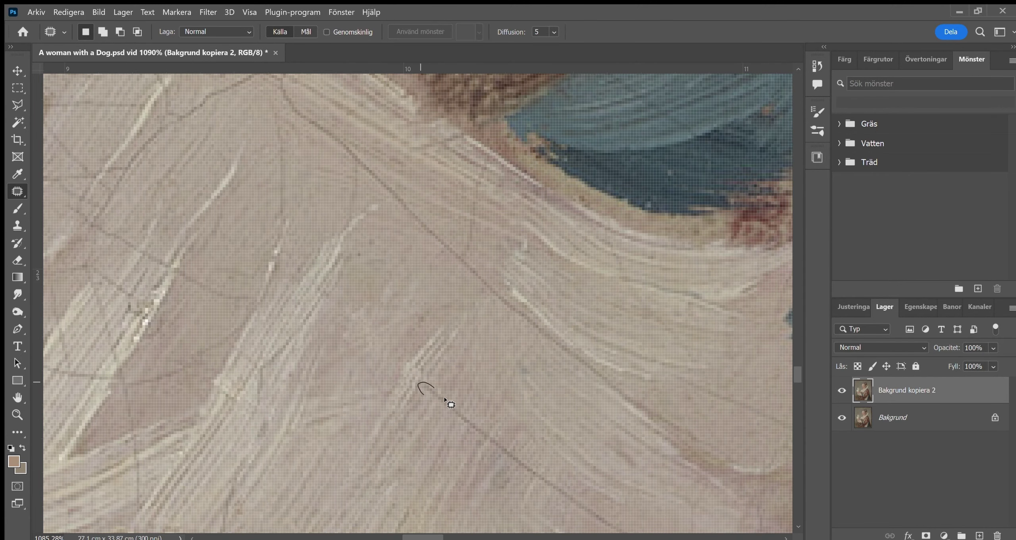
{"action": "scroll", "coordinate": [453, 390], "scroll_direction": "right", "scroll_amount": 5}
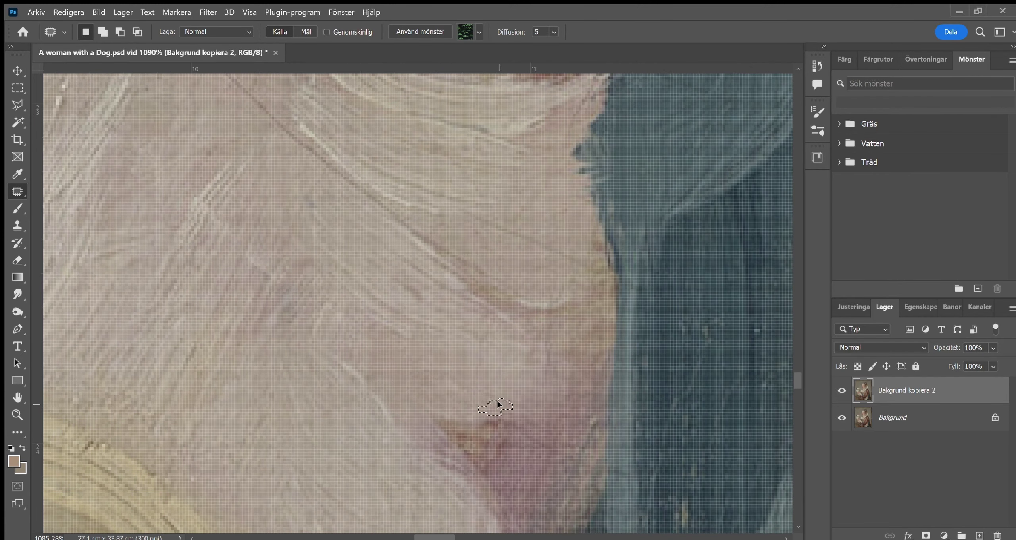
{"action": "scroll", "coordinate": [493, 408], "scroll_direction": "up", "scroll_amount": 2}
{"action": "left_click_drag", "start_coordinate": [511, 367], "coordinate": [484, 346]}
{"action": "scroll", "coordinate": [484, 346], "scroll_direction": "up", "scroll_amount": 2}
{"action": "scroll", "coordinate": [484, 346], "scroll_direction": "left", "scroll_amount": 1}
{"action": "left_click_drag", "start_coordinate": [463, 283], "coordinate": [468, 322]}
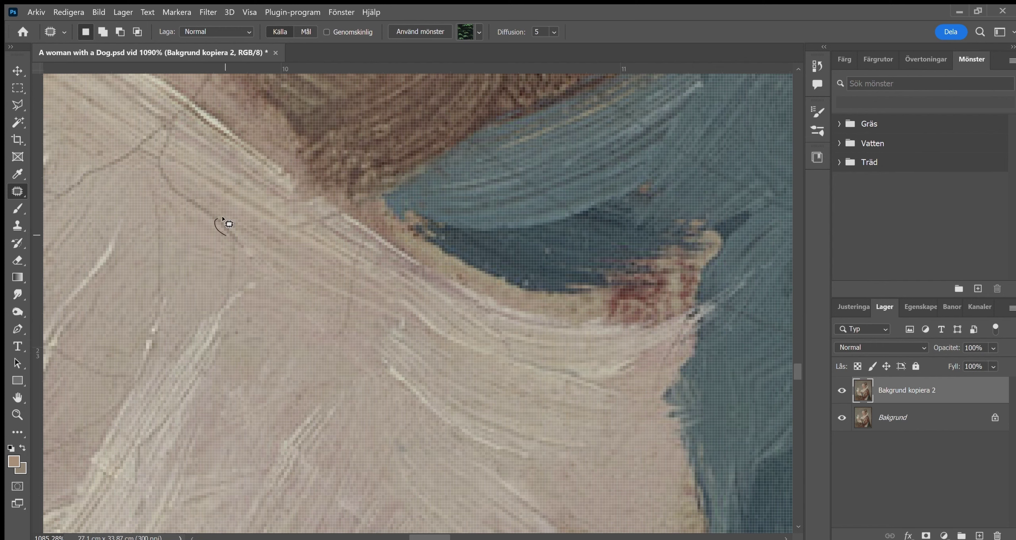
- Select two cracked areas in the pale strokes and cover them with clean paint texture
{"action": "scroll", "coordinate": [319, 304], "scroll_direction": "up", "scroll_amount": 2}
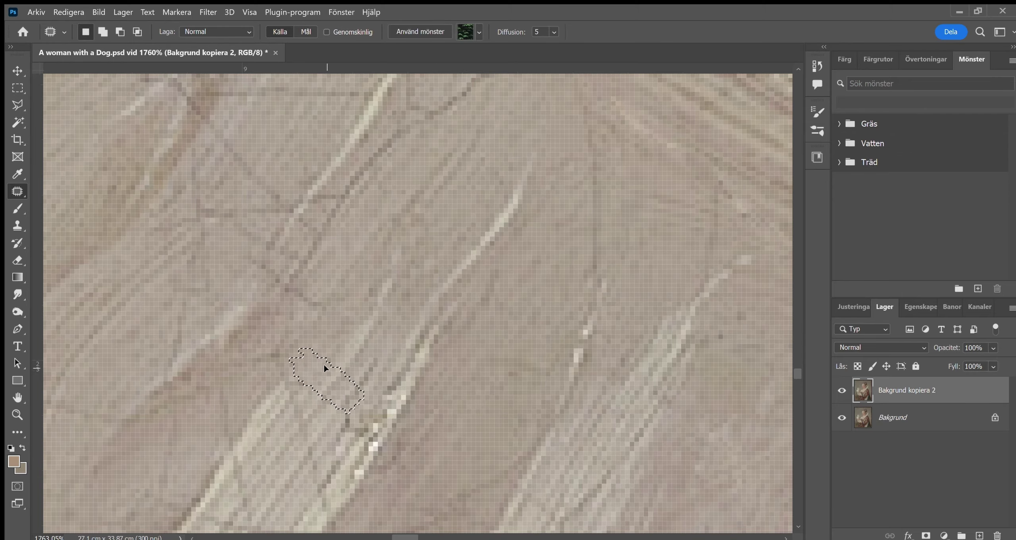
{"action": "left_click_drag", "start_coordinate": [318, 381], "coordinate": [349, 432]}
{"action": "scroll", "coordinate": [354, 385], "scroll_direction": "down", "scroll_amount": 3}
{"action": "mouse_move", "coordinate": [445, 408]}
{"action": "left_mouse_down"}
{"action": "mouse_move", "coordinate": [372, 431]}
{"action": "mouse_move", "coordinate": [381, 421]}
{"action": "left_mouse_up"}
{"action": "scroll", "coordinate": [416, 397], "scroll_direction": "down", "scroll_amount": 3}
{"action": "scroll", "coordinate": [510, 322], "scroll_direction": "right", "scroll_amount": 3}
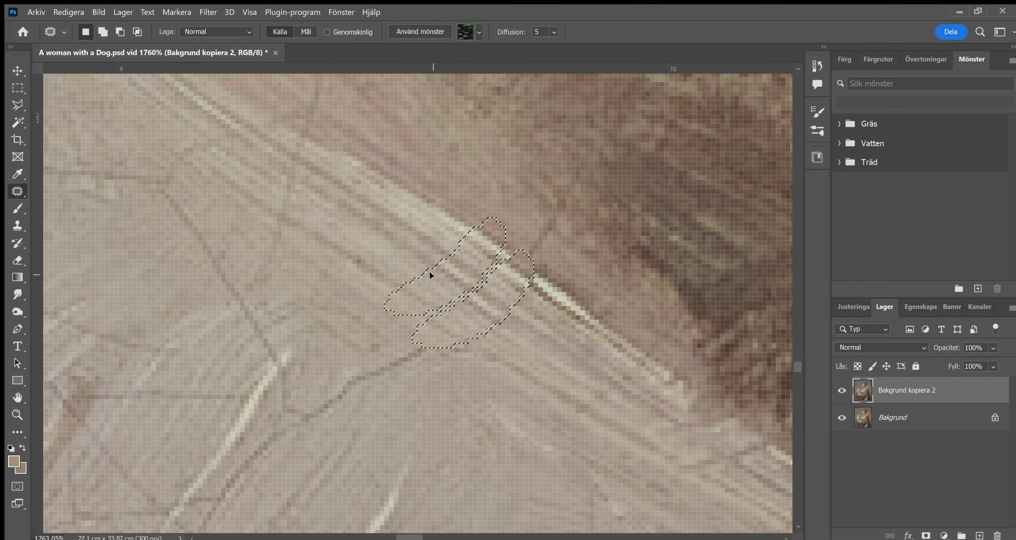
{"action": "left_click_drag", "start_coordinate": [434, 272], "coordinate": [531, 346]}
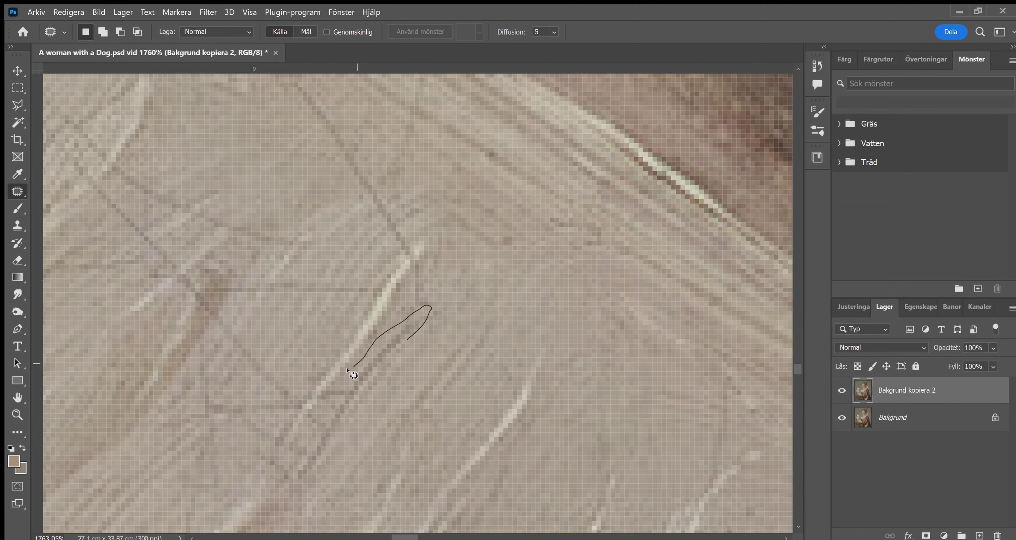
- Move to a neighbouring cracked area and patch it with nearby clean paint
{"action": "mouse_move", "coordinate": [290, 379]}
{"action": "left_mouse_down"}
{"action": "mouse_move", "coordinate": [380, 328]}
{"action": "mouse_move", "coordinate": [550, 408]}
{"action": "left_mouse_up"}
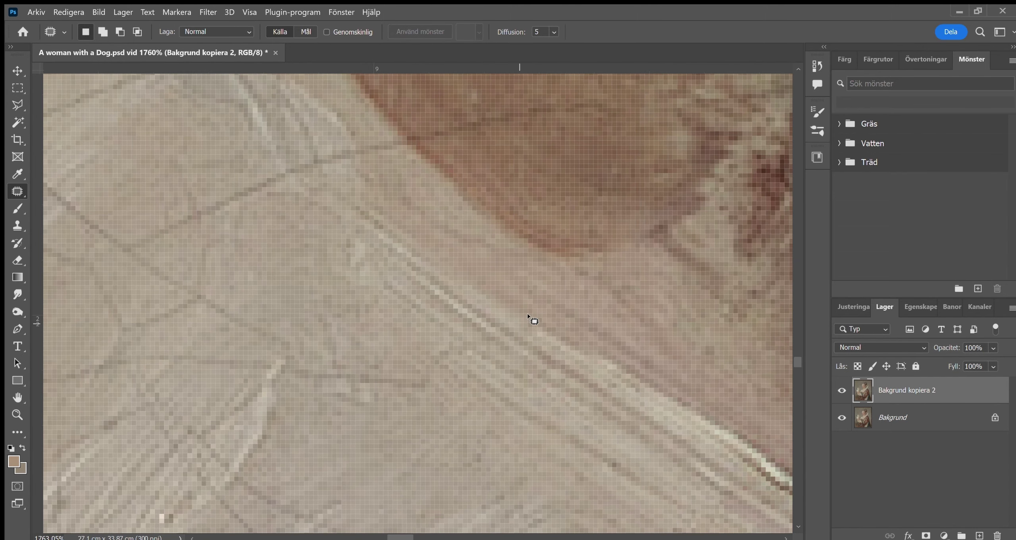
{"action": "left_click_drag", "start_coordinate": [351, 363], "coordinate": [314, 345]}
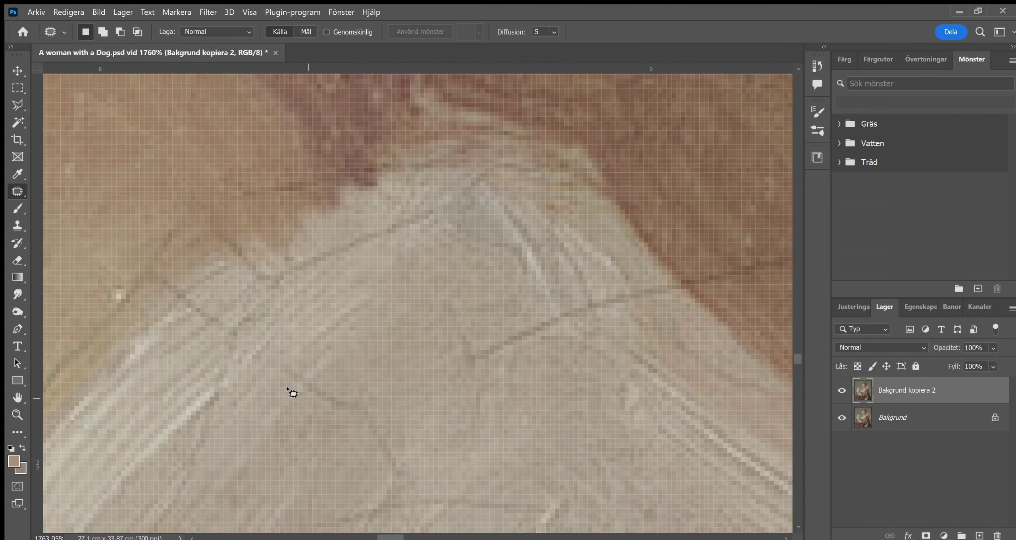
{"action": "left_click_drag", "start_coordinate": [283, 390], "coordinate": [313, 336]}
{"action": "scroll", "coordinate": [363, 290], "scroll_direction": "right", "scroll_amount": 10}
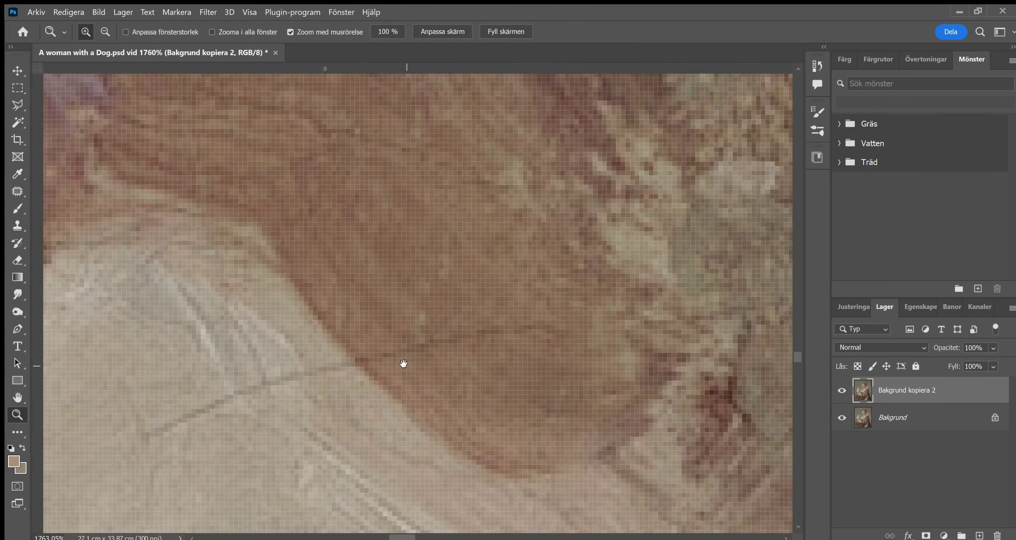
{"action": "scroll", "coordinate": [271, 341], "scroll_direction": "down", "scroll_amount": 8}
{"action": "scroll", "coordinate": [249, 375], "scroll_direction": "left", "scroll_amount": 3}
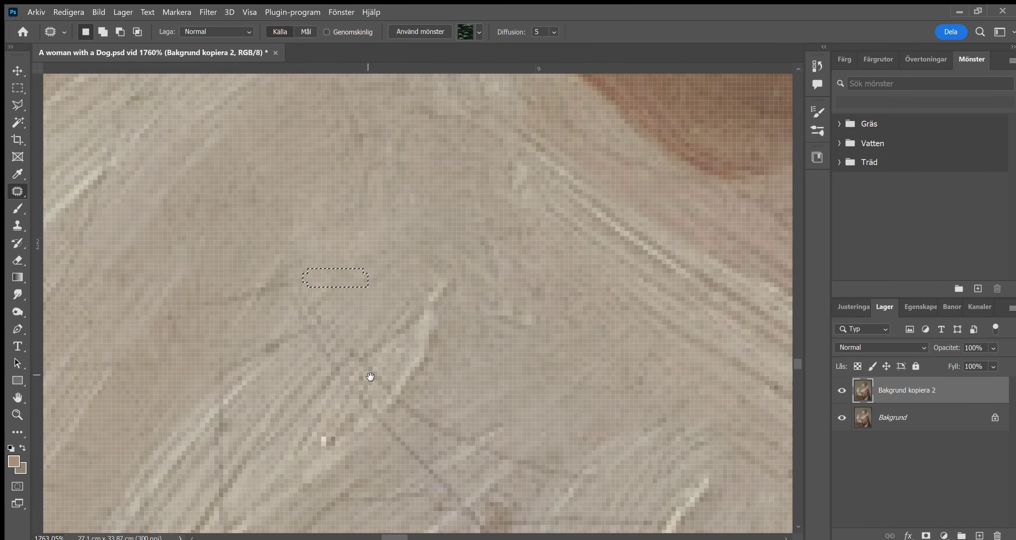
{"action": "left_click_drag", "start_coordinate": [365, 357], "coordinate": [411, 367]}
{"action": "scroll", "coordinate": [403, 377], "scroll_direction": "up", "scroll_amount": 2}
{"action": "scroll", "coordinate": [501, 399], "scroll_direction": "left", "scroll_amount": 5}
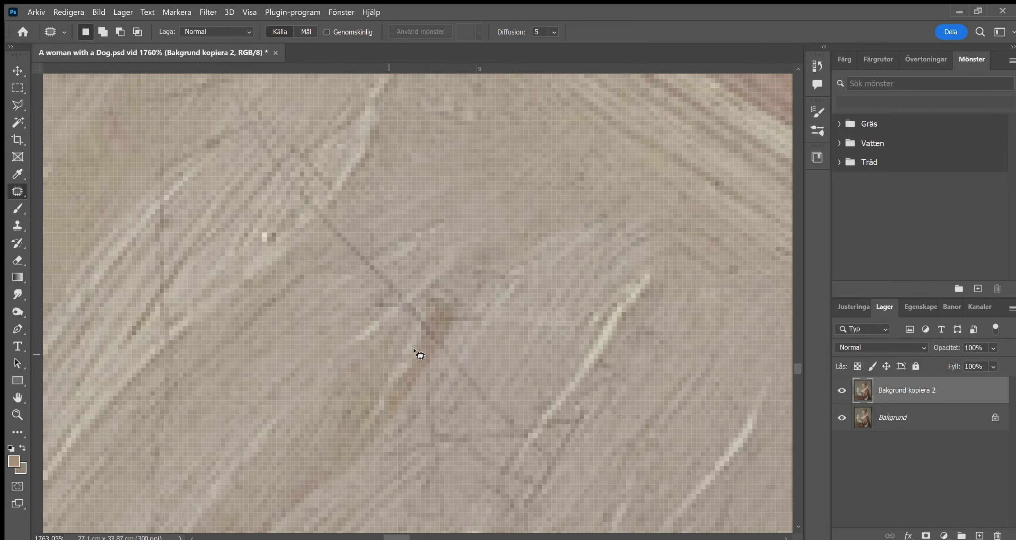
- Outline a diagonal crack and further small cracks for patching
{"action": "left_click_drag", "start_coordinate": [410, 260], "coordinate": [480, 405]}
{"action": "left_click_drag", "start_coordinate": [420, 278], "coordinate": [452, 381]}
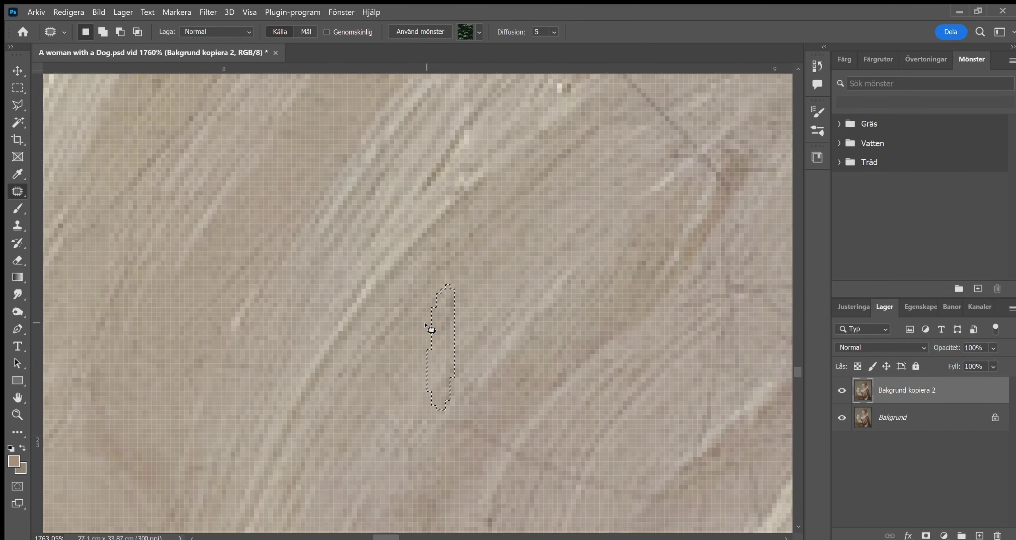
{"action": "scroll", "coordinate": [301, 249], "scroll_direction": "up", "scroll_amount": 3}
{"action": "key", "text": "j"}
{"action": "left_click_drag", "start_coordinate": [308, 354], "coordinate": [313, 369]}
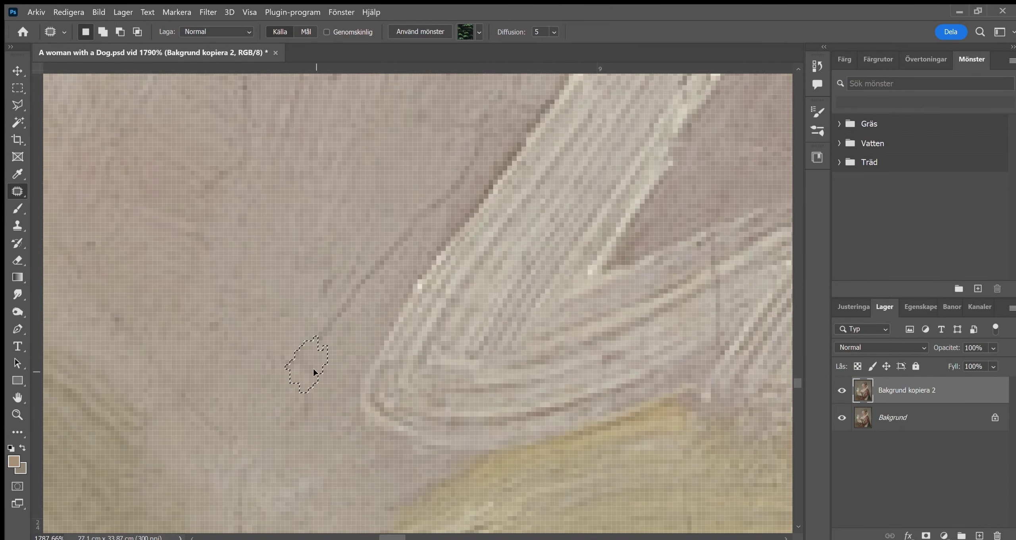
{"action": "scroll", "coordinate": [369, 346], "scroll_direction": "up", "scroll_amount": 2}
{"action": "scroll", "coordinate": [377, 333], "scroll_direction": "up", "scroll_amount": 2}
{"action": "scroll", "coordinate": [357, 309], "scroll_direction": "up", "scroll_amount": 2}
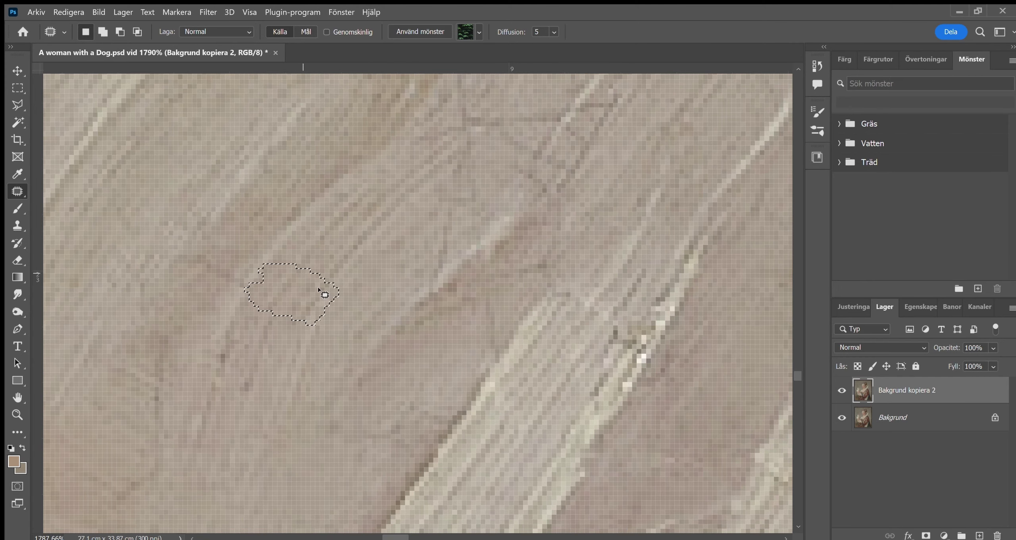
{"action": "scroll", "coordinate": [346, 367], "scroll_direction": "down", "scroll_amount": 2}
- Zoom in on another part of the painting, switching between Zoom and Patch tools
{"action": "key", "text": "z"}
{"action": "key", "text": "j"}
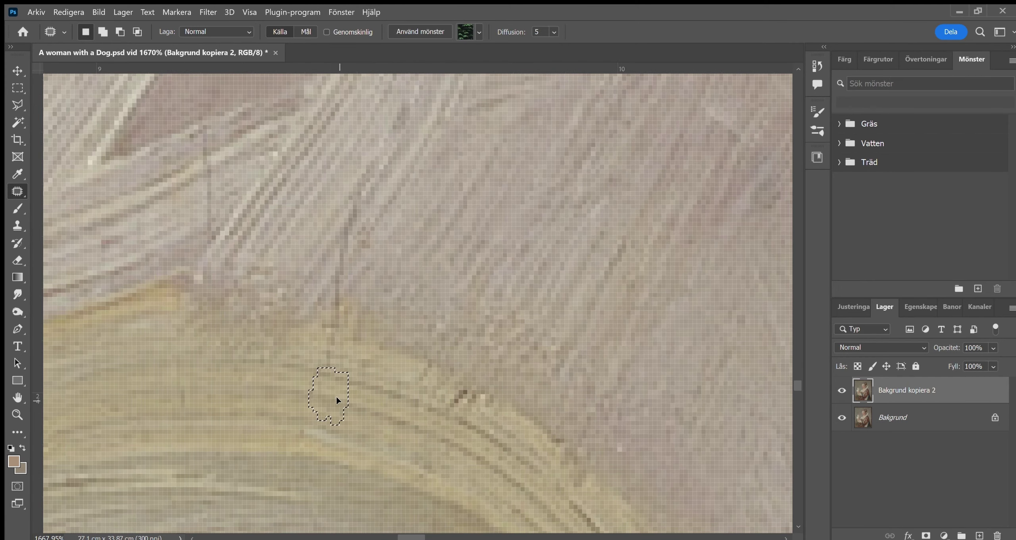
{"action": "scroll", "coordinate": [350, 268], "scroll_direction": "down", "scroll_amount": 3}
{"action": "scroll", "coordinate": [333, 335], "scroll_direction": "down", "scroll_amount": 3}
{"action": "key", "text": "z"}
{"action": "scroll", "coordinate": [345, 397], "scroll_direction": "down", "scroll_amount": 5}
{"action": "scroll", "coordinate": [304, 309], "scroll_direction": "up", "scroll_amount": 8}
{"action": "scroll", "coordinate": [304, 309], "scroll_direction": "down", "scroll_amount": 5}
{"action": "scroll", "coordinate": [417, 381], "scroll_direction": "up", "scroll_amount": 8}
{"action": "key", "text": "j"}
{"action": "left_click_drag", "start_coordinate": [417, 381], "coordinate": [505, 404]}
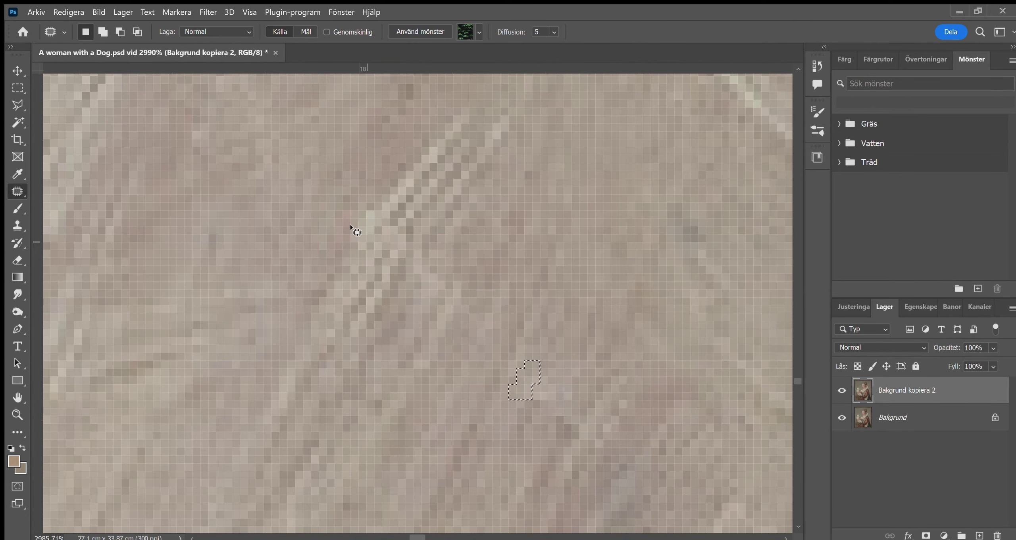
- Scroll around the zoomed view and toggle the layer to compare the repair with the original
{"action": "key", "text": "z"}
{"action": "scroll", "coordinate": [411, 384], "scroll_direction": "down", "scroll_amount": 6}
{"action": "scroll", "coordinate": [411, 384], "scroll_direction": "down", "scroll_amount": 3}
{"action": "scroll", "coordinate": [332, 244], "scroll_direction": "up", "scroll_amount": 8}
{"action": "key", "text": "j"}
{"action": "key", "text": "z"}
{"action": "scroll", "coordinate": [266, 293], "scroll_direction": "down", "scroll_amount": 5}
{"action": "scroll", "coordinate": [267, 292], "scroll_direction": "up", "scroll_amount": 2}
{"action": "key", "text": "ctrl+comma"}
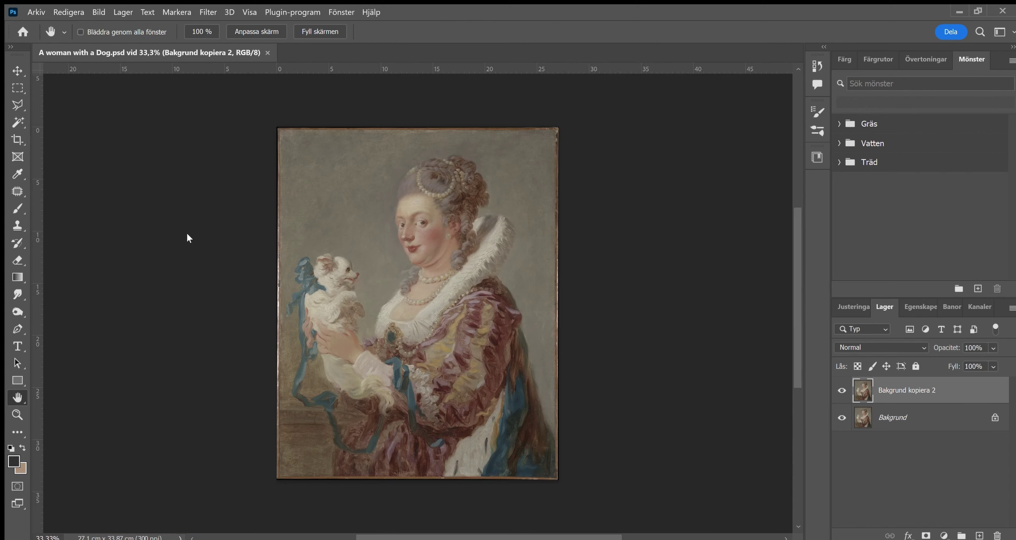
- Zoom in closely on the cracked paint around the face and pearl necklace
{"action": "key", "text": "z"}
{"action": "left_click_drag", "start_coordinate": [421, 234], "coordinate": [425, 328]}
{"action": "key", "text": "j"}
{"action": "left_click_drag", "start_coordinate": [443, 329], "coordinate": [405, 325]}
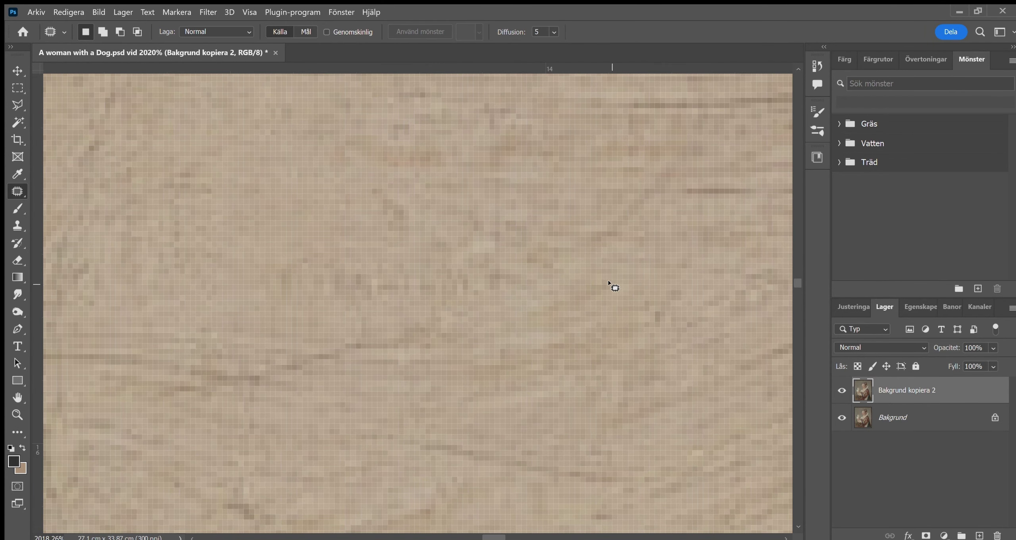
- Patch a chest crack with nearby clean paint and outline the next and a curved crack
{"action": "left_click_drag", "start_coordinate": [494, 365], "coordinate": [520, 371]}
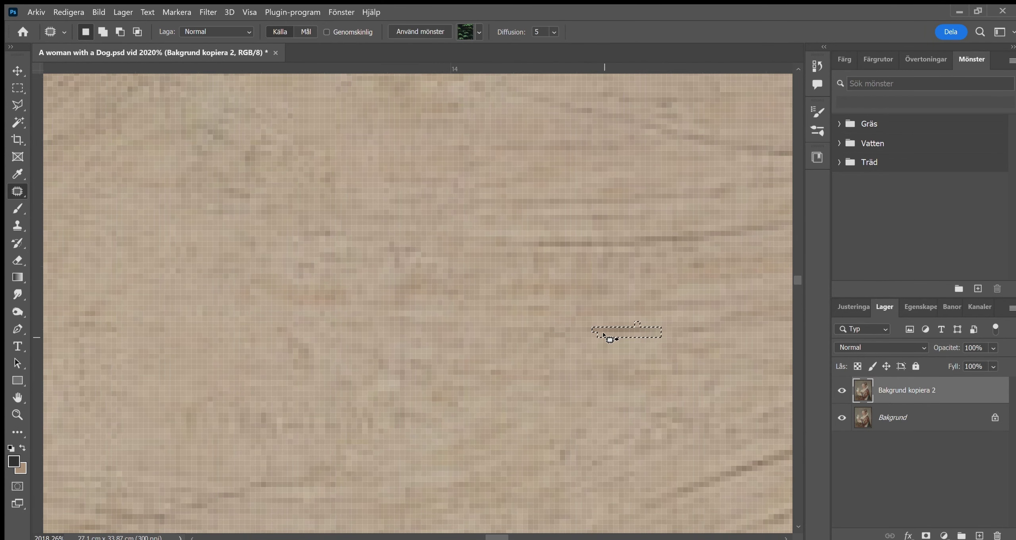
{"action": "left_click_drag", "start_coordinate": [603, 336], "coordinate": [336, 177]}
{"action": "left_click_drag", "start_coordinate": [296, 201], "coordinate": [243, 170]}
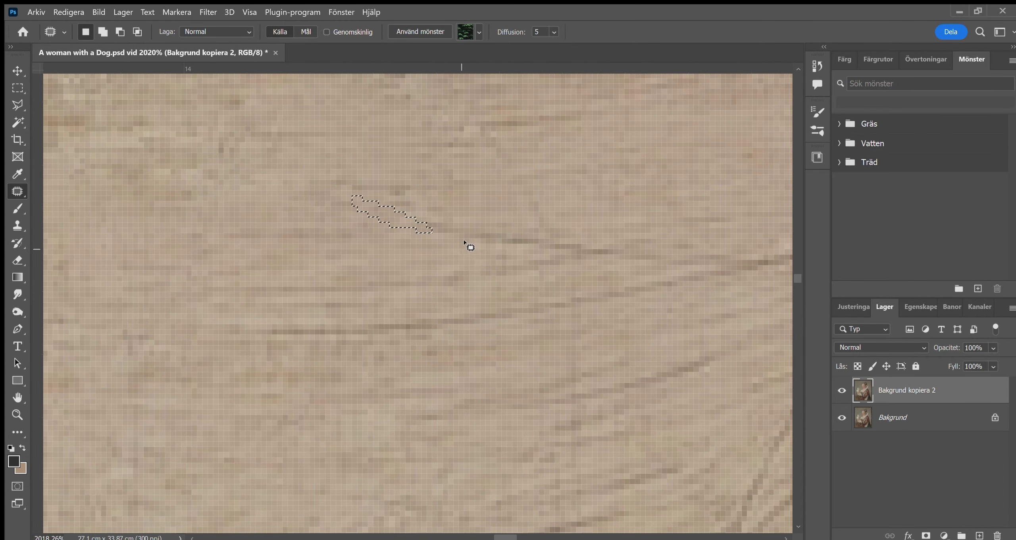
{"action": "mouse_move", "coordinate": [561, 255]}
{"action": "left_mouse_down"}
{"action": "mouse_move", "coordinate": [580, 240]}
{"action": "mouse_move", "coordinate": [558, 269]}
{"action": "left_mouse_up"}
{"action": "scroll", "coordinate": [590, 253], "scroll_direction": "down", "scroll_amount": 3}
{"action": "scroll", "coordinate": [526, 302], "scroll_direction": "up", "scroll_amount": 4}
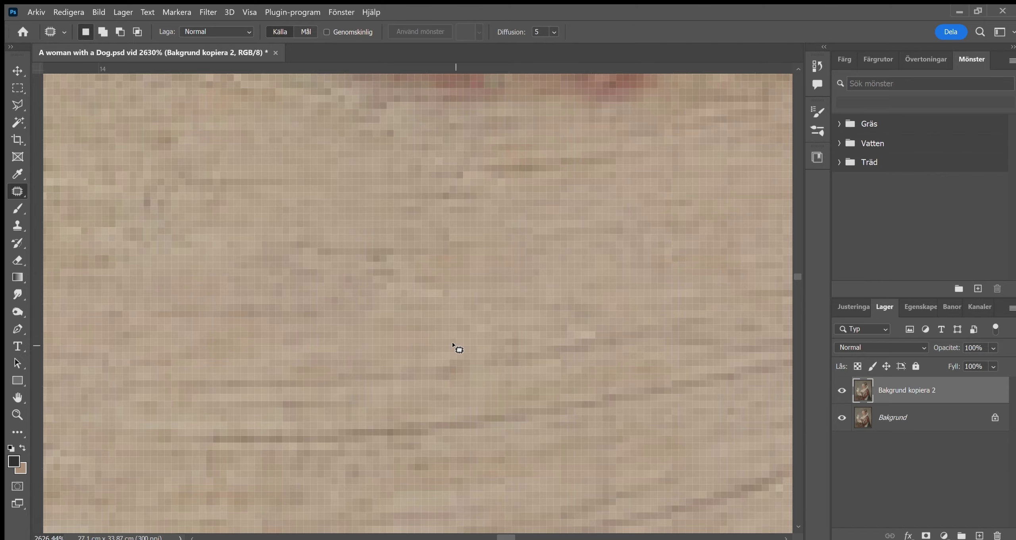
{"action": "scroll", "coordinate": [453, 343], "scroll_direction": "down", "scroll_amount": 4}
{"action": "scroll", "coordinate": [453, 344], "scroll_direction": "up", "scroll_amount": 5}
- Outline two more small cracks on the chest for patching
{"action": "left_click_drag", "start_coordinate": [387, 392], "coordinate": [399, 408]}
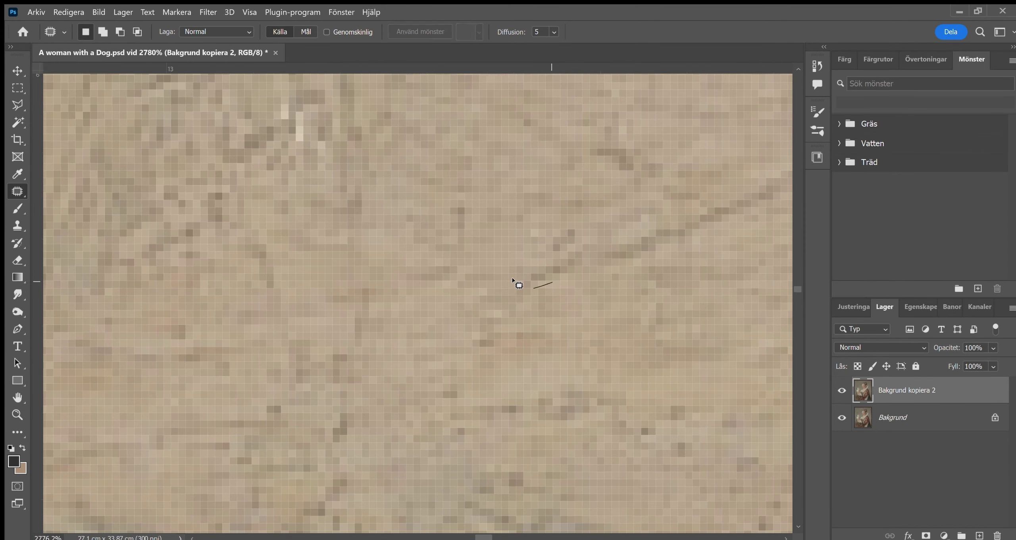
{"action": "scroll", "coordinate": [518, 284], "scroll_direction": "down", "scroll_amount": 3}
{"action": "scroll", "coordinate": [385, 351], "scroll_direction": "up", "scroll_amount": 3}
{"action": "mouse_move", "coordinate": [444, 296]}
{"action": "left_mouse_down"}
{"action": "mouse_move", "coordinate": [468, 285]}
{"action": "mouse_move", "coordinate": [433, 285]}
{"action": "left_mouse_up"}
{"action": "scroll", "coordinate": [462, 280], "scroll_direction": "down", "scroll_amount": 3}
{"action": "scroll", "coordinate": [433, 285], "scroll_direction": "up", "scroll_amount": 3}
{"action": "scroll", "coordinate": [542, 309], "scroll_direction": "down", "scroll_amount": 3}
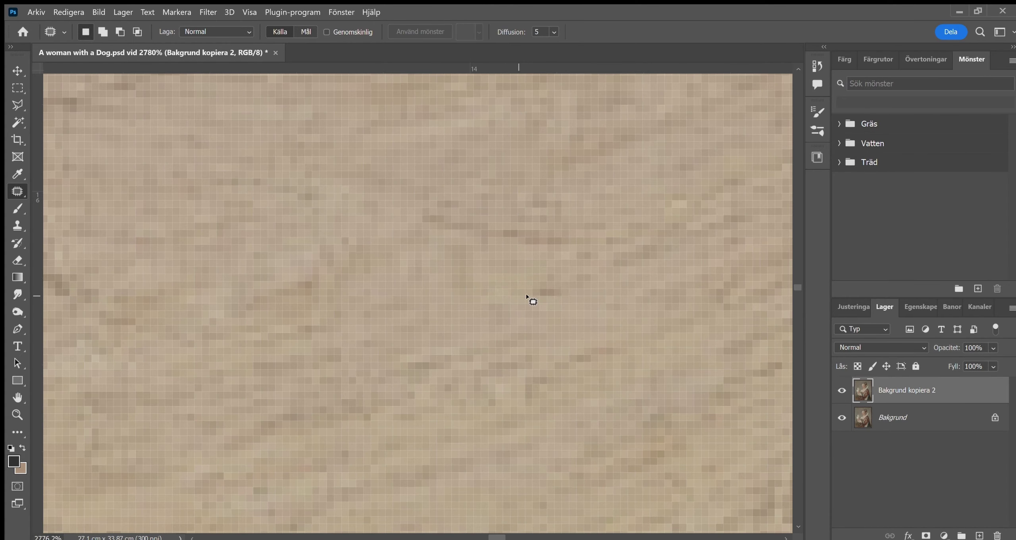
{"action": "scroll", "coordinate": [480, 302], "scroll_direction": "up", "scroll_amount": 3}
- Adjust the zoom, outline another chest crack and deselect the finished patch
{"action": "key", "text": "z"}
{"action": "scroll", "coordinate": [540, 328], "scroll_direction": "down", "scroll_amount": 3}
{"action": "scroll", "coordinate": [541, 328], "scroll_direction": "up", "scroll_amount": 3}
{"action": "key", "text": "j"}
{"action": "mouse_move", "coordinate": [398, 278]}
{"action": "left_mouse_down"}
{"action": "mouse_move", "coordinate": [413, 291]}
{"action": "mouse_move", "coordinate": [544, 243]}
{"action": "mouse_move", "coordinate": [385, 258]}
{"action": "left_mouse_up"}
{"action": "scroll", "coordinate": [544, 242], "scroll_direction": "down", "scroll_amount": 3}
{"action": "scroll", "coordinate": [544, 243], "scroll_direction": "up", "scroll_amount": 3}
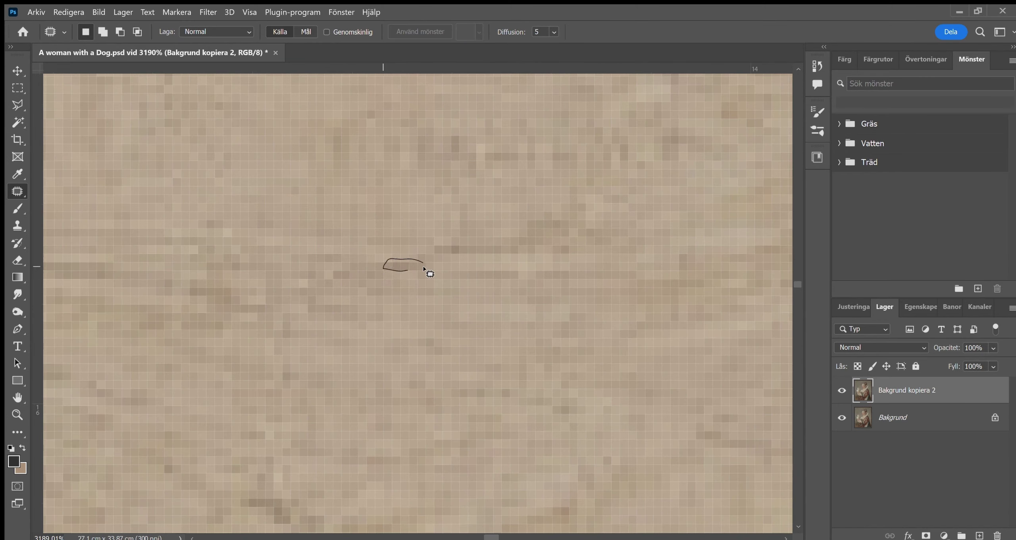
{"action": "left_click", "coordinate": [462, 232]}
{"action": "scroll", "coordinate": [462, 232], "scroll_direction": "down", "scroll_amount": 3}
{"action": "scroll", "coordinate": [556, 223], "scroll_direction": "up", "scroll_amount": 3}
- Cover an outlined crack with clean paint, then outline a tiny crack nearby
{"action": "left_click_drag", "start_coordinate": [592, 202], "coordinate": [602, 195]}
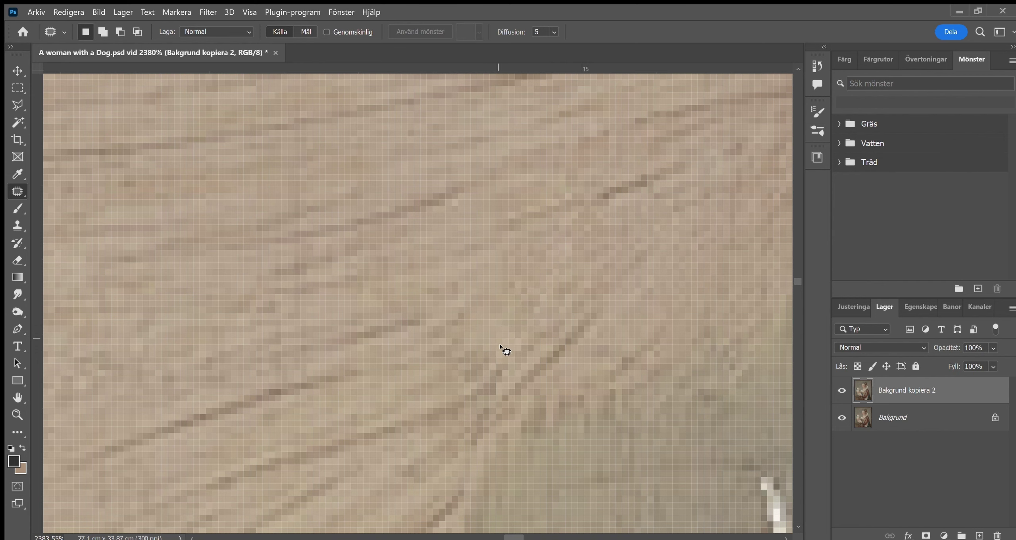
{"action": "scroll", "coordinate": [594, 248], "scroll_direction": "down", "scroll_amount": 3}
{"action": "left_click_drag", "start_coordinate": [519, 297], "coordinate": [426, 373]}
{"action": "scroll", "coordinate": [427, 373], "scroll_direction": "up", "scroll_amount": 3}
{"action": "scroll", "coordinate": [430, 334], "scroll_direction": "down", "scroll_amount": 3}
{"action": "scroll", "coordinate": [413, 352], "scroll_direction": "up", "scroll_amount": 3}
{"action": "left_click_drag", "start_coordinate": [416, 325], "coordinate": [412, 353]}
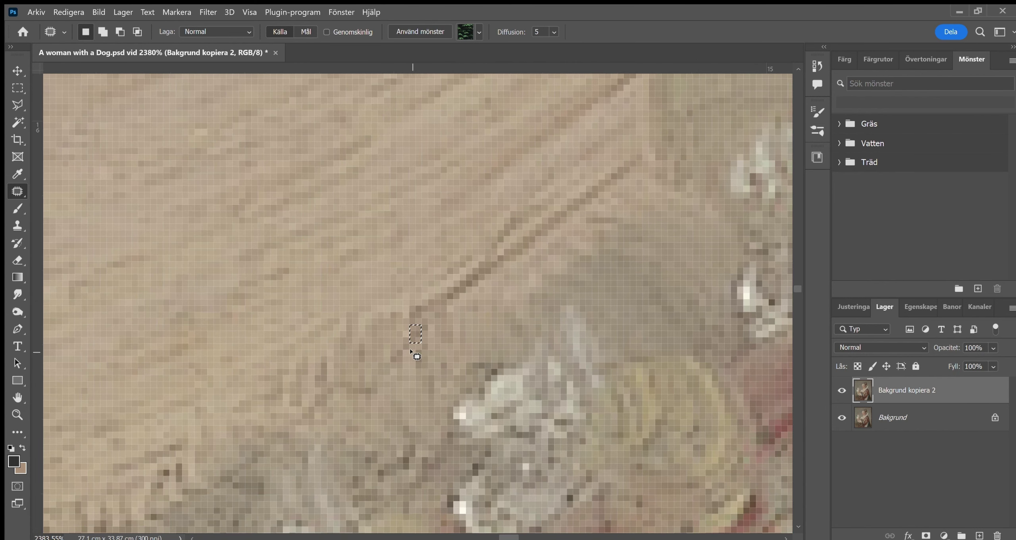
- Patch two more chest cracks by shifting them onto nearby clean paint, then deselect
{"action": "key", "text": "z"}
{"action": "scroll", "coordinate": [413, 376], "scroll_direction": "down", "scroll_amount": 10}
{"action": "scroll", "coordinate": [414, 311], "scroll_direction": "up", "scroll_amount": 5}
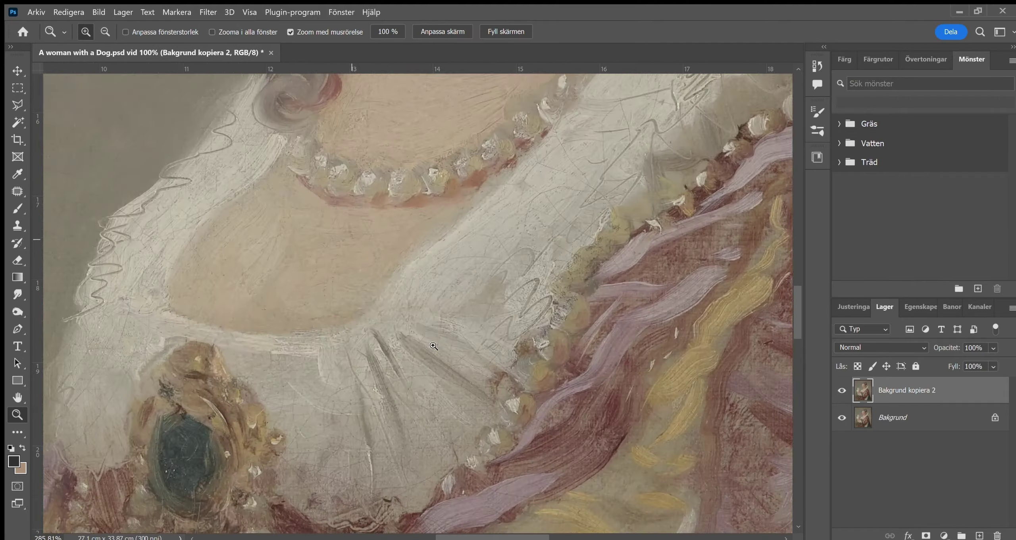
{"action": "scroll", "coordinate": [415, 311], "scroll_direction": "up", "scroll_amount": 5}
{"action": "scroll", "coordinate": [519, 297], "scroll_direction": "down", "scroll_amount": 4}
{"action": "key", "text": "j"}
{"action": "scroll", "coordinate": [458, 288], "scroll_direction": "up", "scroll_amount": 3}
{"action": "left_click_drag", "start_coordinate": [473, 281], "coordinate": [454, 267]}
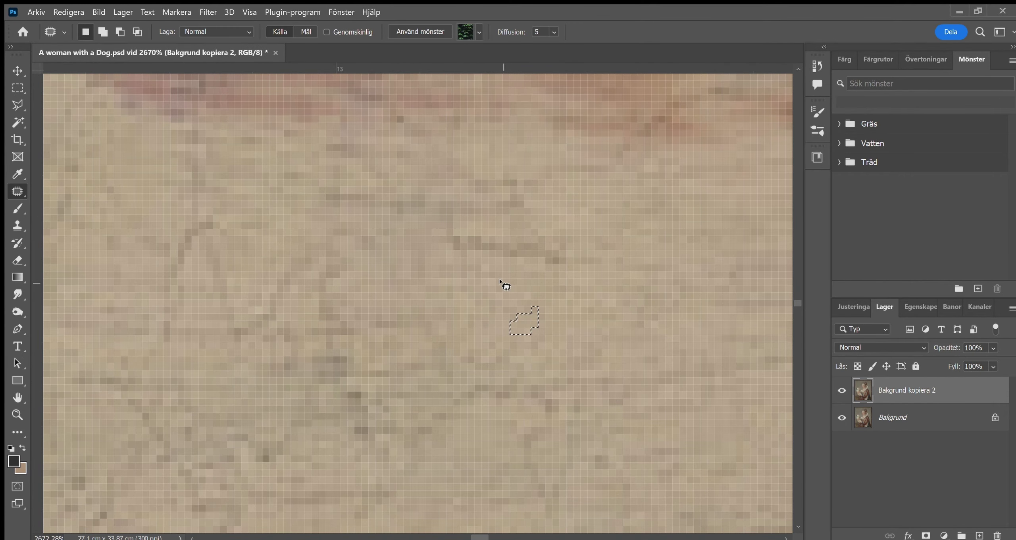
{"action": "scroll", "coordinate": [397, 334], "scroll_direction": "down", "scroll_amount": 4}
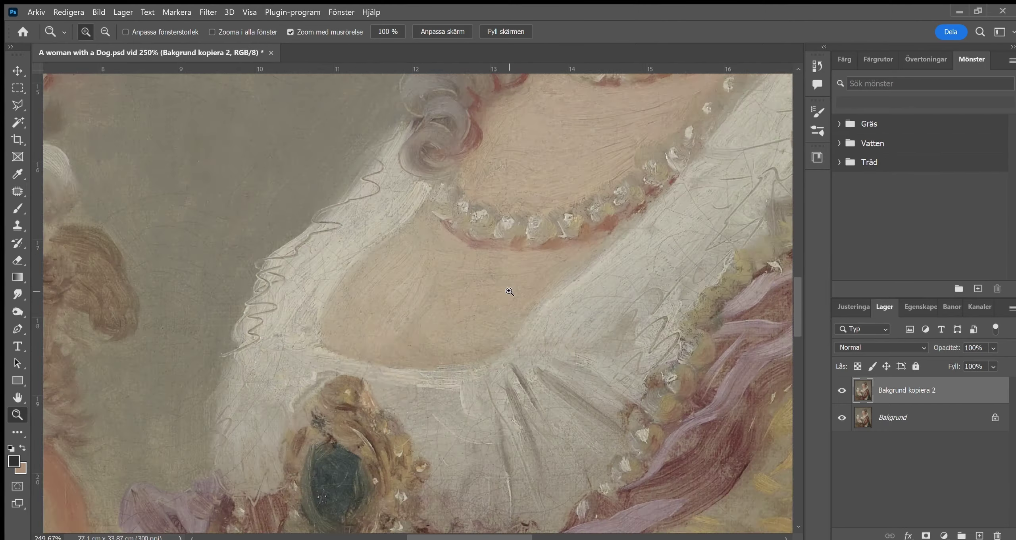
{"action": "scroll", "coordinate": [397, 334], "scroll_direction": "up", "scroll_amount": 4}
{"action": "left_click_drag", "start_coordinate": [422, 216], "coordinate": [424, 222]}
{"action": "left_click_drag", "start_coordinate": [436, 225], "coordinate": [515, 217]}
{"action": "left_click", "coordinate": [468, 356]}
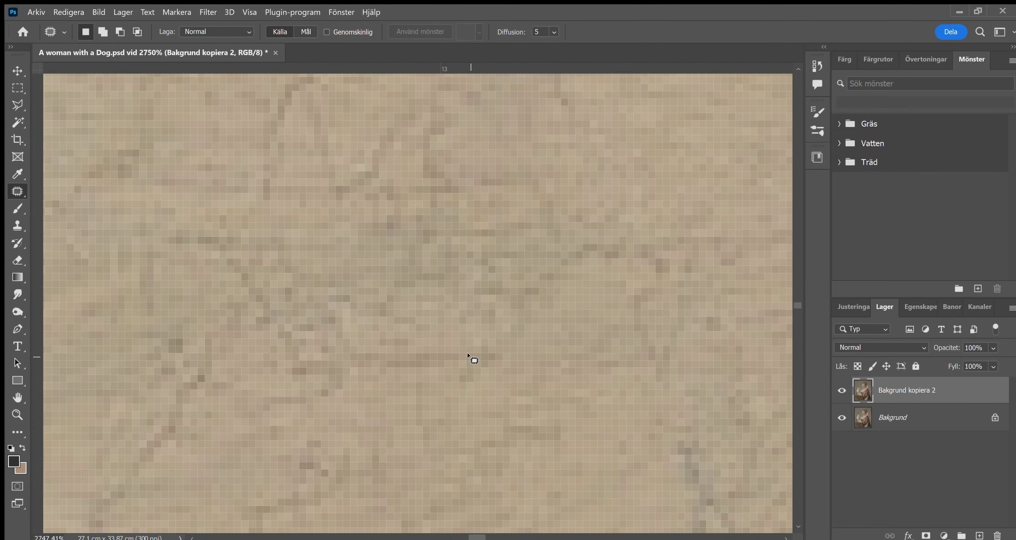
- Cover a crack with clean paint, outline the next, and zoom out to check the painting
{"action": "left_click_drag", "start_coordinate": [369, 163], "coordinate": [601, 270]}
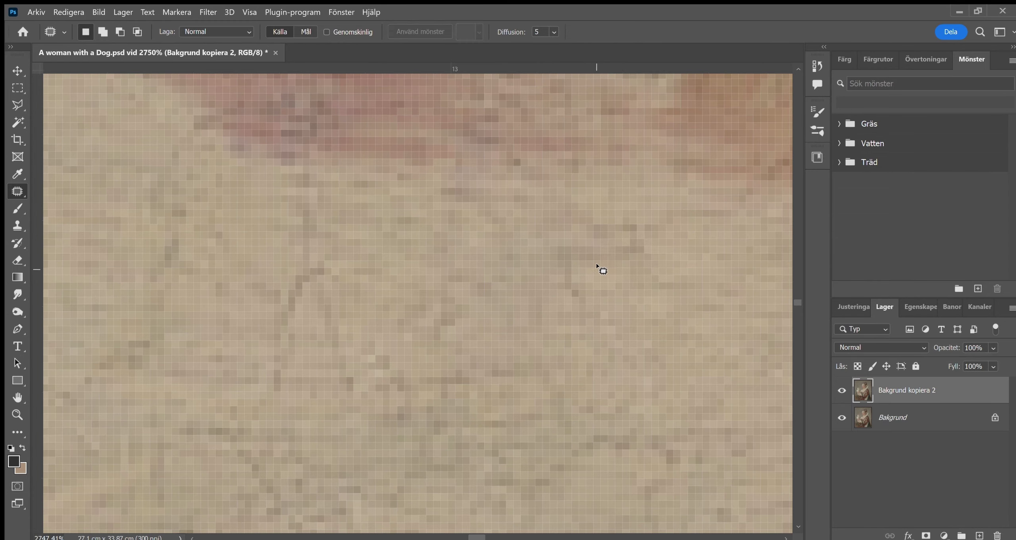
{"action": "left_click_drag", "start_coordinate": [547, 235], "coordinate": [336, 285]}
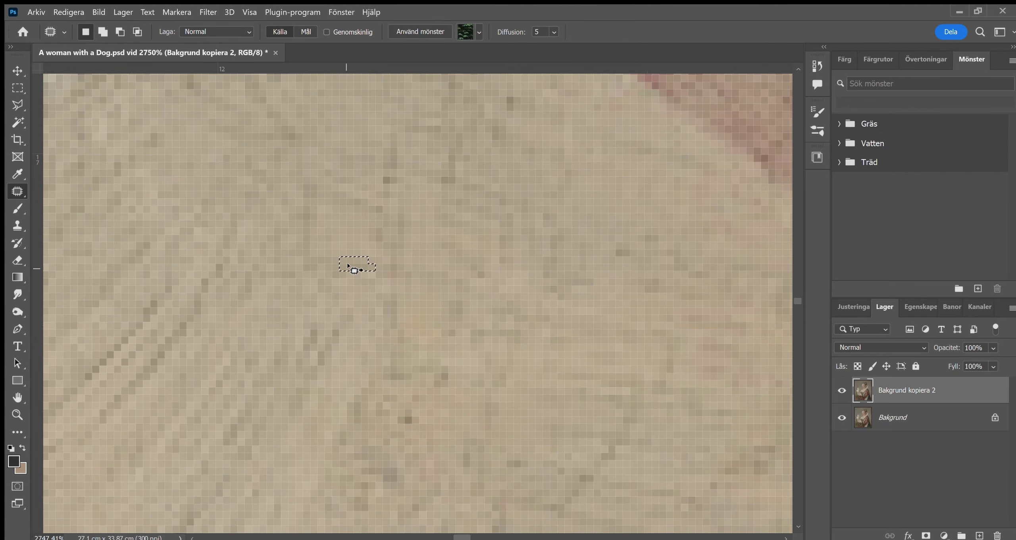
{"action": "key", "text": "z"}
{"action": "scroll", "coordinate": [498, 334], "scroll_direction": "down", "scroll_amount": 10}
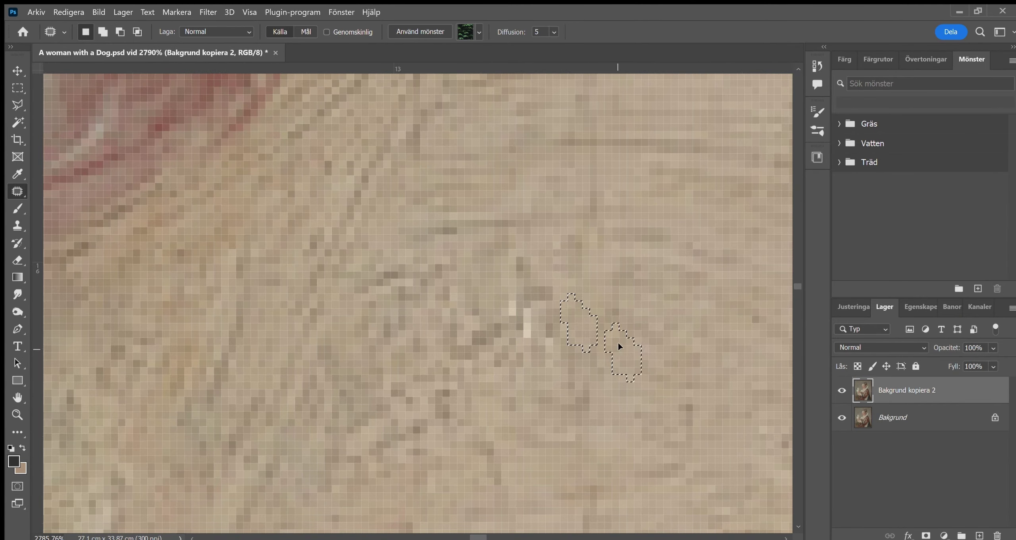
{"action": "key", "text": "z"}
{"action": "scroll", "coordinate": [508, 357], "scroll_direction": "down", "scroll_amount": 5}
{"action": "scroll", "coordinate": [504, 397], "scroll_direction": "down", "scroll_amount": 5}
{"action": "scroll", "coordinate": [502, 436], "scroll_direction": "up", "scroll_amount": 5}
{"action": "scroll", "coordinate": [501, 459], "scroll_direction": "up", "scroll_amount": 5}
{"action": "scroll", "coordinate": [501, 459], "scroll_direction": "up", "scroll_amount": 3}
- Outline a crack in the collar and two more cracks on the chest
{"action": "key", "text": "j"}
{"action": "left_click_drag", "start_coordinate": [457, 307], "coordinate": [454, 306]}
{"action": "key", "text": "z"}
{"action": "scroll", "coordinate": [466, 438], "scroll_direction": "down", "scroll_amount": 3}
{"action": "scroll", "coordinate": [466, 438], "scroll_direction": "up", "scroll_amount": 5}
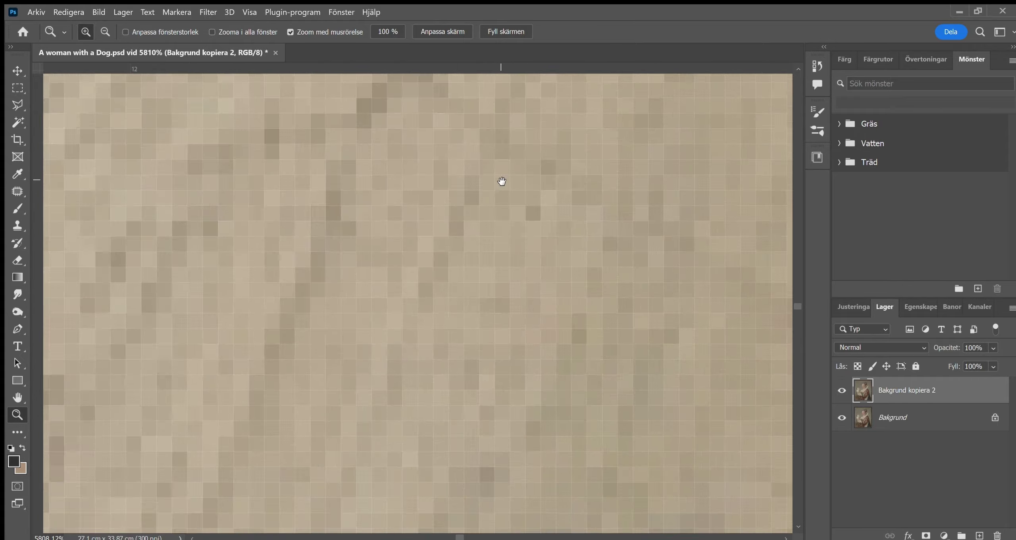
{"action": "key", "text": "j"}
{"action": "left_click_drag", "start_coordinate": [427, 175], "coordinate": [465, 263]}
{"action": "key", "text": "z"}
{"action": "scroll", "coordinate": [514, 392], "scroll_direction": "down", "scroll_amount": 5}
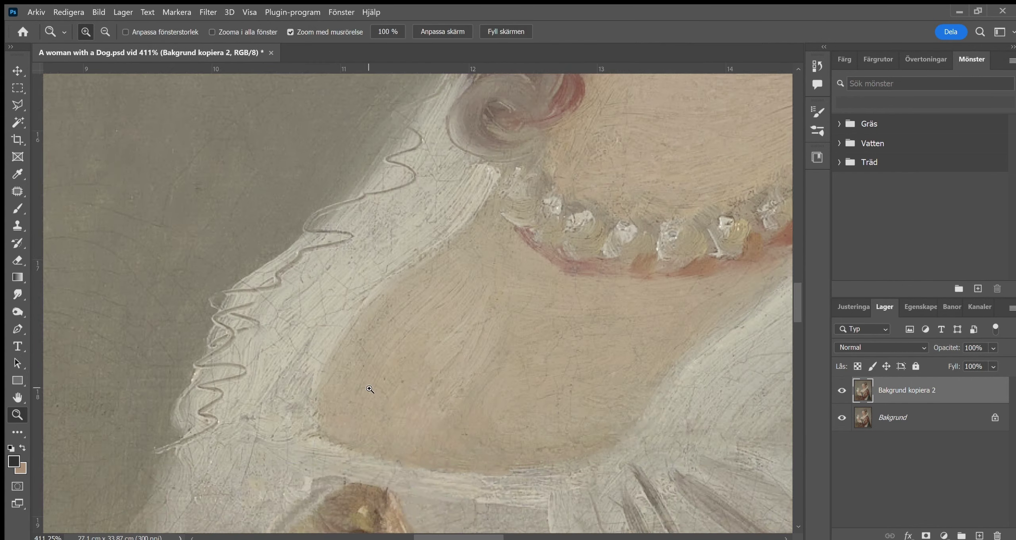
{"action": "scroll", "coordinate": [470, 390], "scroll_direction": "up", "scroll_amount": 5}
{"action": "key", "text": "j"}
{"action": "left_click_drag", "start_coordinate": [469, 356], "coordinate": [338, 350]}
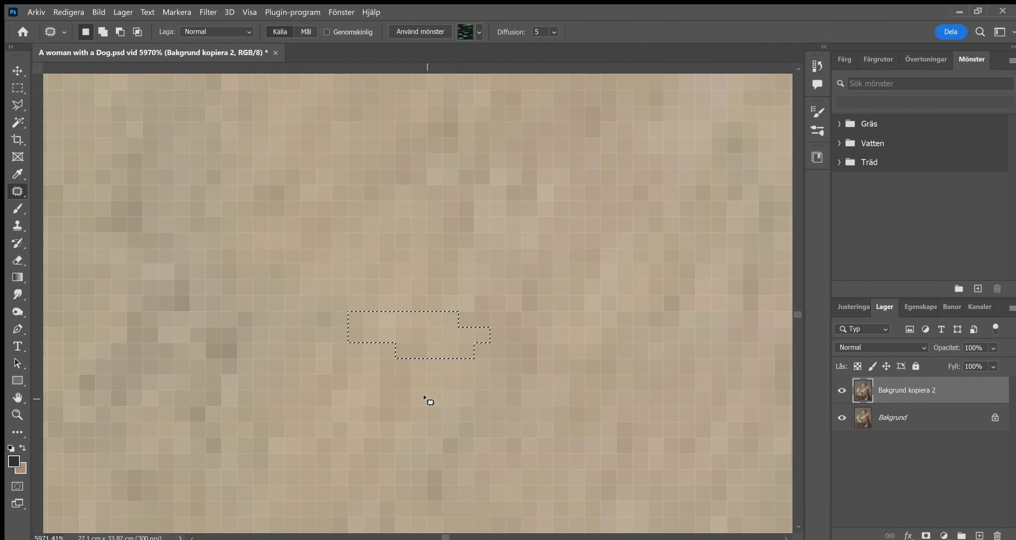
- Patch the last chest crack with nearby clean skin, deselect, and zoom out to review
{"action": "key", "text": "ctrl+d"}
{"action": "scroll", "coordinate": [408, 385], "scroll_direction": "down", "scroll_amount": 5}
{"action": "scroll", "coordinate": [382, 314], "scroll_direction": "up", "scroll_amount": 4}
{"action": "left_click_drag", "start_coordinate": [405, 299], "coordinate": [430, 313]}
{"action": "key", "text": "ctrl+d"}
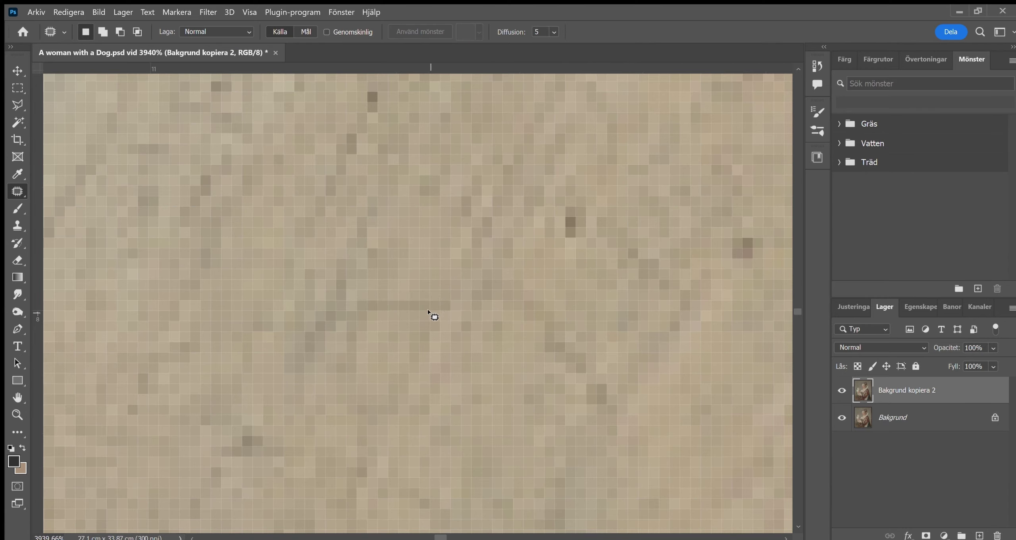
{"action": "key", "text": "z"}
{"action": "scroll", "coordinate": [416, 287], "scroll_direction": "down", "scroll_amount": 5}
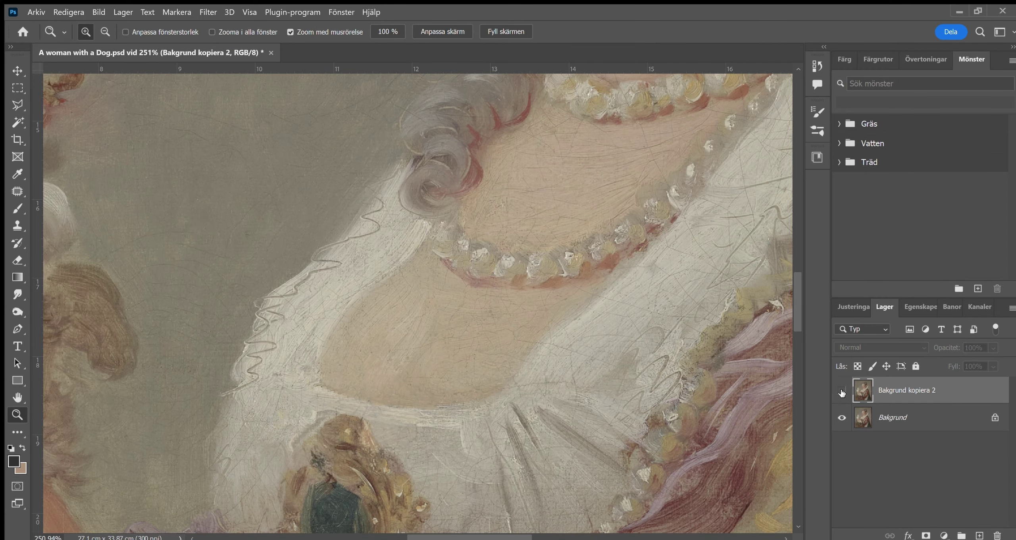
- Patch out the first cracks on the white dress with the Patch tool
{"action": "scroll", "coordinate": [578, 321], "scroll_direction": "up", "scroll_amount": 4}
{"action": "key", "text": "j"}
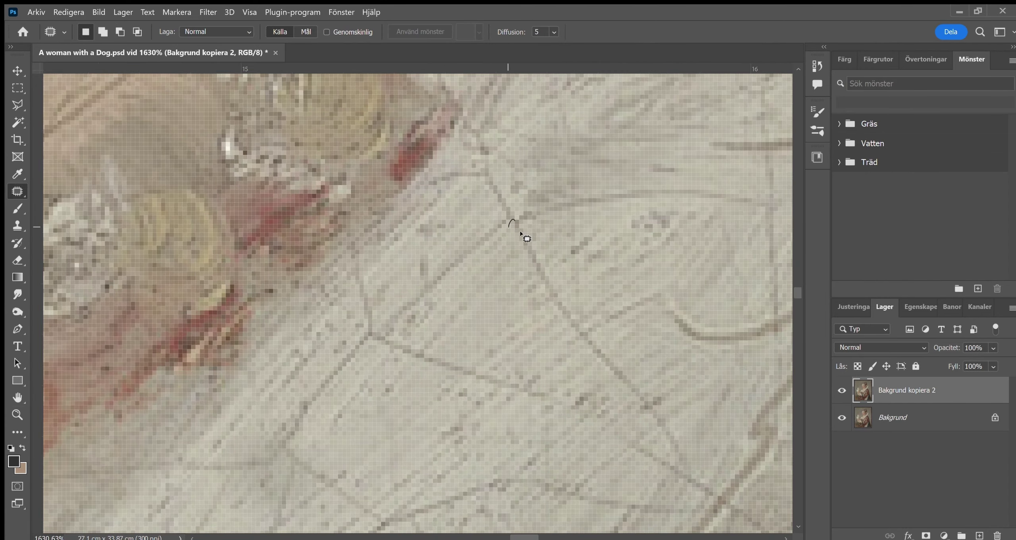
{"action": "mouse_move", "coordinate": [536, 289]}
{"action": "left_mouse_down"}
{"action": "mouse_move", "coordinate": [534, 306]}
{"action": "mouse_move", "coordinate": [617, 333]}
{"action": "left_mouse_up"}
{"action": "key", "text": "ctrl+d"}
{"action": "left_click_drag", "start_coordinate": [558, 398], "coordinate": [555, 400]}
{"action": "left_click_drag", "start_coordinate": [464, 369], "coordinate": [465, 349]}
{"action": "key", "text": "ctrl+d"}
- Patch a short crack and a diagonal crack on the dress
{"action": "left_click_drag", "start_coordinate": [461, 382], "coordinate": [472, 368]}
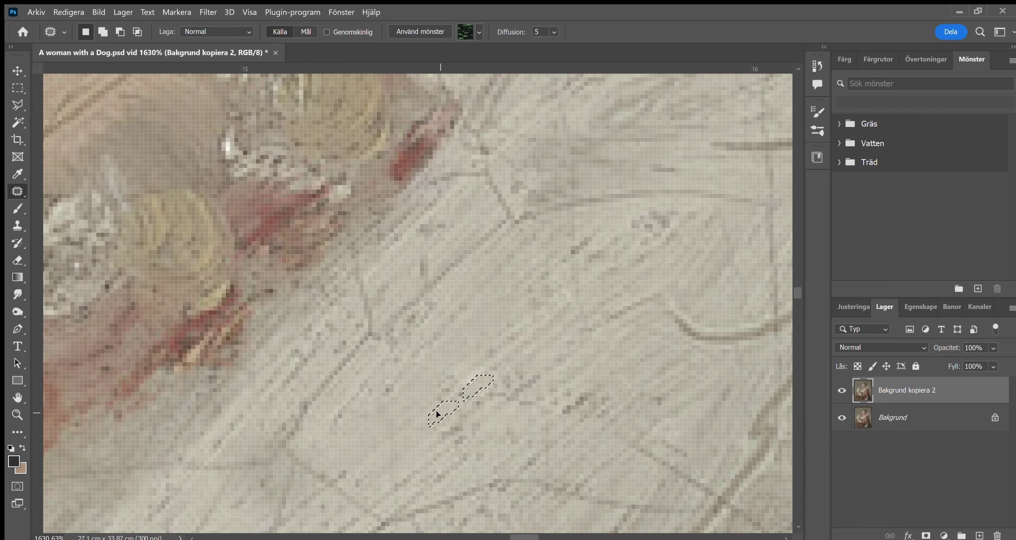
{"action": "scroll", "coordinate": [437, 413], "scroll_direction": "down", "scroll_amount": 5}
{"action": "scroll", "coordinate": [650, 480], "scroll_direction": "up", "scroll_amount": 5}
{"action": "scroll", "coordinate": [651, 481], "scroll_direction": "up", "scroll_amount": 3}
{"action": "left_click_drag", "start_coordinate": [475, 329], "coordinate": [540, 380]}
{"action": "key", "text": "ctrl+d"}
- Patch the long diagonal crack running across the dress
{"action": "scroll", "coordinate": [585, 497], "scroll_direction": "down", "scroll_amount": 3}
{"action": "key", "text": "z"}
{"action": "scroll", "coordinate": [546, 355], "scroll_direction": "up", "scroll_amount": 3}
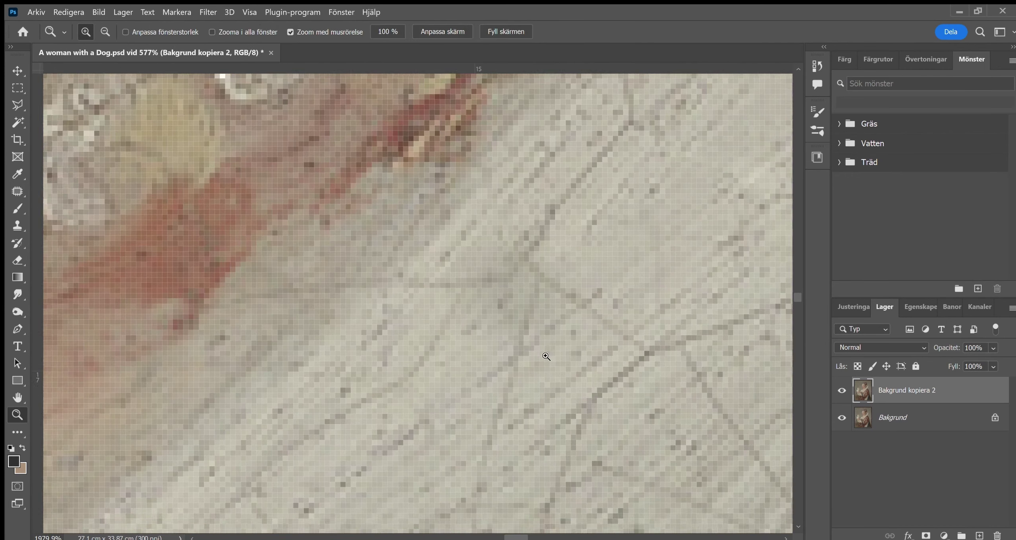
{"action": "key", "text": "j"}
{"action": "left_click_drag", "start_coordinate": [456, 319], "coordinate": [439, 323]}
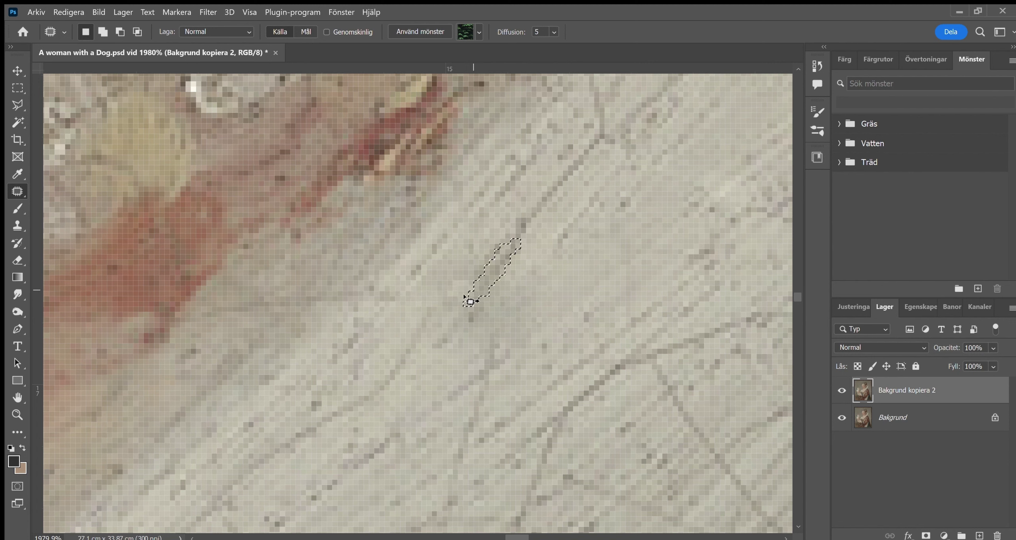
{"action": "key", "text": "ctrl+d"}
{"action": "left_click_drag", "start_coordinate": [341, 287], "coordinate": [397, 279]}
{"action": "key", "text": "ctrl+d"}
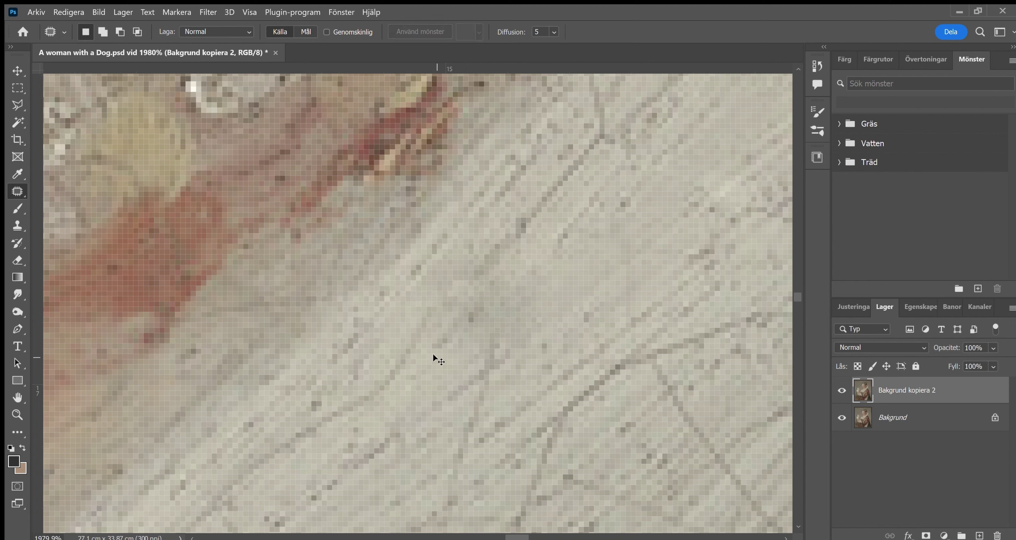
- Patch another small crack on the lower part of the dress
{"action": "scroll", "coordinate": [335, 322], "scroll_direction": "left", "scroll_amount": 3}
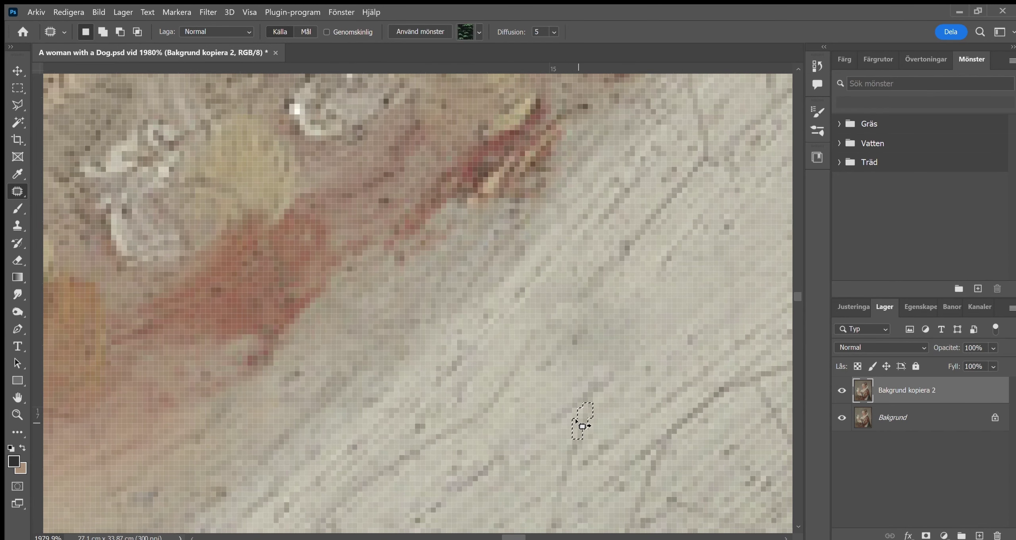
{"action": "left_click_drag", "start_coordinate": [578, 437], "coordinate": [572, 436]}
{"action": "scroll", "coordinate": [578, 419], "scroll_direction": "down", "scroll_amount": 2}
{"action": "scroll", "coordinate": [555, 377], "scroll_direction": "down", "scroll_amount": 3}
{"action": "scroll", "coordinate": [525, 368], "scroll_direction": "down", "scroll_amount": 2}
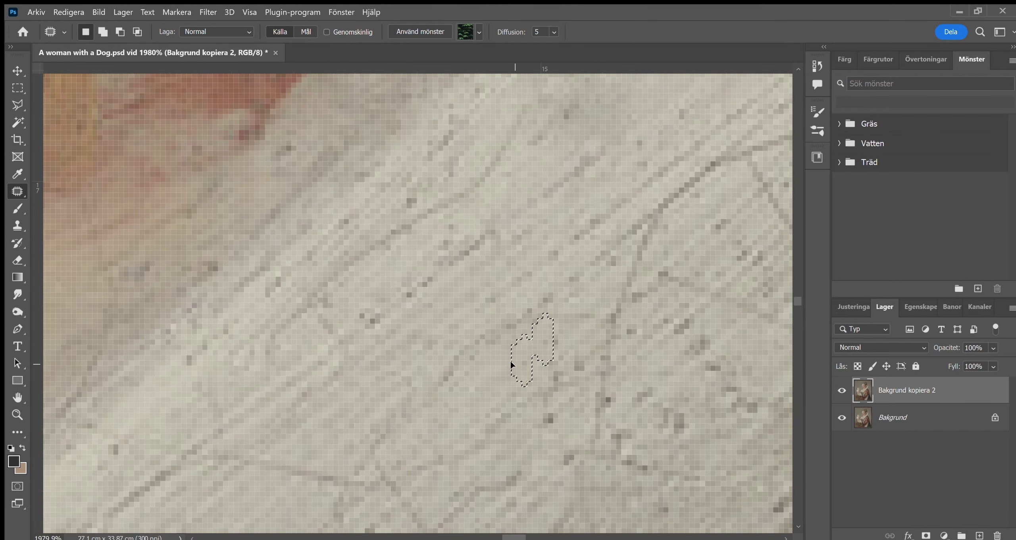
{"action": "key", "text": "ctrl+d"}
{"action": "left_click_drag", "start_coordinate": [397, 367], "coordinate": [421, 385]}
{"action": "key", "text": "ctrl+d"}
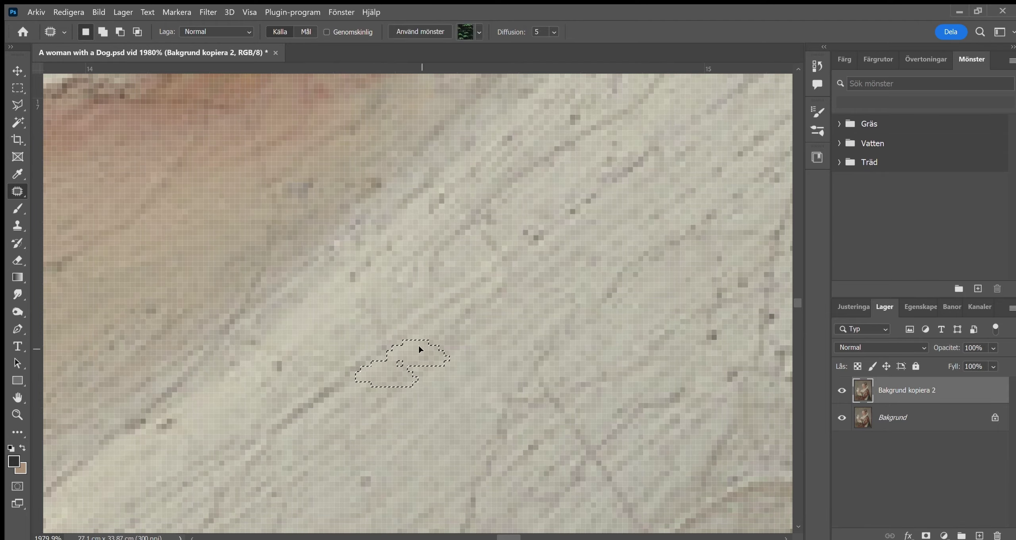
- Patch a crack and a stair-step crack on the chest below the necklace
{"action": "key", "text": "z"}
{"action": "scroll", "coordinate": [418, 346], "scroll_direction": "down", "scroll_amount": 5}
{"action": "scroll", "coordinate": [585, 449], "scroll_direction": "up", "scroll_amount": 4}
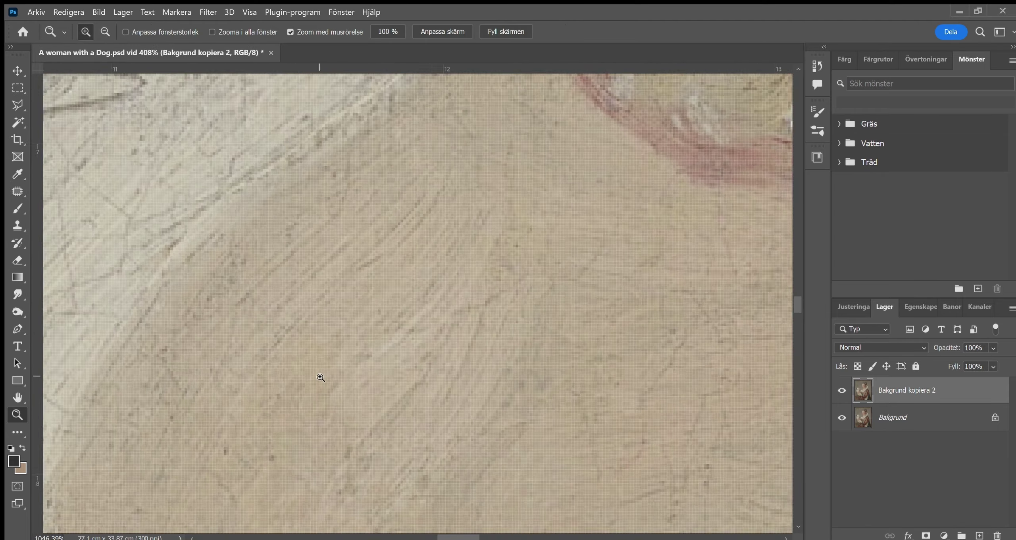
{"action": "scroll", "coordinate": [321, 377], "scroll_direction": "up", "scroll_amount": 5}
{"action": "scroll", "coordinate": [320, 376], "scroll_direction": "up", "scroll_amount": 4}
{"action": "key", "text": "j"}
{"action": "left_click_drag", "start_coordinate": [468, 364], "coordinate": [451, 405]}
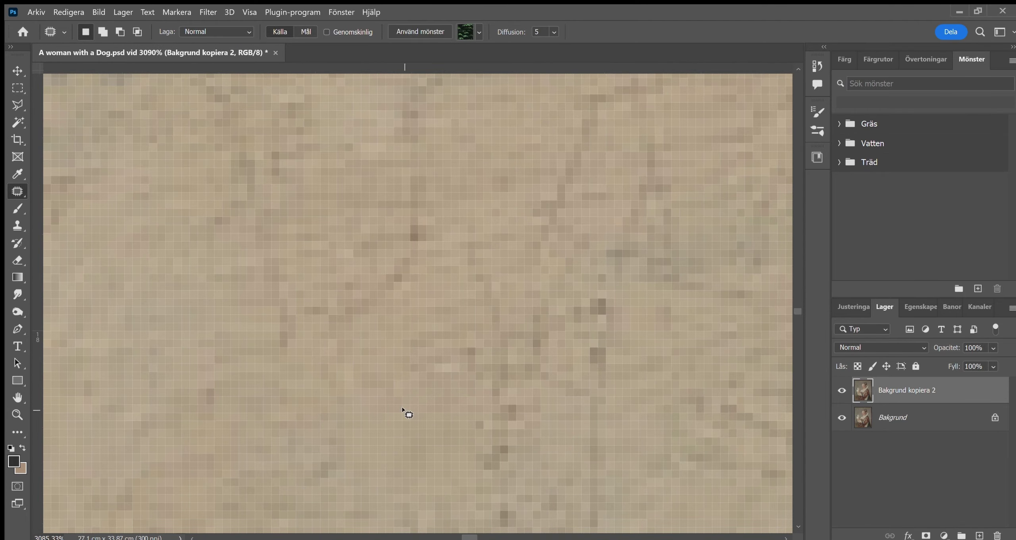
{"action": "scroll", "coordinate": [600, 442], "scroll_direction": "up", "scroll_amount": 1}
{"action": "left_click_drag", "start_coordinate": [488, 337], "coordinate": [432, 375]}
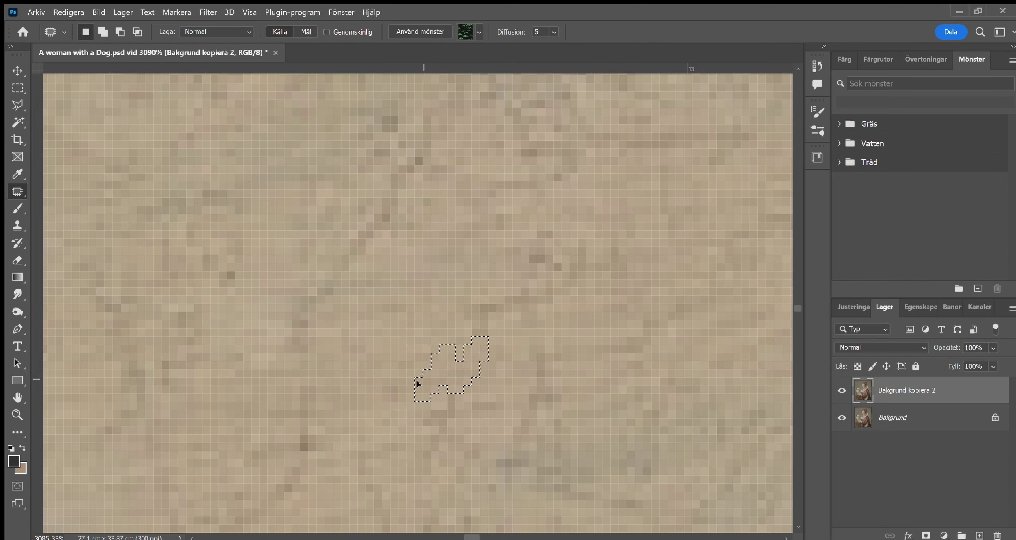
{"action": "scroll", "coordinate": [432, 375], "scroll_direction": "down", "scroll_amount": 5}
- Show the retouched copy layer again to compare the patched chest
{"action": "key", "text": "z"}
{"action": "scroll", "coordinate": [520, 415], "scroll_direction": "down", "scroll_amount": 4}
{"action": "scroll", "coordinate": [449, 329], "scroll_direction": "up", "scroll_amount": 1}
{"action": "left_click", "coordinate": [841, 390]}
{"action": "scroll", "coordinate": [516, 281], "scroll_direction": "up", "scroll_amount": 7}
- Patch a small fine crack on the chest skin under the necklace
{"action": "key", "text": "j"}
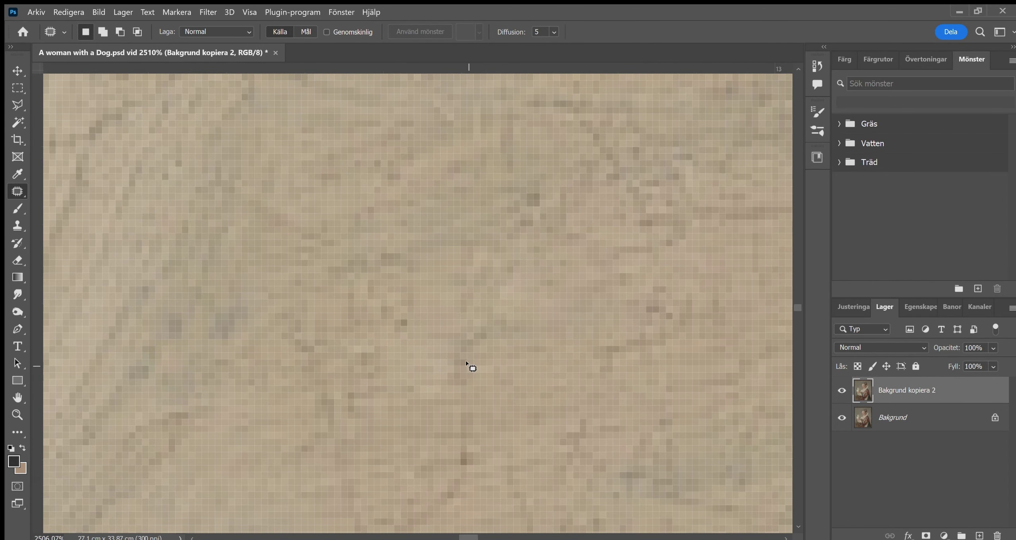
{"action": "scroll", "coordinate": [457, 391], "scroll_direction": "down", "scroll_amount": 2}
{"action": "scroll", "coordinate": [492, 386], "scroll_direction": "right", "scroll_amount": 1}
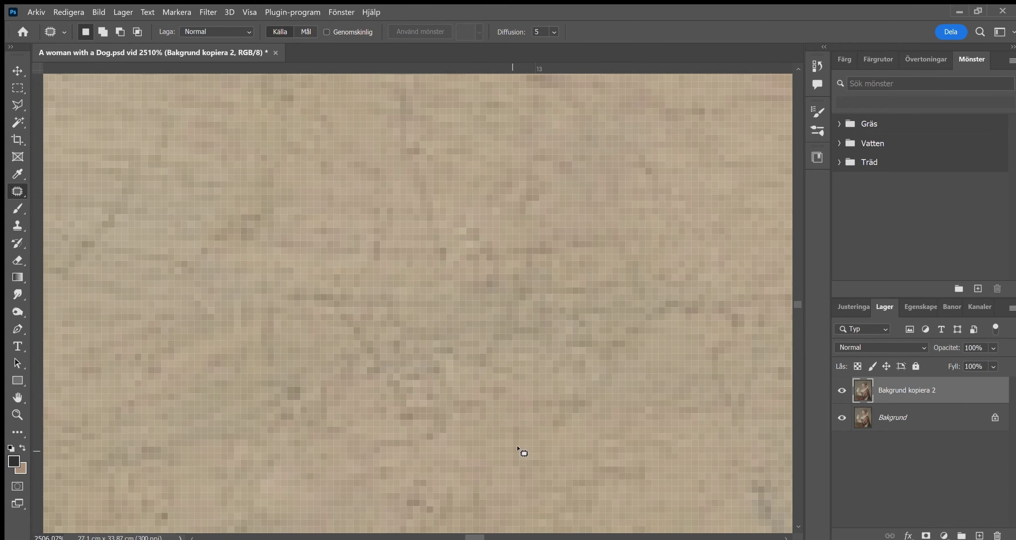
{"action": "scroll", "coordinate": [516, 448], "scroll_direction": "right", "scroll_amount": 1}
{"action": "scroll", "coordinate": [421, 428], "scroll_direction": "right", "scroll_amount": 1}
{"action": "scroll", "coordinate": [553, 442], "scroll_direction": "down", "scroll_amount": 3}
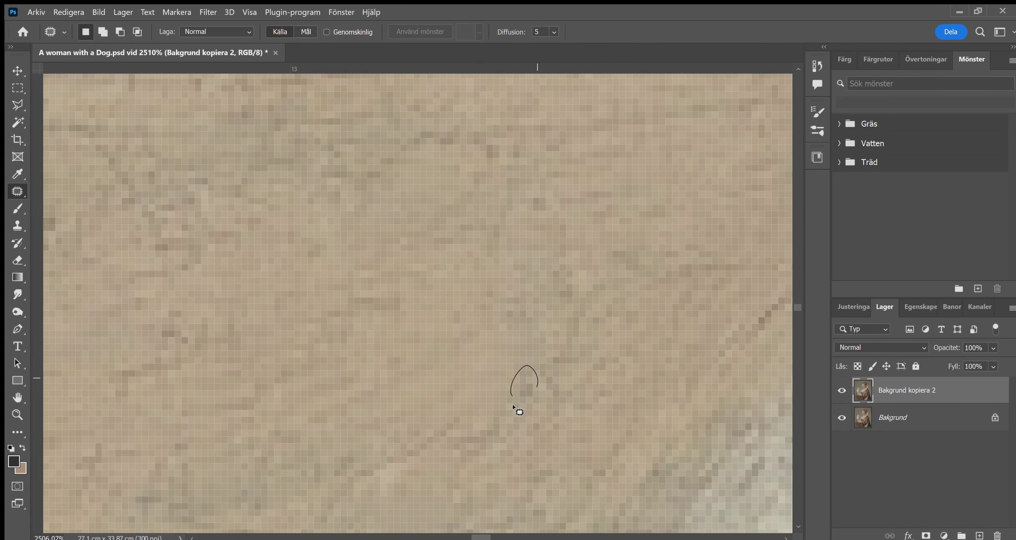
{"action": "scroll", "coordinate": [522, 397], "scroll_direction": "down", "scroll_amount": 3}
{"action": "scroll", "coordinate": [358, 367], "scroll_direction": "up", "scroll_amount": 3}
{"action": "scroll", "coordinate": [494, 386], "scroll_direction": "up", "scroll_amount": 3}
{"action": "left_click_drag", "start_coordinate": [511, 293], "coordinate": [516, 298]}
{"action": "key", "text": "z"}
{"action": "scroll", "coordinate": [516, 299], "scroll_direction": "down", "scroll_amount": 5}
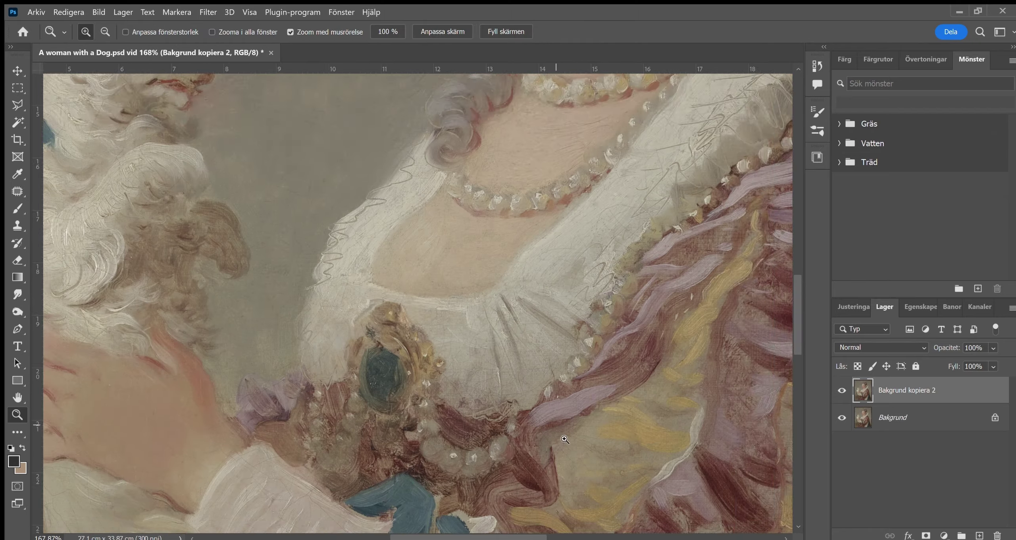
- Patch the first few cracks in the dog's white fur with nearby clean fur texture
{"action": "scroll", "coordinate": [500, 329], "scroll_direction": "down", "scroll_amount": 2}
{"action": "scroll", "coordinate": [492, 345], "scroll_direction": "down", "scroll_amount": 2}
{"action": "scroll", "coordinate": [485, 359], "scroll_direction": "up", "scroll_amount": 5}
{"action": "scroll", "coordinate": [485, 360], "scroll_direction": "down", "scroll_amount": 3}
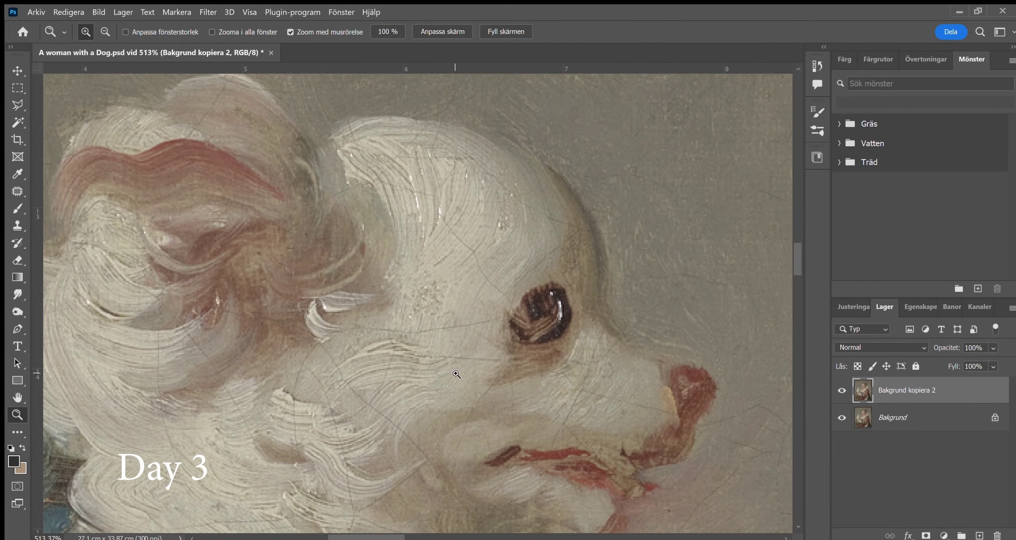
{"action": "scroll", "coordinate": [485, 359], "scroll_direction": "up", "scroll_amount": 5}
{"action": "key", "text": "j"}
{"action": "left_click_drag", "start_coordinate": [526, 379], "coordinate": [615, 427]}
{"action": "left_click_drag", "start_coordinate": [653, 346], "coordinate": [642, 390]}
{"action": "left_click_drag", "start_coordinate": [620, 458], "coordinate": [640, 499]}
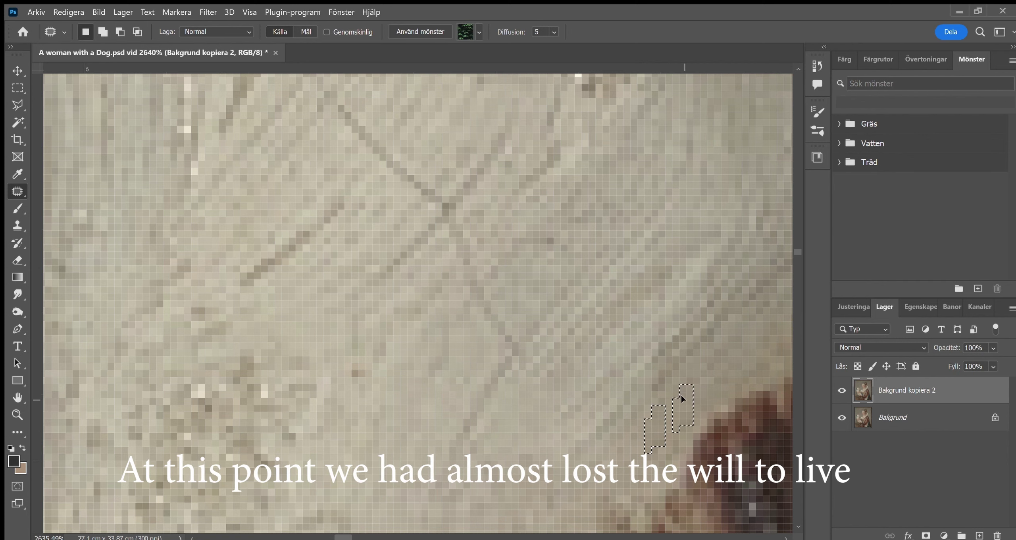
{"action": "left_click_drag", "start_coordinate": [480, 356], "coordinate": [501, 437]}
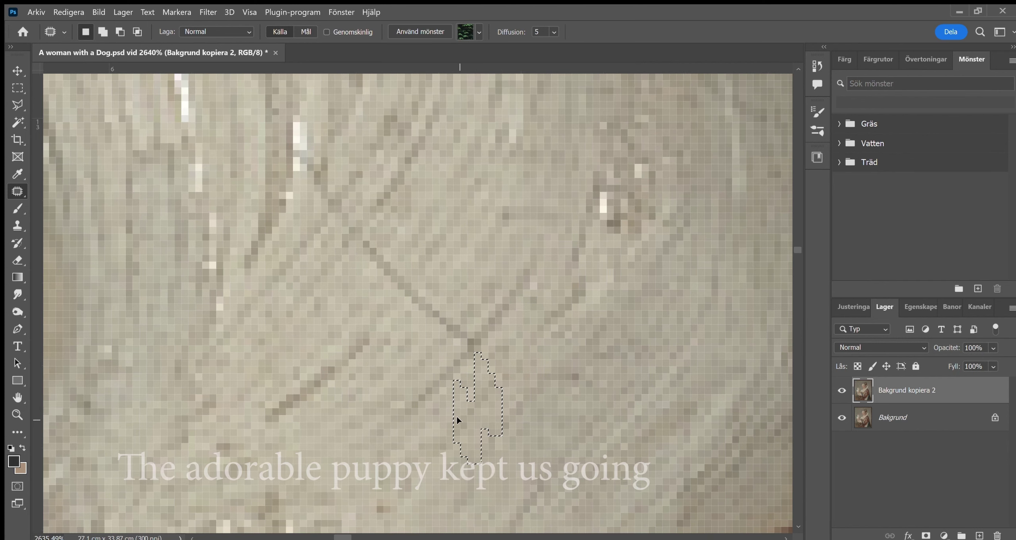
{"action": "left_click_drag", "start_coordinate": [492, 398], "coordinate": [550, 470]}
{"action": "mouse_move", "coordinate": [390, 340]}
{"action": "left_mouse_down"}
{"action": "mouse_move", "coordinate": [448, 412]}
{"action": "mouse_move", "coordinate": [504, 372]}
{"action": "left_mouse_up"}
{"action": "left_click_drag", "start_coordinate": [537, 470], "coordinate": [481, 345]}
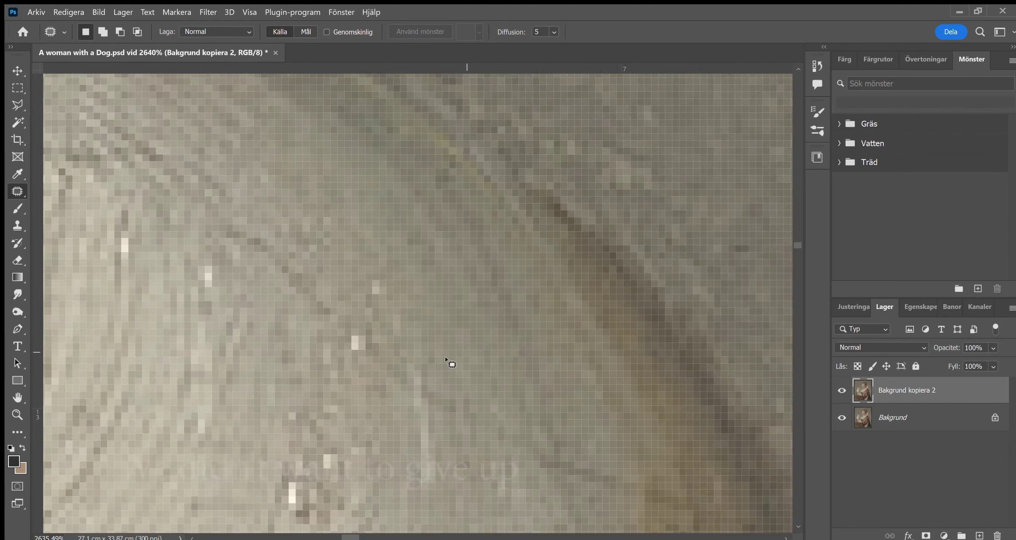
{"action": "left_click_drag", "start_coordinate": [592, 377], "coordinate": [580, 424]}
{"action": "mouse_move", "coordinate": [498, 403]}
{"action": "left_mouse_down"}
{"action": "mouse_move", "coordinate": [541, 446]}
{"action": "mouse_move", "coordinate": [477, 403]}
{"action": "mouse_move", "coordinate": [517, 401]}
{"action": "mouse_move", "coordinate": [441, 289]}
{"action": "mouse_move", "coordinate": [413, 288]}
{"action": "left_mouse_up"}
- Patch the small and stepped cracks near the dog's eye, deselecting after each patch
{"action": "key", "text": "z"}
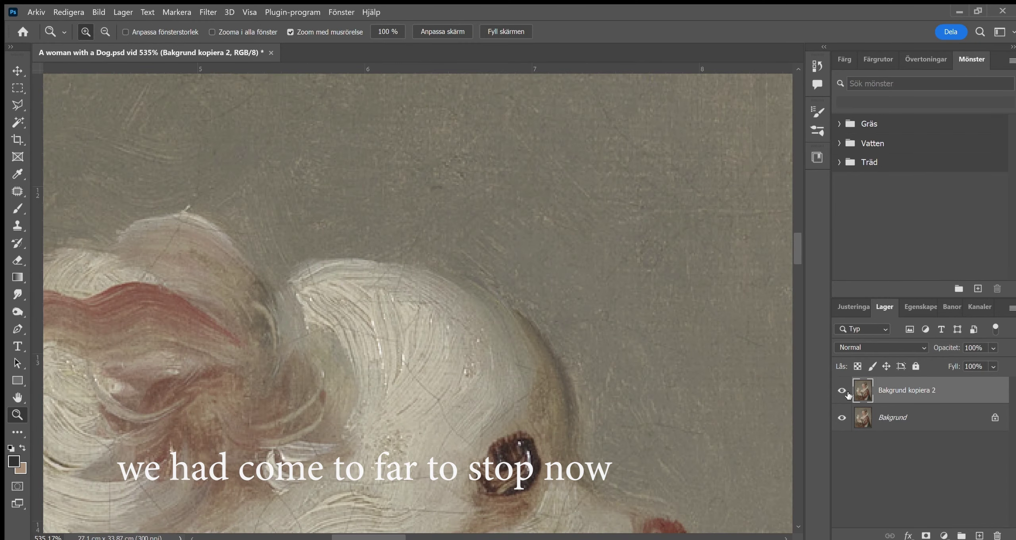
{"action": "left_click_drag", "start_coordinate": [476, 324], "coordinate": [503, 324]}
{"action": "key", "text": "j"}
{"action": "left_click_drag", "start_coordinate": [595, 212], "coordinate": [599, 226]}
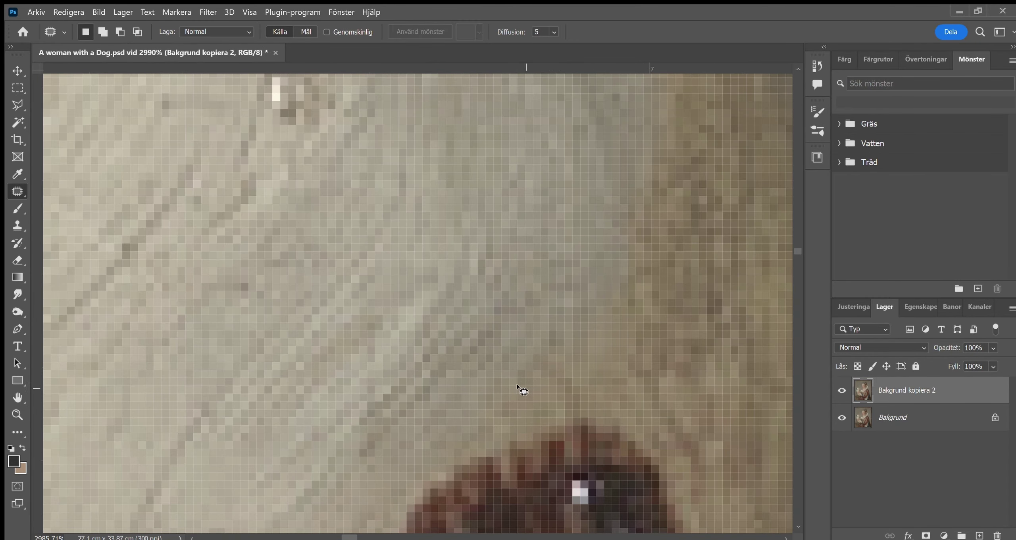
{"action": "scroll", "coordinate": [568, 383], "scroll_direction": "down", "scroll_amount": 3}
{"action": "scroll", "coordinate": [516, 358], "scroll_direction": "up", "scroll_amount": 5}
{"action": "left_click_drag", "start_coordinate": [462, 333], "coordinate": [461, 329]}
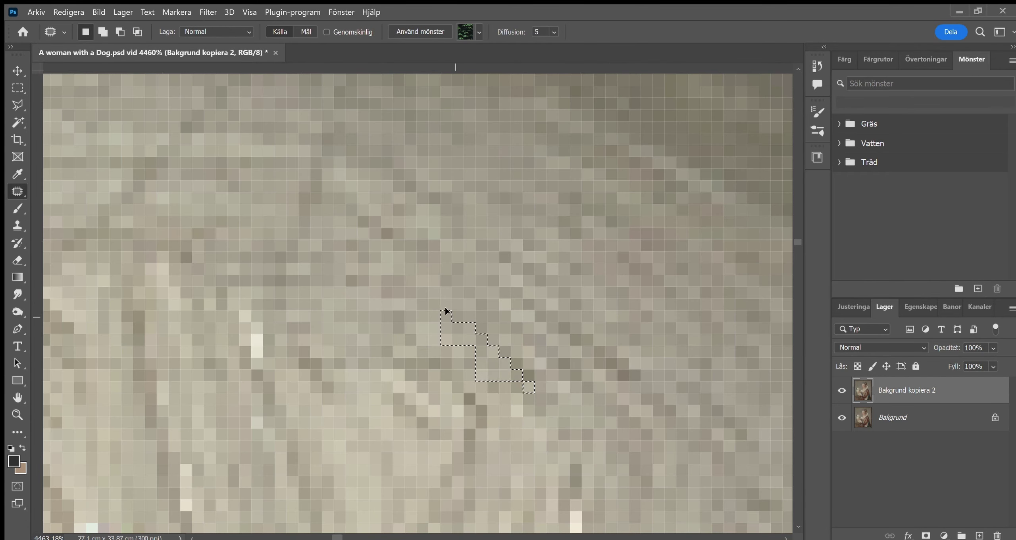
{"action": "mouse_move", "coordinate": [568, 385]}
{"action": "left_mouse_down"}
{"action": "mouse_move", "coordinate": [620, 392]}
{"action": "mouse_move", "coordinate": [369, 301]}
{"action": "left_mouse_up"}
{"action": "scroll", "coordinate": [375, 367], "scroll_direction": "down", "scroll_amount": 3}
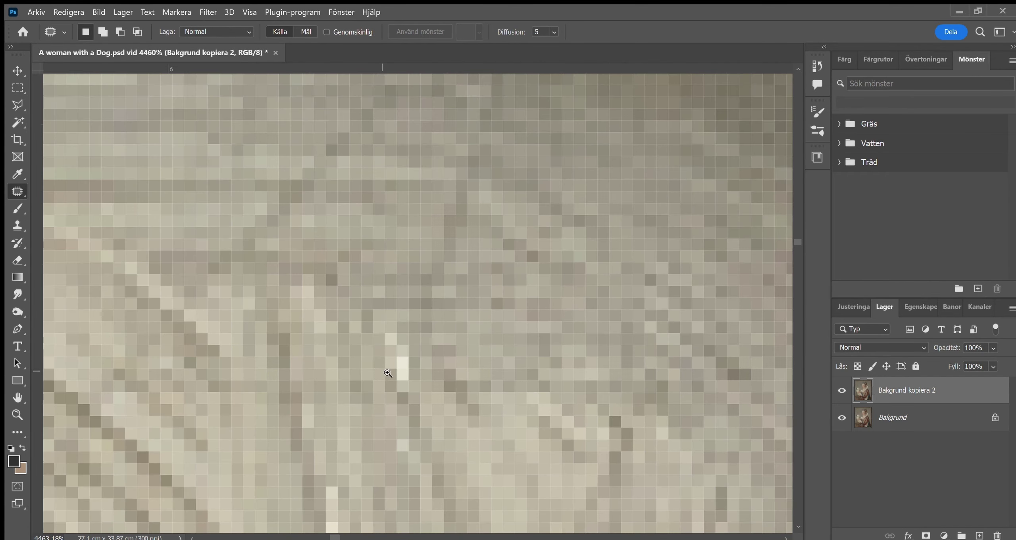
{"action": "left_click", "coordinate": [391, 396]}
{"action": "scroll", "coordinate": [390, 396], "scroll_direction": "down", "scroll_amount": 3}
{"action": "scroll", "coordinate": [333, 381], "scroll_direction": "up", "scroll_amount": 6}
{"action": "left_click_drag", "start_coordinate": [485, 236], "coordinate": [476, 220]}
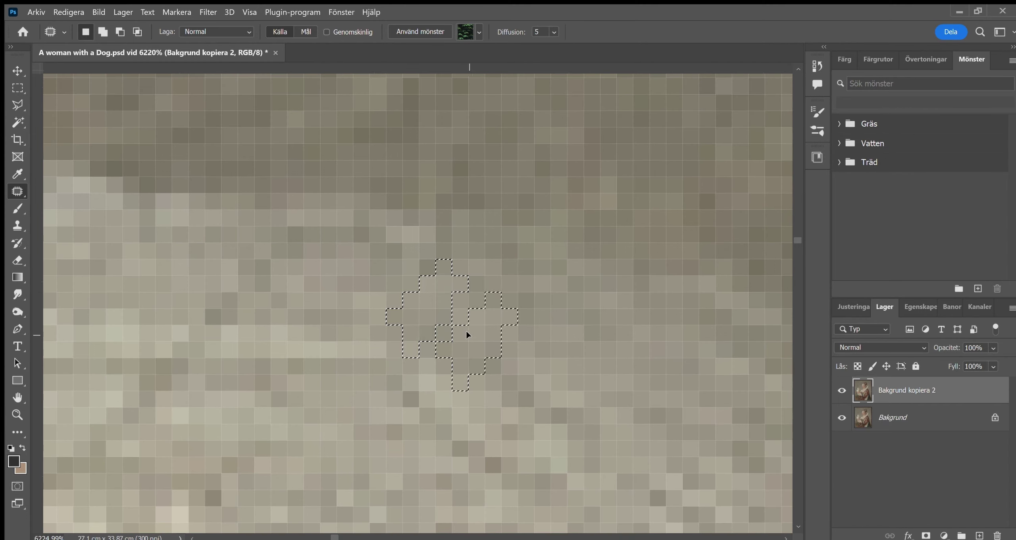
{"action": "left_click_drag", "start_coordinate": [367, 310], "coordinate": [344, 248]}
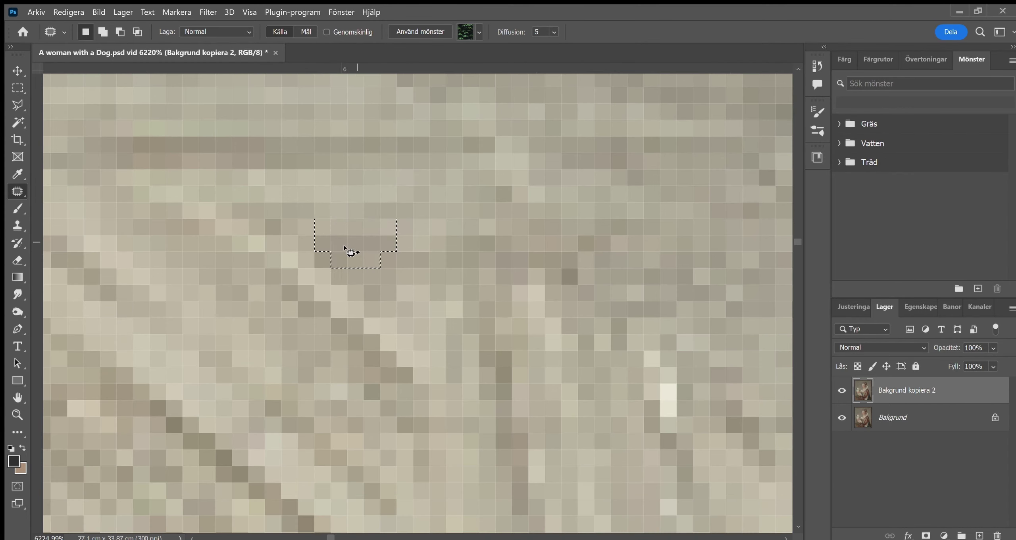
{"action": "left_click", "coordinate": [451, 298]}
{"action": "scroll", "coordinate": [451, 298], "scroll_direction": "down", "scroll_amount": 3}
{"action": "scroll", "coordinate": [451, 297], "scroll_direction": "up", "scroll_amount": 3}
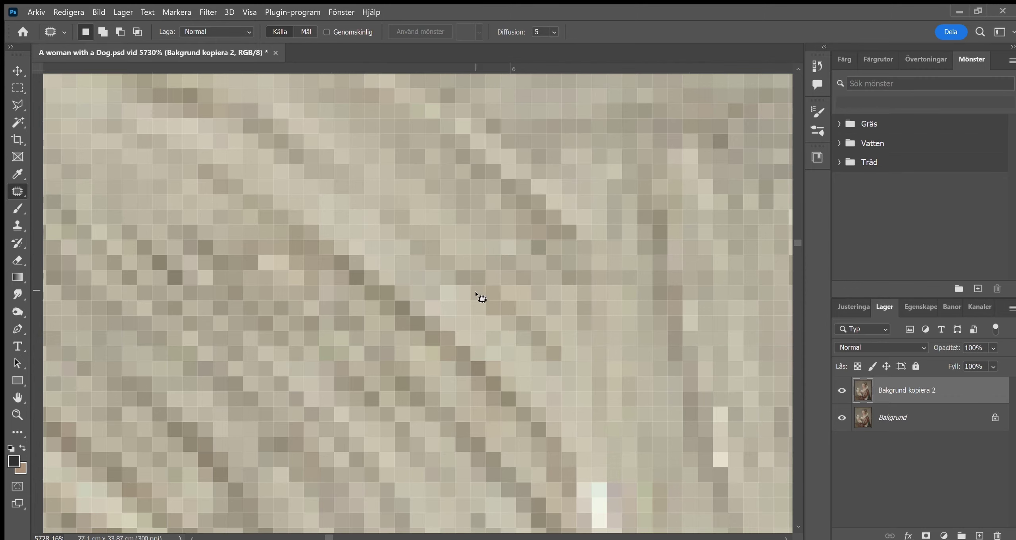
- Zoom in and patch further fur cracks with clean texture, then clear the selection
{"action": "key", "text": "z"}
{"action": "scroll", "coordinate": [481, 298], "scroll_direction": "down", "scroll_amount": 3}
{"action": "scroll", "coordinate": [381, 369], "scroll_direction": "up", "scroll_amount": 2}
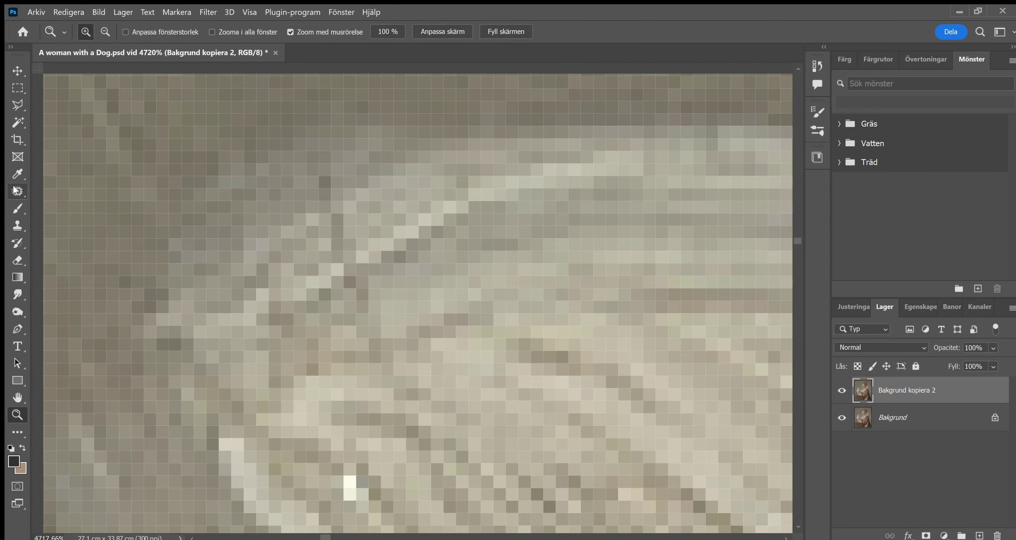
{"action": "scroll", "coordinate": [315, 300], "scroll_direction": "down", "scroll_amount": 2}
{"action": "scroll", "coordinate": [352, 352], "scroll_direction": "down", "scroll_amount": 2}
{"action": "scroll", "coordinate": [351, 352], "scroll_direction": "down", "scroll_amount": 2}
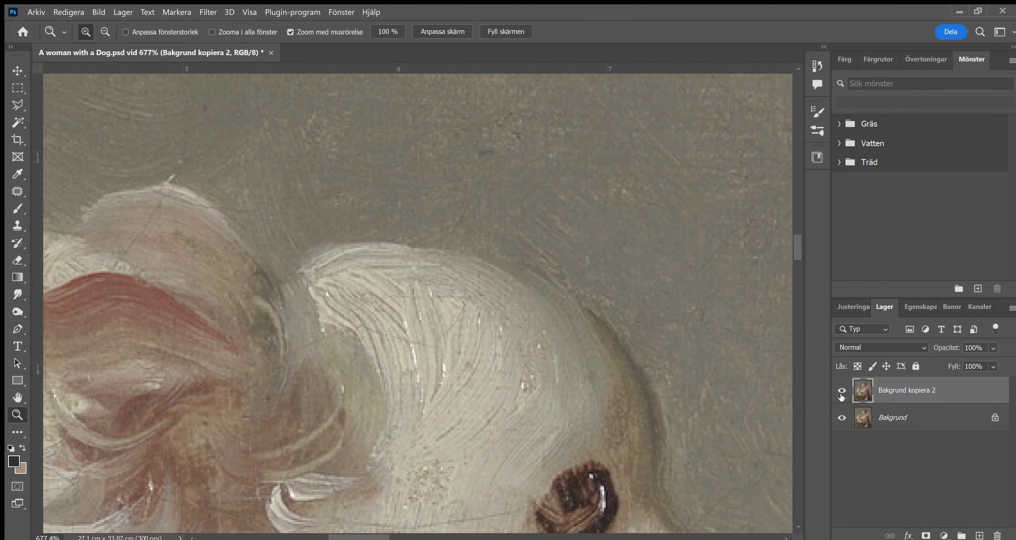
{"action": "scroll", "coordinate": [336, 283], "scroll_direction": "up", "scroll_amount": 5}
{"action": "scroll", "coordinate": [337, 282], "scroll_direction": "down", "scroll_amount": 2}
{"action": "scroll", "coordinate": [553, 281], "scroll_direction": "up", "scroll_amount": 2}
{"action": "key", "text": "j"}
{"action": "left_click_drag", "start_coordinate": [497, 284], "coordinate": [504, 312]}
{"action": "left_click_drag", "start_coordinate": [398, 276], "coordinate": [447, 341]}
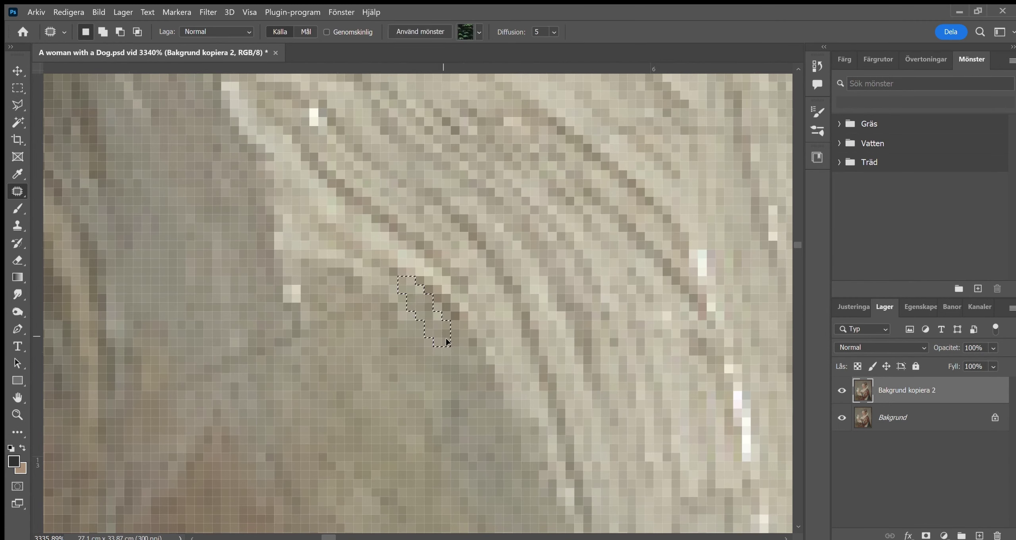
{"action": "scroll", "coordinate": [359, 353], "scroll_direction": "left", "scroll_amount": 2}
{"action": "left_click_drag", "start_coordinate": [378, 347], "coordinate": [330, 314]}
{"action": "scroll", "coordinate": [266, 353], "scroll_direction": "down", "scroll_amount": 5}
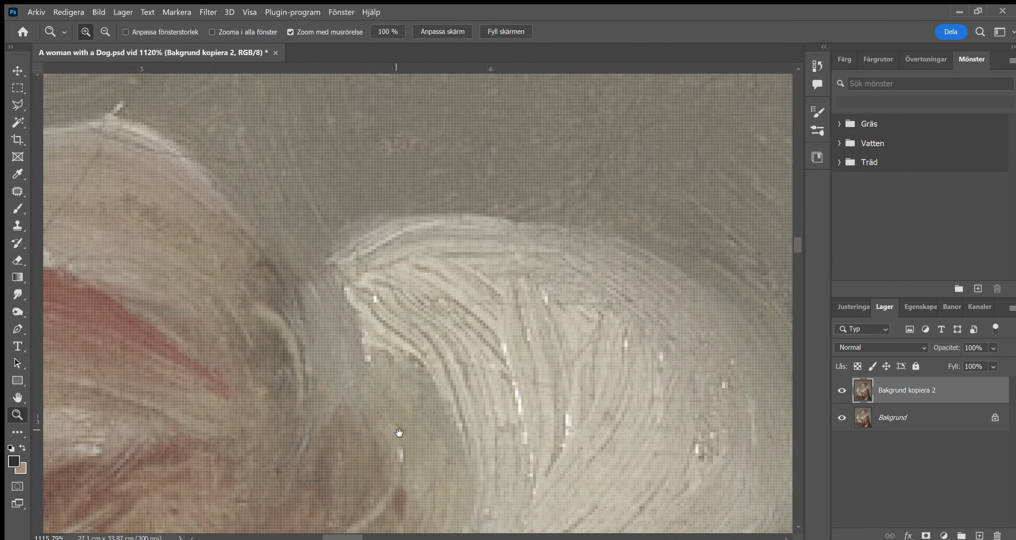
{"action": "scroll", "coordinate": [307, 183], "scroll_direction": "up", "scroll_amount": 5}
{"action": "left_click_drag", "start_coordinate": [352, 220], "coordinate": [307, 184]}
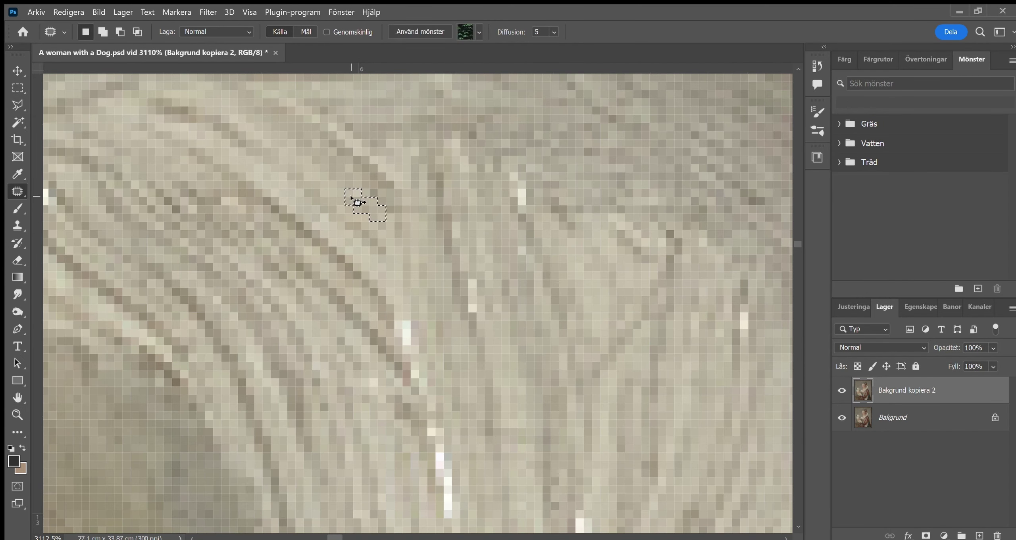
{"action": "left_click", "coordinate": [539, 182]}
{"action": "scroll", "coordinate": [582, 324], "scroll_direction": "down", "scroll_amount": 5}
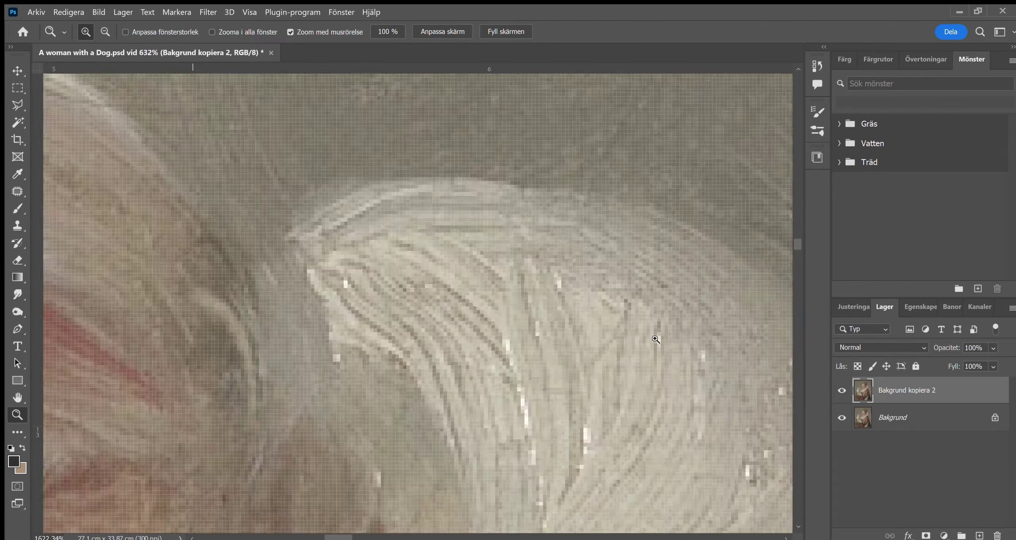
{"action": "scroll", "coordinate": [612, 298], "scroll_direction": "up", "scroll_amount": 5}
- Patch the cracks beside the reddish fur and above the dog's red mouth
{"action": "key", "text": "z"}
{"action": "scroll", "coordinate": [612, 298], "scroll_direction": "down", "scroll_amount": 5}
{"action": "scroll", "coordinate": [607, 309], "scroll_direction": "up", "scroll_amount": 2}
{"action": "scroll", "coordinate": [603, 319], "scroll_direction": "up", "scroll_amount": 2}
{"action": "key", "text": "j"}
{"action": "left_click_drag", "start_coordinate": [480, 298], "coordinate": [501, 339]}
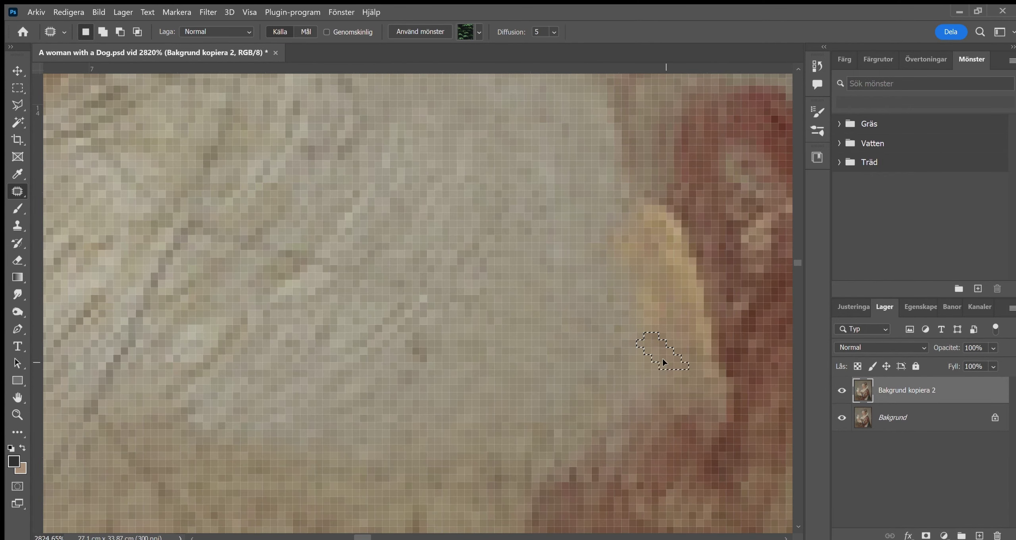
{"action": "scroll", "coordinate": [722, 416], "scroll_direction": "down", "scroll_amount": 2}
{"action": "scroll", "coordinate": [565, 357], "scroll_direction": "up", "scroll_amount": 2}
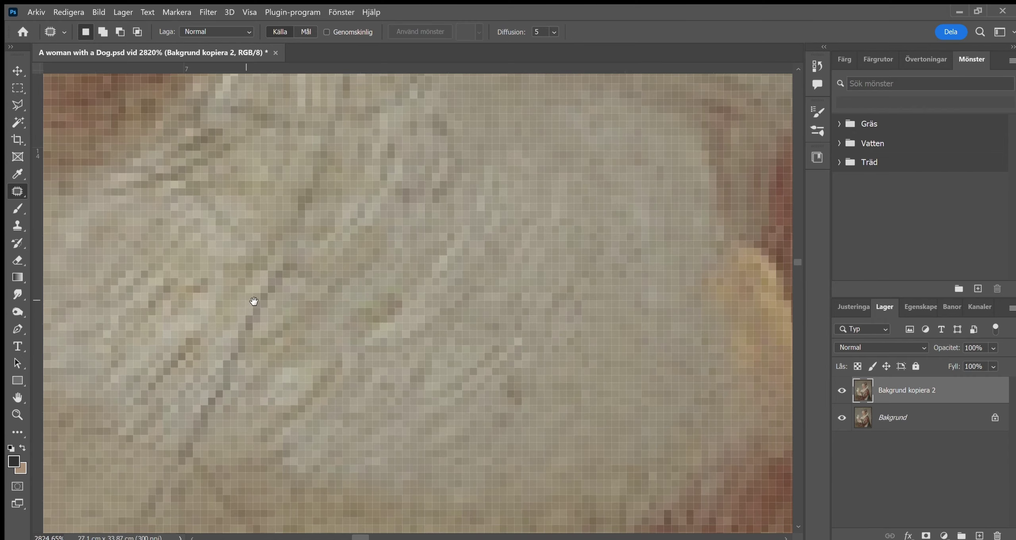
{"action": "scroll", "coordinate": [224, 310], "scroll_direction": "down", "scroll_amount": 2}
{"action": "key", "text": "z"}
{"action": "scroll", "coordinate": [455, 275], "scroll_direction": "down", "scroll_amount": 1}
{"action": "scroll", "coordinate": [456, 275], "scroll_direction": "up", "scroll_amount": 2}
{"action": "key", "text": "j"}
{"action": "mouse_move", "coordinate": [370, 276]}
{"action": "left_mouse_down"}
{"action": "mouse_move", "coordinate": [447, 335]}
{"action": "mouse_move", "coordinate": [456, 396]}
{"action": "mouse_move", "coordinate": [440, 464]}
{"action": "left_mouse_up"}
{"action": "scroll", "coordinate": [482, 298], "scroll_direction": "down", "scroll_amount": 2}
{"action": "scroll", "coordinate": [431, 404], "scroll_direction": "up", "scroll_amount": 2}
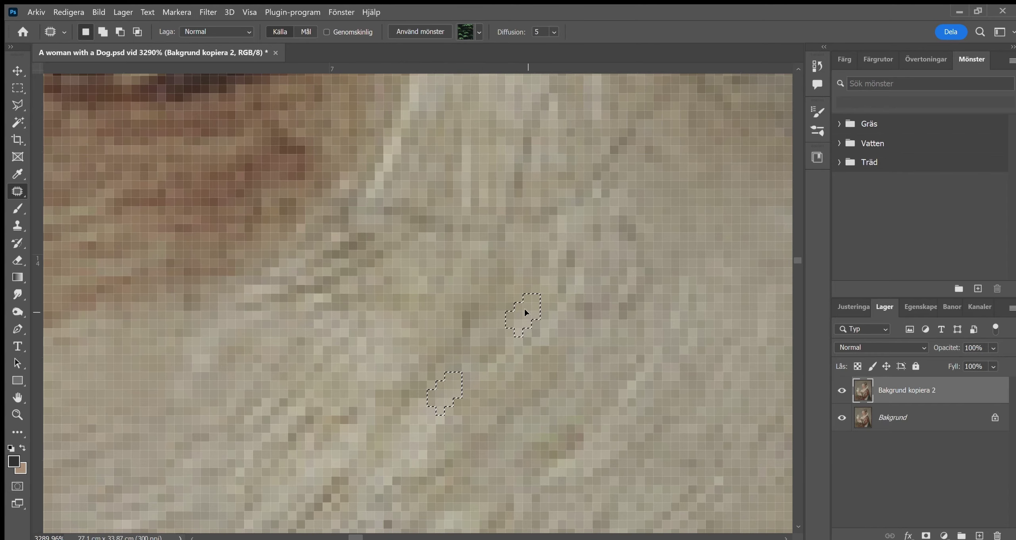
{"action": "scroll", "coordinate": [525, 312], "scroll_direction": "down", "scroll_amount": 3}
{"action": "scroll", "coordinate": [499, 264], "scroll_direction": "up", "scroll_amount": 3}
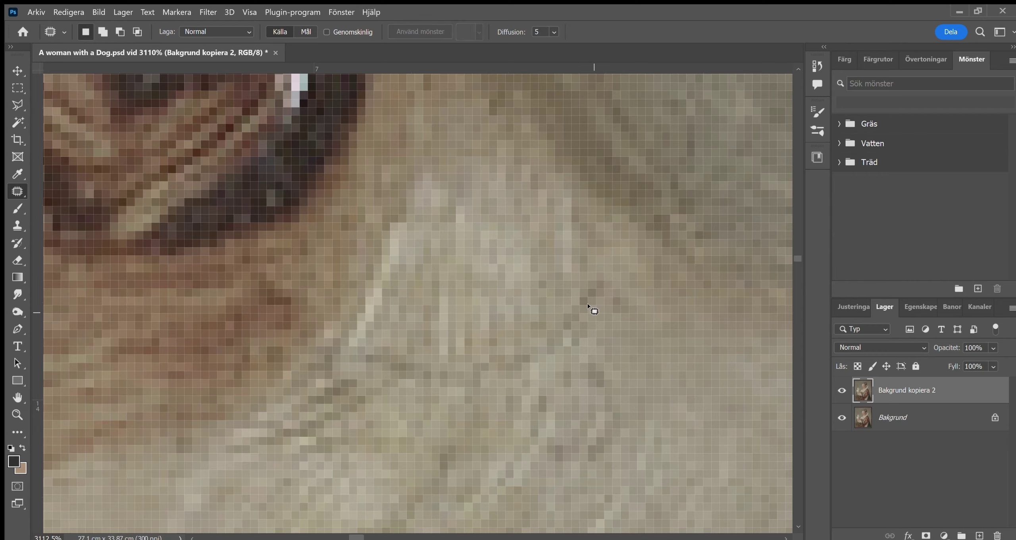
{"action": "scroll", "coordinate": [581, 286], "scroll_direction": "down", "scroll_amount": 2}
{"action": "scroll", "coordinate": [592, 336], "scroll_direction": "up", "scroll_amount": 2}
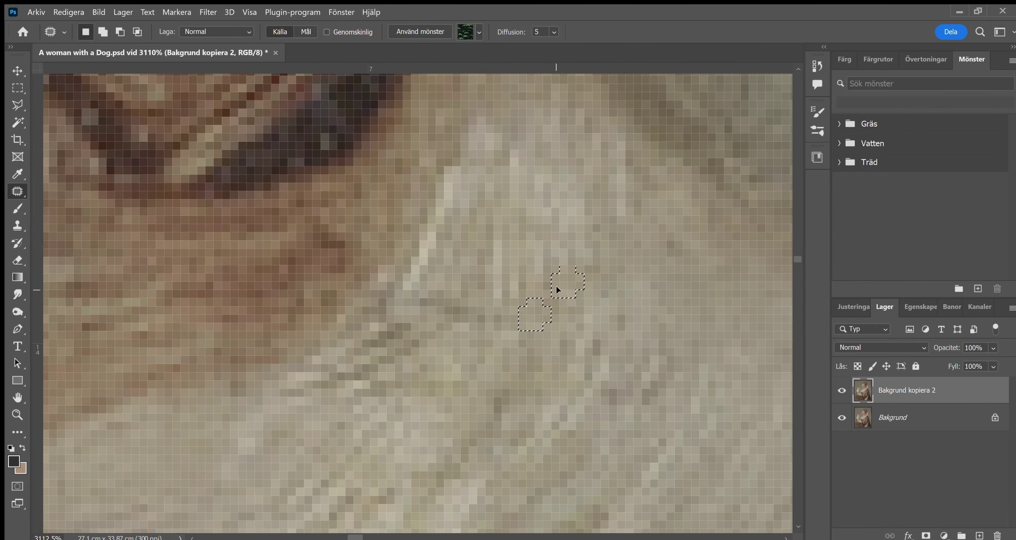
{"action": "scroll", "coordinate": [406, 340], "scroll_direction": "down", "scroll_amount": 3}
{"action": "scroll", "coordinate": [494, 415], "scroll_direction": "up", "scroll_amount": 3}
{"action": "mouse_move", "coordinate": [374, 264]}
{"action": "left_mouse_down"}
{"action": "mouse_move", "coordinate": [372, 241]}
{"action": "mouse_move", "coordinate": [321, 267]}
{"action": "left_mouse_up"}
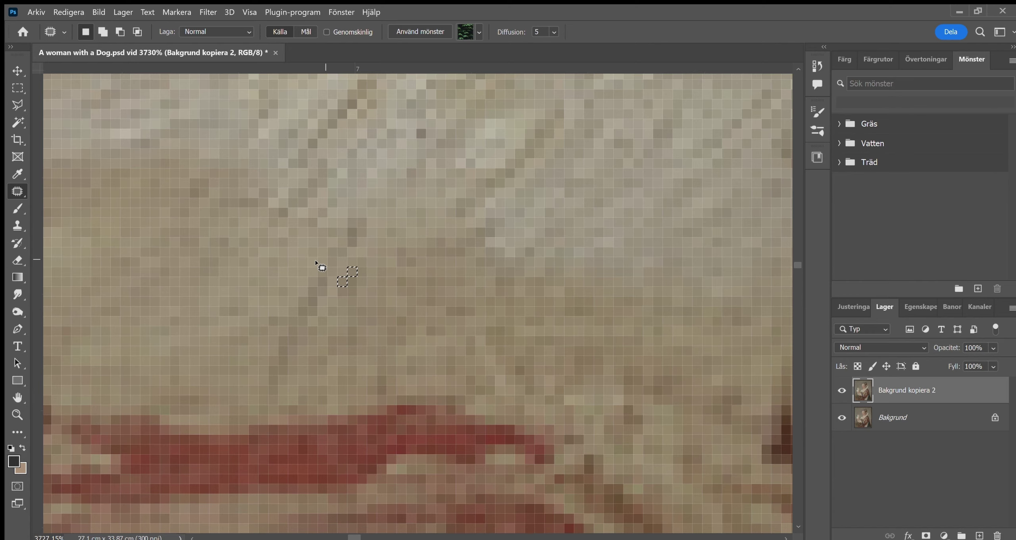
{"action": "scroll", "coordinate": [356, 364], "scroll_direction": "down", "scroll_amount": 3}
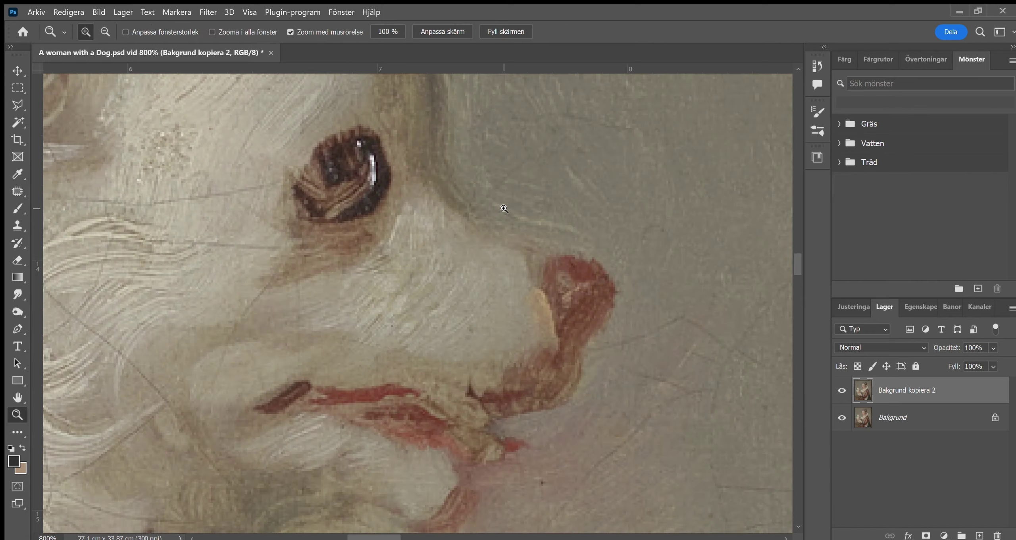
{"action": "scroll", "coordinate": [435, 249], "scroll_direction": "up", "scroll_amount": 3}
{"action": "left_click_drag", "start_coordinate": [504, 217], "coordinate": [546, 243]}
- Patch two cracks around the dog's eye with clean texture, deselecting each
{"action": "scroll", "coordinate": [588, 285], "scroll_direction": "up", "scroll_amount": 3}
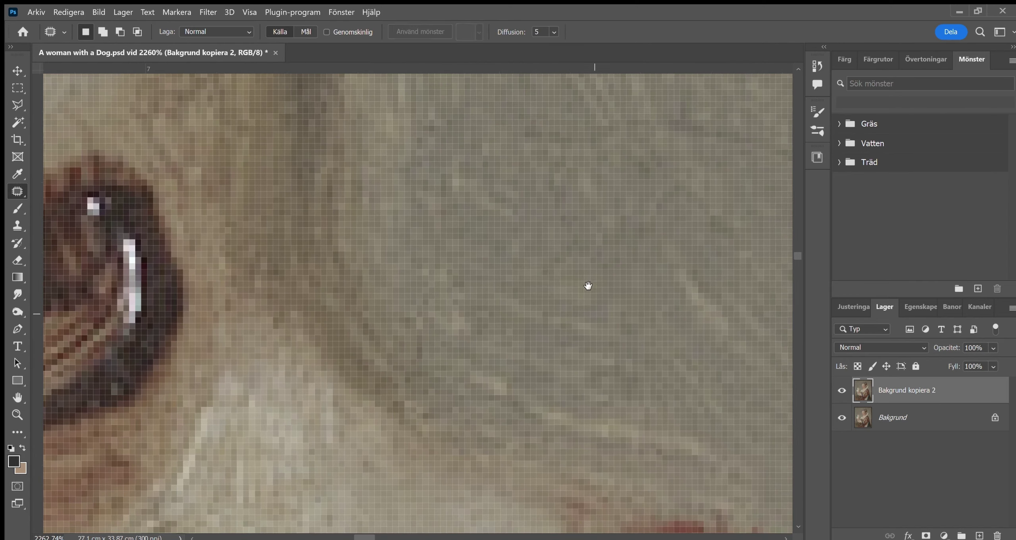
{"action": "mouse_move", "coordinate": [320, 354]}
{"action": "left_mouse_down"}
{"action": "mouse_move", "coordinate": [454, 344]}
{"action": "mouse_move", "coordinate": [418, 294]}
{"action": "left_mouse_up"}
{"action": "key", "text": "j"}
{"action": "left_click_drag", "start_coordinate": [431, 338], "coordinate": [435, 315]}
{"action": "key", "text": "ctrl+d"}
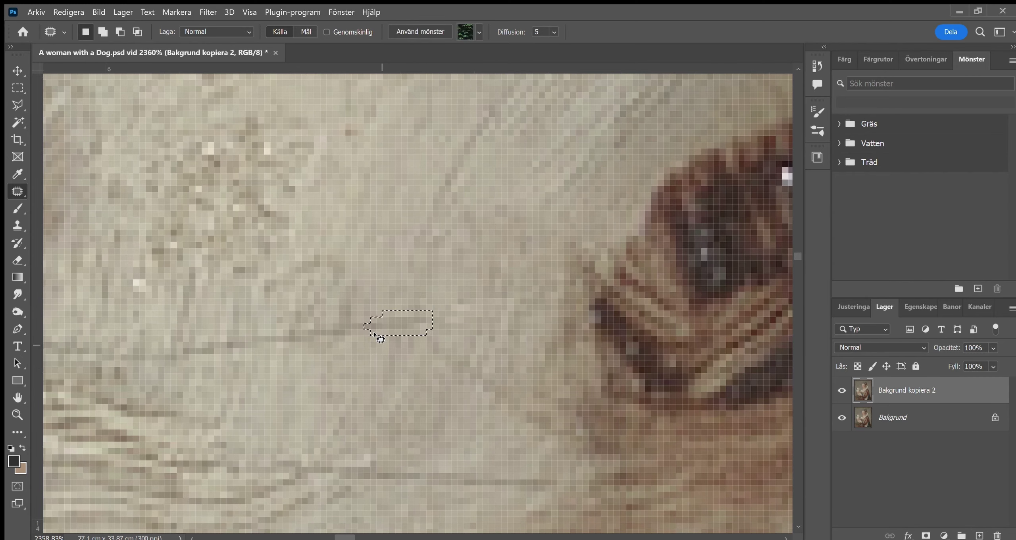
{"action": "scroll", "coordinate": [317, 363], "scroll_direction": "left", "scroll_amount": 3}
{"action": "scroll", "coordinate": [317, 363], "scroll_direction": "down", "scroll_amount": 1}
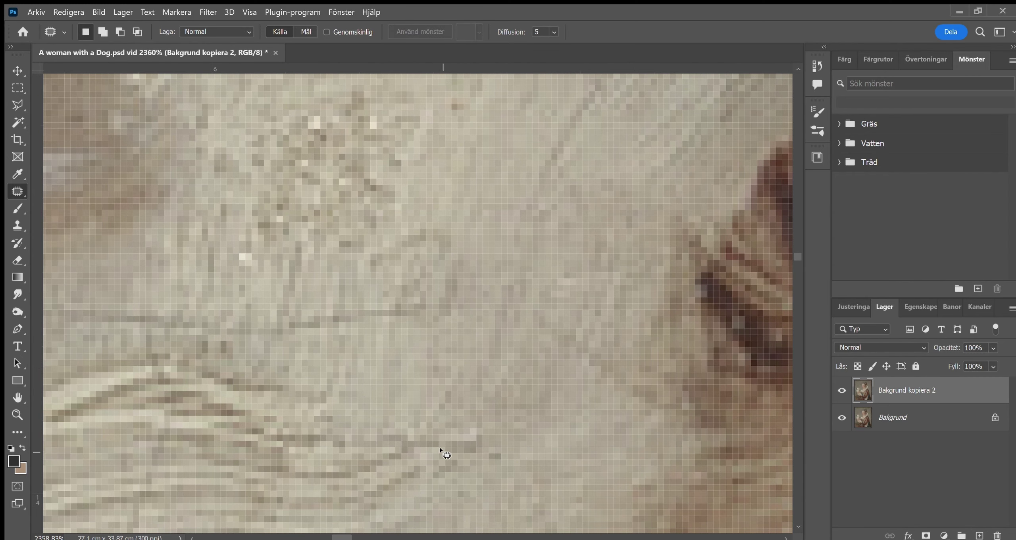
{"action": "left_click_drag", "start_coordinate": [321, 411], "coordinate": [485, 404]}
{"action": "left_click_drag", "start_coordinate": [572, 289], "coordinate": [569, 285]}
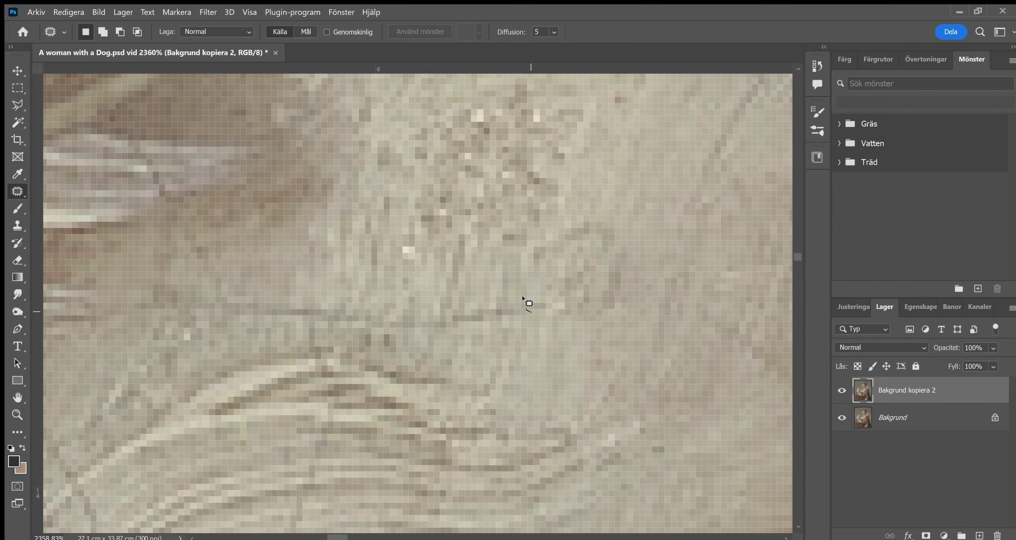
{"action": "key", "text": "ctrl+d"}
{"action": "left_click_drag", "start_coordinate": [420, 327], "coordinate": [485, 345]}
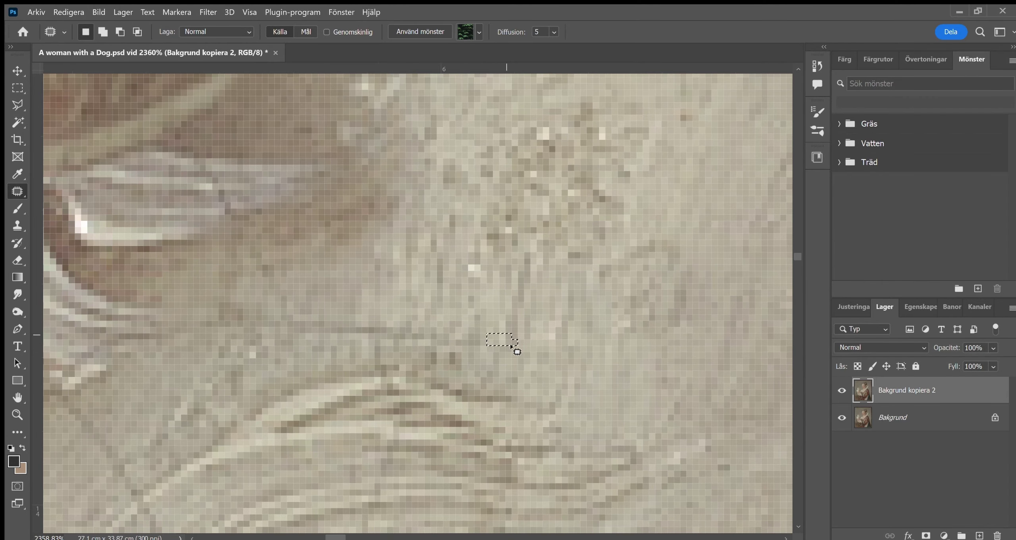
{"action": "scroll", "coordinate": [500, 330], "scroll_direction": "down", "scroll_amount": 3}
- Zoom in and outline one more crack in the fur for patching
{"action": "key", "text": "z"}
{"action": "scroll", "coordinate": [510, 369], "scroll_direction": "down", "scroll_amount": 5}
{"action": "scroll", "coordinate": [511, 384], "scroll_direction": "up", "scroll_amount": 5}
{"action": "scroll", "coordinate": [511, 384], "scroll_direction": "up", "scroll_amount": 5}
{"action": "key", "text": "j"}
{"action": "left_click_drag", "start_coordinate": [572, 349], "coordinate": [598, 373]}
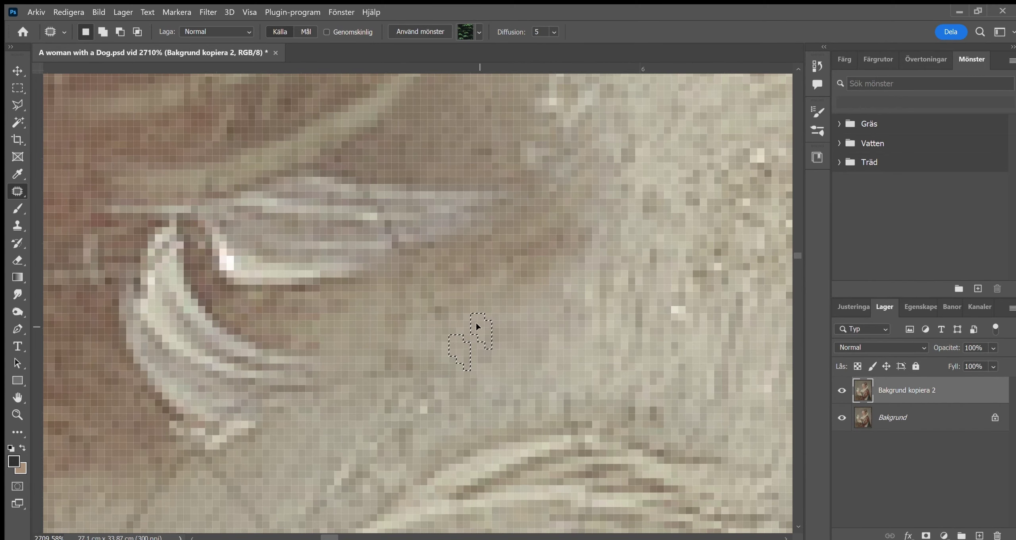
{"action": "scroll", "coordinate": [421, 269], "scroll_direction": "down", "scroll_amount": 2}
{"action": "key", "text": "z"}
{"action": "scroll", "coordinate": [494, 380], "scroll_direction": "down", "scroll_amount": 5}
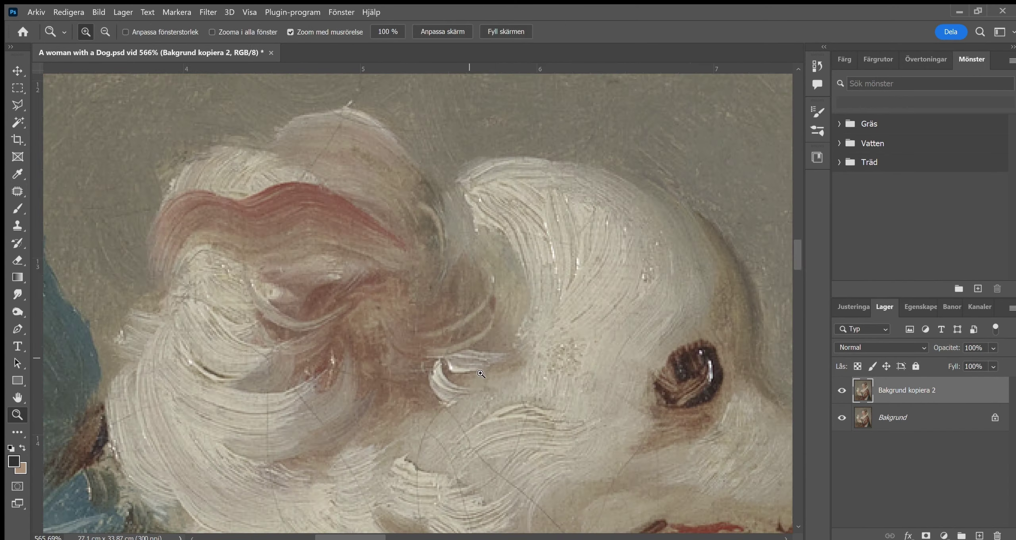
- Patch a crack in the dog's fur with clean texture from below, then deselect
{"action": "scroll", "coordinate": [534, 300], "scroll_direction": "up", "scroll_amount": 5}
{"action": "scroll", "coordinate": [533, 301], "scroll_direction": "up", "scroll_amount": 2}
{"action": "key", "text": "j"}
{"action": "left_click_drag", "start_coordinate": [512, 284], "coordinate": [504, 322]}
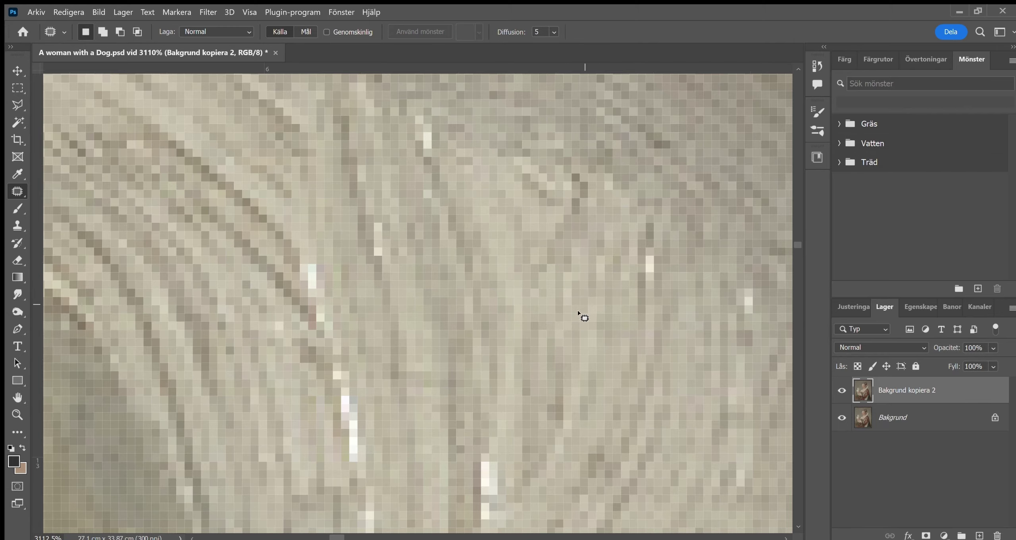
{"action": "left_click_drag", "start_coordinate": [583, 317], "coordinate": [563, 349]}
{"action": "key", "text": "z"}
{"action": "scroll", "coordinate": [583, 397], "scroll_direction": "down", "scroll_amount": 3}
{"action": "scroll", "coordinate": [429, 215], "scroll_direction": "up", "scroll_amount": 4}
{"action": "key", "text": "j"}
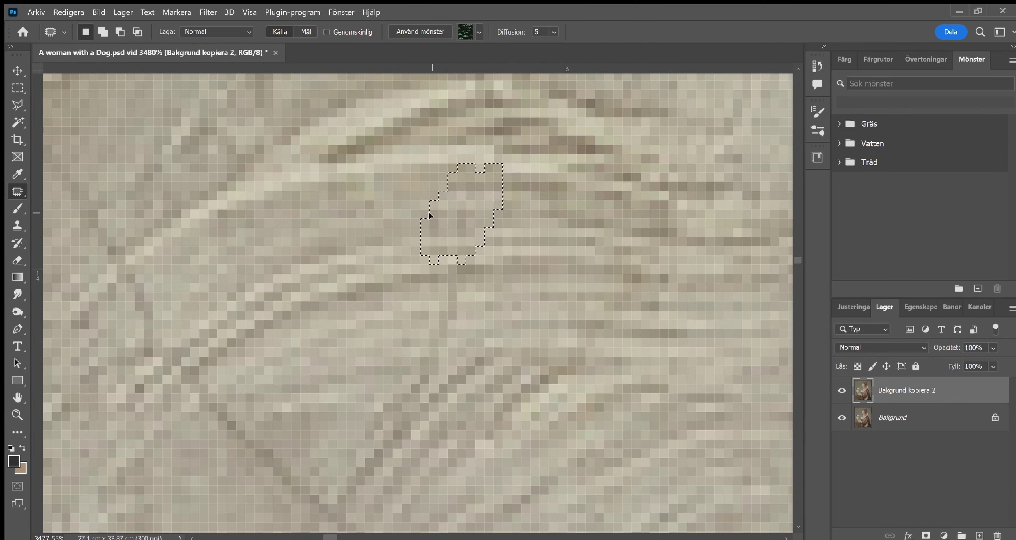
{"action": "left_click_drag", "start_coordinate": [429, 216], "coordinate": [392, 344]}
{"action": "scroll", "coordinate": [391, 345], "scroll_direction": "up", "scroll_amount": 3}
{"action": "key", "text": "ctrl+d"}
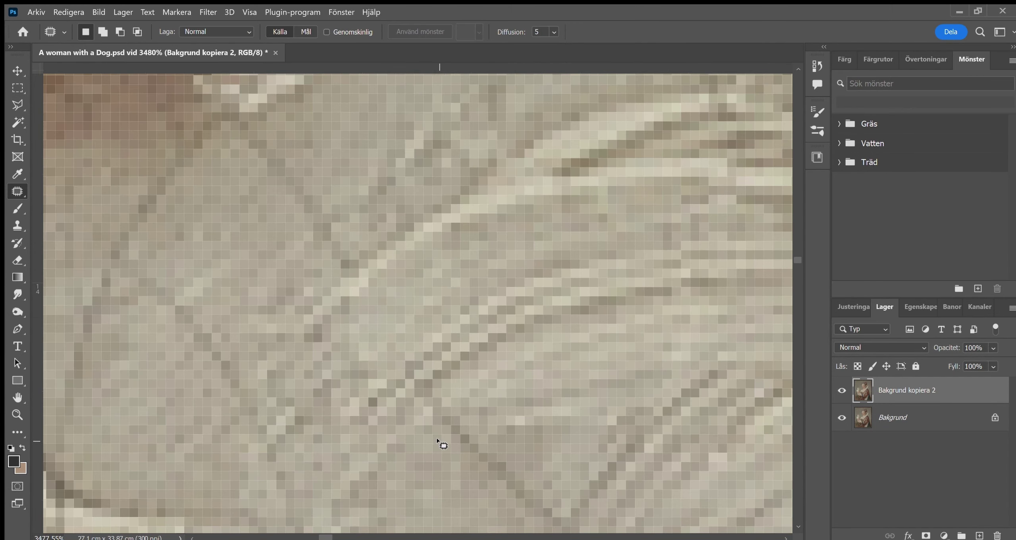
{"action": "scroll", "coordinate": [440, 444], "scroll_direction": "down", "scroll_amount": 2}
- Patch another fur crack, deselect, and zoom out to show the dog's eye and nose
{"action": "left_click_drag", "start_coordinate": [397, 283], "coordinate": [452, 413]}
{"action": "scroll", "coordinate": [451, 412], "scroll_direction": "down", "scroll_amount": 2}
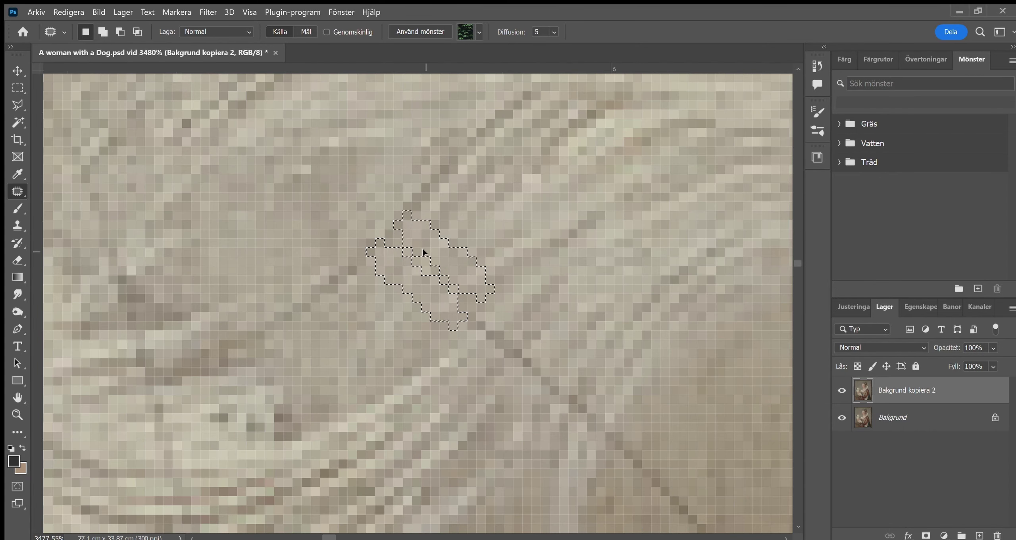
{"action": "mouse_move", "coordinate": [422, 245]}
{"action": "left_mouse_down"}
{"action": "mouse_move", "coordinate": [517, 301]}
{"action": "mouse_move", "coordinate": [496, 287]}
{"action": "mouse_move", "coordinate": [487, 336]}
{"action": "mouse_move", "coordinate": [453, 370]}
{"action": "left_mouse_up"}
{"action": "key", "text": "ctrl+d"}
{"action": "scroll", "coordinate": [468, 332], "scroll_direction": "right", "scroll_amount": 2}
{"action": "scroll", "coordinate": [499, 255], "scroll_direction": "right", "scroll_amount": 2}
{"action": "key", "text": "z"}
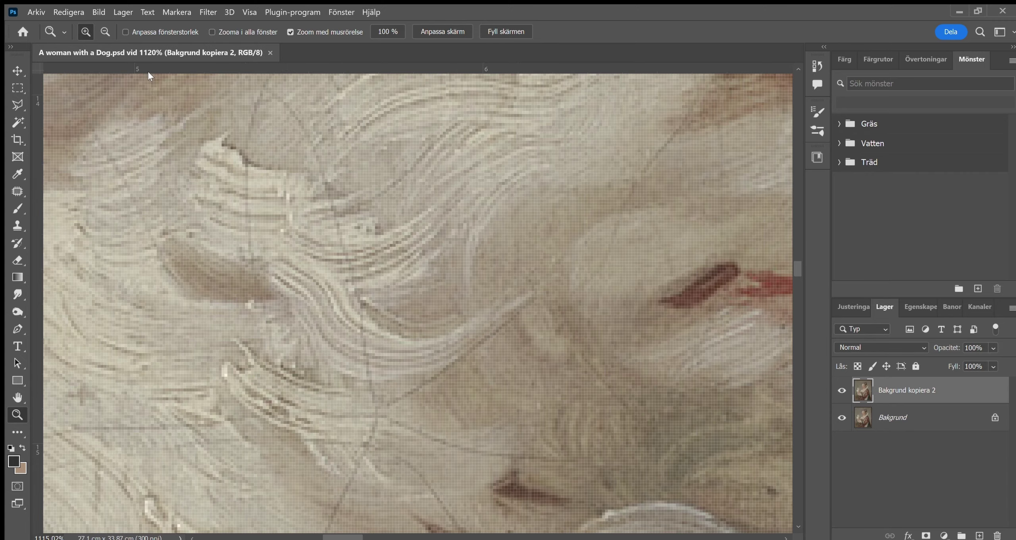
{"action": "mouse_move", "coordinate": [458, 375]}
{"action": "left_mouse_down"}
{"action": "mouse_move", "coordinate": [549, 337]}
{"action": "mouse_move", "coordinate": [440, 331]}
{"action": "left_mouse_up"}
- Patch a diagonal crack and several small cracks with nearby clean paint
{"action": "key", "text": "j"}
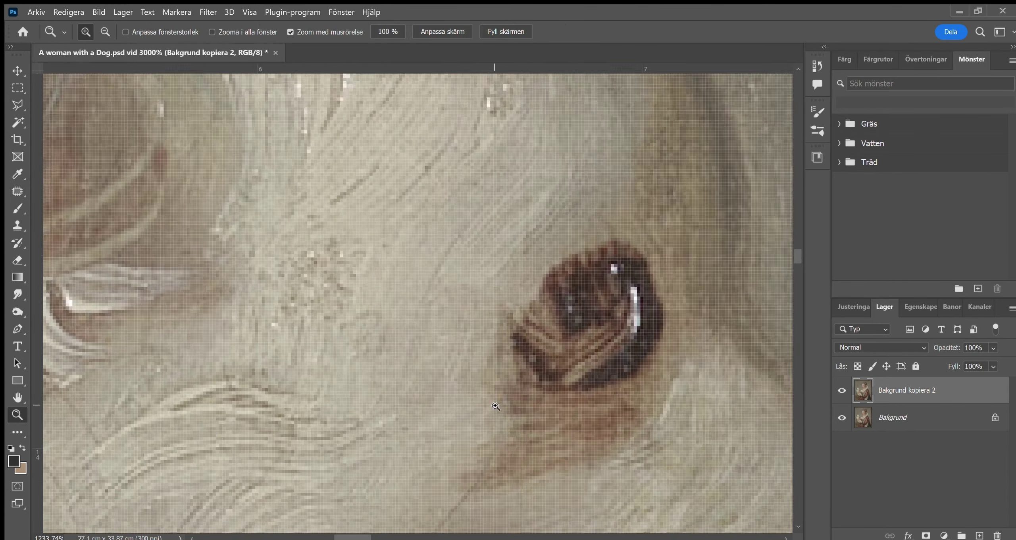
{"action": "mouse_move", "coordinate": [316, 246]}
{"action": "left_mouse_down"}
{"action": "mouse_move", "coordinate": [457, 333]}
{"action": "mouse_move", "coordinate": [457, 366]}
{"action": "left_mouse_up"}
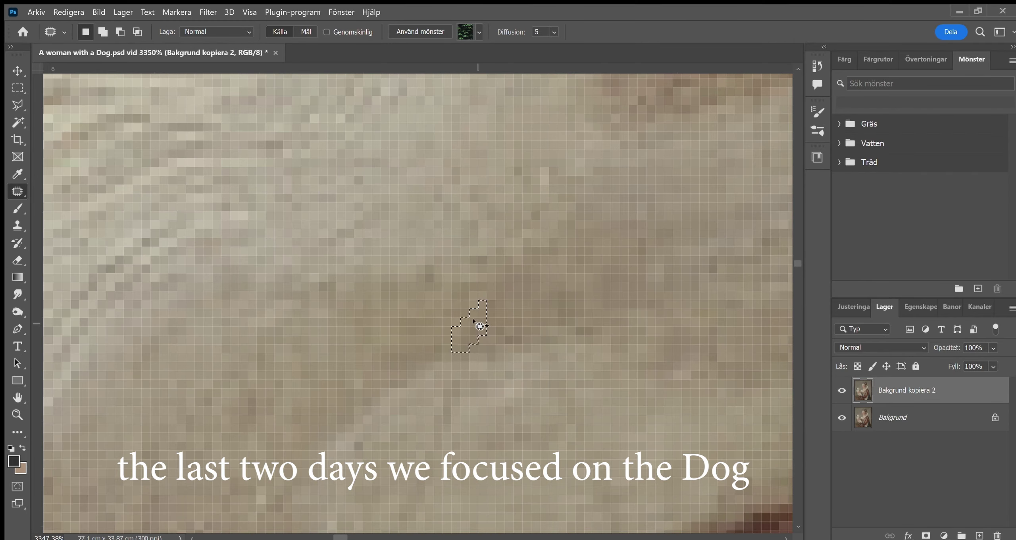
{"action": "left_click_drag", "start_coordinate": [502, 258], "coordinate": [479, 302]}
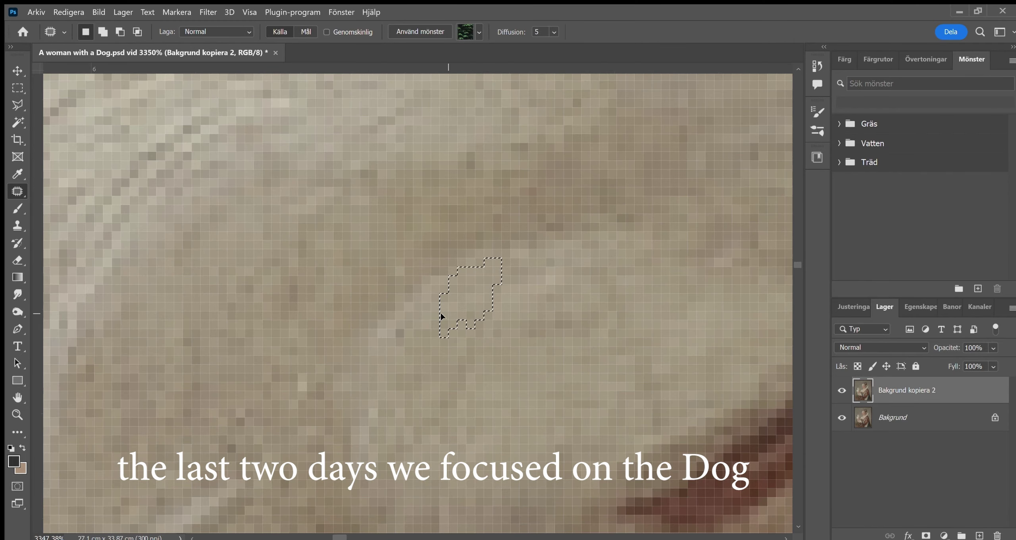
{"action": "scroll", "coordinate": [433, 345], "scroll_direction": "down", "scroll_amount": 5}
{"action": "key", "text": "z"}
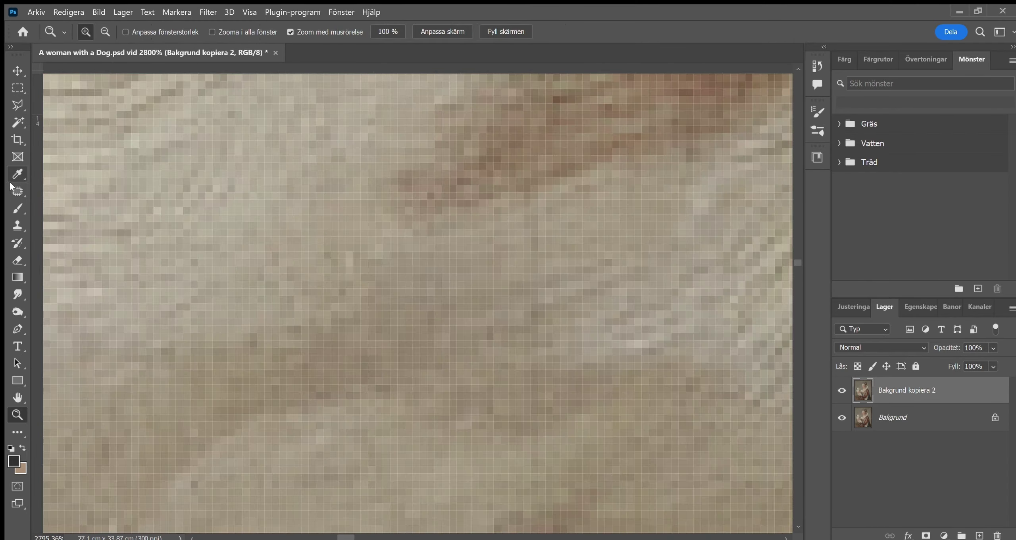
{"action": "left_click", "coordinate": [16, 190]}
{"action": "left_click_drag", "start_coordinate": [540, 401], "coordinate": [554, 384]}
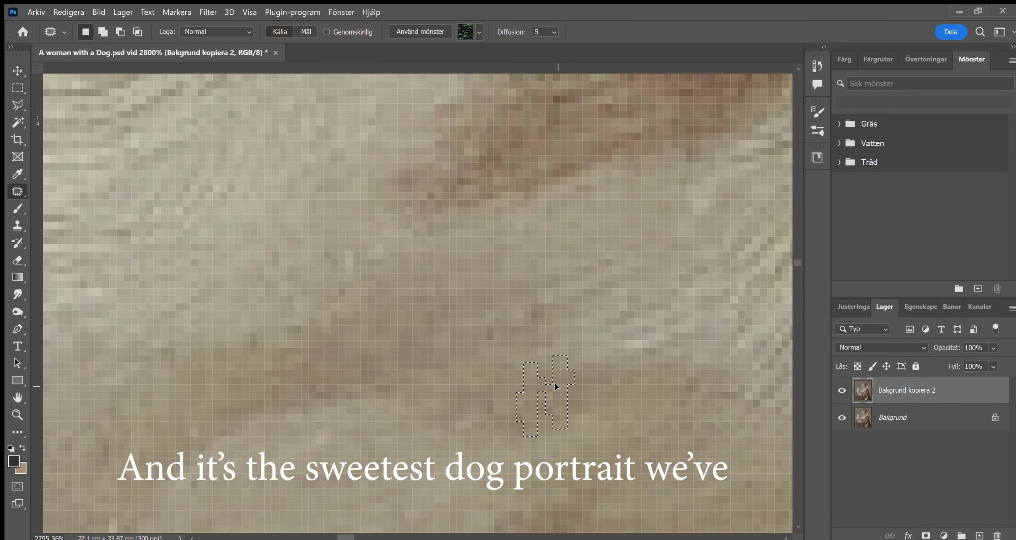
{"action": "left_click_drag", "start_coordinate": [528, 326], "coordinate": [526, 323]}
{"action": "scroll", "coordinate": [555, 302], "scroll_direction": "down", "scroll_amount": 3}
{"action": "scroll", "coordinate": [629, 226], "scroll_direction": "up", "scroll_amount": 4}
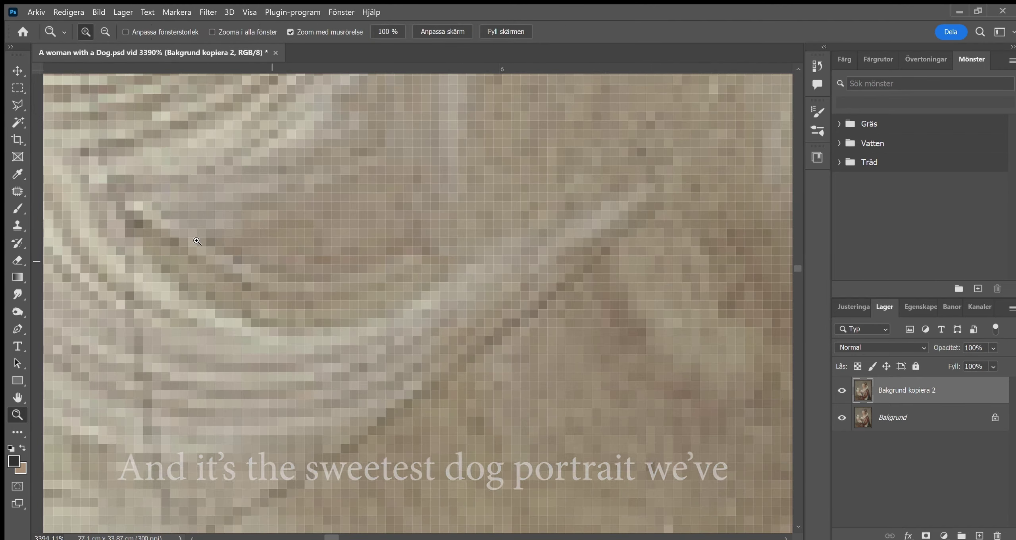
{"action": "left_click_drag", "start_coordinate": [629, 225], "coordinate": [556, 315]}
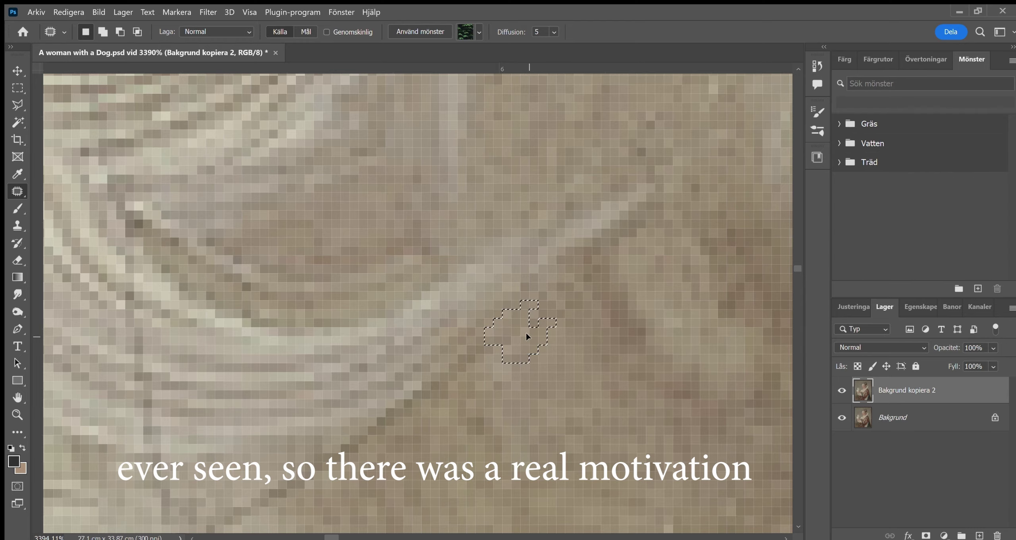
- Patch further cracks, including those near the dark fur edge, with nearby clean texture
{"action": "mouse_move", "coordinate": [392, 411]}
{"action": "left_mouse_down"}
{"action": "mouse_move", "coordinate": [447, 340]}
{"action": "mouse_move", "coordinate": [426, 324]}
{"action": "left_mouse_up"}
{"action": "left_click_drag", "start_coordinate": [390, 362], "coordinate": [371, 428]}
{"action": "left_click_drag", "start_coordinate": [243, 240], "coordinate": [252, 252]}
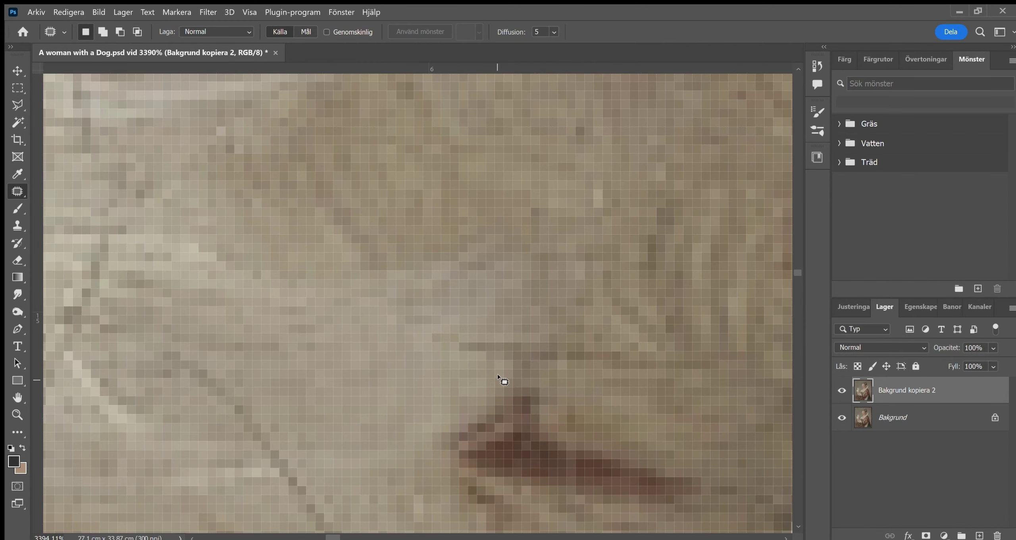
{"action": "left_click_drag", "start_coordinate": [499, 376], "coordinate": [396, 350]}
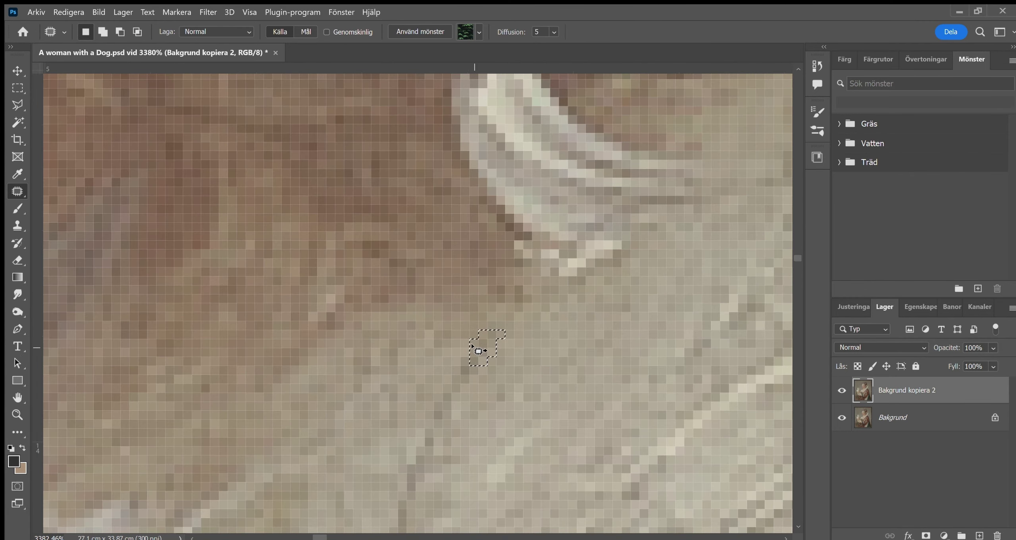
{"action": "left_click_drag", "start_coordinate": [475, 268], "coordinate": [493, 259]}
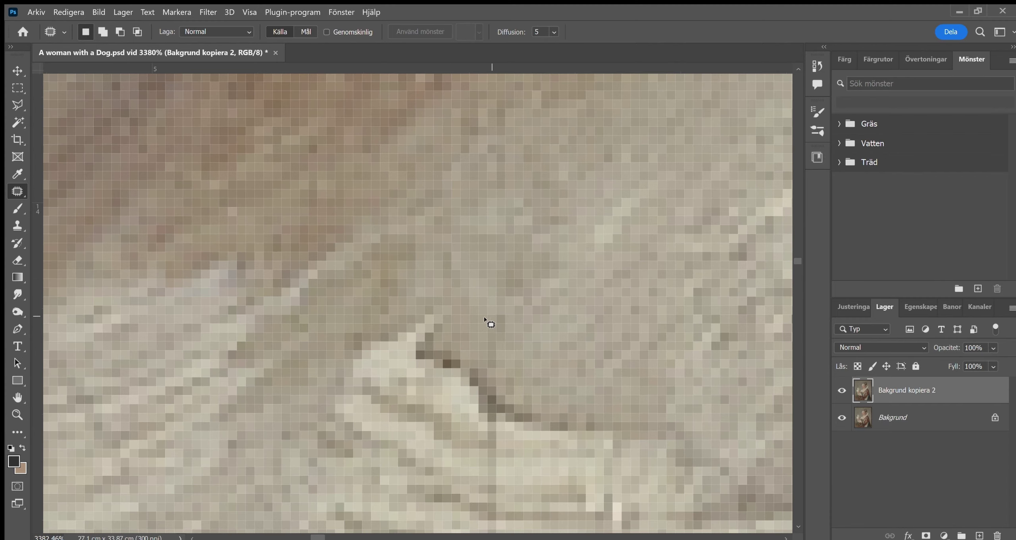
{"action": "left_click_drag", "start_coordinate": [474, 305], "coordinate": [496, 328]}
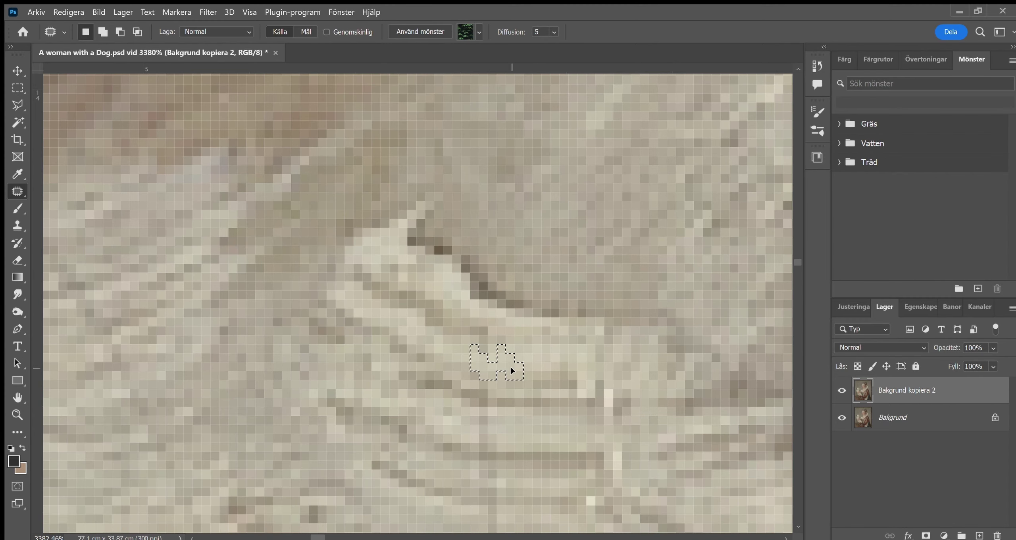
{"action": "left_click_drag", "start_coordinate": [494, 385], "coordinate": [465, 375]}
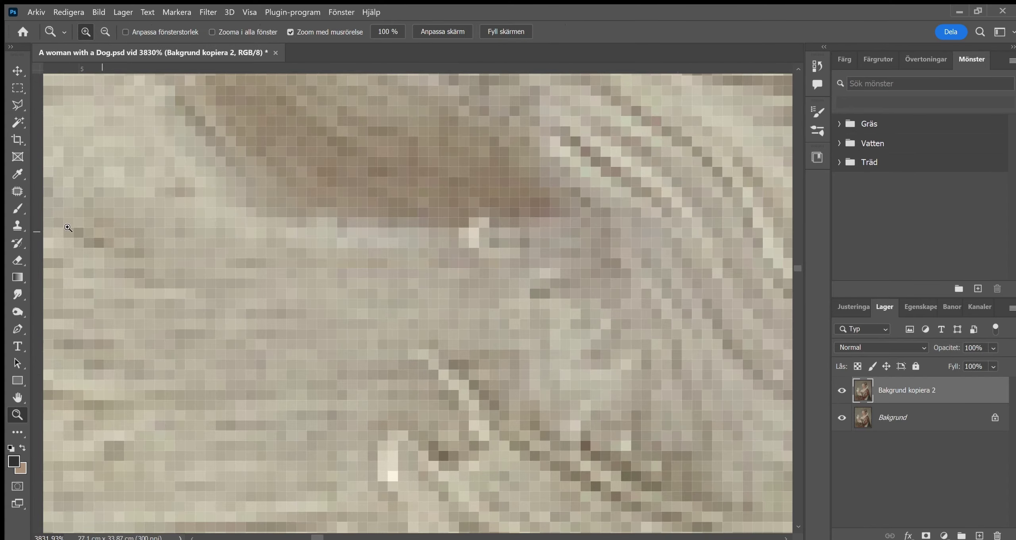
{"action": "key", "text": "j"}
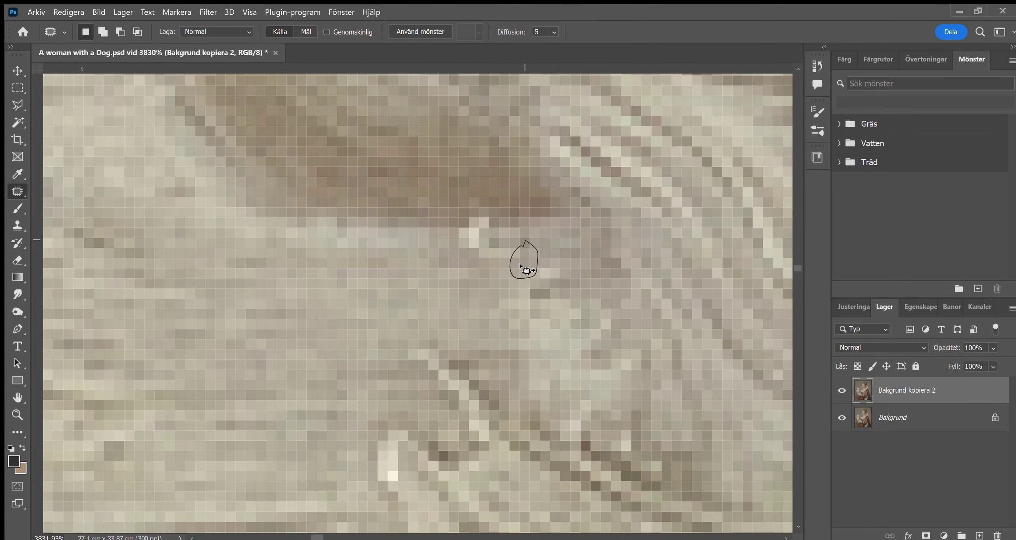
{"action": "key", "text": "z"}
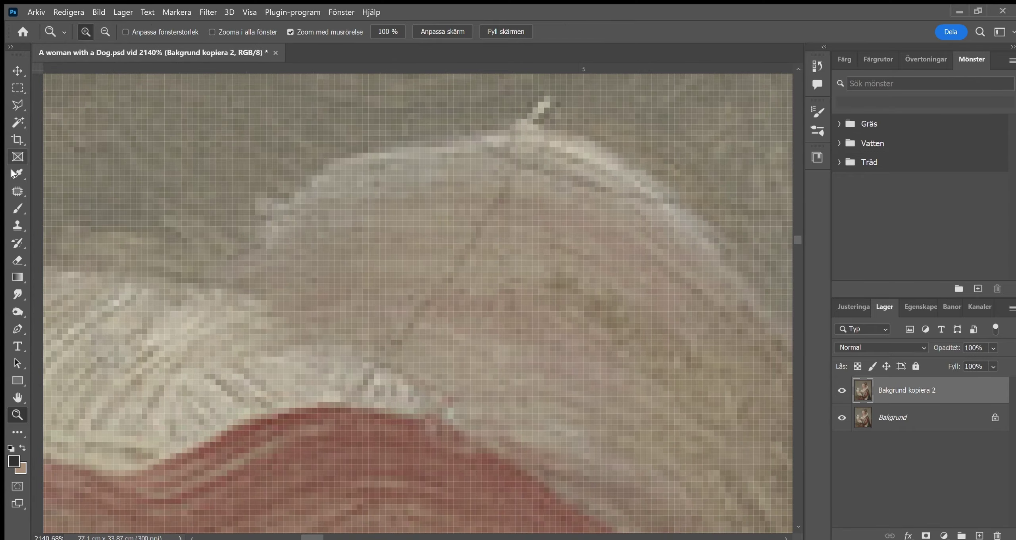
- Outline a crack in the dog's fur, then zoom out to see the whole head
{"action": "key", "text": "j"}
{"action": "left_click_drag", "start_coordinate": [318, 367], "coordinate": [316, 369]}
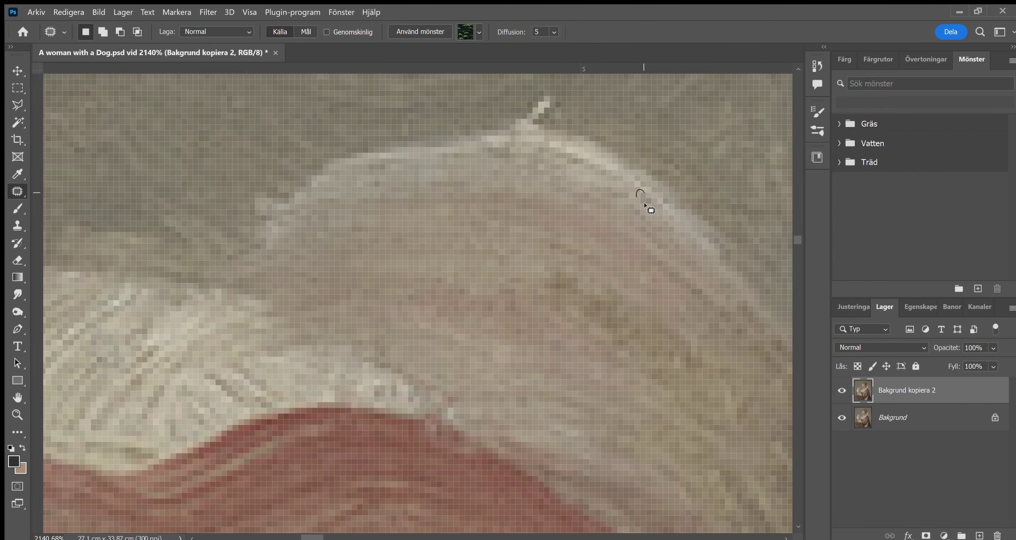
{"action": "scroll", "coordinate": [602, 258], "scroll_direction": "down", "scroll_amount": 10}
{"action": "scroll", "coordinate": [499, 213], "scroll_direction": "up", "scroll_amount": 10}
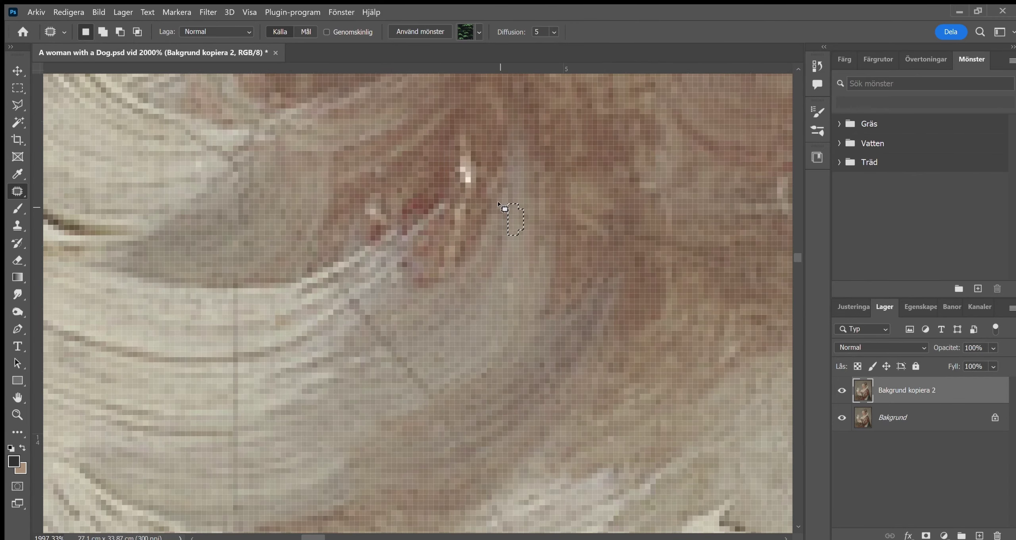
{"action": "key", "text": "z"}
{"action": "scroll", "coordinate": [575, 272], "scroll_direction": "down", "scroll_amount": 3}
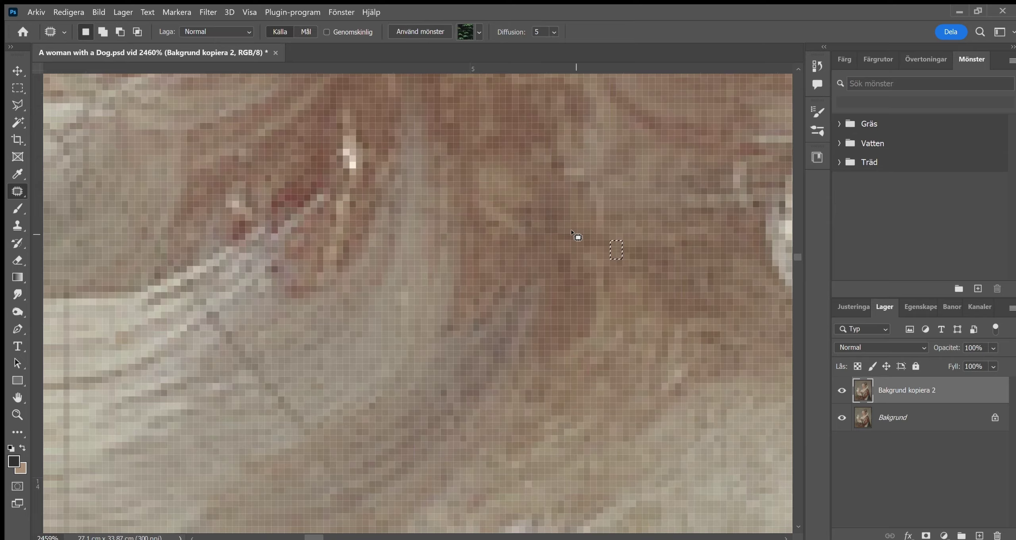
{"action": "scroll", "coordinate": [474, 281], "scroll_direction": "down", "scroll_amount": 5}
{"action": "scroll", "coordinate": [556, 302], "scroll_direction": "up", "scroll_amount": 3}
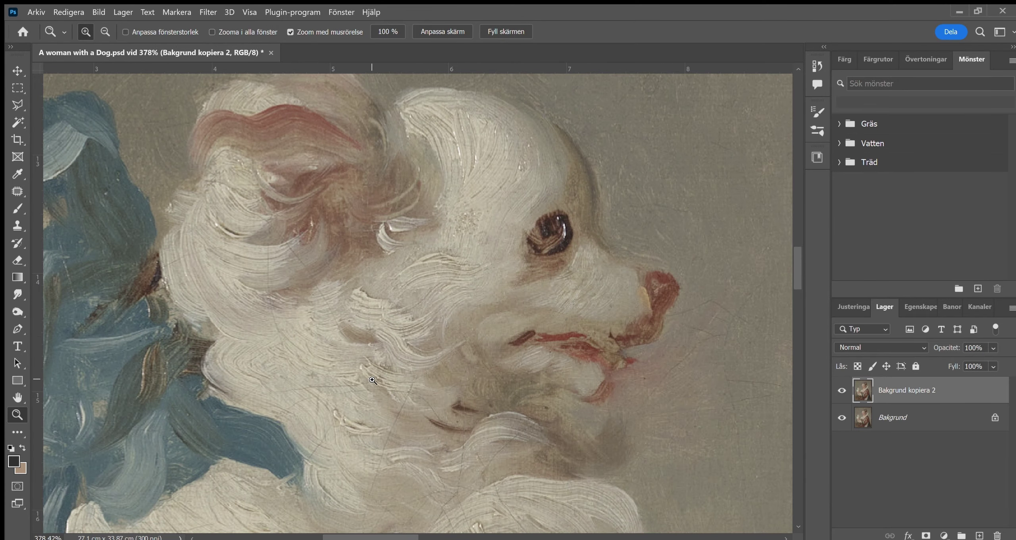
{"action": "scroll", "coordinate": [367, 297], "scroll_direction": "up", "scroll_amount": 10}
- Patch several small cracks in the white fur with nearby clean fur
{"action": "key", "text": "j"}
{"action": "left_click_drag", "start_coordinate": [547, 293], "coordinate": [545, 301]}
{"action": "left_click_drag", "start_coordinate": [657, 448], "coordinate": [579, 325]}
{"action": "left_click_drag", "start_coordinate": [571, 317], "coordinate": [591, 283]}
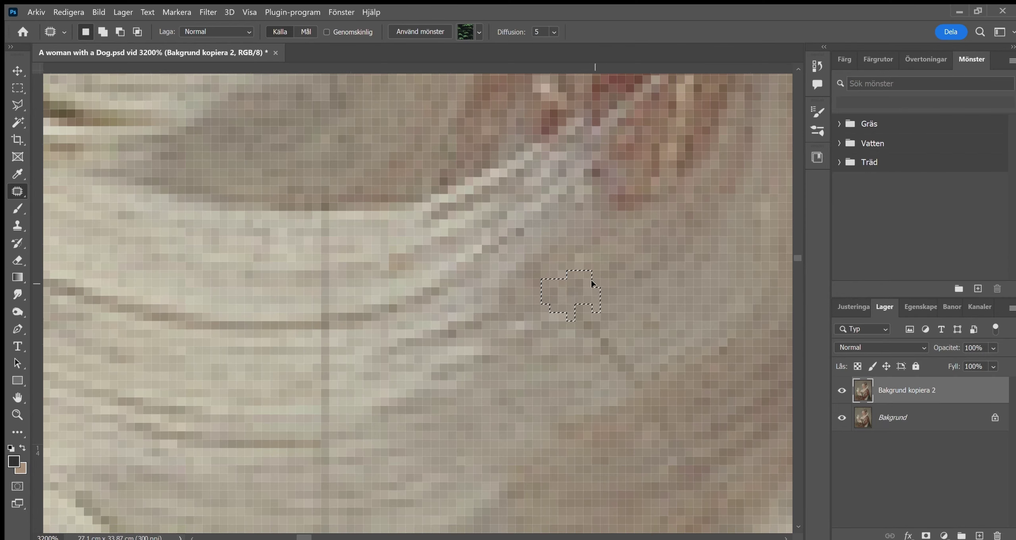
{"action": "left_click_drag", "start_coordinate": [626, 325], "coordinate": [595, 163]}
{"action": "left_click_drag", "start_coordinate": [488, 263], "coordinate": [511, 274]}
{"action": "left_click_drag", "start_coordinate": [547, 407], "coordinate": [519, 278]}
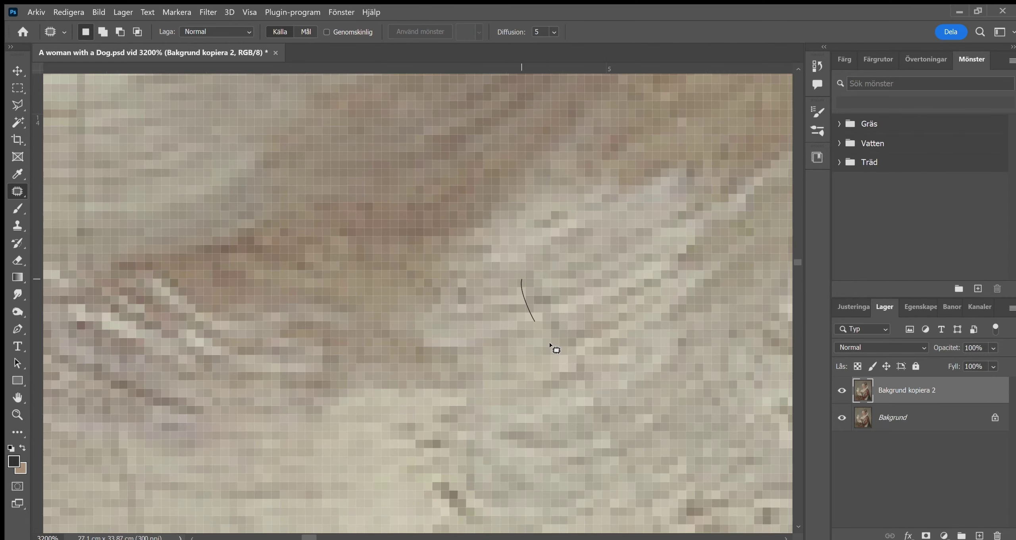
{"action": "left_click_drag", "start_coordinate": [595, 402], "coordinate": [584, 286]}
- Zoom in closer and patch the long curved crack in the fur, then deselect
{"action": "key", "text": "z"}
{"action": "mouse_move", "coordinate": [398, 345]}
{"action": "left_mouse_down"}
{"action": "mouse_move", "coordinate": [557, 380]}
{"action": "mouse_move", "coordinate": [494, 321]}
{"action": "mouse_move", "coordinate": [422, 385]}
{"action": "mouse_move", "coordinate": [380, 159]}
{"action": "left_mouse_up"}
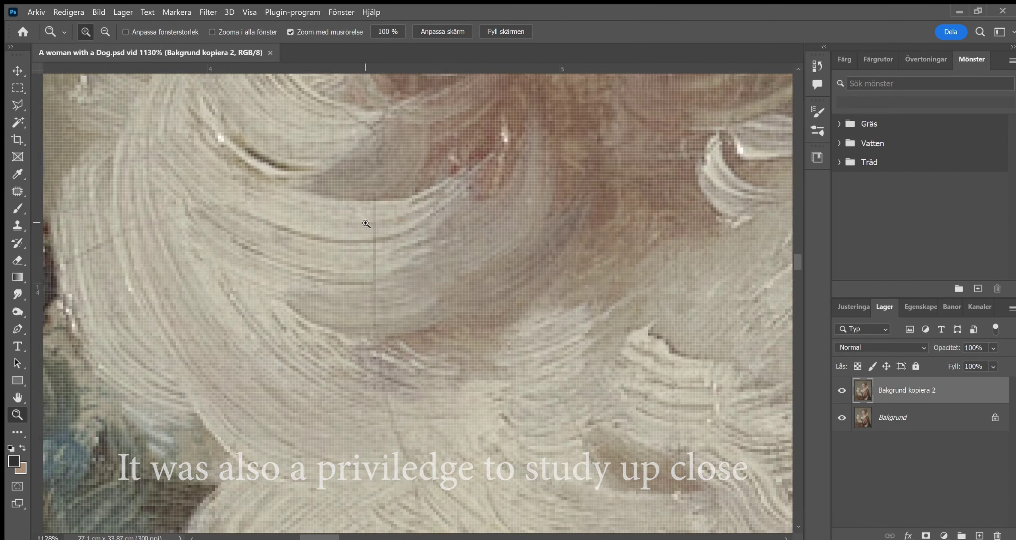
{"action": "key", "text": "i"}
{"action": "key", "text": "j"}
{"action": "left_click_drag", "start_coordinate": [397, 115], "coordinate": [370, 204]}
{"action": "left_click_drag", "start_coordinate": [396, 239], "coordinate": [442, 260]}
{"action": "mouse_move", "coordinate": [430, 177]}
{"action": "left_mouse_down"}
{"action": "mouse_move", "coordinate": [426, 279]}
{"action": "mouse_move", "coordinate": [430, 231]}
{"action": "left_mouse_up"}
{"action": "left_click_drag", "start_coordinate": [440, 273], "coordinate": [699, 192]}
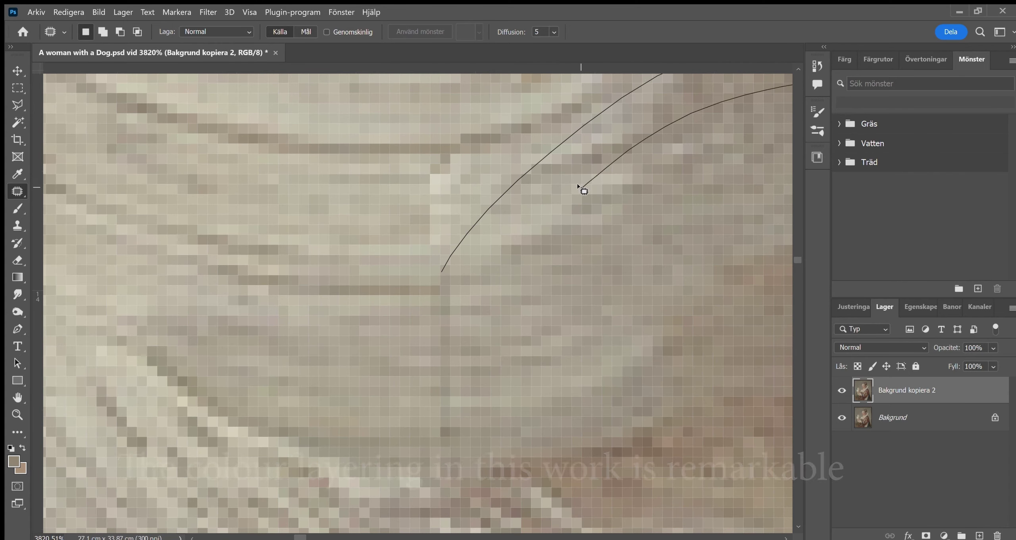
{"action": "left_click_drag", "start_coordinate": [449, 222], "coordinate": [490, 229]}
{"action": "mouse_move", "coordinate": [436, 318]}
{"action": "left_mouse_down"}
{"action": "mouse_move", "coordinate": [441, 426]}
{"action": "mouse_move", "coordinate": [501, 393]}
{"action": "left_mouse_up"}
{"action": "key", "text": "ctrl+d"}
- Patch the cracks beside the blue ribbon and outline further cracks crossing the fur
{"action": "scroll", "coordinate": [429, 313], "scroll_direction": "down", "scroll_amount": 3}
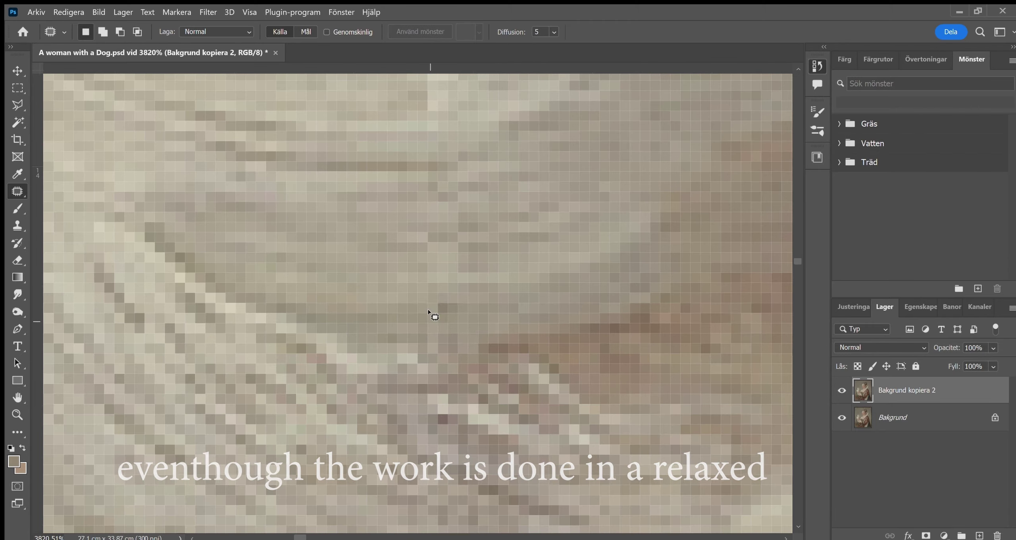
{"action": "scroll", "coordinate": [395, 336], "scroll_direction": "down", "scroll_amount": 3}
{"action": "scroll", "coordinate": [423, 387], "scroll_direction": "down", "scroll_amount": 3}
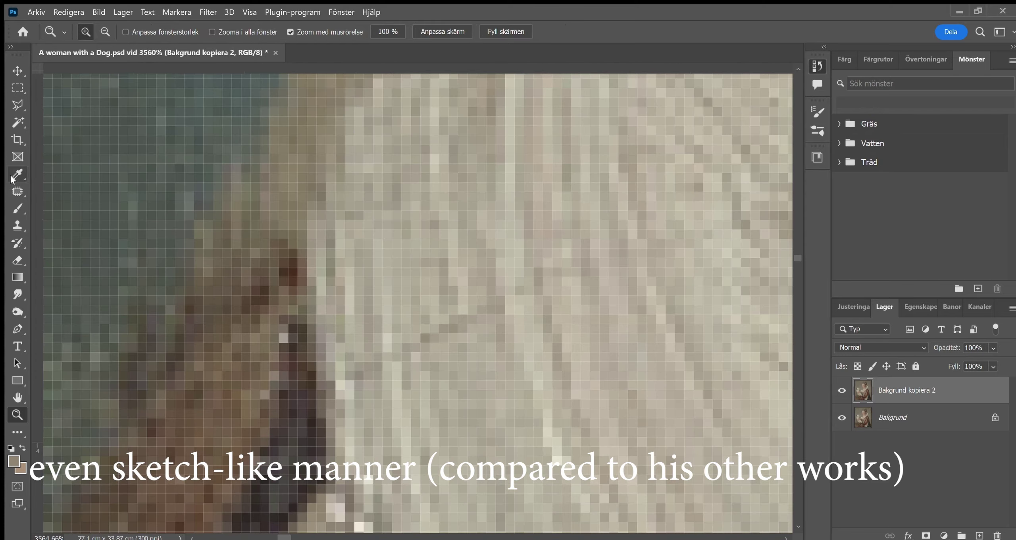
{"action": "key", "text": "j"}
{"action": "left_click_drag", "start_coordinate": [503, 297], "coordinate": [501, 295]}
{"action": "mouse_move", "coordinate": [407, 322]}
{"action": "left_mouse_down"}
{"action": "mouse_move", "coordinate": [436, 369]}
{"action": "mouse_move", "coordinate": [394, 263]}
{"action": "left_mouse_up"}
{"action": "left_click_drag", "start_coordinate": [487, 291], "coordinate": [506, 294]}
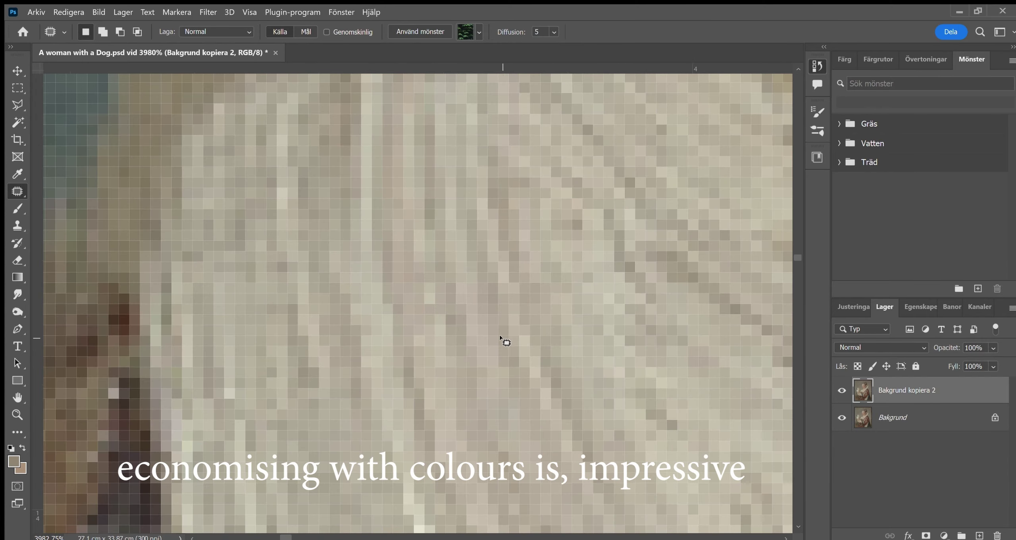
{"action": "key", "text": "z"}
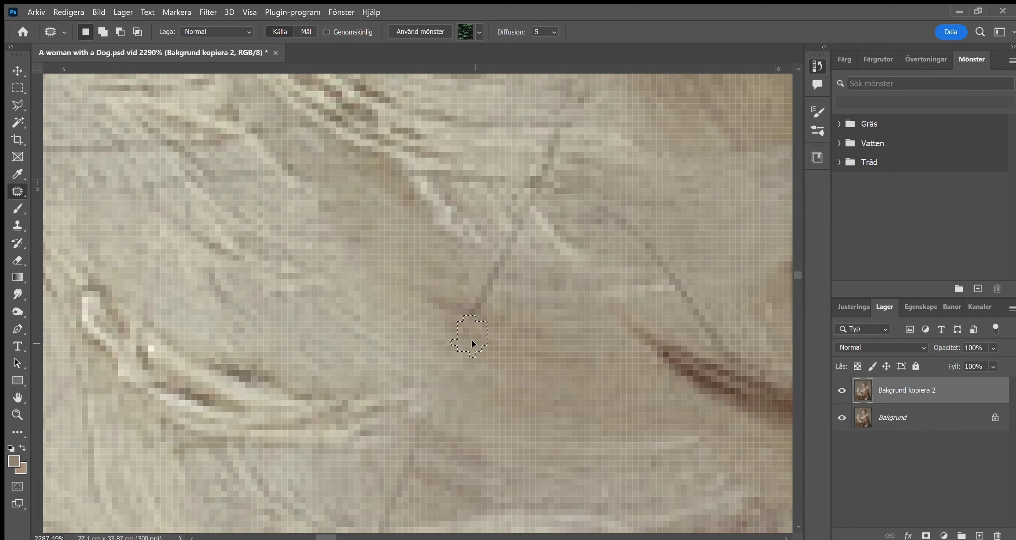
{"action": "left_click_drag", "start_coordinate": [500, 262], "coordinate": [526, 257]}
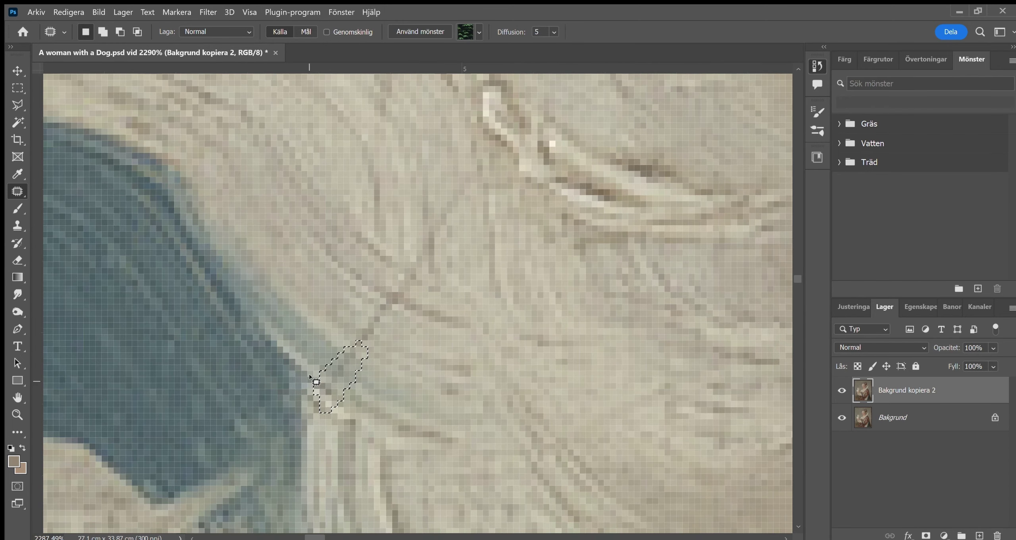
{"action": "left_click_drag", "start_coordinate": [338, 318], "coordinate": [297, 342]}
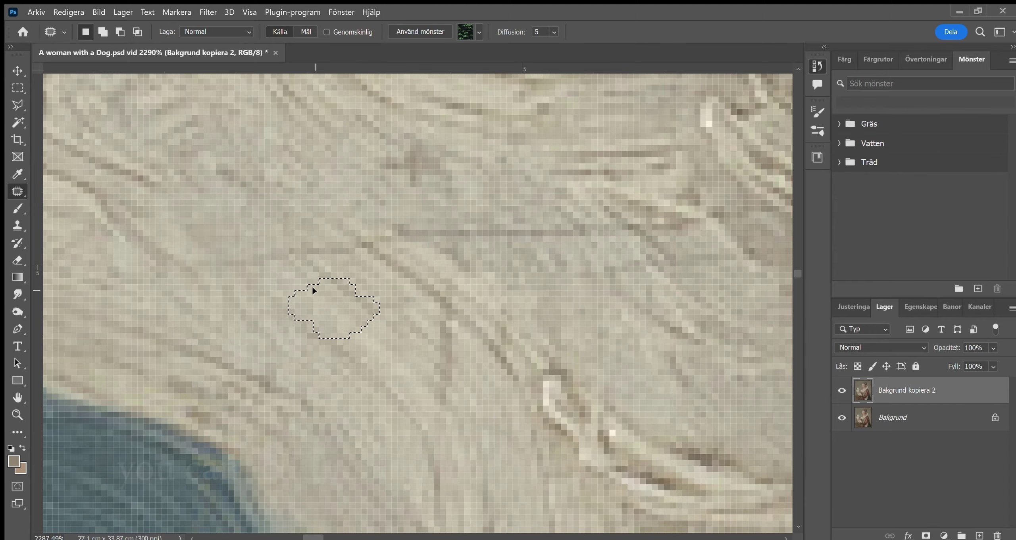
- Zoom to the next cracked spot in the fur and patch its cracks
{"action": "key", "text": "z"}
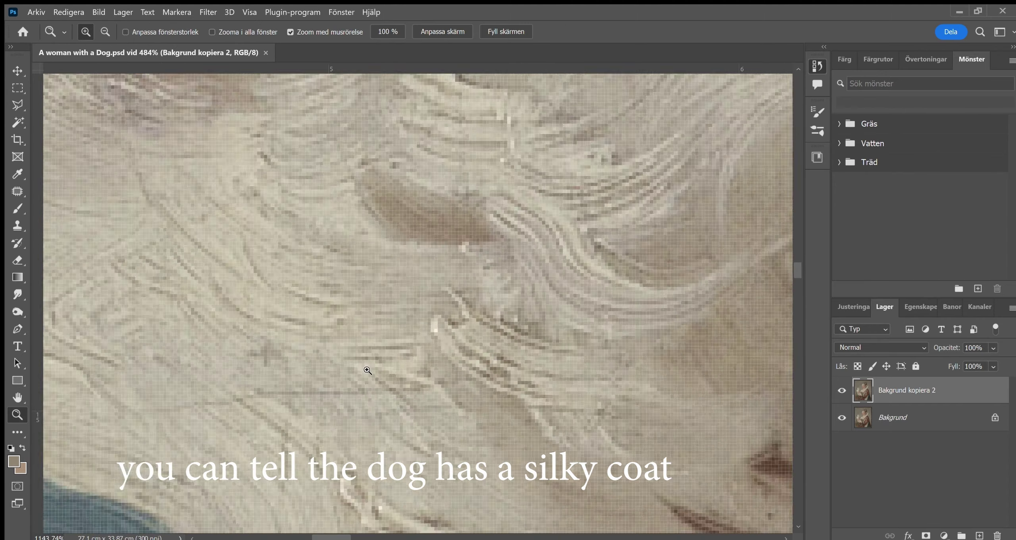
{"action": "left_click_drag", "start_coordinate": [368, 370], "coordinate": [544, 363]}
{"action": "key", "text": "j"}
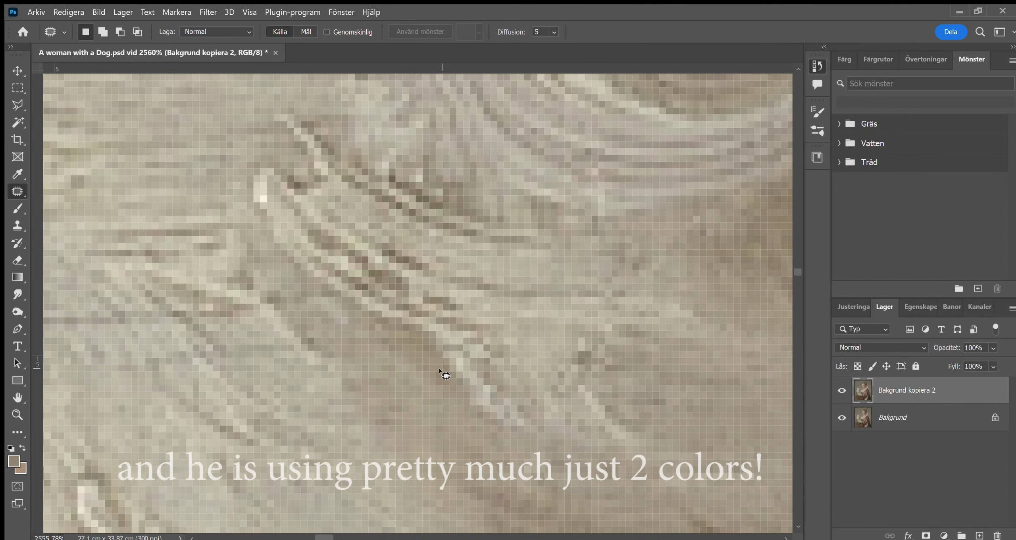
{"action": "left_click_drag", "start_coordinate": [369, 381], "coordinate": [222, 295]}
{"action": "left_click", "coordinate": [188, 318]}
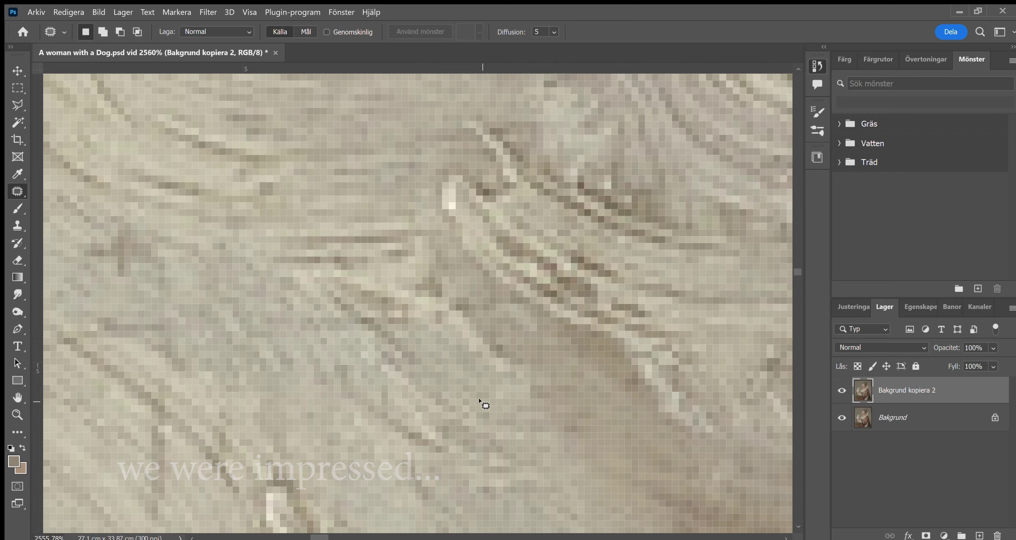
{"action": "scroll", "coordinate": [445, 267], "scroll_direction": "left", "scroll_amount": 5}
{"action": "left_click_drag", "start_coordinate": [381, 322], "coordinate": [399, 308]}
{"action": "scroll", "coordinate": [372, 340], "scroll_direction": "down", "scroll_amount": 2}
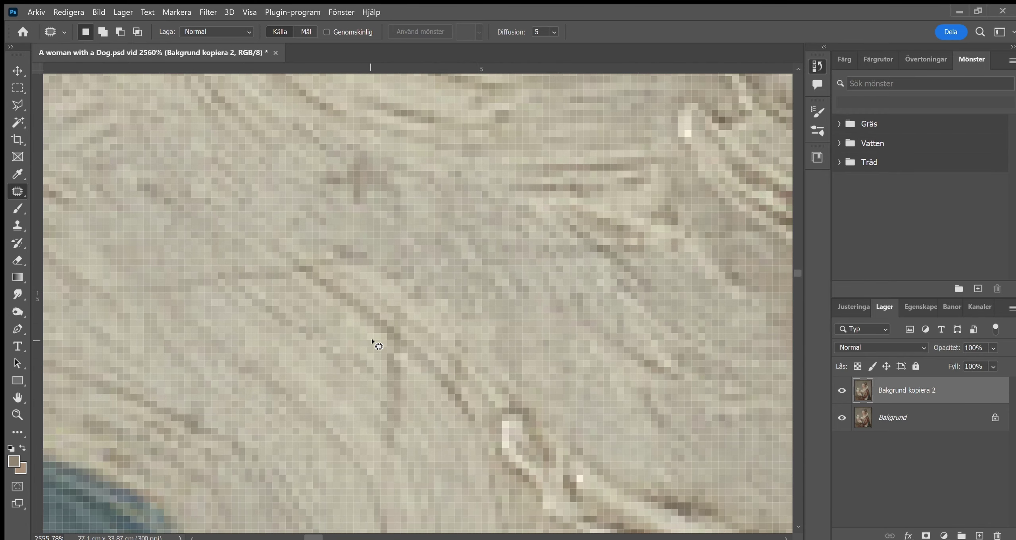
{"action": "scroll", "coordinate": [334, 305], "scroll_direction": "down", "scroll_amount": 2}
{"action": "left_click_drag", "start_coordinate": [369, 318], "coordinate": [386, 347]}
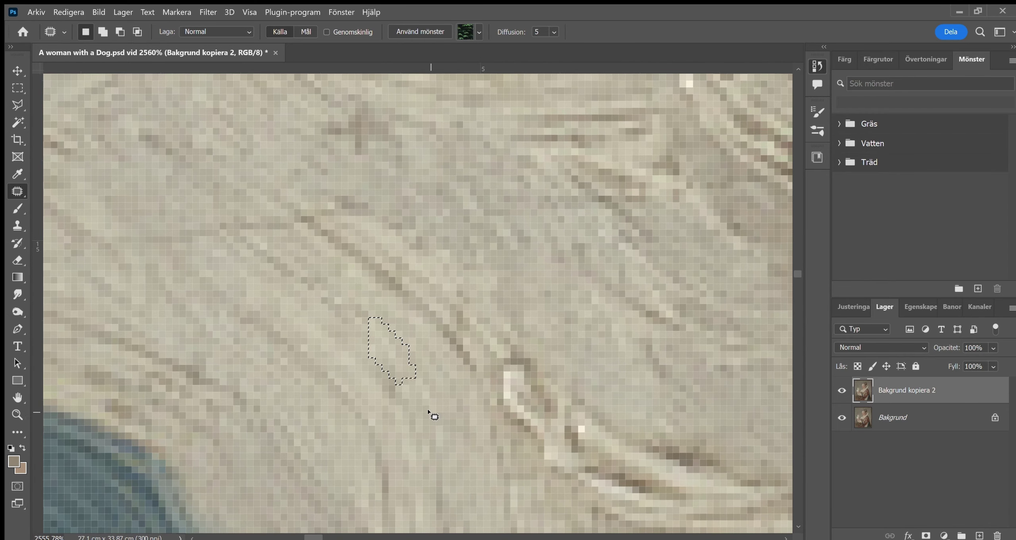
- Zoom in closer and cover small fur cracks with nearby clean paint
{"action": "key", "text": "z"}
{"action": "mouse_move", "coordinate": [413, 403]}
{"action": "left_mouse_down"}
{"action": "mouse_move", "coordinate": [332, 288]}
{"action": "mouse_move", "coordinate": [367, 319]}
{"action": "left_mouse_up"}
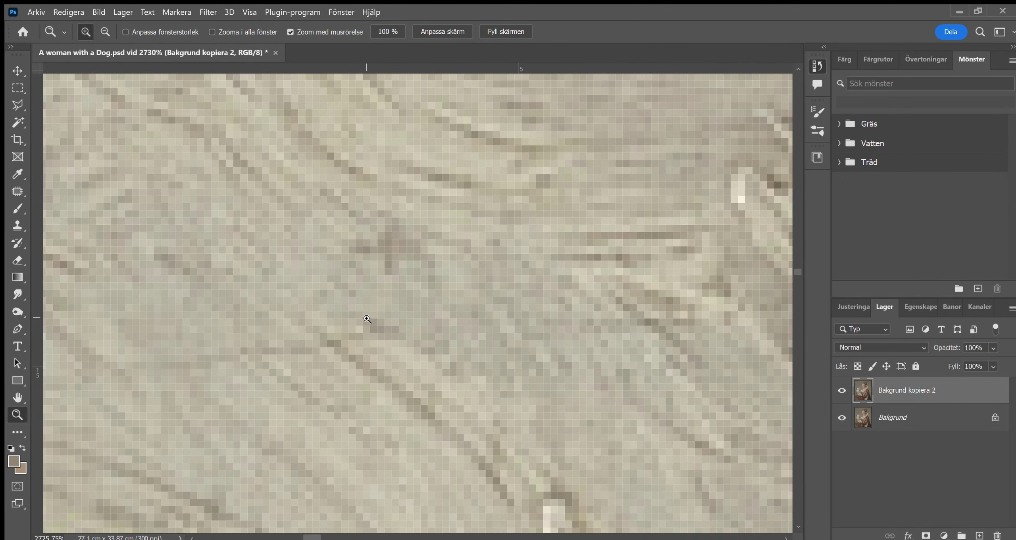
{"action": "mouse_move", "coordinate": [348, 290]}
{"action": "left_mouse_down"}
{"action": "mouse_move", "coordinate": [318, 404]}
{"action": "mouse_move", "coordinate": [465, 347]}
{"action": "left_mouse_up"}
{"action": "left_click_drag", "start_coordinate": [546, 350], "coordinate": [590, 356]}
{"action": "left_click_drag", "start_coordinate": [371, 329], "coordinate": [369, 378]}
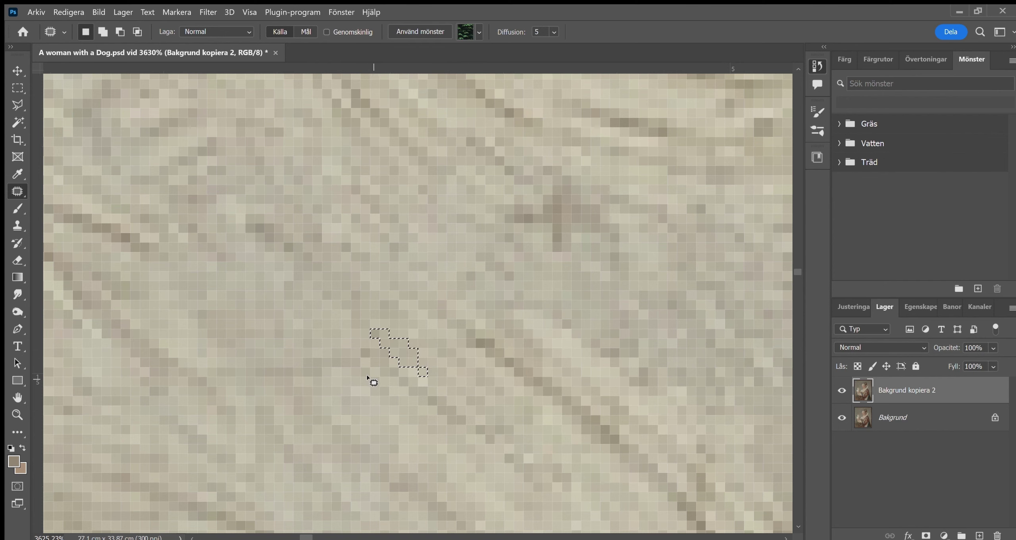
{"action": "scroll", "coordinate": [317, 404], "scroll_direction": "down", "scroll_amount": 3}
{"action": "left_click_drag", "start_coordinate": [380, 223], "coordinate": [424, 245]}
{"action": "mouse_move", "coordinate": [230, 277]}
{"action": "left_mouse_down"}
{"action": "mouse_move", "coordinate": [356, 282]}
{"action": "mouse_move", "coordinate": [392, 340]}
{"action": "mouse_move", "coordinate": [208, 378]}
{"action": "mouse_move", "coordinate": [182, 335]}
{"action": "mouse_move", "coordinate": [350, 395]}
{"action": "left_mouse_up"}
{"action": "scroll", "coordinate": [350, 395], "scroll_direction": "down", "scroll_amount": 10}
{"action": "scroll", "coordinate": [396, 278], "scroll_direction": "up", "scroll_amount": 5}
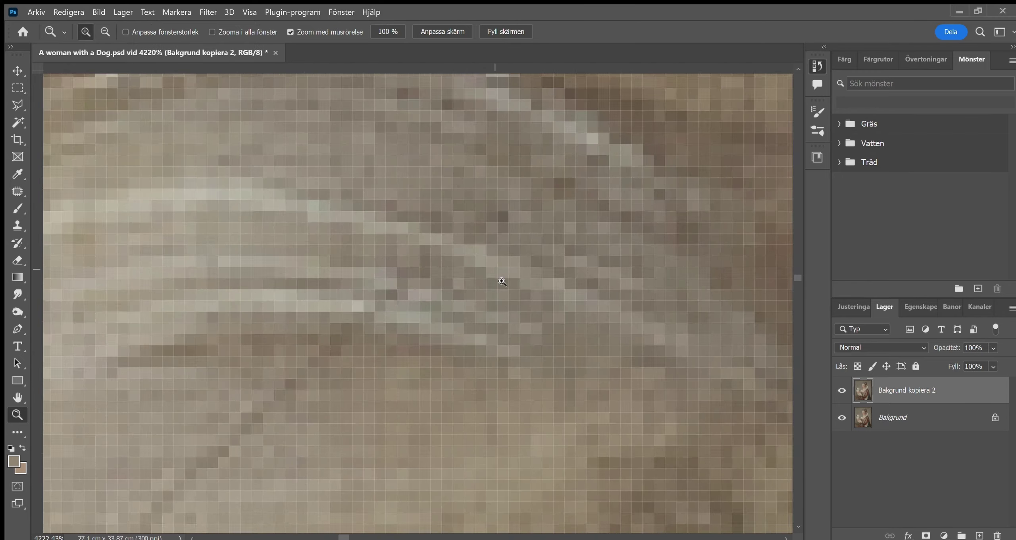
{"action": "scroll", "coordinate": [429, 206], "scroll_direction": "up", "scroll_amount": 5}
{"action": "mouse_move", "coordinate": [405, 231]}
{"action": "left_mouse_down"}
{"action": "mouse_move", "coordinate": [268, 259]}
{"action": "mouse_move", "coordinate": [192, 333]}
{"action": "left_mouse_up"}
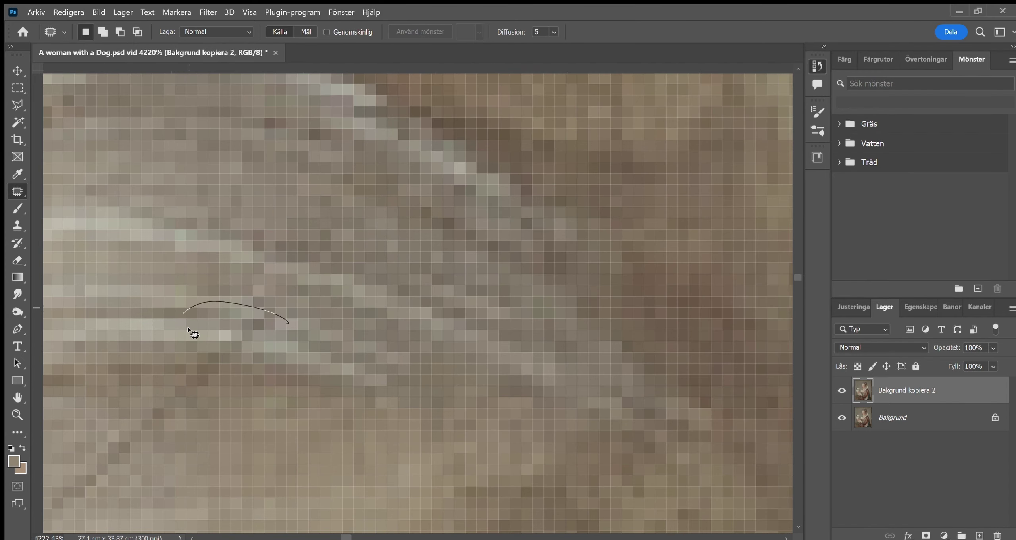
- Patch more tiny cracks in the dog's white fur
{"action": "scroll", "coordinate": [352, 315], "scroll_direction": "down", "scroll_amount": 3}
{"action": "scroll", "coordinate": [416, 337], "scroll_direction": "up", "scroll_amount": 3}
{"action": "left_click_drag", "start_coordinate": [317, 274], "coordinate": [265, 333]}
{"action": "scroll", "coordinate": [295, 306], "scroll_direction": "down", "scroll_amount": 1}
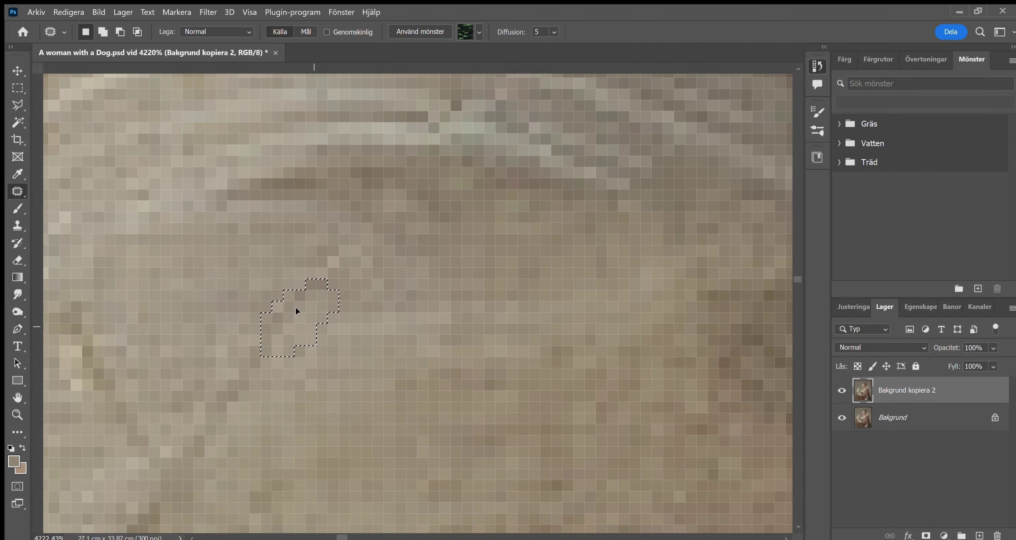
{"action": "scroll", "coordinate": [308, 348], "scroll_direction": "down", "scroll_amount": 1}
{"action": "scroll", "coordinate": [327, 327], "scroll_direction": "down", "scroll_amount": 5}
{"action": "scroll", "coordinate": [396, 357], "scroll_direction": "up", "scroll_amount": 6}
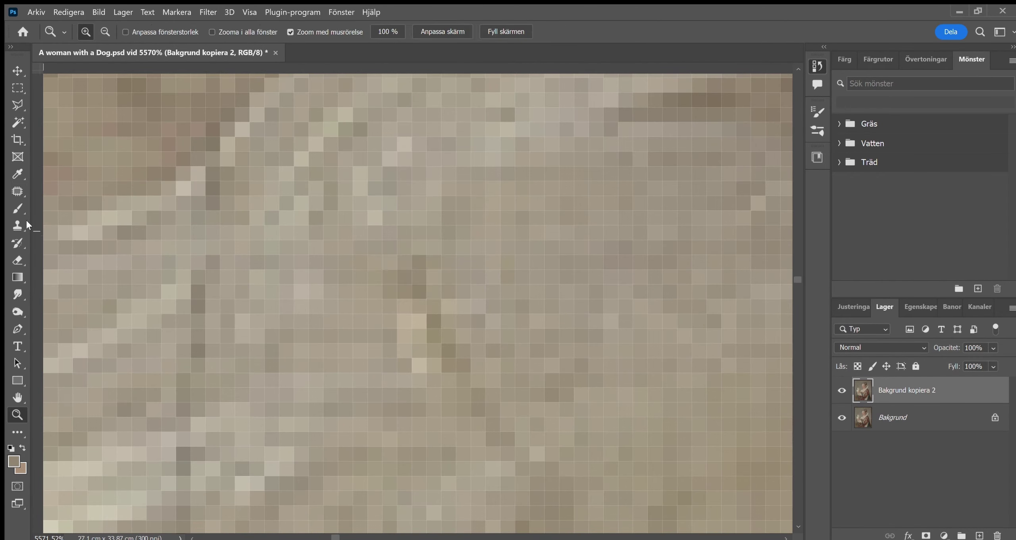
{"action": "scroll", "coordinate": [423, 394], "scroll_direction": "up", "scroll_amount": 1}
{"action": "left_click_drag", "start_coordinate": [449, 357], "coordinate": [462, 412]}
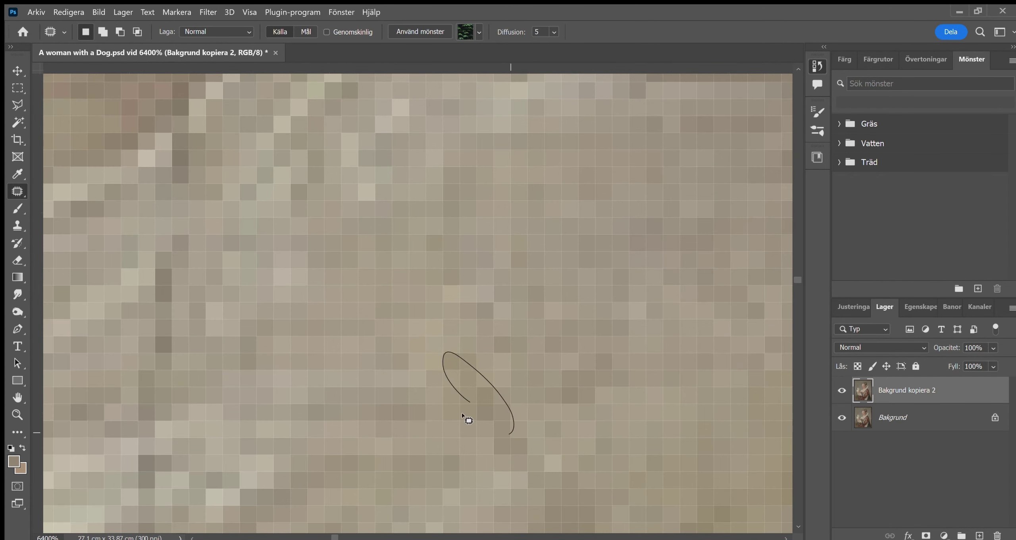
{"action": "scroll", "coordinate": [424, 408], "scroll_direction": "up", "scroll_amount": 1}
{"action": "scroll", "coordinate": [291, 359], "scroll_direction": "down", "scroll_amount": 1}
{"action": "scroll", "coordinate": [293, 357], "scroll_direction": "down", "scroll_amount": 5}
{"action": "scroll", "coordinate": [357, 318], "scroll_direction": "up", "scroll_amount": 2}
- Patch the last cracks along the fur, deselect, and zoom out to 300%
{"action": "left_click_drag", "start_coordinate": [424, 282], "coordinate": [413, 276]}
{"action": "scroll", "coordinate": [404, 280], "scroll_direction": "up", "scroll_amount": 1}
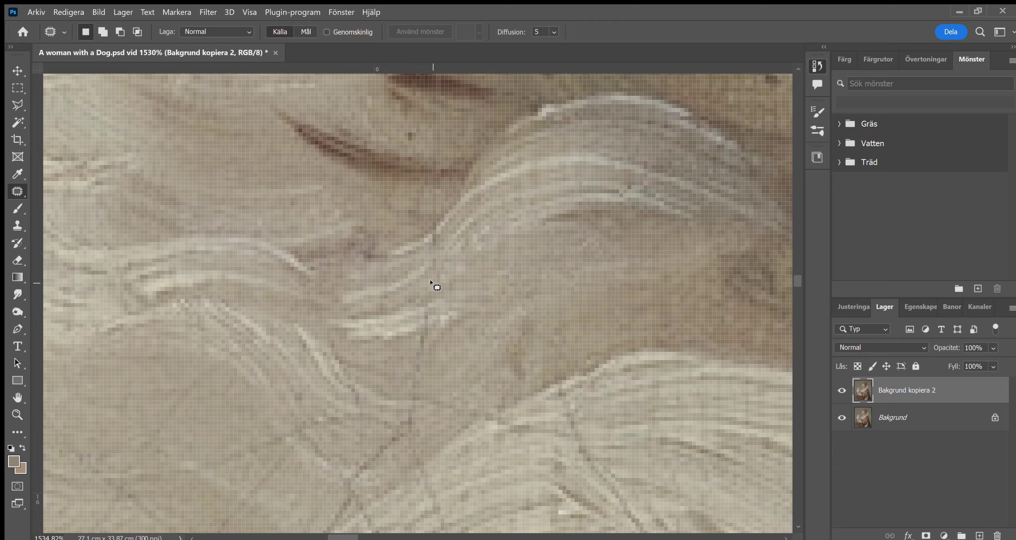
{"action": "scroll", "coordinate": [435, 283], "scroll_direction": "up", "scroll_amount": 3}
{"action": "scroll", "coordinate": [397, 256], "scroll_direction": "up", "scroll_amount": 3}
{"action": "left_click_drag", "start_coordinate": [417, 256], "coordinate": [369, 283]}
{"action": "scroll", "coordinate": [370, 283], "scroll_direction": "up", "scroll_amount": 2}
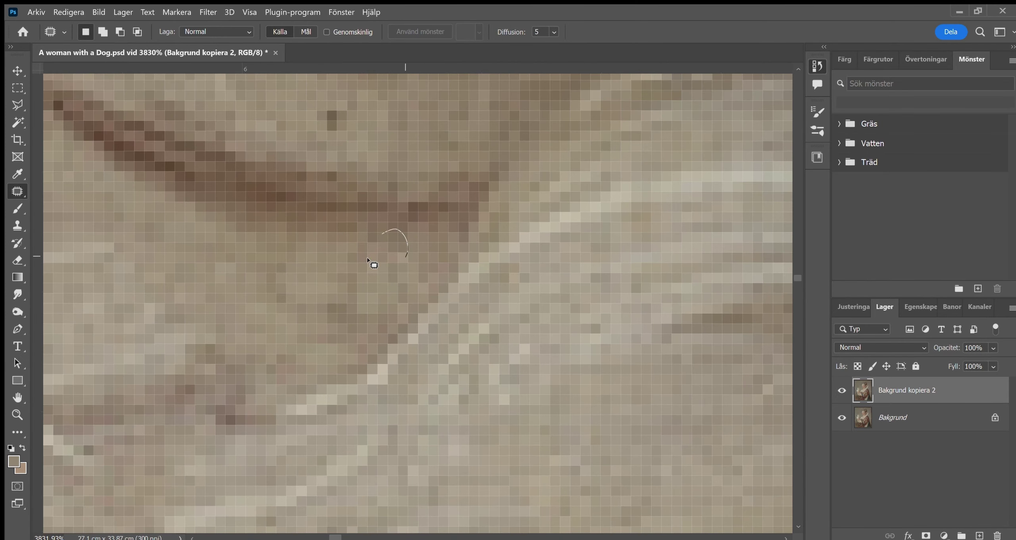
{"action": "key", "text": "z"}
{"action": "scroll", "coordinate": [369, 261], "scroll_direction": "down", "scroll_amount": 3}
{"action": "scroll", "coordinate": [370, 260], "scroll_direction": "up", "scroll_amount": 3}
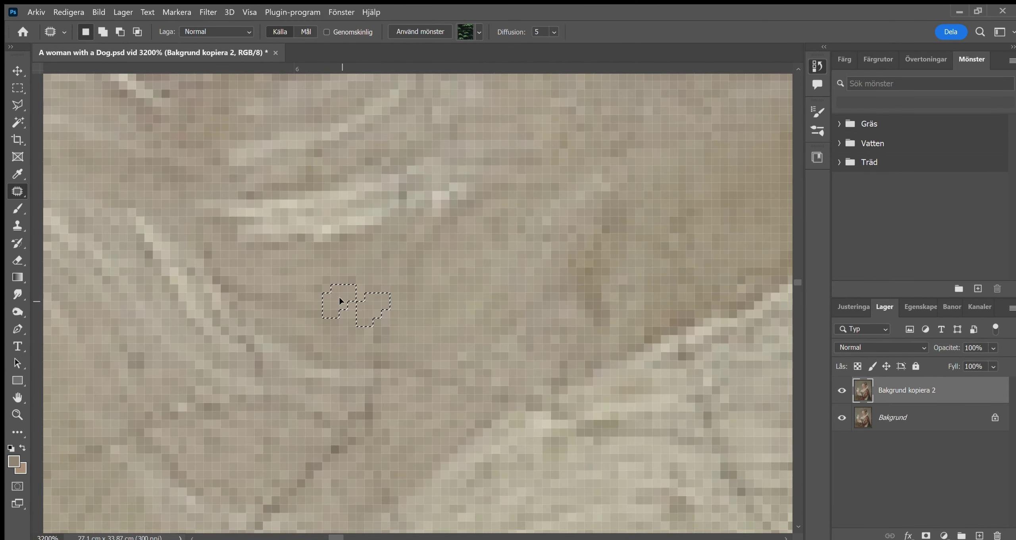
{"action": "left_click_drag", "start_coordinate": [377, 320], "coordinate": [375, 312]}
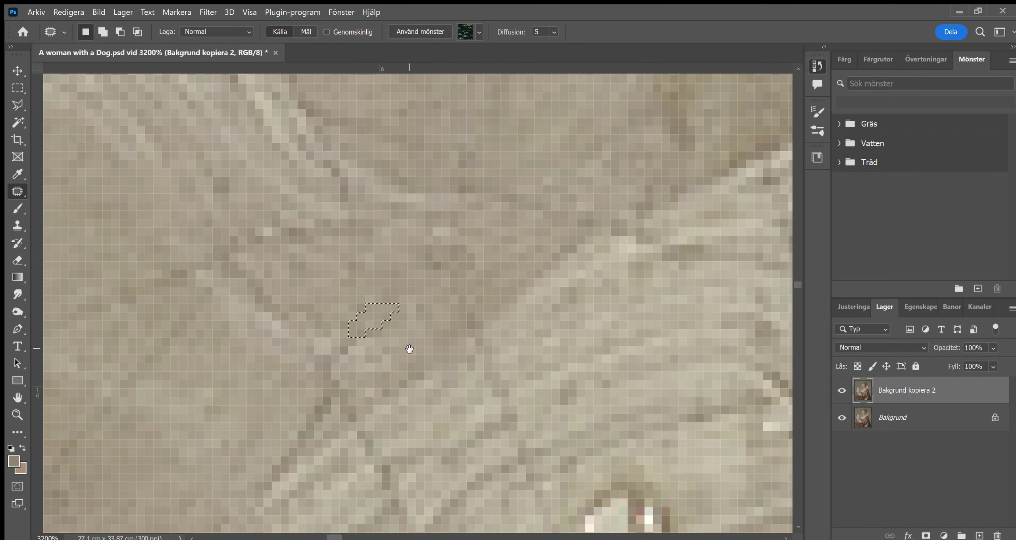
{"action": "mouse_move", "coordinate": [496, 317]}
{"action": "left_mouse_down"}
{"action": "mouse_move", "coordinate": [506, 309]}
{"action": "mouse_move", "coordinate": [465, 336]}
{"action": "left_mouse_up"}
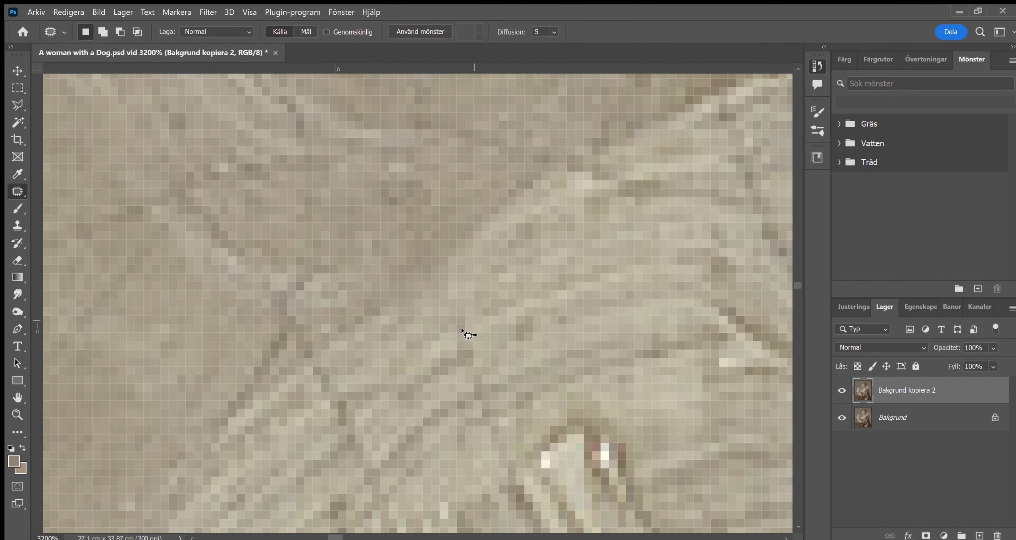
{"action": "key", "text": "ctrl+d"}
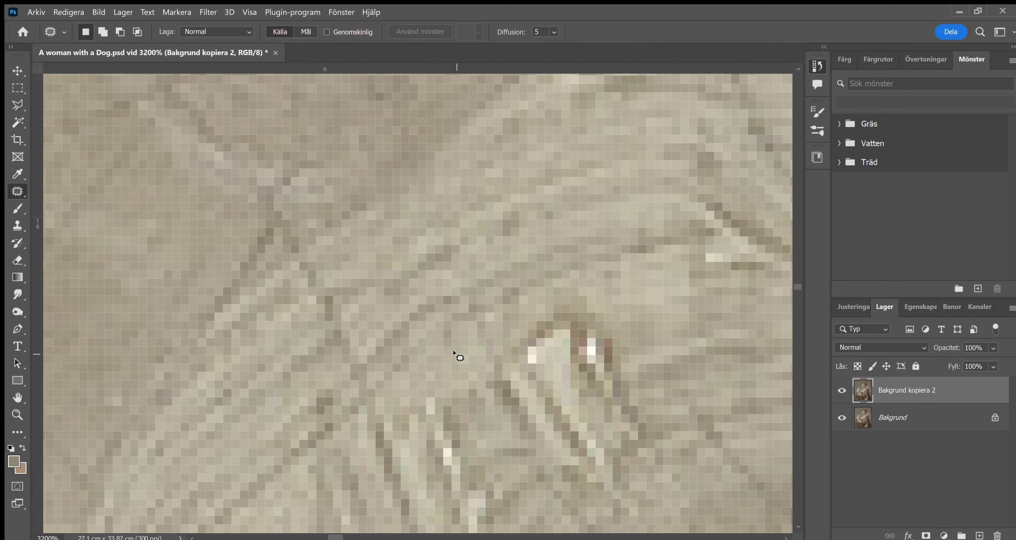
{"action": "key", "text": "z"}
{"action": "mouse_move", "coordinate": [454, 352]}
{"action": "left_mouse_down"}
{"action": "mouse_move", "coordinate": [433, 162]}
{"action": "mouse_move", "coordinate": [484, 286]}
{"action": "left_mouse_up"}
- Make the Bakgrund kopiera 2 layer visible again and save the document
{"action": "key", "text": "h"}
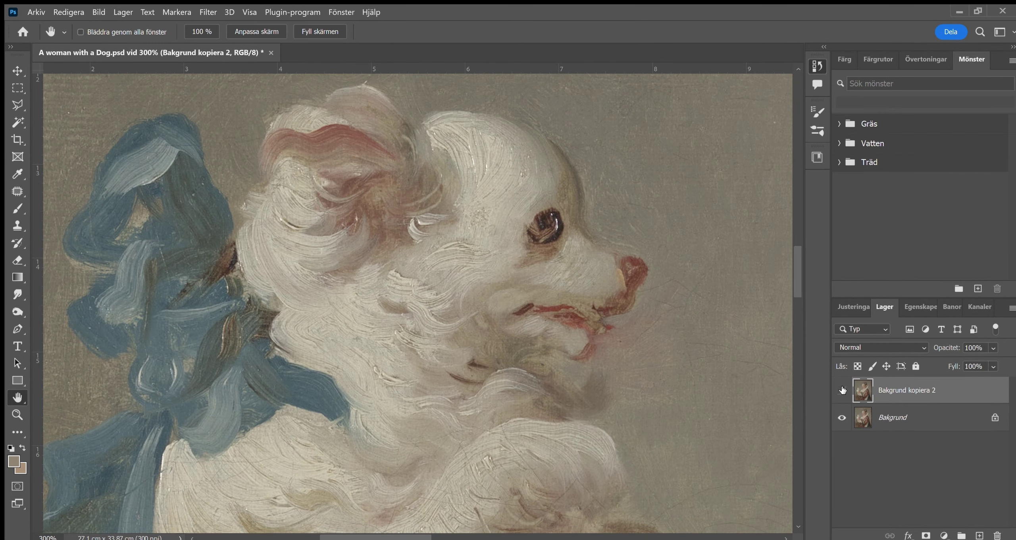
{"action": "left_click", "coordinate": [842, 389]}
{"action": "mouse_move", "coordinate": [420, 520]}
{"action": "left_mouse_down"}
{"action": "mouse_move", "coordinate": [478, 336]}
{"action": "mouse_move", "coordinate": [419, 136]}
{"action": "mouse_move", "coordinate": [404, 448]}
{"action": "left_mouse_up"}
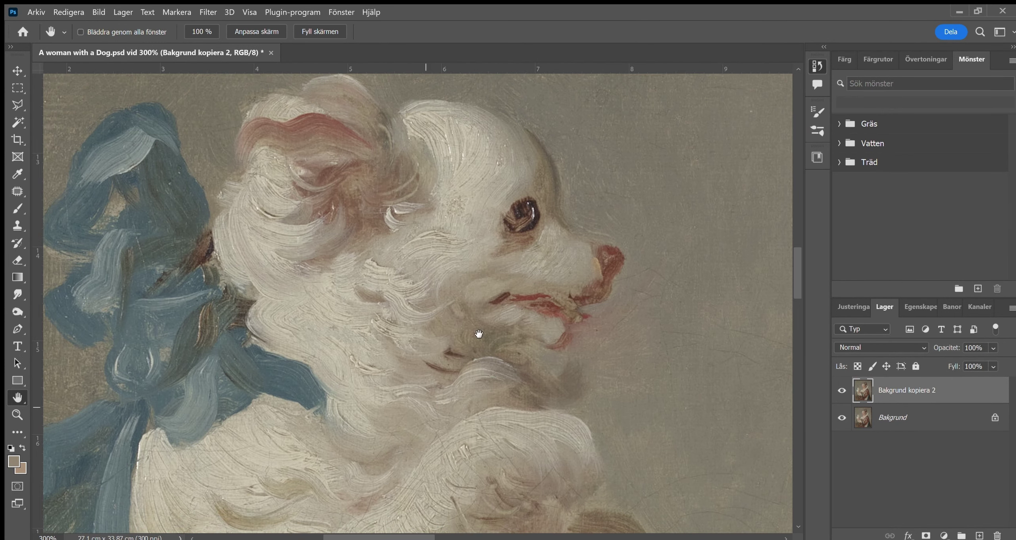
{"action": "key", "text": "ctrl+s"}
- Patch the remaining cracks in the pale area below the woman's chin
{"action": "scroll", "coordinate": [402, 254], "scroll_direction": "down", "scroll_amount": 3}
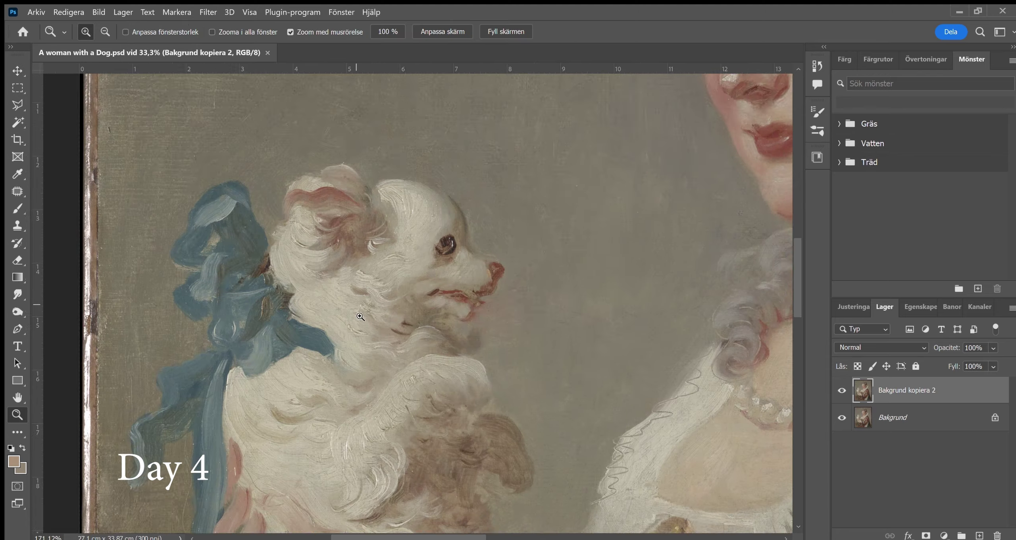
{"action": "scroll", "coordinate": [402, 254], "scroll_direction": "up", "scroll_amount": 5}
{"action": "scroll", "coordinate": [200, 253], "scroll_direction": "up", "scroll_amount": 2}
{"action": "key", "text": "j"}
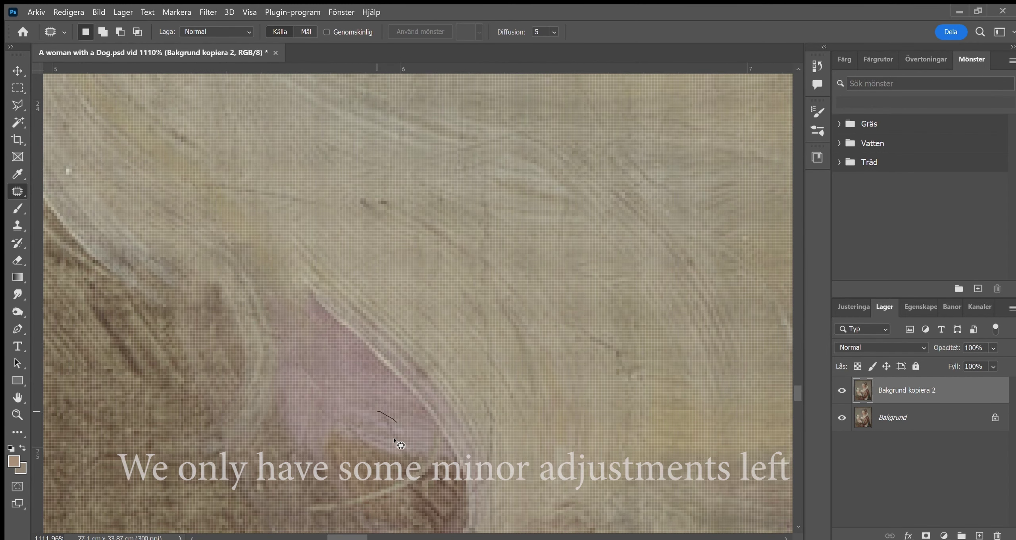
{"action": "scroll", "coordinate": [359, 414], "scroll_direction": "down", "scroll_amount": 3}
{"action": "scroll", "coordinate": [349, 318], "scroll_direction": "up", "scroll_amount": 4}
{"action": "left_click_drag", "start_coordinate": [439, 429], "coordinate": [436, 452]}
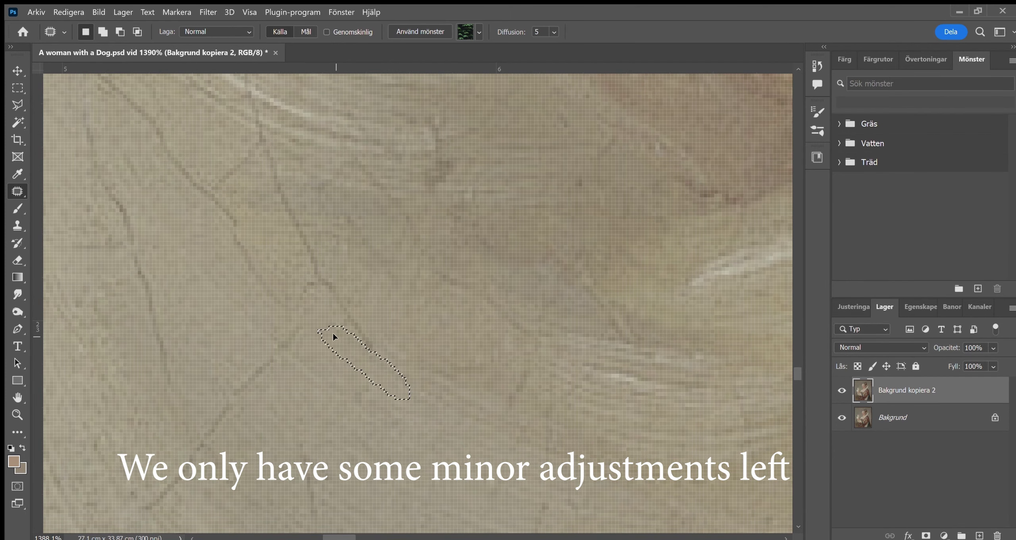
{"action": "left_click_drag", "start_coordinate": [322, 229], "coordinate": [354, 249]}
{"action": "left_click_drag", "start_coordinate": [383, 283], "coordinate": [377, 264]}
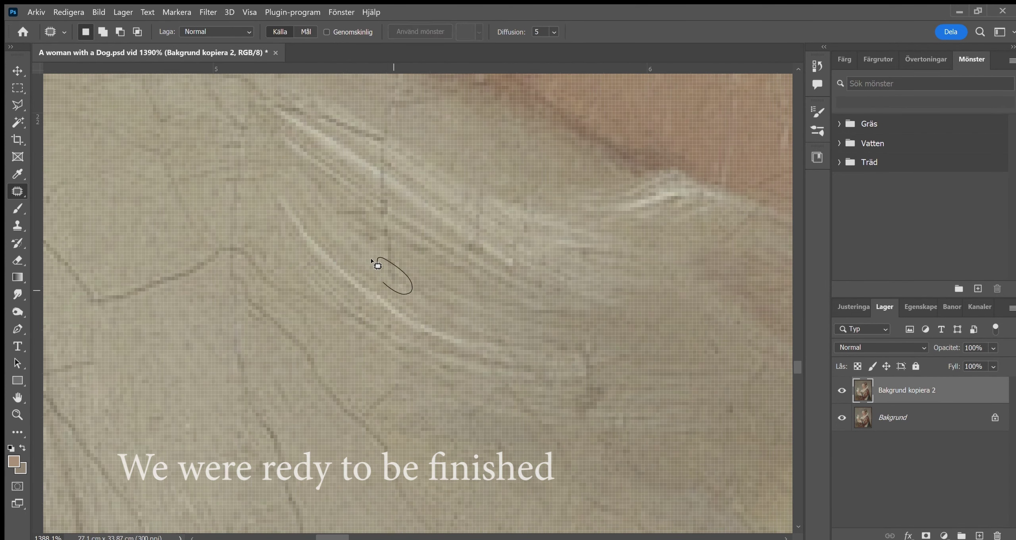
{"action": "scroll", "coordinate": [429, 301], "scroll_direction": "up", "scroll_amount": 3}
{"action": "left_click", "coordinate": [390, 226]}
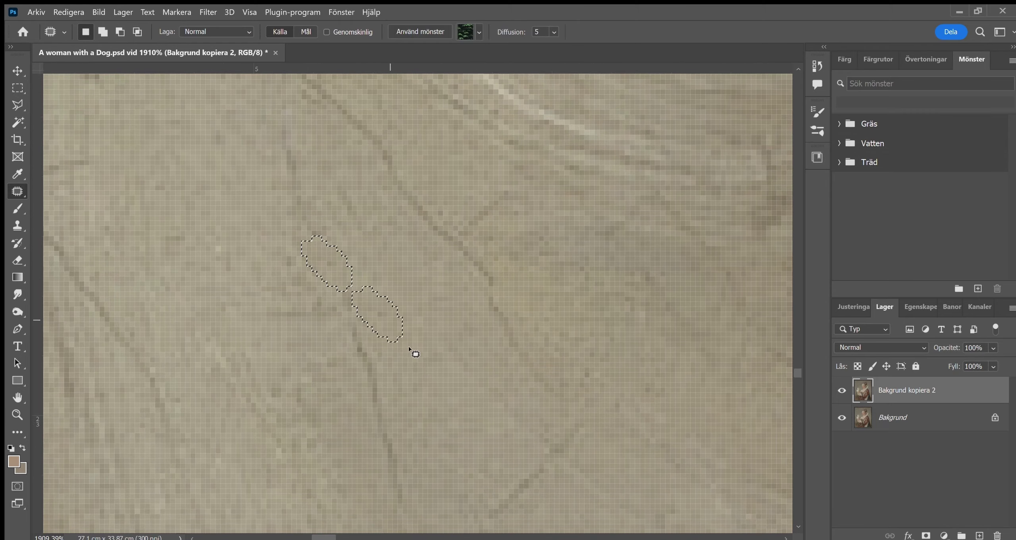
- Zoom around the retouched area to review it, then fit the whole painting on screen
{"action": "key", "text": "ctrl+minus"}
{"action": "key", "text": "z"}
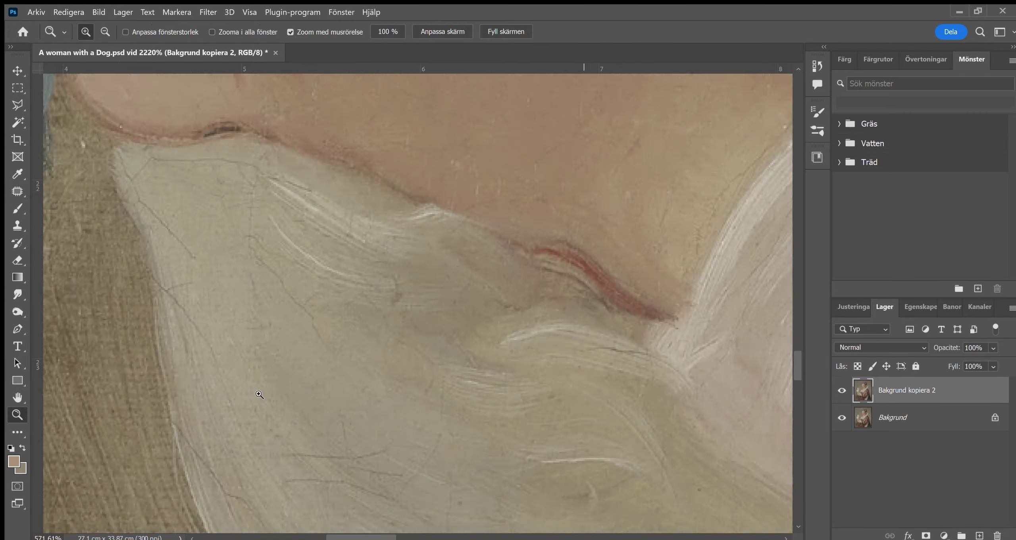
{"action": "left_click_drag", "start_coordinate": [338, 415], "coordinate": [239, 281]}
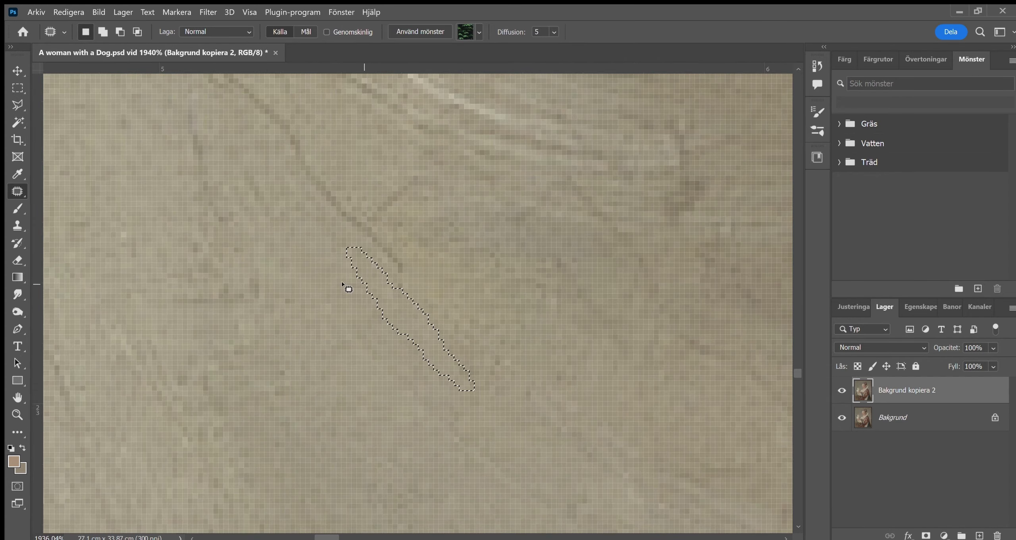
{"action": "key", "text": "z"}
{"action": "left_click_drag", "start_coordinate": [392, 255], "coordinate": [396, 305]}
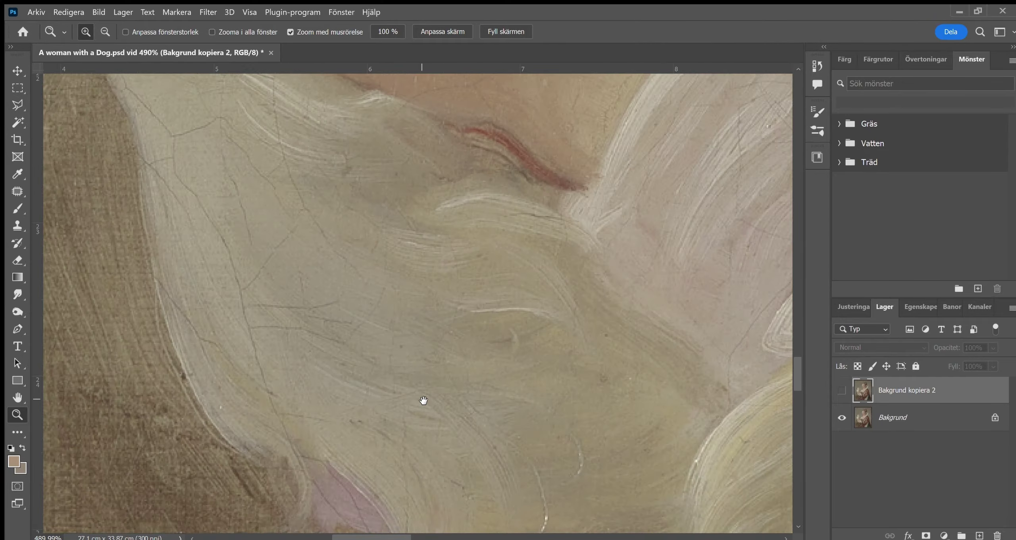
{"action": "key", "text": "ctrl+0"}
- Crop the painting's worn edges slightly and add a Levels adjustment layer above the copy
{"action": "key", "text": "c"}
{"action": "key", "text": "Return"}
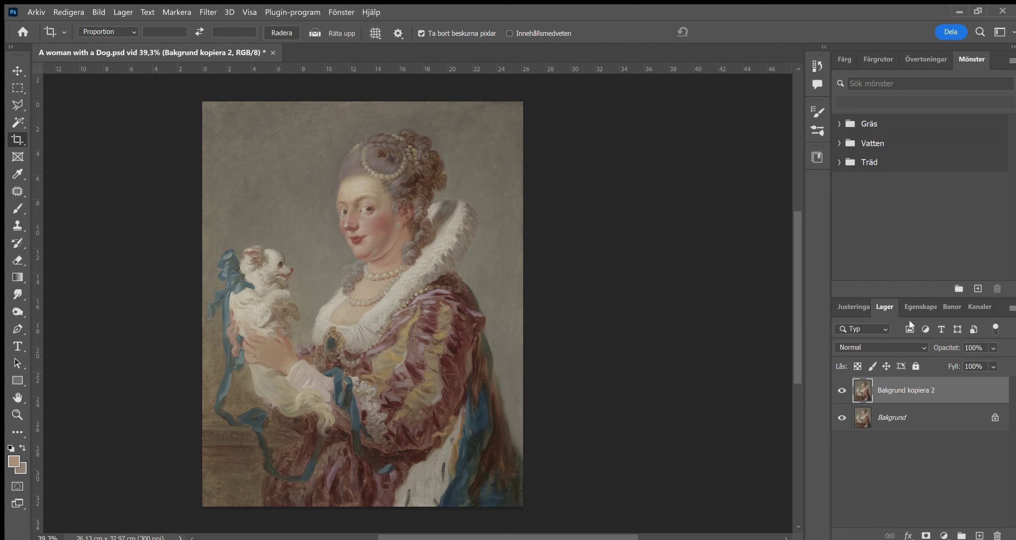
{"action": "left_click", "coordinate": [920, 307]}
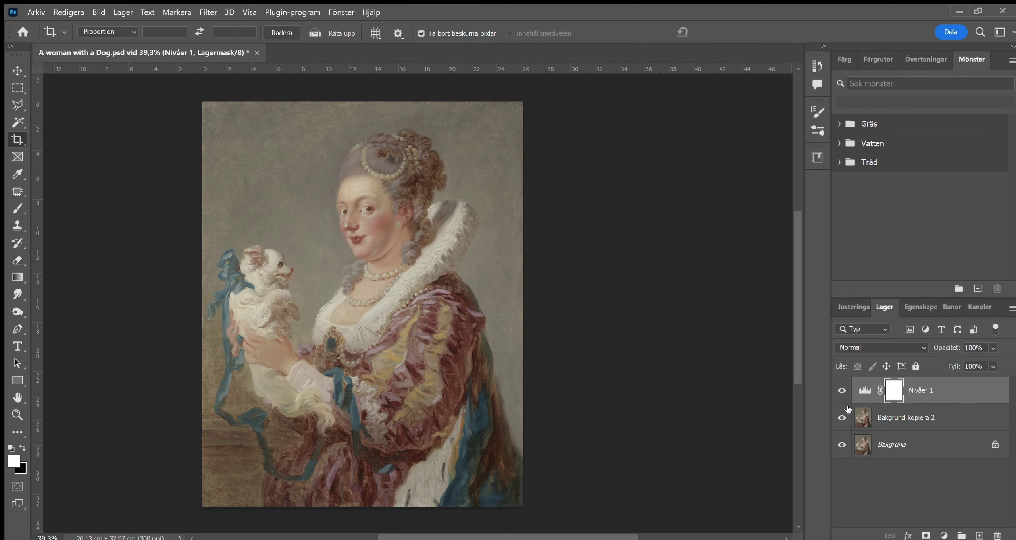
{"action": "key", "text": "h"}
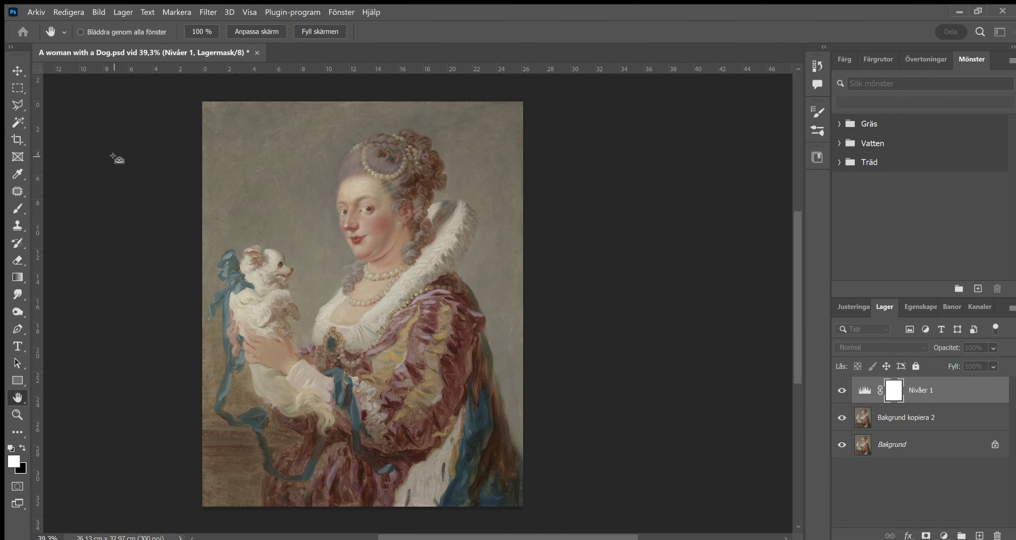